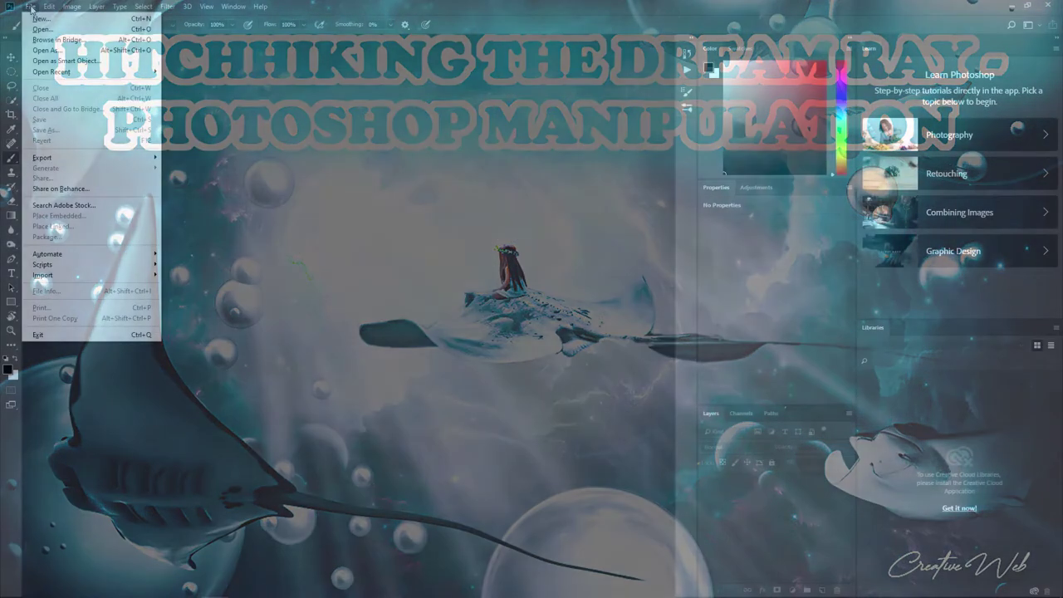
- Create a 1280 × 720 px YouTube Thumbnail document and zoom it to fit the screen
{"action": "key", "text": "ctrl+n"}
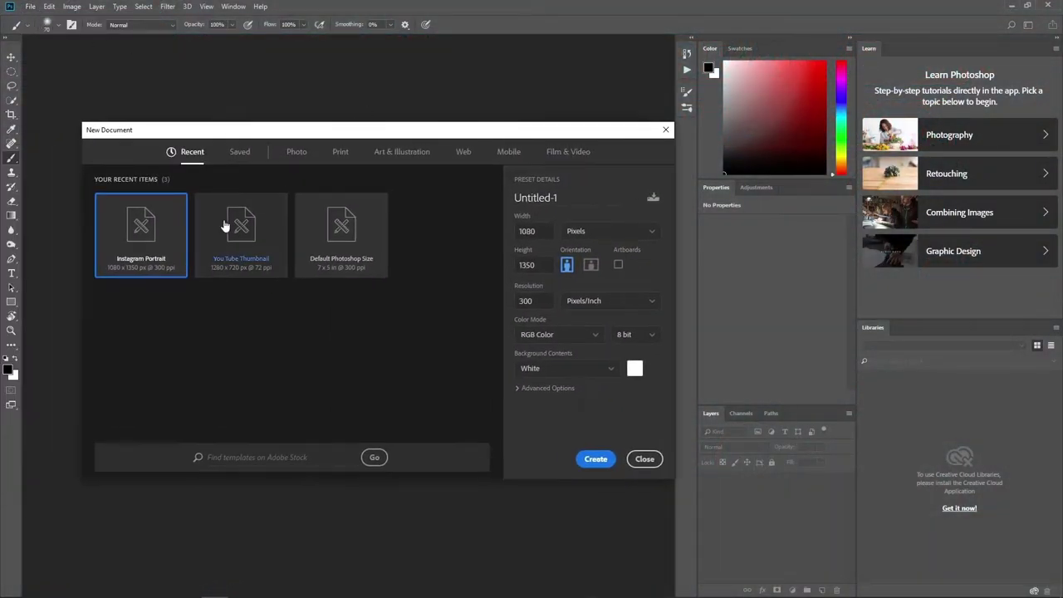
{"action": "left_click", "coordinate": [596, 460]}
{"action": "key", "text": "z"}
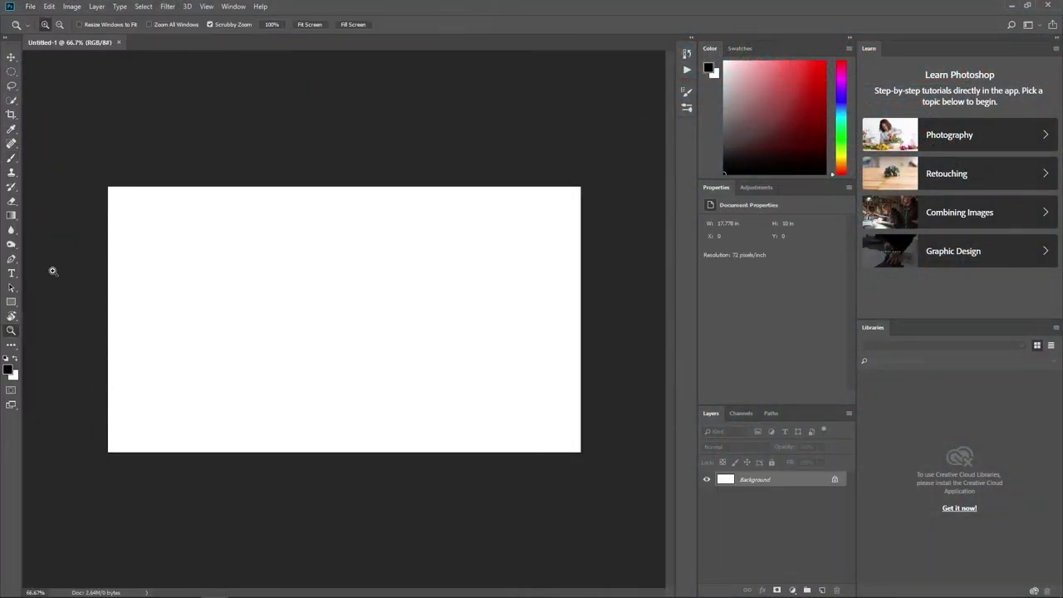
{"action": "left_click", "coordinate": [309, 24]}
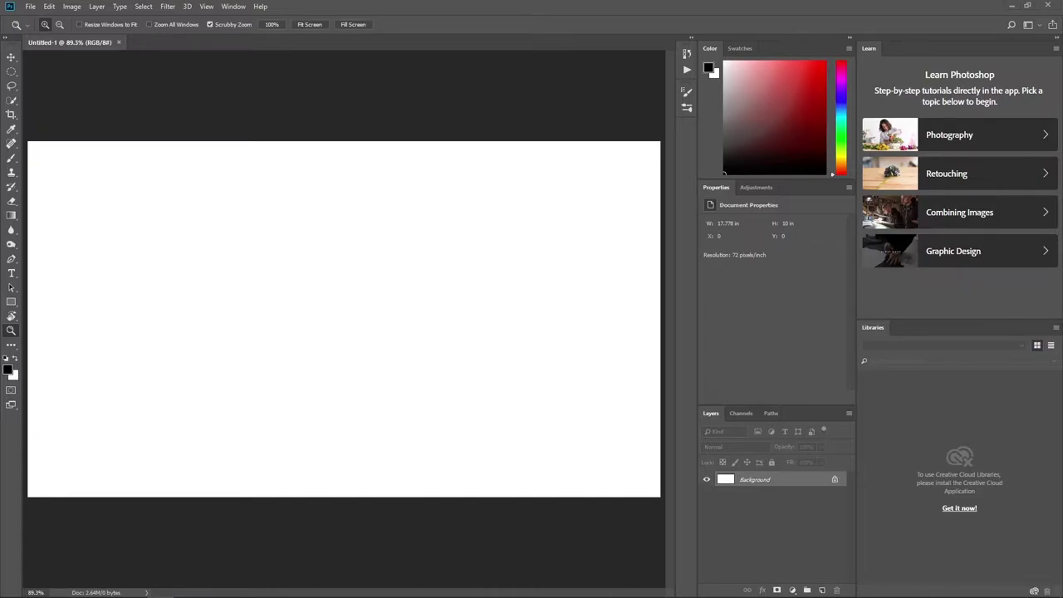
- Place and commit the space, clouds and other stock images, then hide their layers
{"action": "left_click_drag", "start_coordinate": [0, 318], "coordinate": [259, 316]}
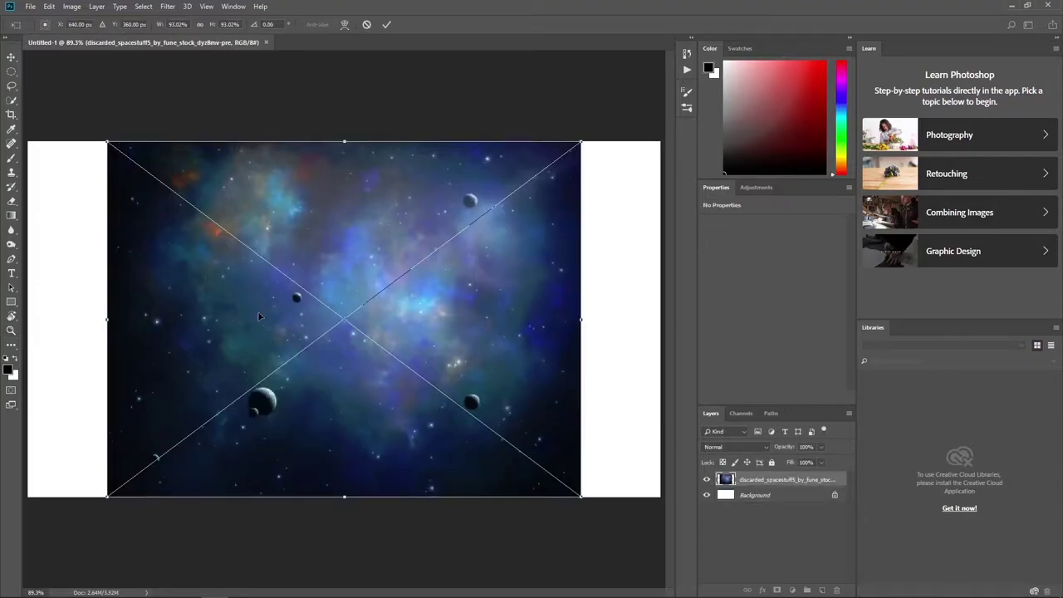
{"action": "key", "text": "Return"}
{"action": "key", "text": "Return"}
{"action": "key", "text": "Return"}
{"action": "key", "text": "Return"}
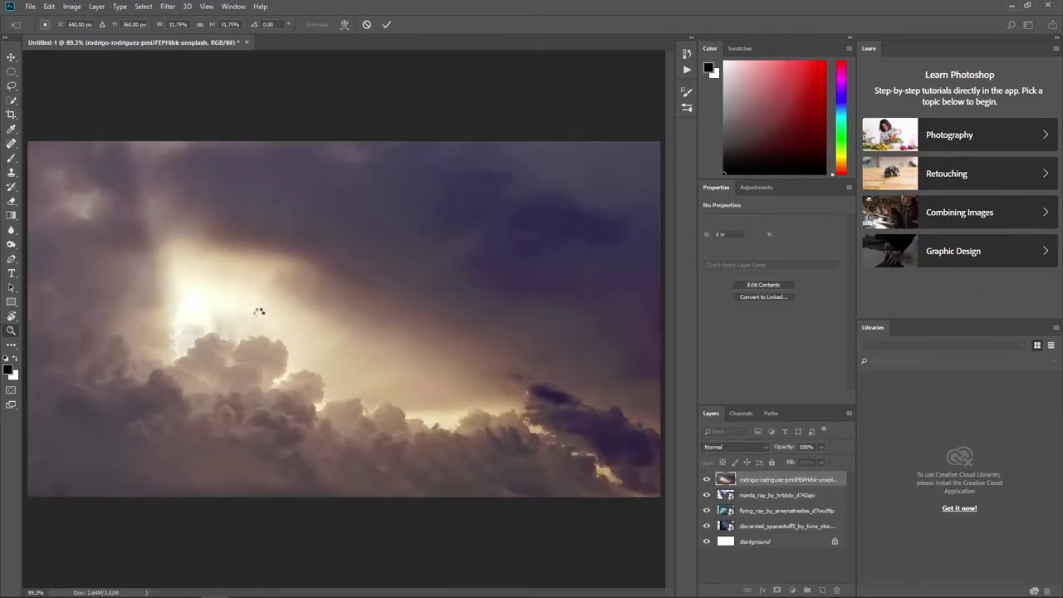
{"action": "key", "text": "Return"}
{"action": "key", "text": "Return"}
{"action": "key", "text": "Return"}
{"action": "key", "text": "Return"}
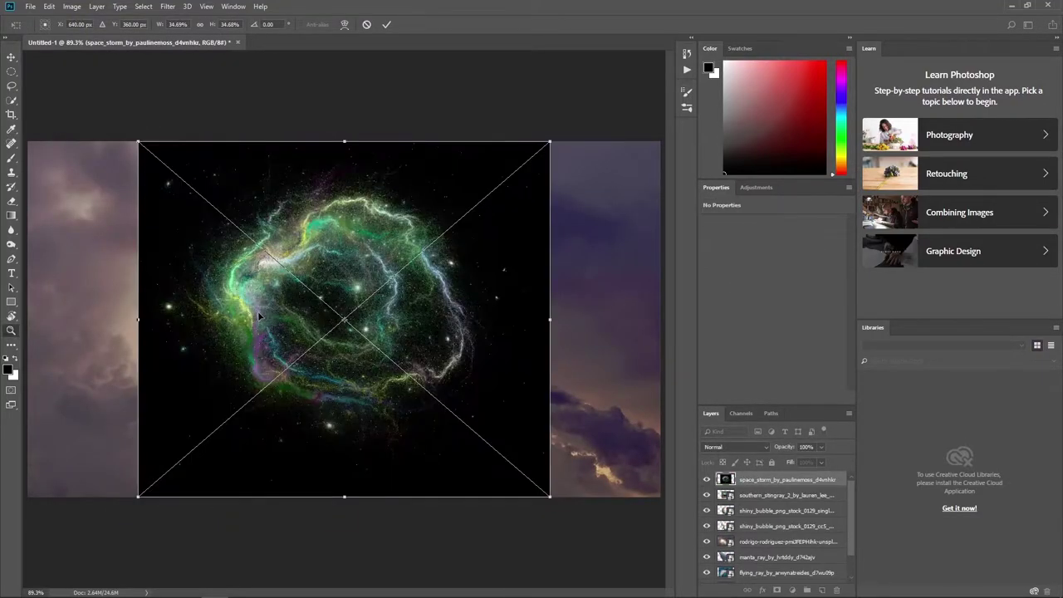
{"action": "key", "text": "Return"}
{"action": "key", "text": "Return"}
{"action": "key", "text": "Return"}
{"action": "key", "text": "Return"}
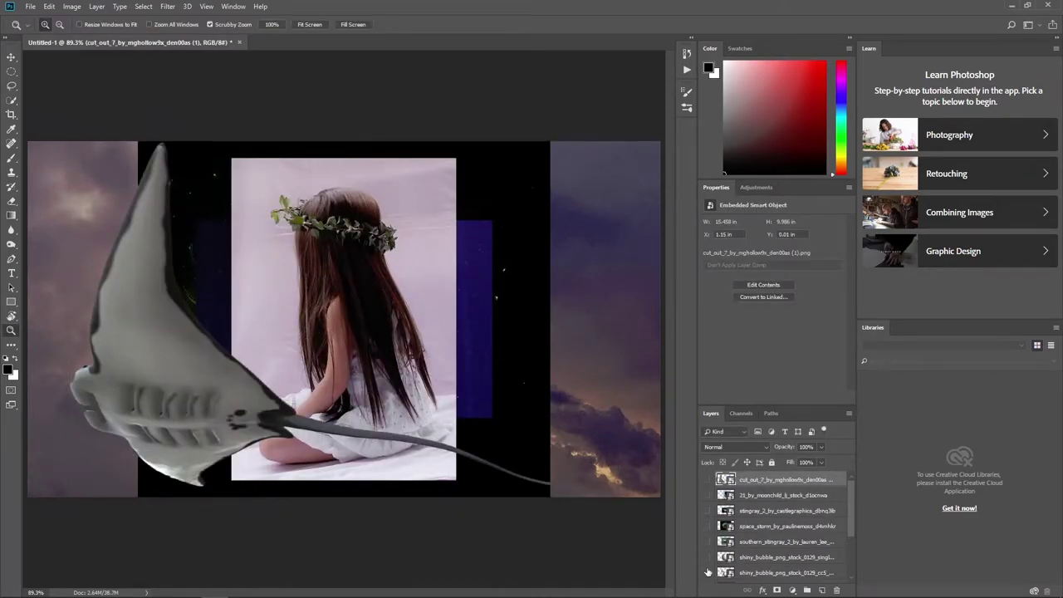
{"action": "left_click_drag", "start_coordinate": [707, 572], "coordinate": [767, 538]}
{"action": "left_click_drag", "start_coordinate": [708, 563], "coordinate": [714, 515]}
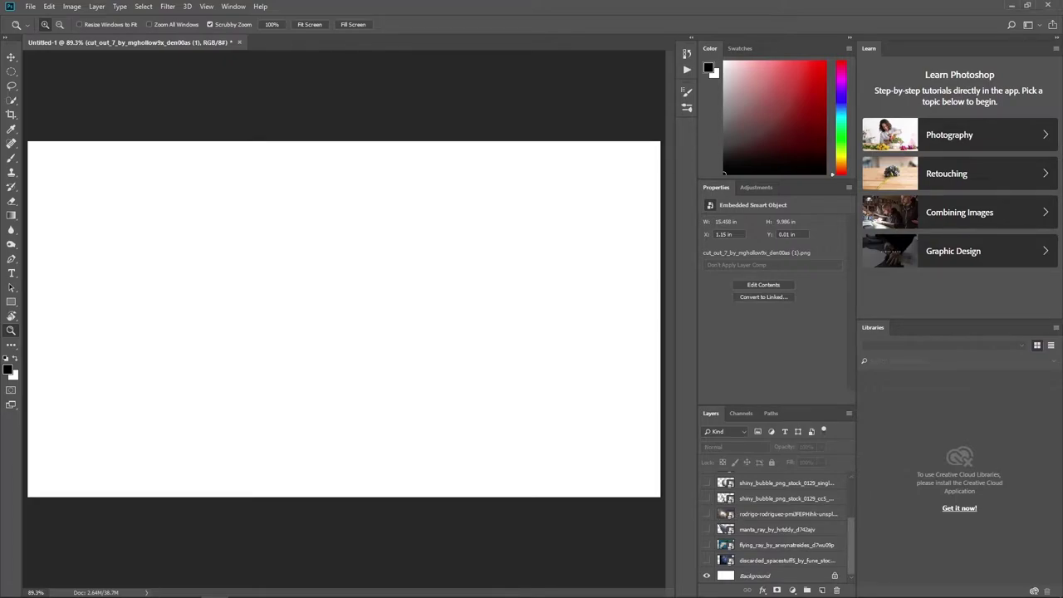
- Show the clouds layer, move it just above Background and rename it 'sky'
{"action": "left_click", "coordinate": [759, 514]}
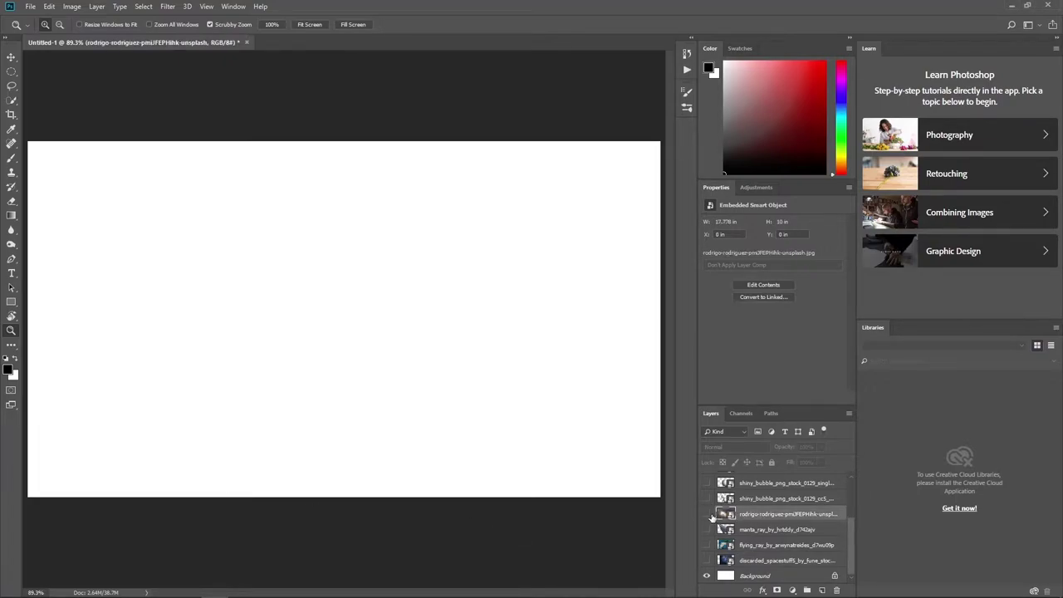
{"action": "left_click", "coordinate": [706, 514]}
{"action": "left_click_drag", "start_coordinate": [746, 515], "coordinate": [752, 562]}
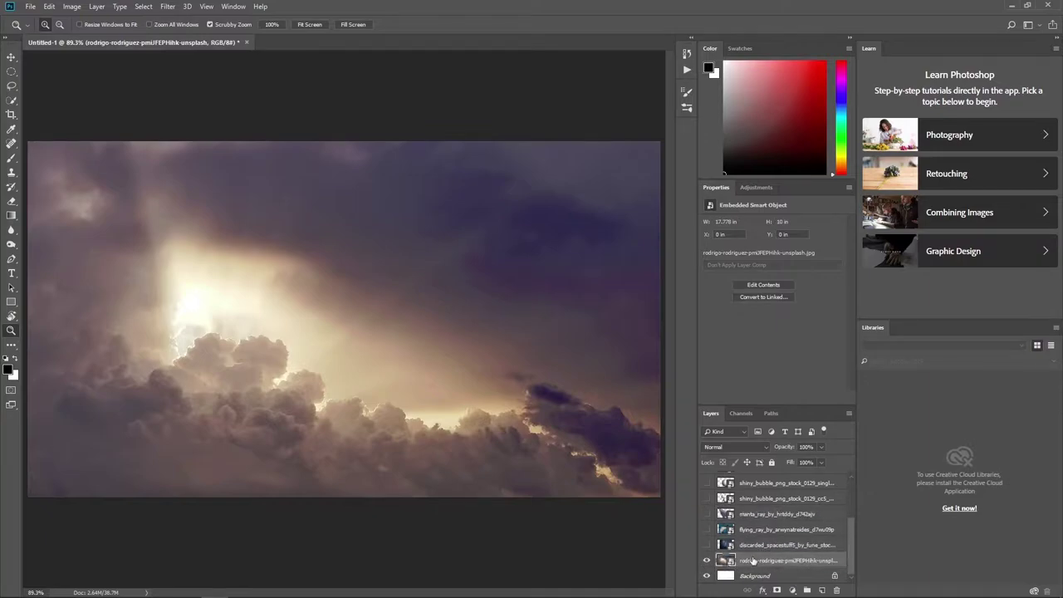
{"action": "type", "text": "sky"}
{"action": "key", "text": "Return"}
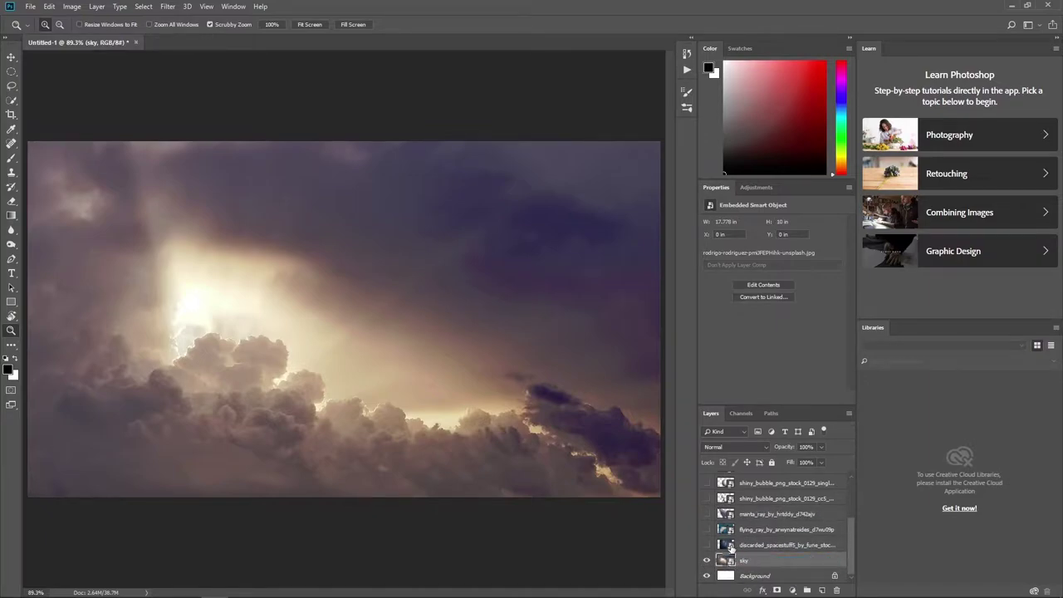
- Rename the space image layer 'space' and the flying ray layer 'ray1'
{"action": "left_click", "coordinate": [707, 545]}
{"action": "double_click", "coordinate": [758, 545]}
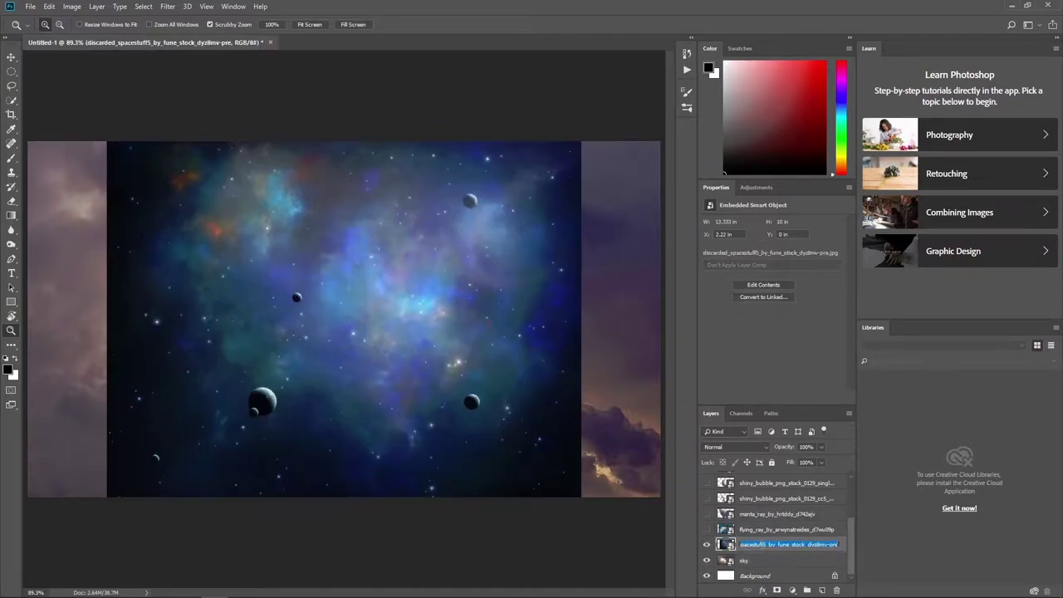
{"action": "key", "text": "Return"}
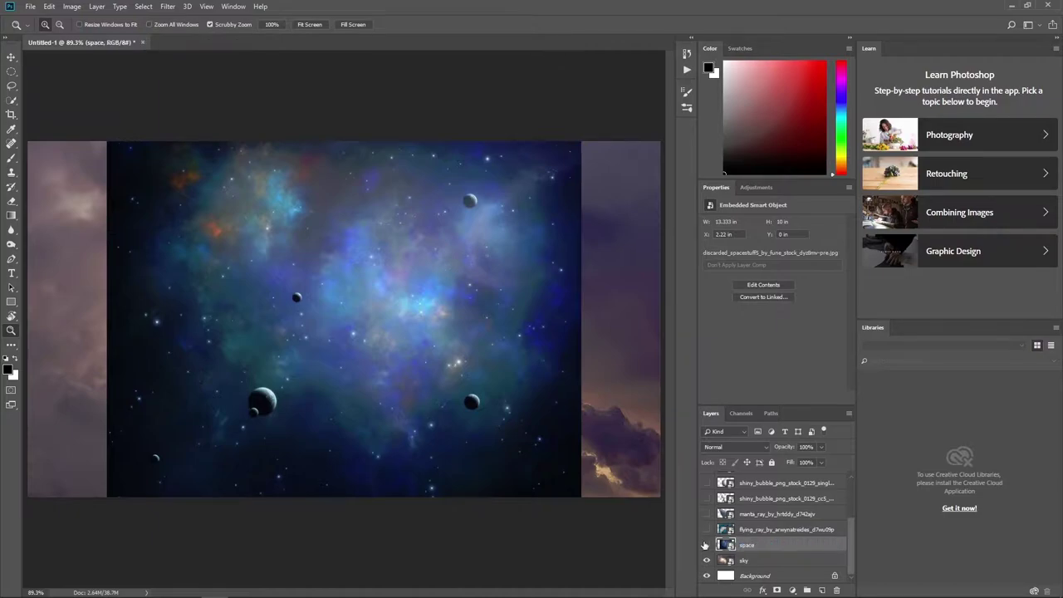
{"action": "left_click", "coordinate": [707, 545]}
{"action": "double_click", "coordinate": [761, 531]}
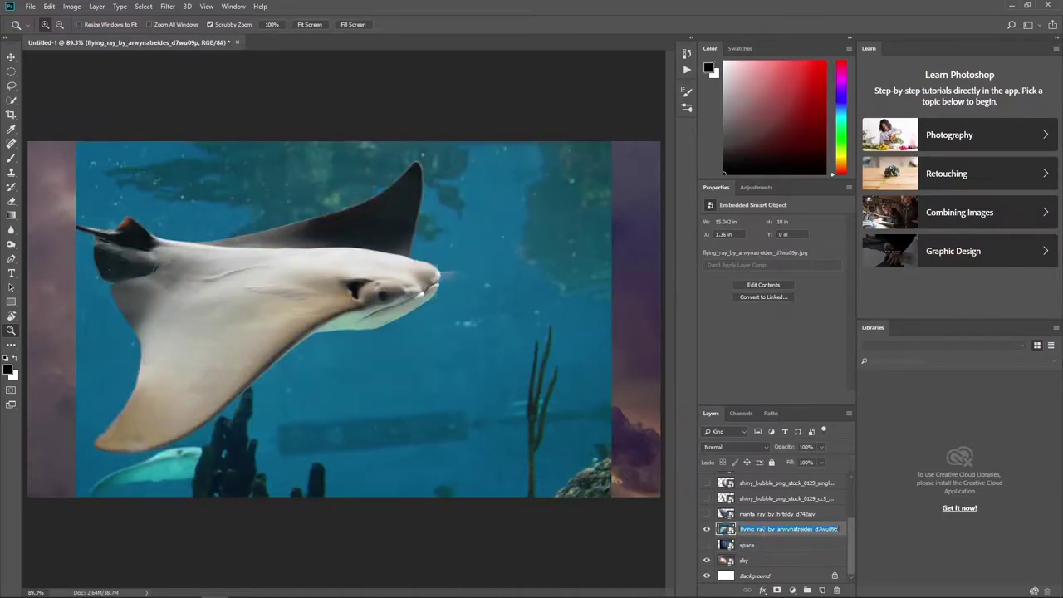
{"action": "type", "text": "ray"}
{"action": "key", "text": "Return"}
- Rename the manta ray 'ray2', reorder a bubble layer, and name the stingray 'ray middle'
{"action": "left_click", "coordinate": [707, 529]}
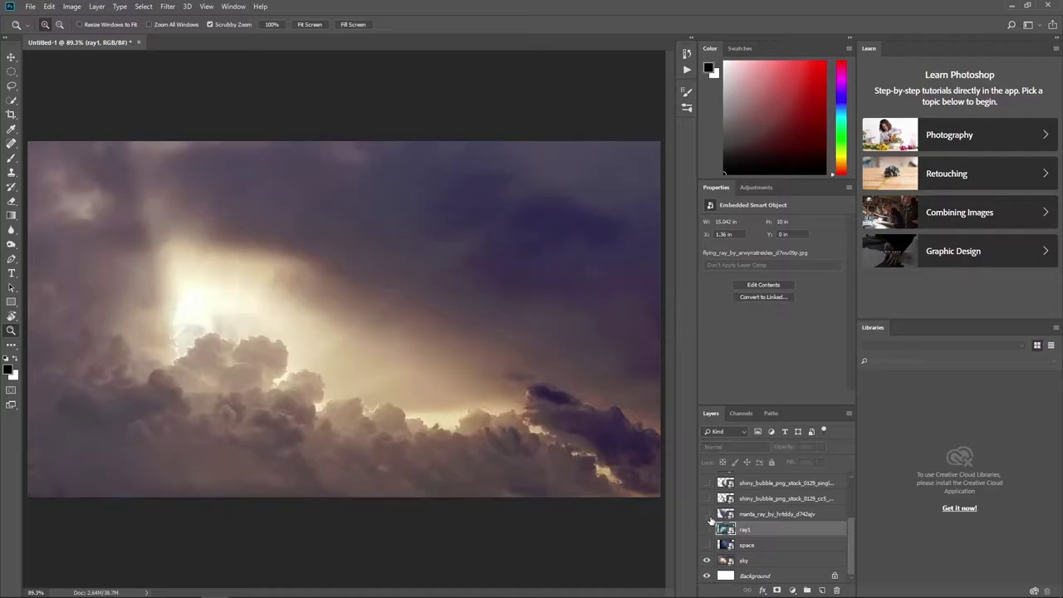
{"action": "double_click", "coordinate": [764, 513]}
{"action": "type", "text": "y2"}
{"action": "key", "text": "Return"}
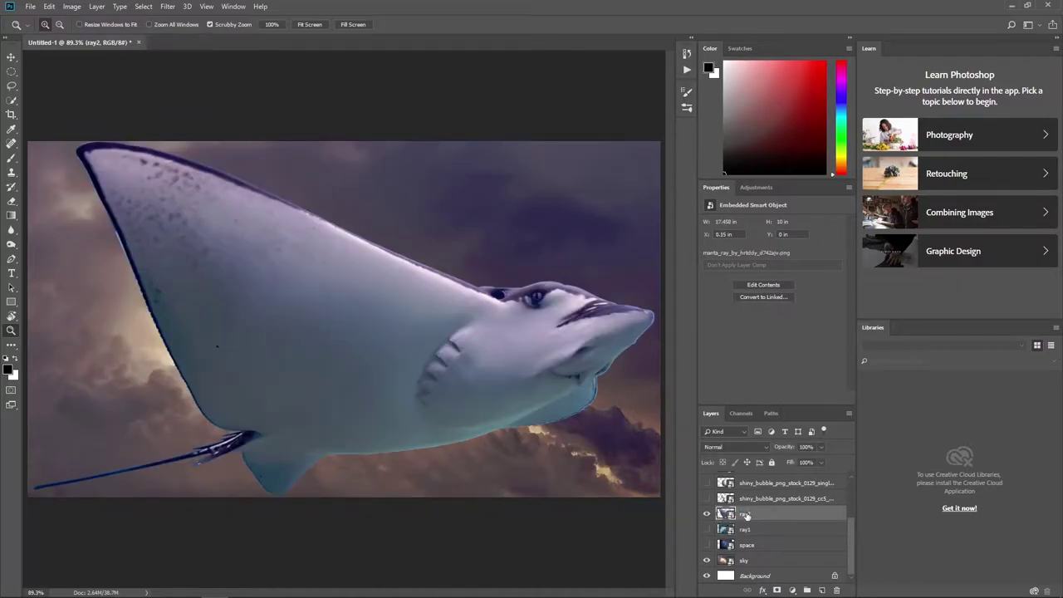
{"action": "left_click", "coordinate": [707, 513]}
{"action": "left_click_drag", "start_coordinate": [751, 498], "coordinate": [761, 537]}
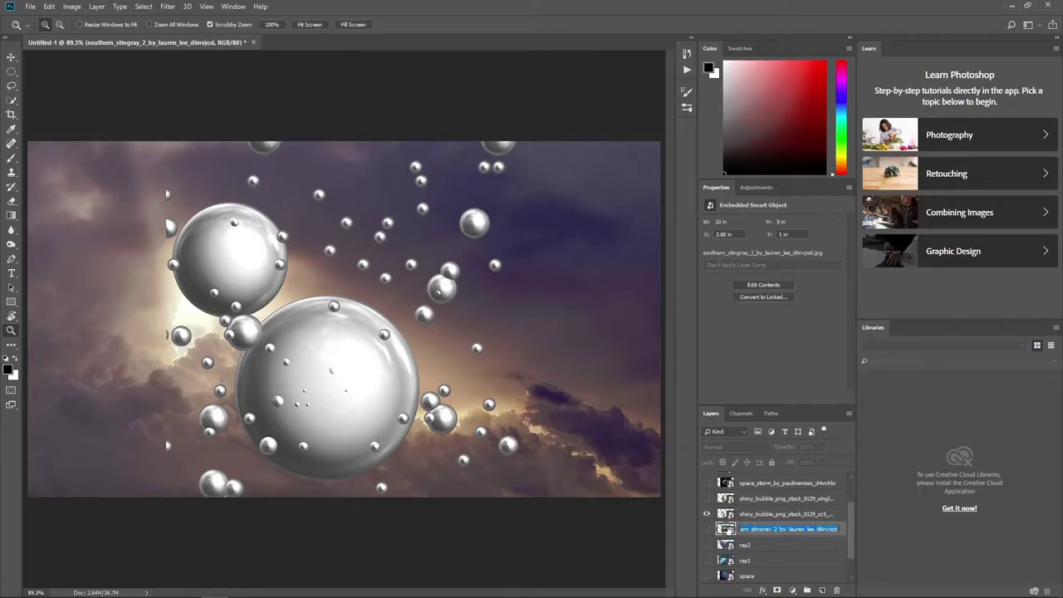
{"action": "left_click", "coordinate": [707, 529]}
{"action": "type", "text": "dle"}
{"action": "key", "text": "Return"}
- Name the other stingray layers 'ray3' and 'ray4', placing ray3 below ray middle
{"action": "scroll", "coordinate": [745, 508], "scroll_direction": "up", "scroll_amount": 1}
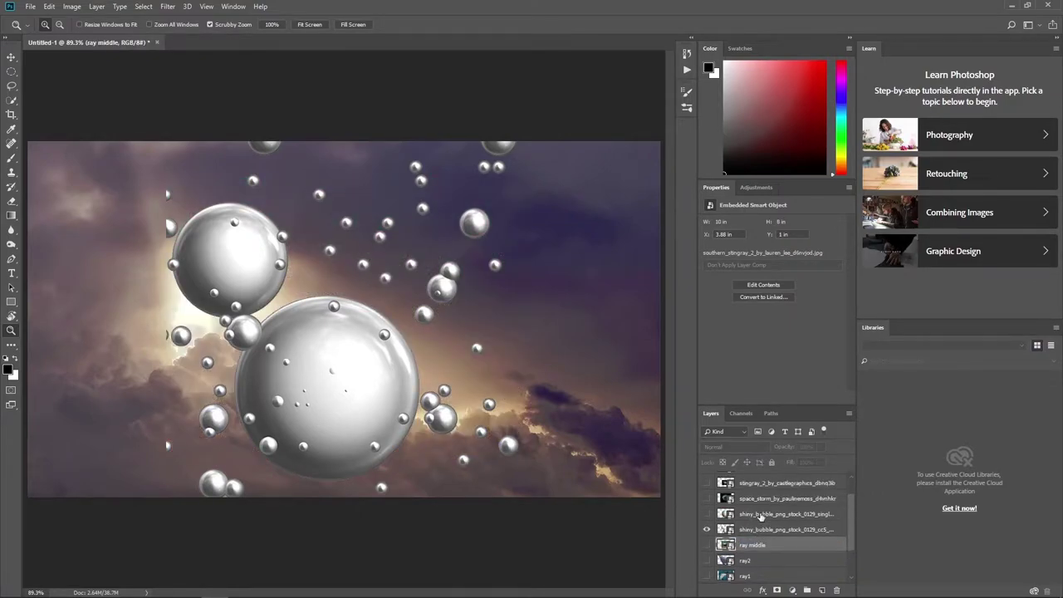
{"action": "scroll", "coordinate": [737, 506], "scroll_direction": "up", "scroll_amount": 1}
{"action": "left_click_drag", "start_coordinate": [753, 498], "coordinate": [743, 548]}
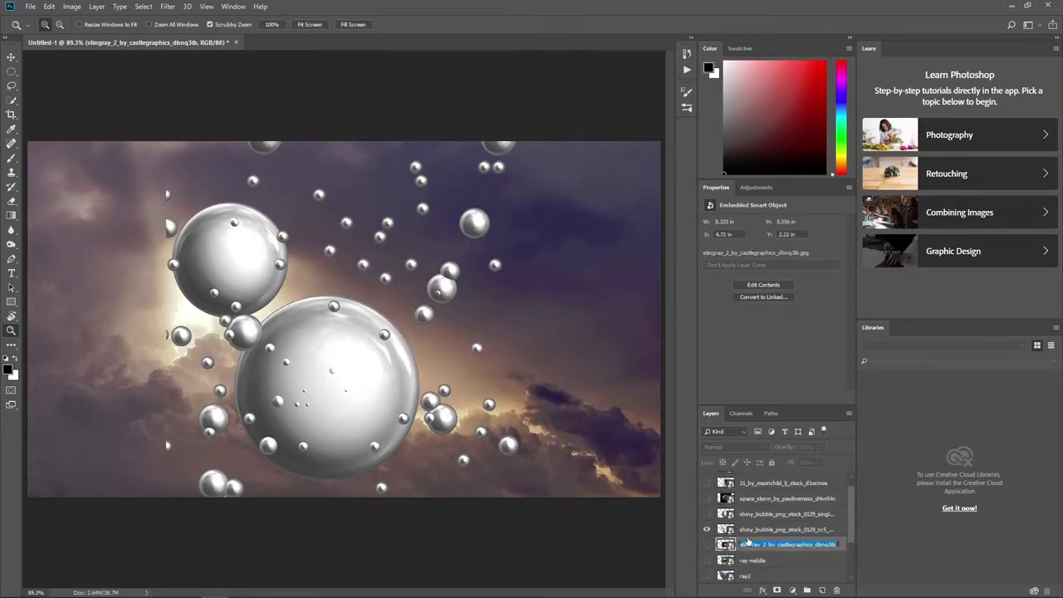
{"action": "left_click", "coordinate": [791, 544]}
{"action": "type", "text": "ray3"}
{"action": "key", "text": "Return"}
{"action": "mouse_move", "coordinate": [747, 544]}
{"action": "left_mouse_down"}
{"action": "mouse_move", "coordinate": [763, 571]}
{"action": "mouse_move", "coordinate": [742, 541]}
{"action": "mouse_move", "coordinate": [751, 556]}
{"action": "left_mouse_up"}
{"action": "scroll", "coordinate": [774, 536], "scroll_direction": "up", "scroll_amount": 1}
{"action": "left_click", "coordinate": [707, 481]}
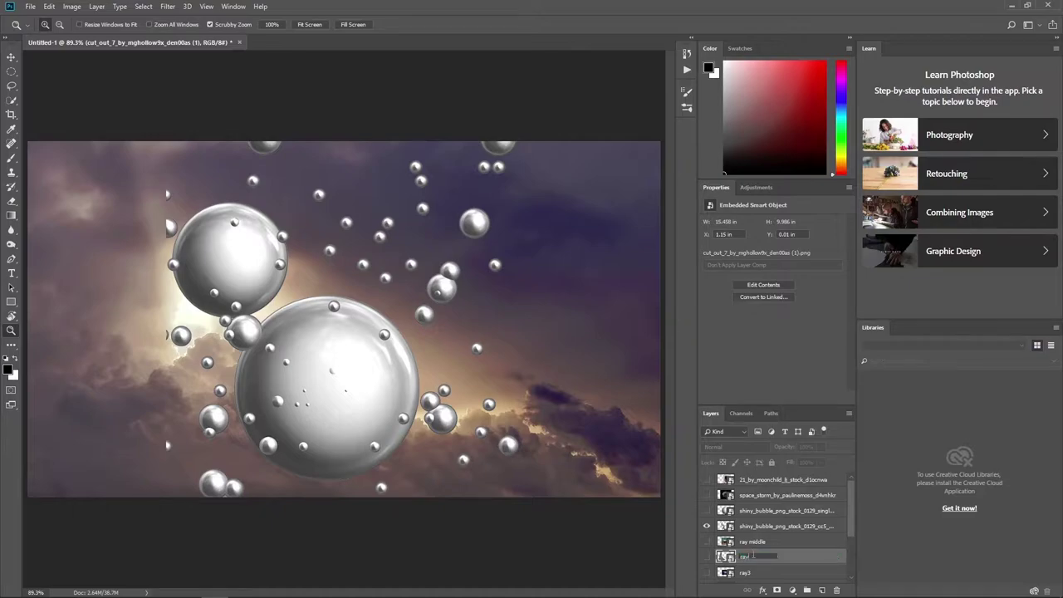
{"action": "type", "text": "4"}
{"action": "key", "text": "Return"}
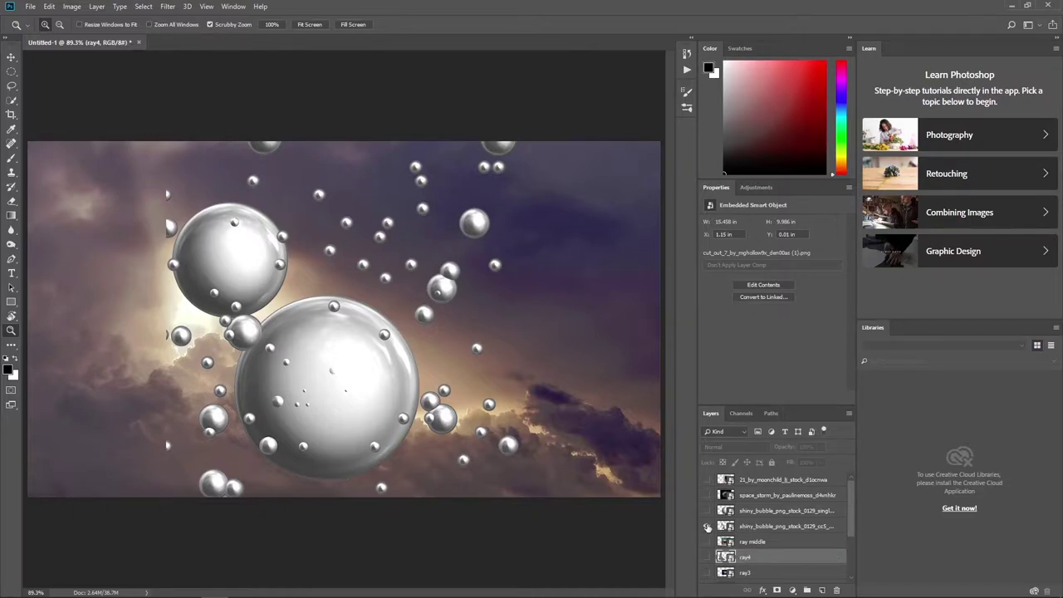
- Rename the small bubbles layer 'pearl1' and the big bubble layer 'pearl2'
{"action": "left_click", "coordinate": [706, 526]}
{"action": "double_click", "coordinate": [785, 526]}
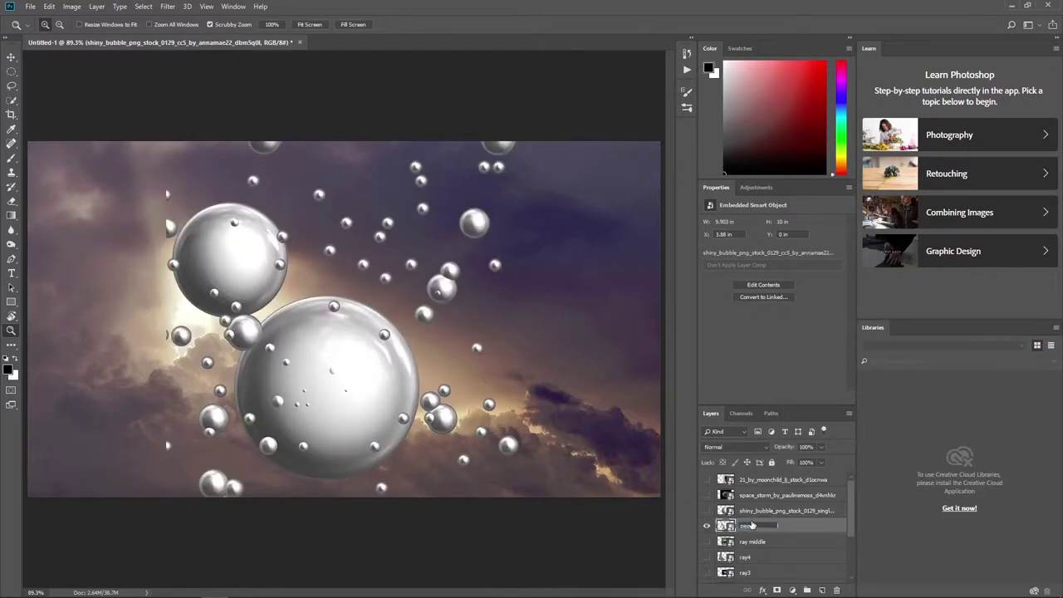
{"action": "key", "text": "Return"}
{"action": "left_click", "coordinate": [707, 526]}
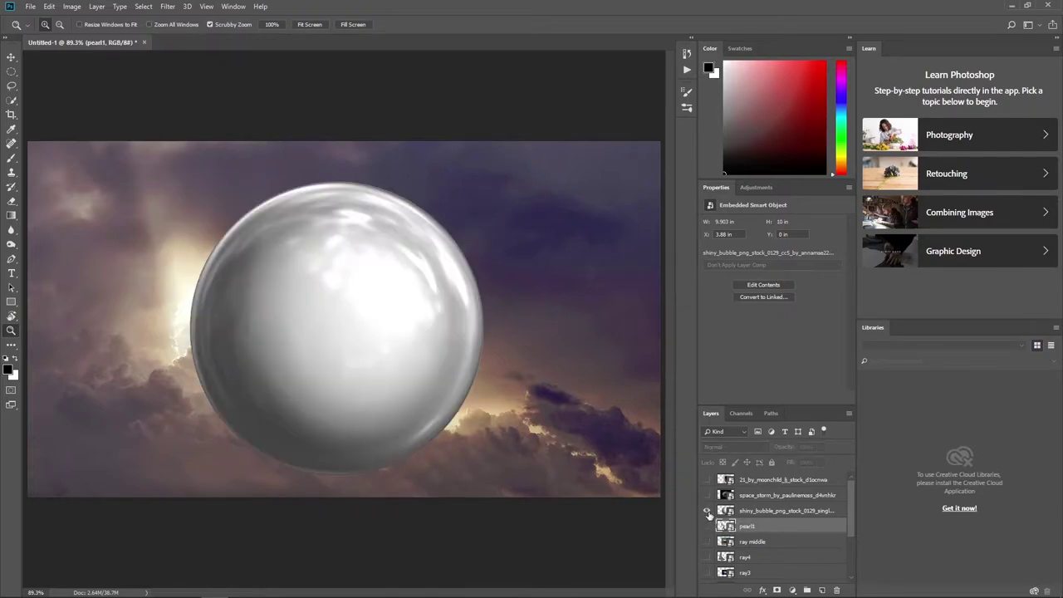
{"action": "double_click", "coordinate": [748, 511]}
{"action": "type", "text": "pearl2"}
{"action": "key", "text": "Return"}
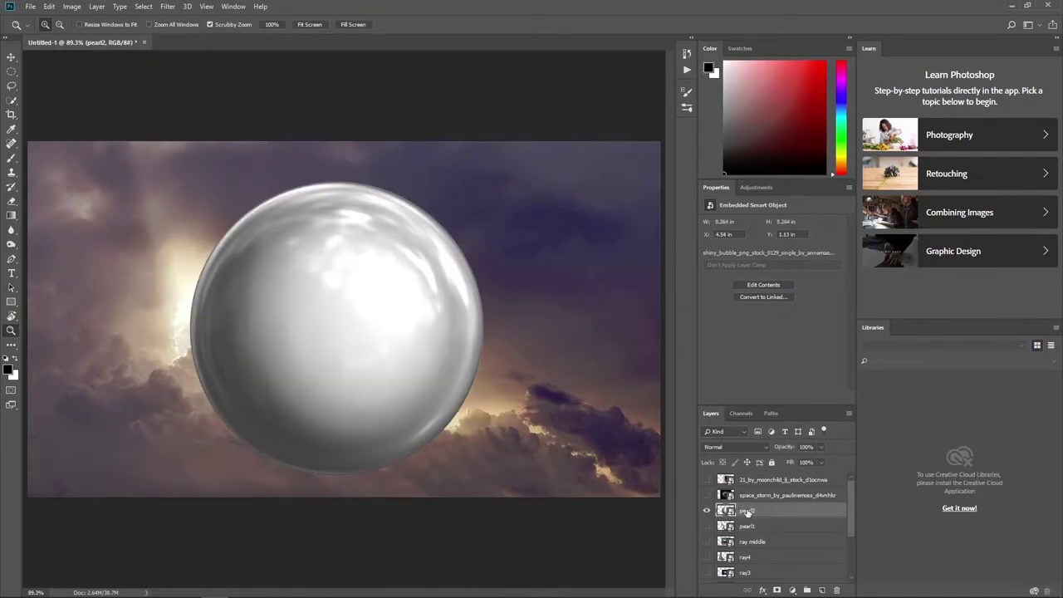
{"action": "left_click", "coordinate": [707, 510]}
- Rename the space storm layer 'space storm texture' and the moonchild layer 'model', then select sky
{"action": "left_click", "coordinate": [706, 496]}
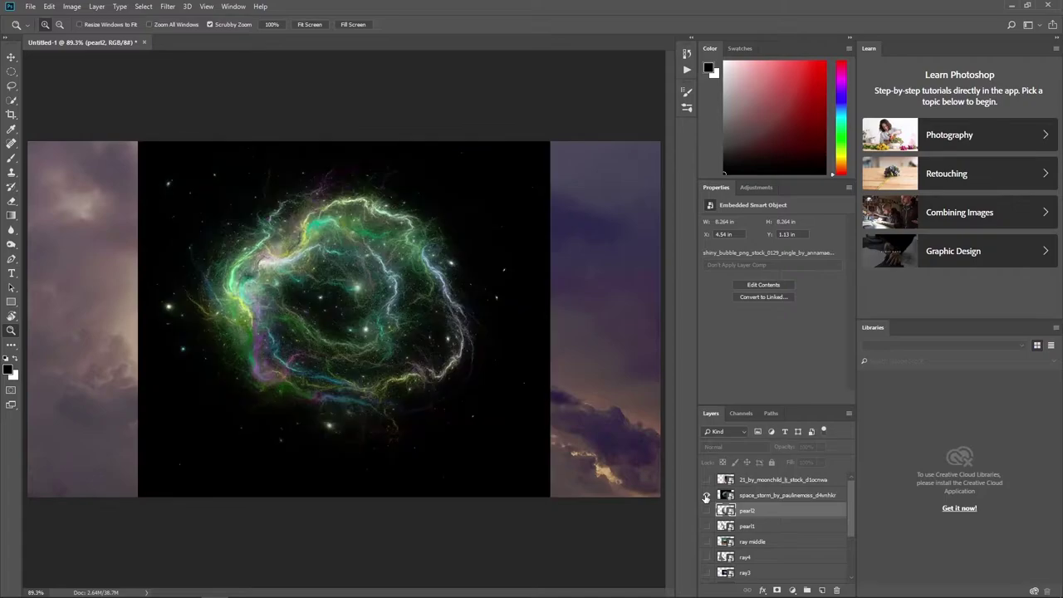
{"action": "left_click", "coordinate": [706, 496]}
{"action": "double_click", "coordinate": [754, 495]}
{"action": "type", "text": "space storm textu"}
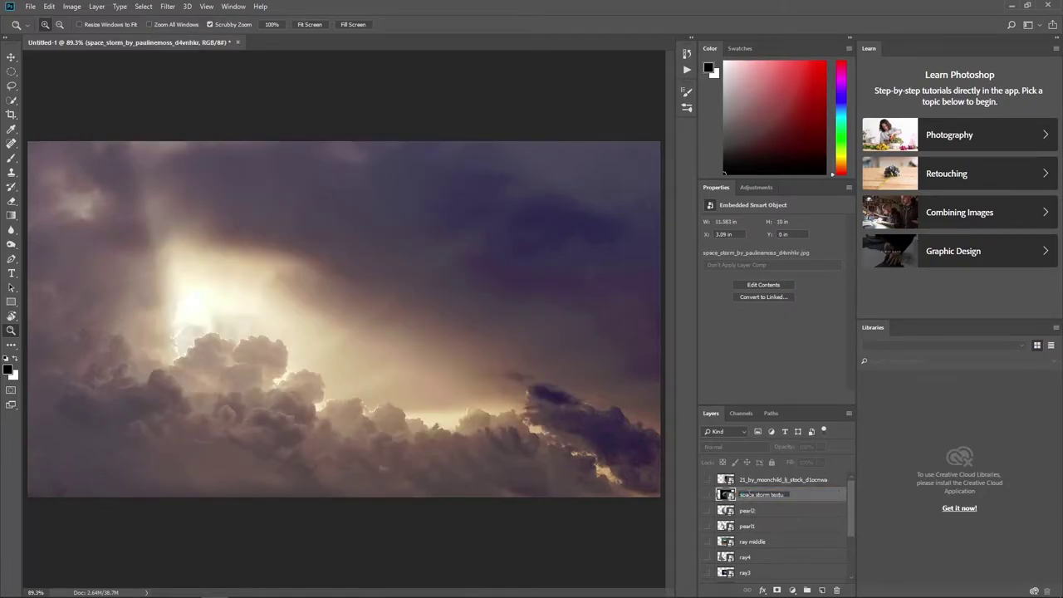
{"action": "type", "text": "re"}
{"action": "key", "text": "Return"}
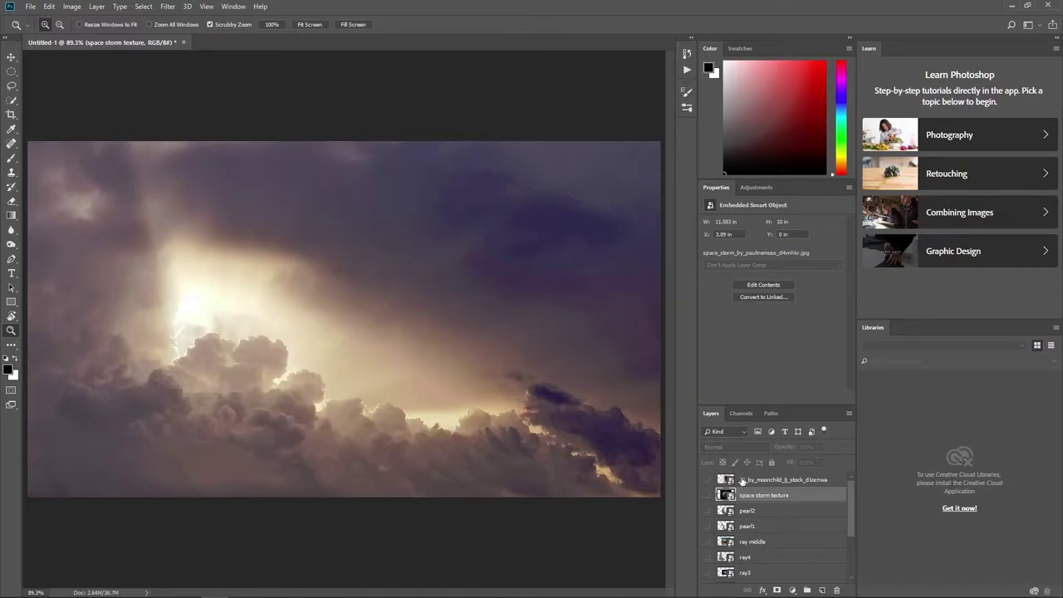
{"action": "double_click", "coordinate": [751, 479]}
{"action": "type", "text": "model"}
{"action": "key", "text": "Return"}
{"action": "scroll", "coordinate": [780, 531], "scroll_direction": "down", "scroll_amount": 5}
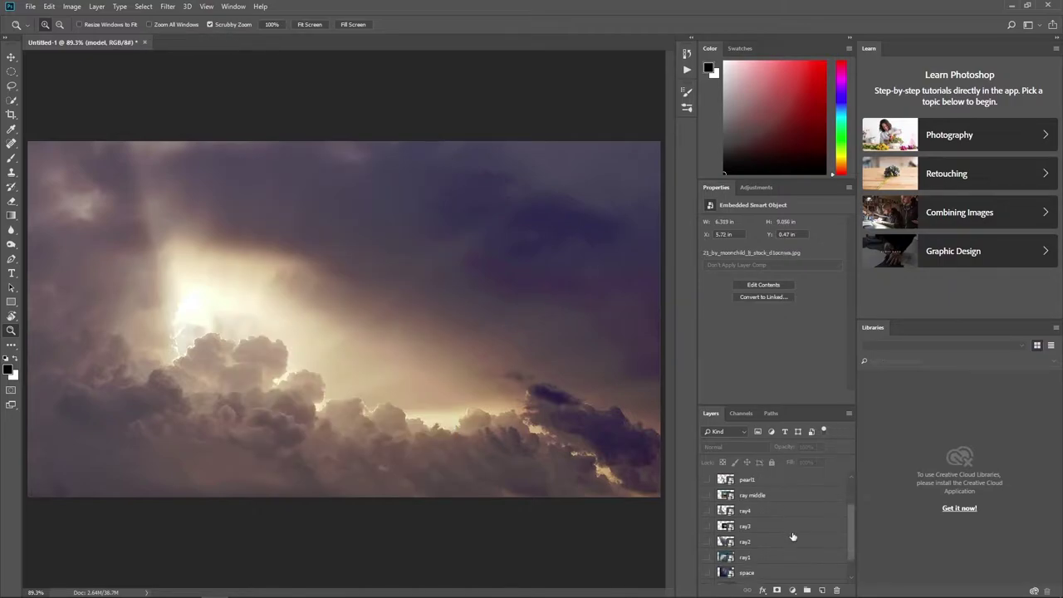
{"action": "left_click", "coordinate": [782, 562]}
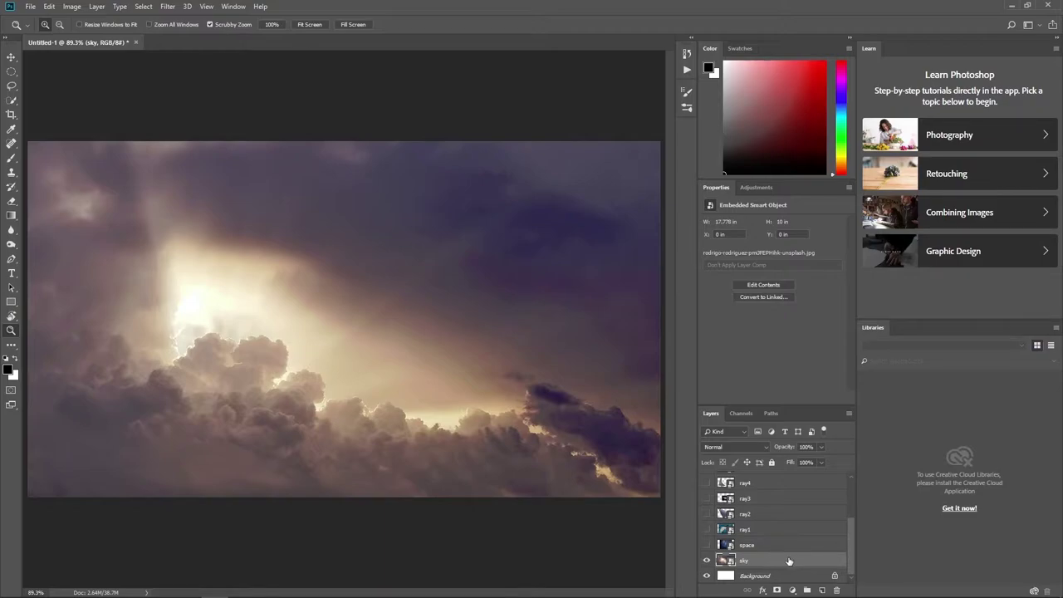
- Select sky copy and mirror it horizontally with Free Transform
{"action": "scroll", "coordinate": [784, 559], "scroll_direction": "down", "scroll_amount": 1}
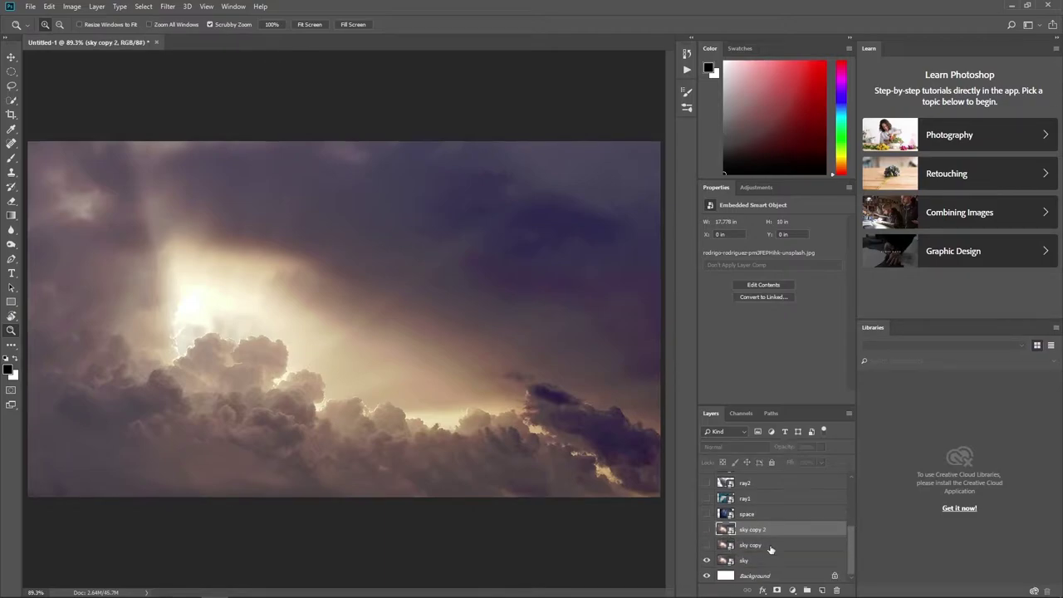
{"action": "left_click", "coordinate": [769, 547]}
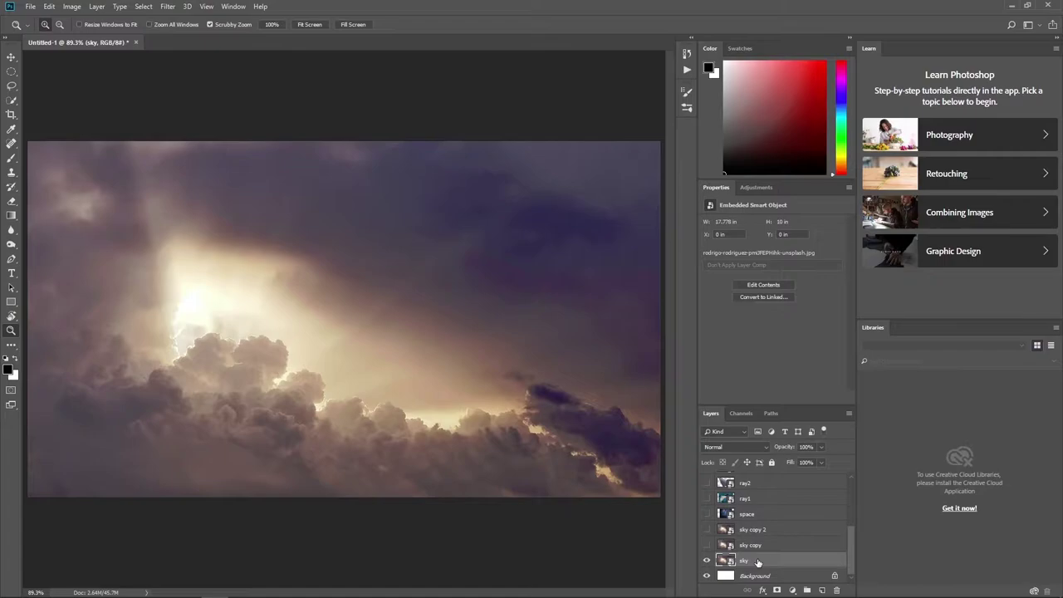
{"action": "left_click", "coordinate": [756, 546]}
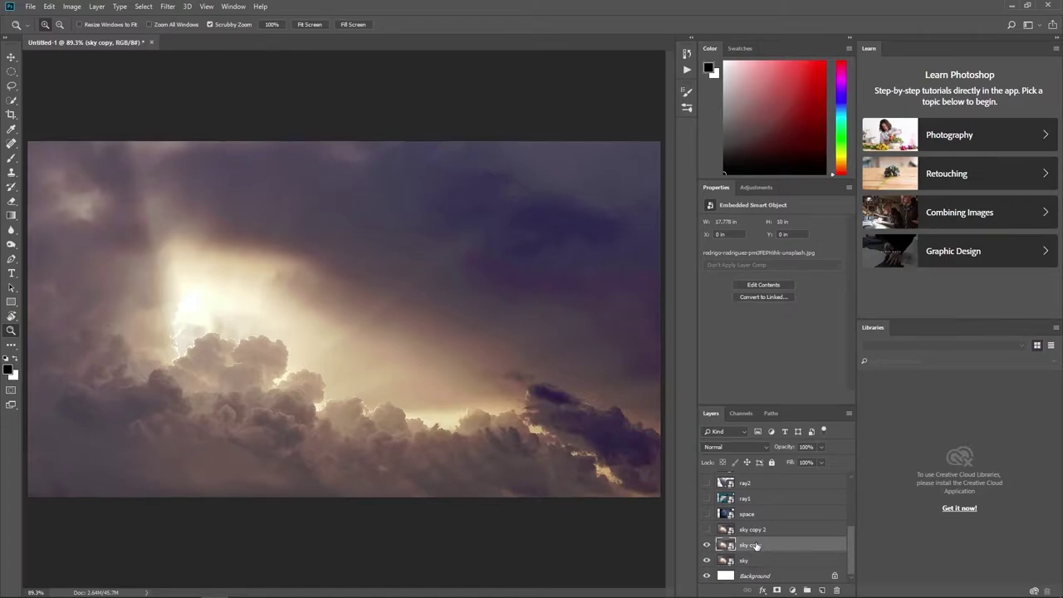
{"action": "key", "text": "ctrl+t"}
{"action": "right_click", "coordinate": [501, 324]}
{"action": "left_click", "coordinate": [554, 454]}
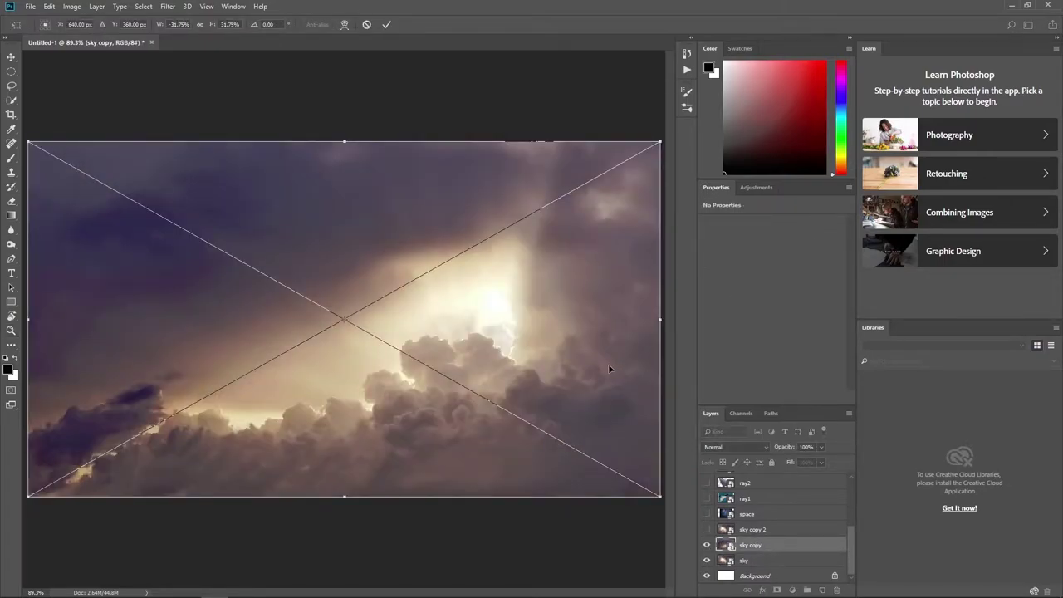
{"action": "left_click_drag", "start_coordinate": [609, 368], "coordinate": [324, 357]}
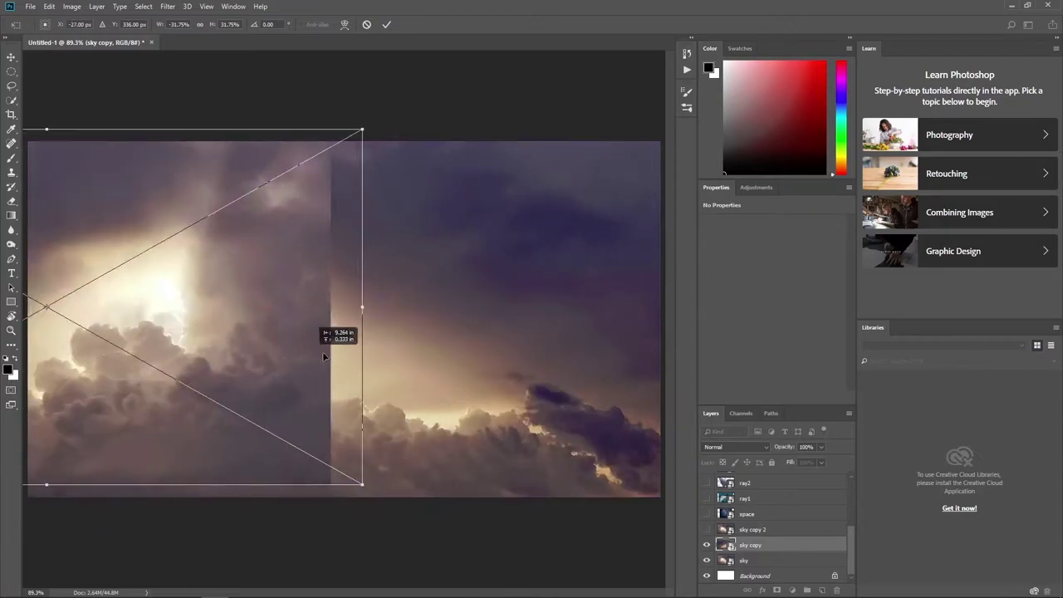
{"action": "left_click_drag", "start_coordinate": [324, 357], "coordinate": [584, 371]}
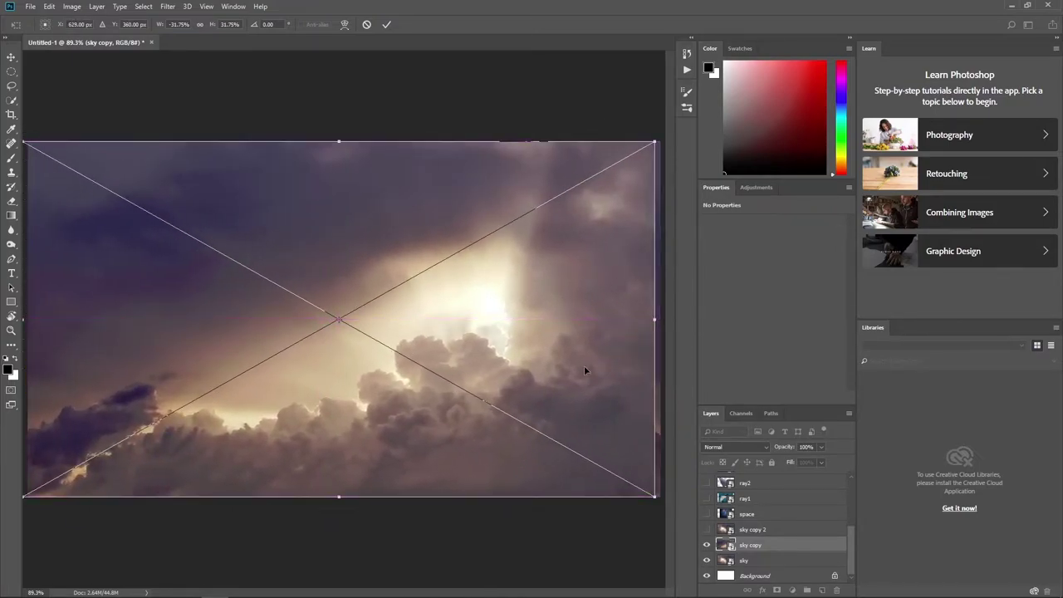
- Flip sky copy vertically, centre and commit it, then add a layer mask
{"action": "right_click", "coordinate": [584, 371]}
{"action": "left_click", "coordinate": [614, 505]}
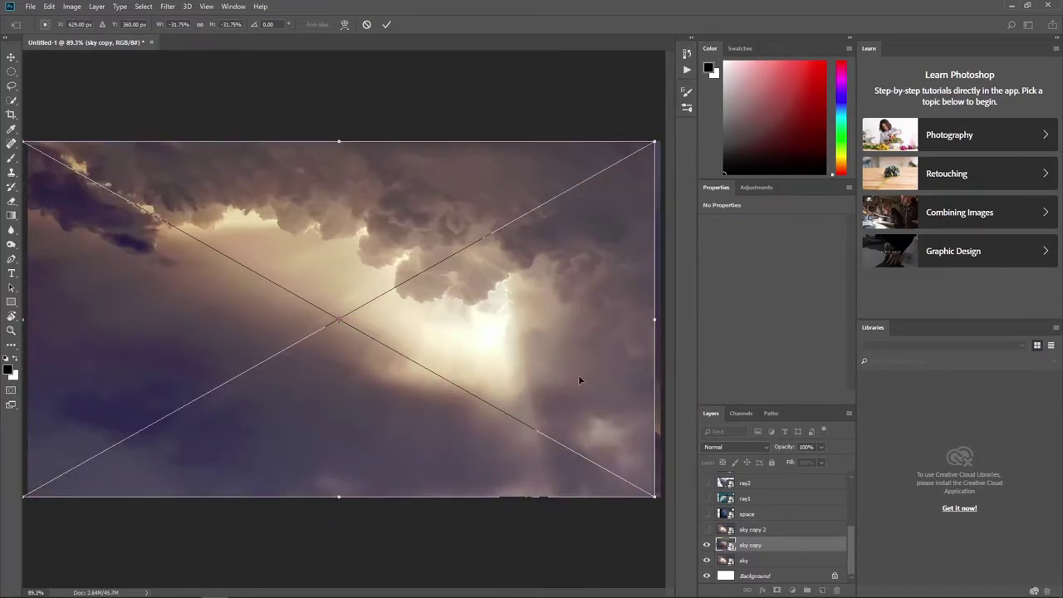
{"action": "right_click", "coordinate": [579, 379]}
{"action": "left_click", "coordinate": [615, 504]}
{"action": "left_click_drag", "start_coordinate": [633, 346], "coordinate": [643, 340]}
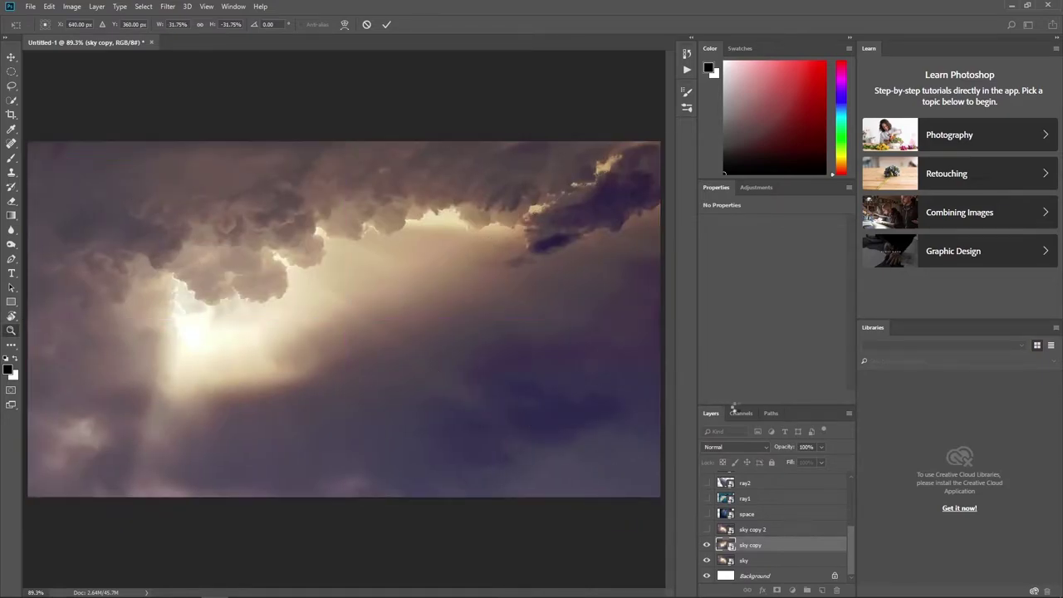
{"action": "key", "text": "Return"}
{"action": "key", "text": "z"}
{"action": "left_click", "coordinate": [777, 591]}
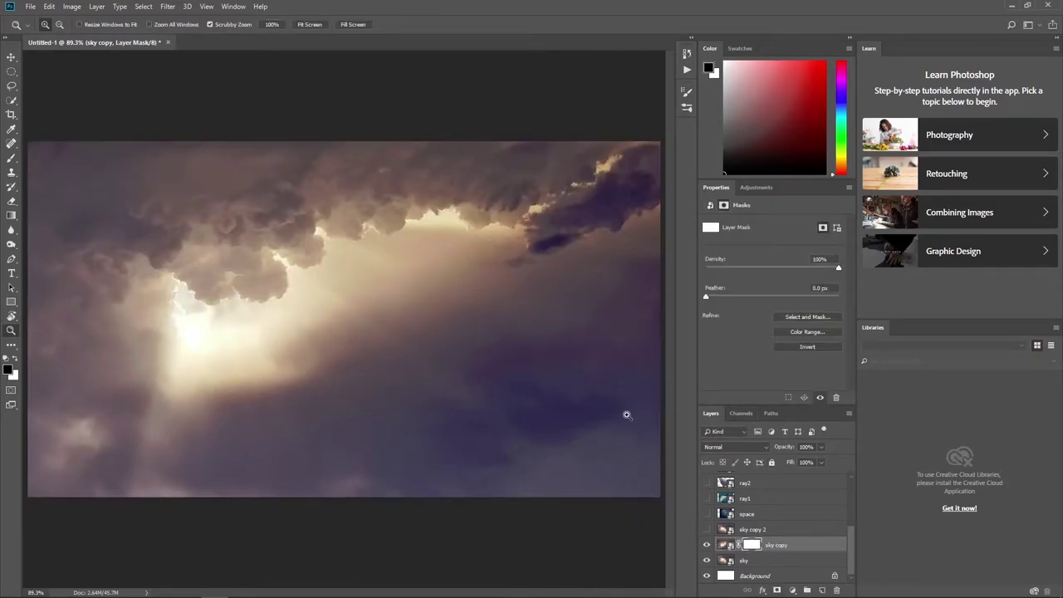
- Paint the sky copy mask black and white with a 500 px soft brush
{"action": "left_click", "coordinate": [11, 158]}
{"action": "key", "text": "bracketright"}
{"action": "key", "text": "bracketright"}
{"action": "key", "text": "bracketright"}
{"action": "mouse_move", "coordinate": [135, 404]}
{"action": "left_mouse_down"}
{"action": "mouse_move", "coordinate": [152, 446]}
{"action": "mouse_move", "coordinate": [388, 471]}
{"action": "mouse_move", "coordinate": [601, 462]}
{"action": "mouse_move", "coordinate": [593, 324]}
{"action": "mouse_move", "coordinate": [470, 381]}
{"action": "mouse_move", "coordinate": [238, 320]}
{"action": "mouse_move", "coordinate": [226, 304]}
{"action": "mouse_move", "coordinate": [315, 325]}
{"action": "mouse_move", "coordinate": [270, 246]}
{"action": "left_mouse_up"}
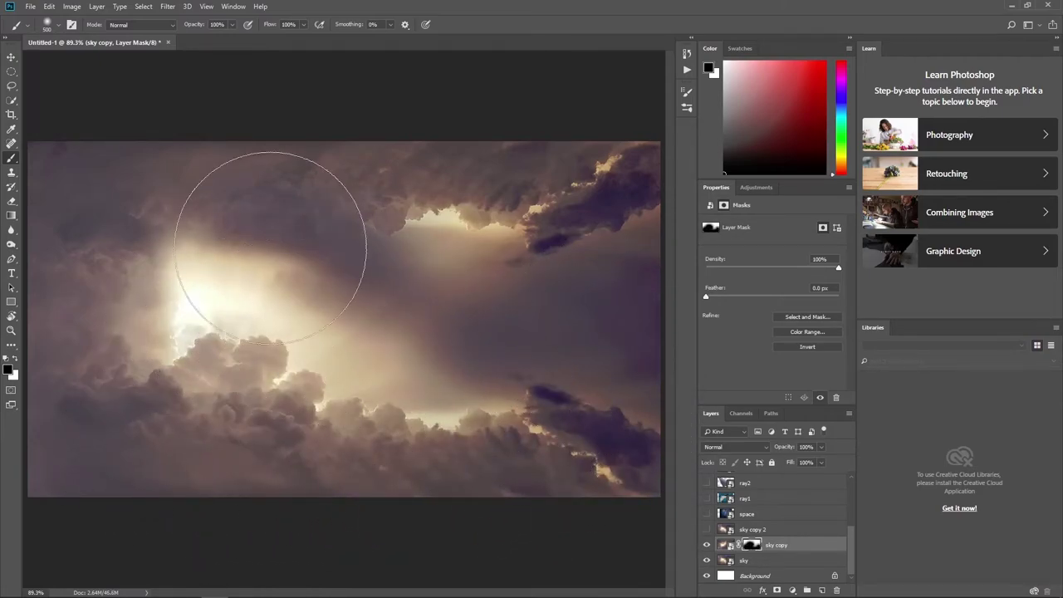
{"action": "key", "text": "x"}
{"action": "mouse_move", "coordinate": [247, 166]}
{"action": "left_mouse_down"}
{"action": "mouse_move", "coordinate": [185, 166]}
{"action": "mouse_move", "coordinate": [94, 321]}
{"action": "left_mouse_up"}
{"action": "key", "text": "x"}
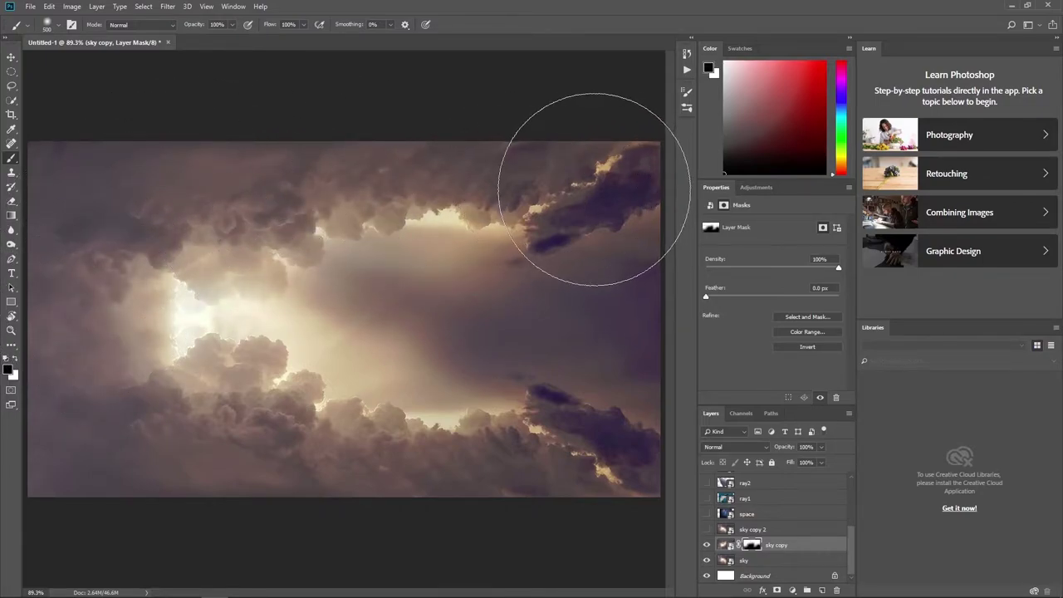
{"action": "key", "text": "x"}
{"action": "mouse_move", "coordinate": [498, 238]}
{"action": "left_mouse_down"}
{"action": "mouse_move", "coordinate": [446, 230]}
{"action": "mouse_move", "coordinate": [403, 324]}
{"action": "mouse_move", "coordinate": [498, 237]}
{"action": "mouse_move", "coordinate": [391, 368]}
{"action": "mouse_move", "coordinate": [550, 373]}
{"action": "left_mouse_up"}
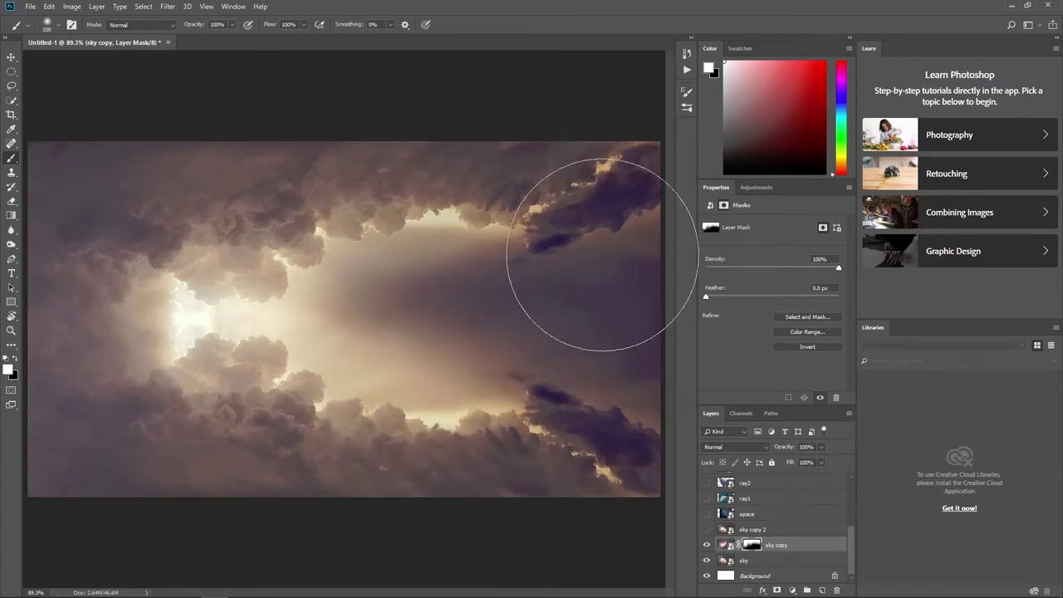
{"action": "left_click_drag", "start_coordinate": [517, 190], "coordinate": [486, 279]}
- Refine the centre gap with a 100 px brush, then show and select sky copy 2
{"action": "key", "text": "bracketleft"}
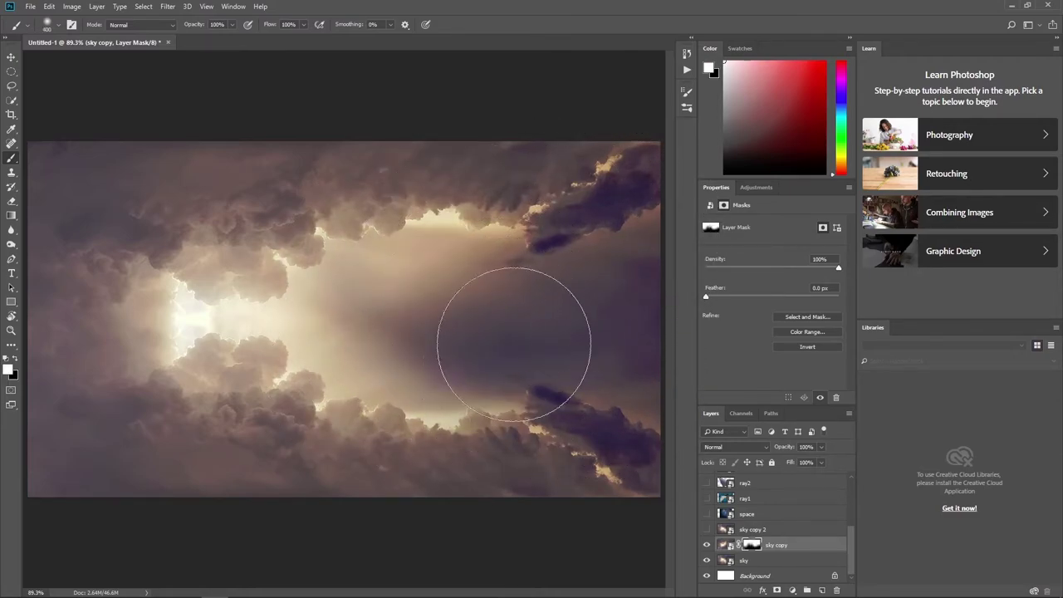
{"action": "key", "text": "bracketleft"}
{"action": "key", "text": "bracketleft"}
{"action": "key", "text": "bracketleft"}
{"action": "key", "text": "x"}
{"action": "mouse_move", "coordinate": [477, 349]}
{"action": "left_mouse_down"}
{"action": "mouse_move", "coordinate": [440, 399]}
{"action": "mouse_move", "coordinate": [369, 340]}
{"action": "mouse_move", "coordinate": [351, 302]}
{"action": "mouse_move", "coordinate": [409, 243]}
{"action": "left_mouse_up"}
{"action": "key", "text": "x"}
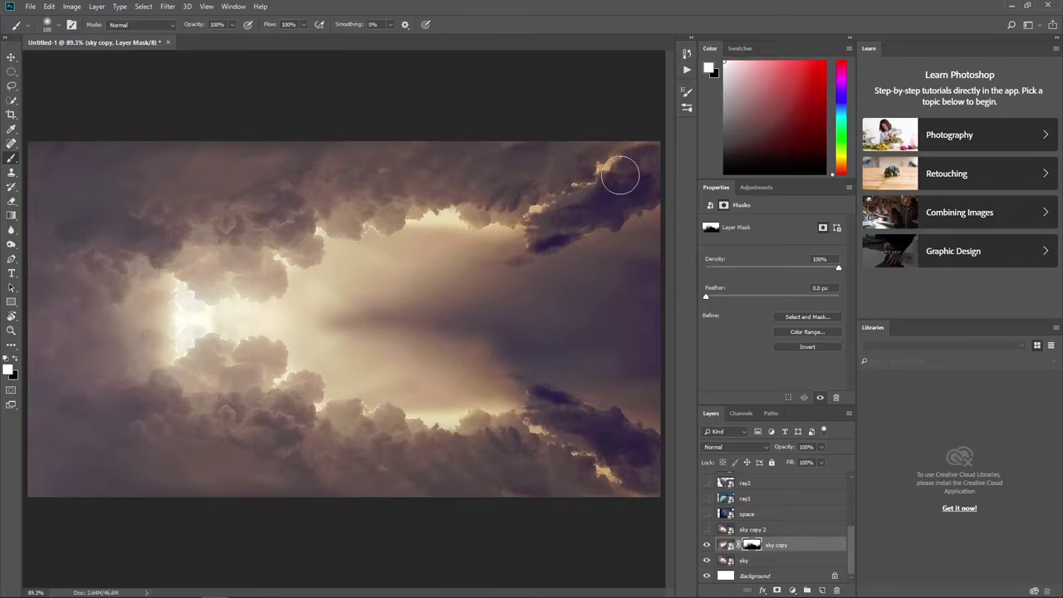
{"action": "left_click", "coordinate": [706, 530]}
{"action": "left_click", "coordinate": [751, 529]}
{"action": "key", "text": "ctrl+t"}
- Flip sky copy 2 horizontally, scale it up and position its glow upper right
{"action": "right_click", "coordinate": [459, 309]}
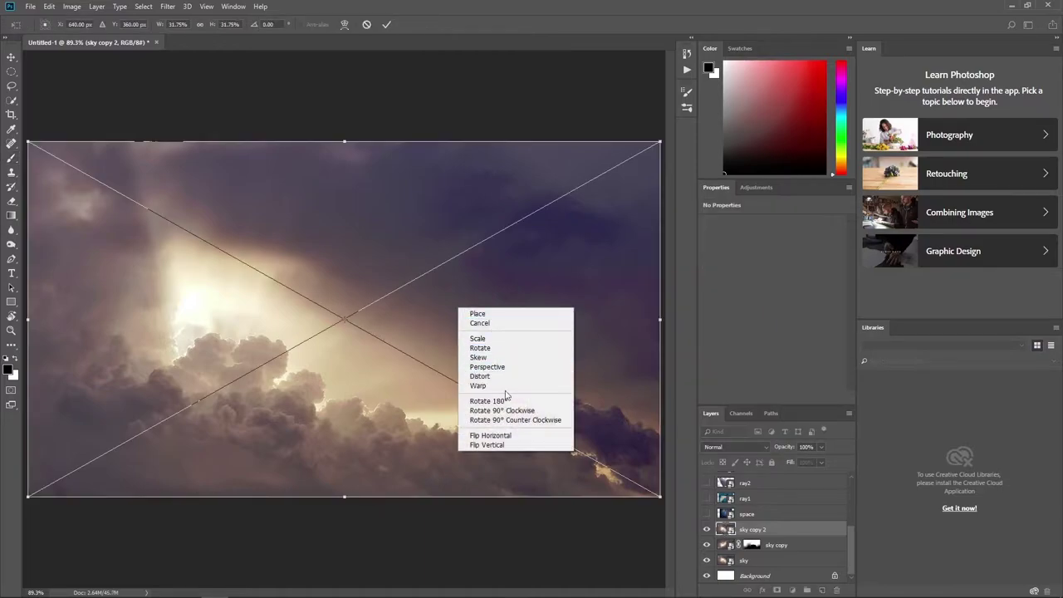
{"action": "left_click", "coordinate": [504, 436]}
{"action": "left_click_drag", "start_coordinate": [660, 141], "coordinate": [307, 172]}
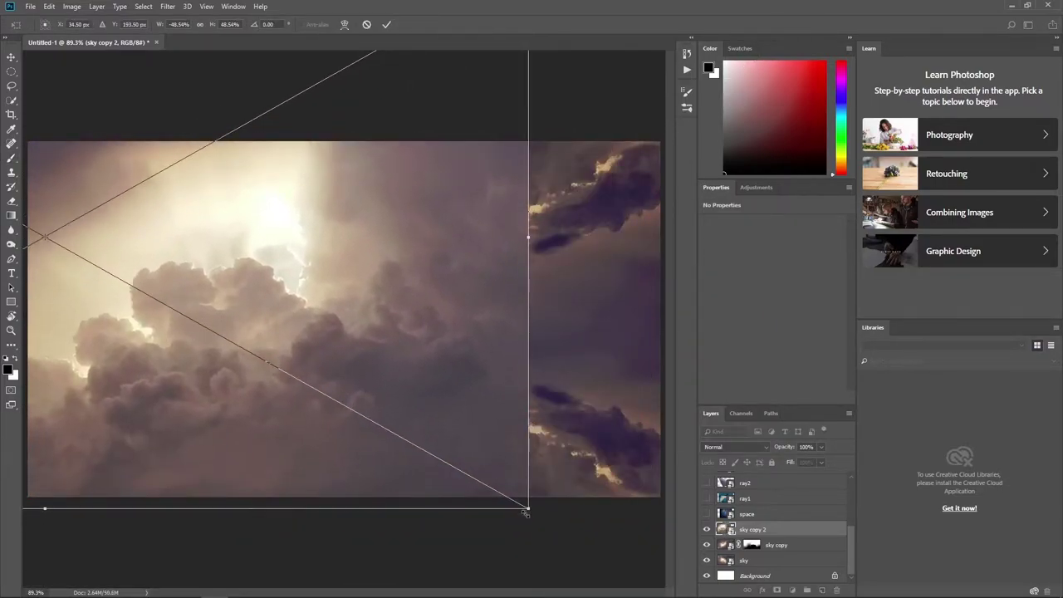
{"action": "left_click_drag", "start_coordinate": [525, 513], "coordinate": [664, 573]}
{"action": "mouse_move", "coordinate": [192, 369]}
{"action": "left_mouse_down"}
{"action": "mouse_move", "coordinate": [591, 328]}
{"action": "mouse_move", "coordinate": [783, 397]}
{"action": "left_mouse_up"}
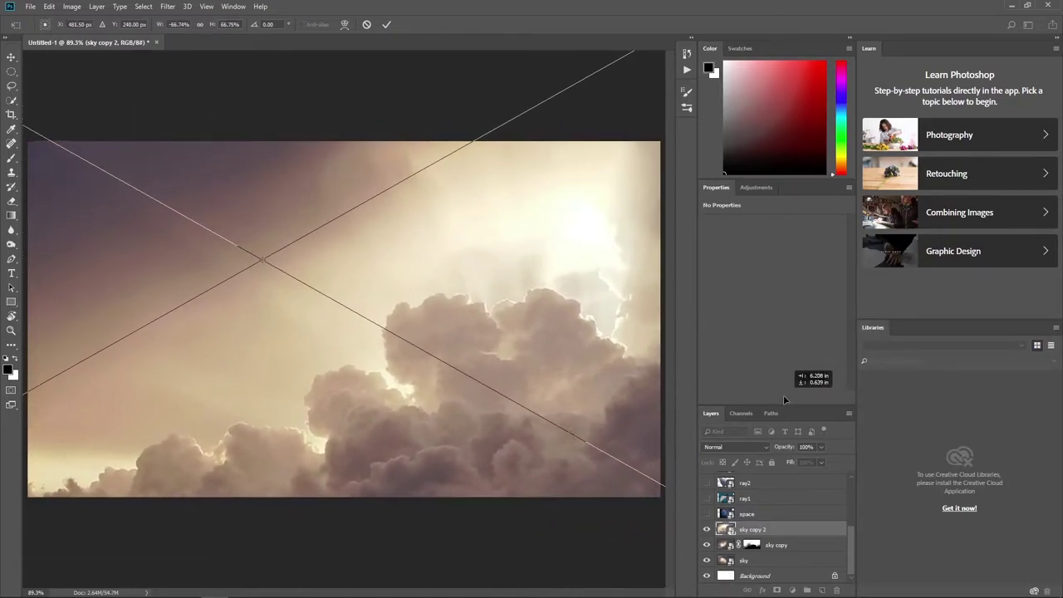
{"action": "key", "text": "Return"}
- Add a mask to sky copy 2 and paint it black and white with a 200 px brush
{"action": "left_click", "coordinate": [777, 590]}
{"action": "key", "text": "b"}
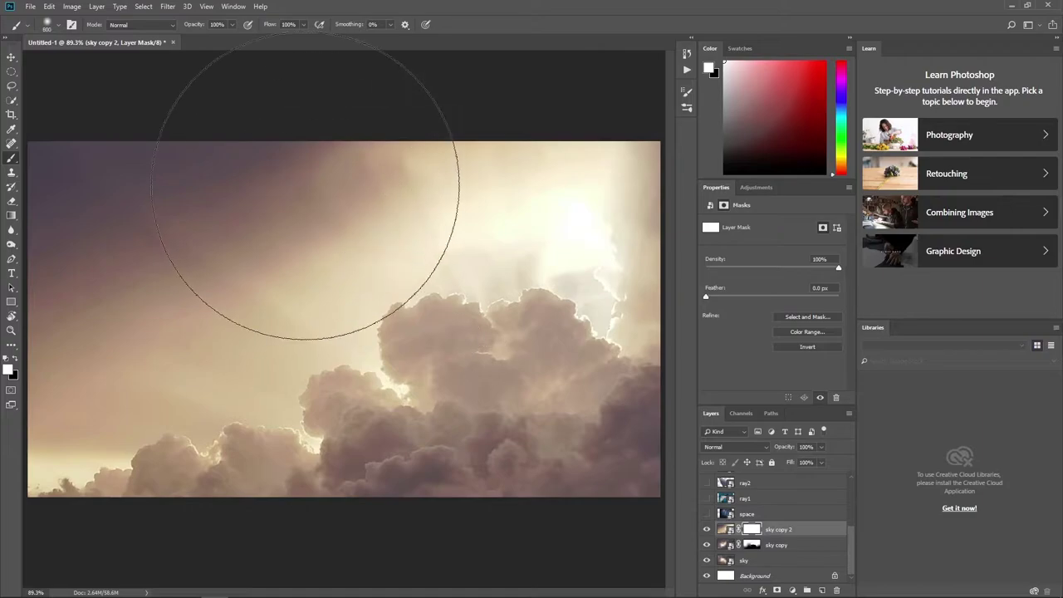
{"action": "key", "text": "x"}
{"action": "mouse_move", "coordinate": [304, 219]}
{"action": "left_mouse_down"}
{"action": "mouse_move", "coordinate": [119, 379]}
{"action": "mouse_move", "coordinate": [285, 546]}
{"action": "mouse_move", "coordinate": [551, 202]}
{"action": "mouse_move", "coordinate": [440, 245]}
{"action": "mouse_move", "coordinate": [419, 342]}
{"action": "mouse_move", "coordinate": [360, 320]}
{"action": "mouse_move", "coordinate": [186, 315]}
{"action": "left_mouse_up"}
{"action": "key", "text": "bracketleft"}
{"action": "key", "text": "bracketleft"}
{"action": "key", "text": "bracketleft"}
{"action": "key", "text": "x"}
{"action": "key", "text": "x"}
{"action": "left_click_drag", "start_coordinate": [265, 304], "coordinate": [144, 344]}
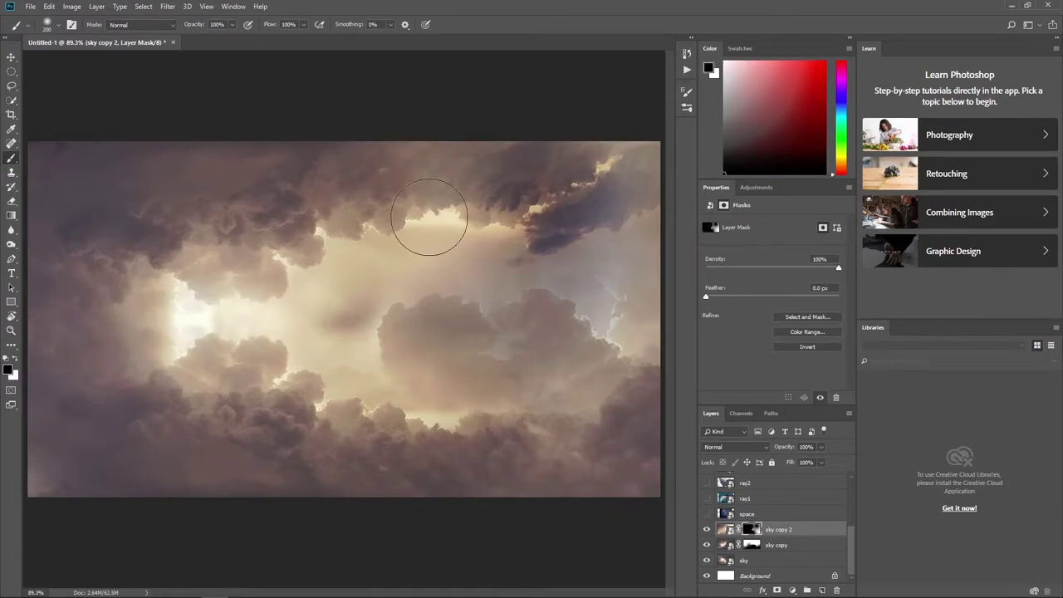
{"action": "mouse_move", "coordinate": [427, 225]}
{"action": "left_mouse_down"}
{"action": "mouse_move", "coordinate": [510, 171]}
{"action": "mouse_move", "coordinate": [589, 152]}
{"action": "left_mouse_up"}
{"action": "key", "text": "x"}
{"action": "key", "text": "x"}
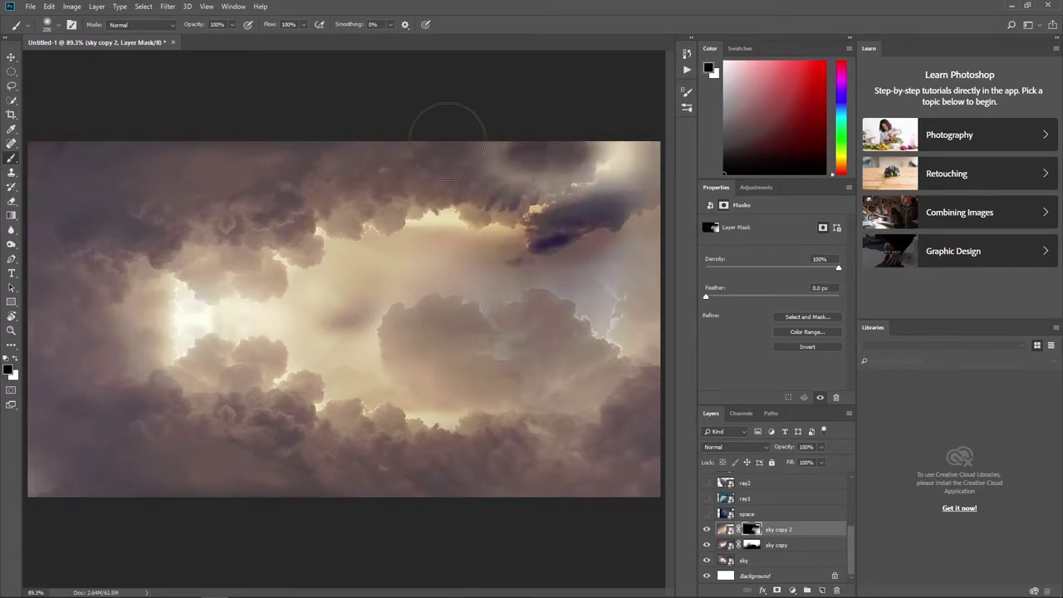
{"action": "mouse_move", "coordinate": [439, 119]}
{"action": "left_mouse_down"}
{"action": "mouse_move", "coordinate": [608, 185]}
{"action": "mouse_move", "coordinate": [658, 148]}
{"action": "left_mouse_up"}
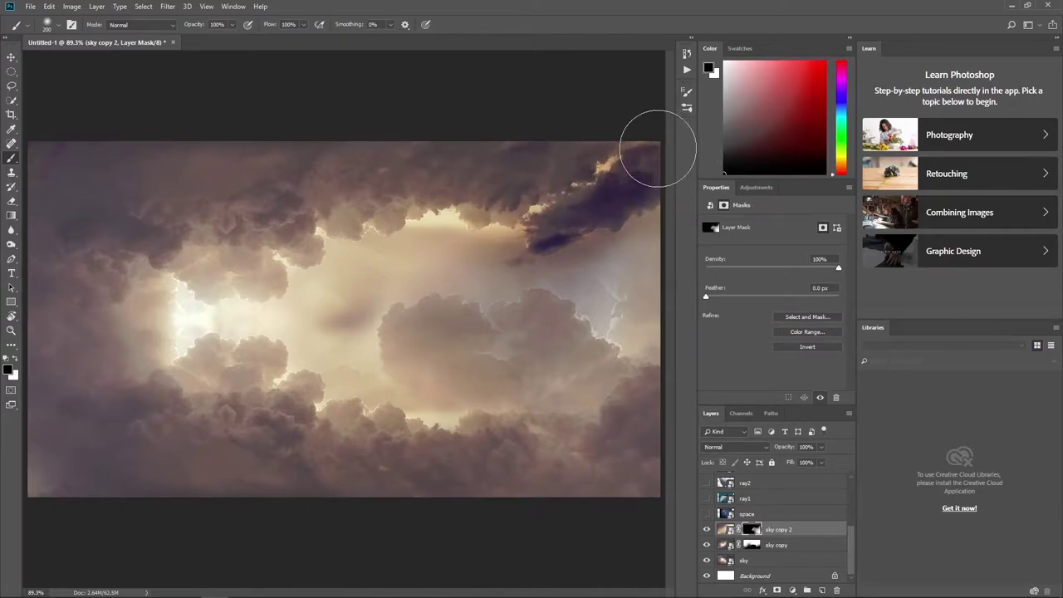
{"action": "key", "text": "x"}
{"action": "mouse_move", "coordinate": [586, 170]}
{"action": "left_mouse_down"}
{"action": "mouse_move", "coordinate": [614, 171]}
{"action": "mouse_move", "coordinate": [585, 191]}
{"action": "left_mouse_up"}
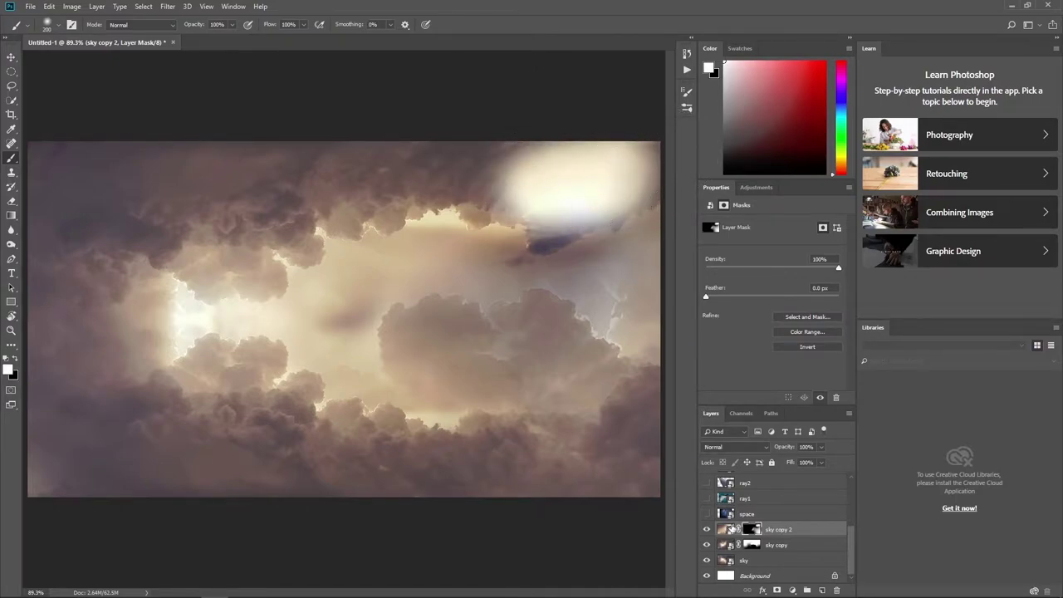
- Move the sky copy 2 image left and up with Free Transform
{"action": "left_click", "coordinate": [726, 529]}
{"action": "key", "text": "ctrl+t"}
{"action": "mouse_move", "coordinate": [636, 351]}
{"action": "left_mouse_down"}
{"action": "mouse_move", "coordinate": [402, 317]}
{"action": "mouse_move", "coordinate": [356, 325]}
{"action": "mouse_move", "coordinate": [487, 269]}
{"action": "mouse_move", "coordinate": [484, 191]}
{"action": "mouse_move", "coordinate": [399, 261]}
{"action": "mouse_move", "coordinate": [524, 204]}
{"action": "mouse_move", "coordinate": [275, 299]}
{"action": "mouse_move", "coordinate": [386, 360]}
{"action": "mouse_move", "coordinate": [353, 396]}
{"action": "mouse_move", "coordinate": [355, 382]}
{"action": "left_mouse_up"}
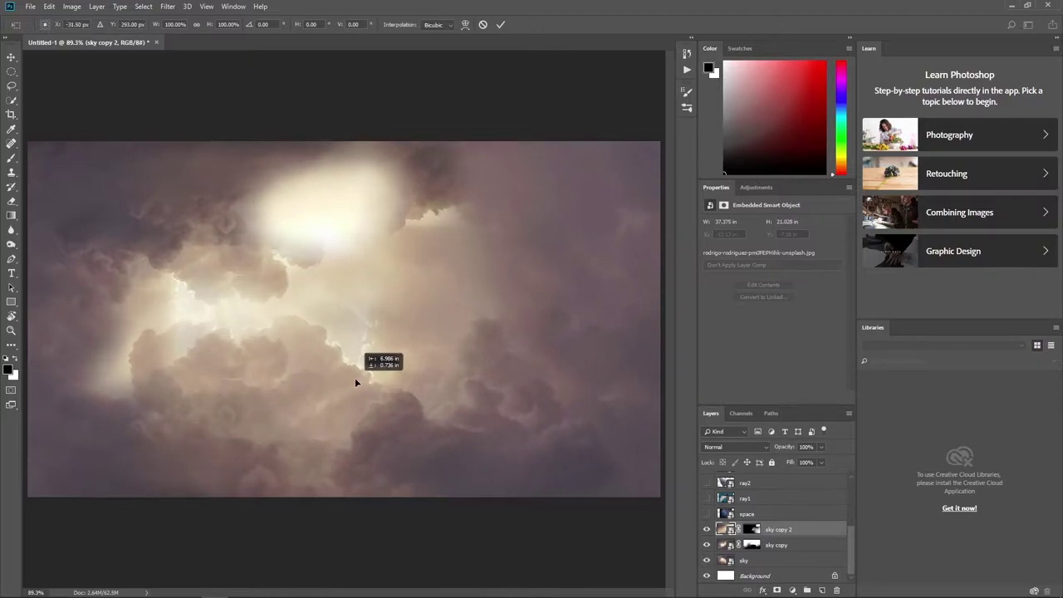
{"action": "key", "text": "Return"}
- Repaint the sky copy 2 mask to soften the centre glow and reveal the upper-right cloud
{"action": "key", "text": "b"}
{"action": "left_click", "coordinate": [751, 529]}
{"action": "key", "text": "x"}
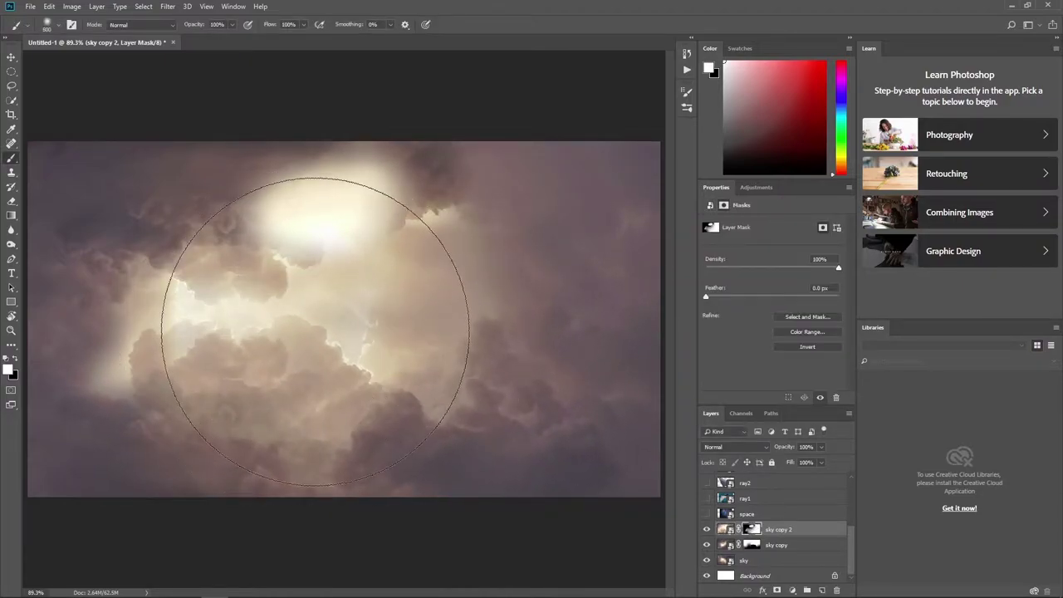
{"action": "mouse_move", "coordinate": [315, 330]}
{"action": "left_mouse_down"}
{"action": "mouse_move", "coordinate": [304, 237]}
{"action": "mouse_move", "coordinate": [320, 273]}
{"action": "mouse_move", "coordinate": [149, 258]}
{"action": "left_mouse_up"}
{"action": "key", "text": "x"}
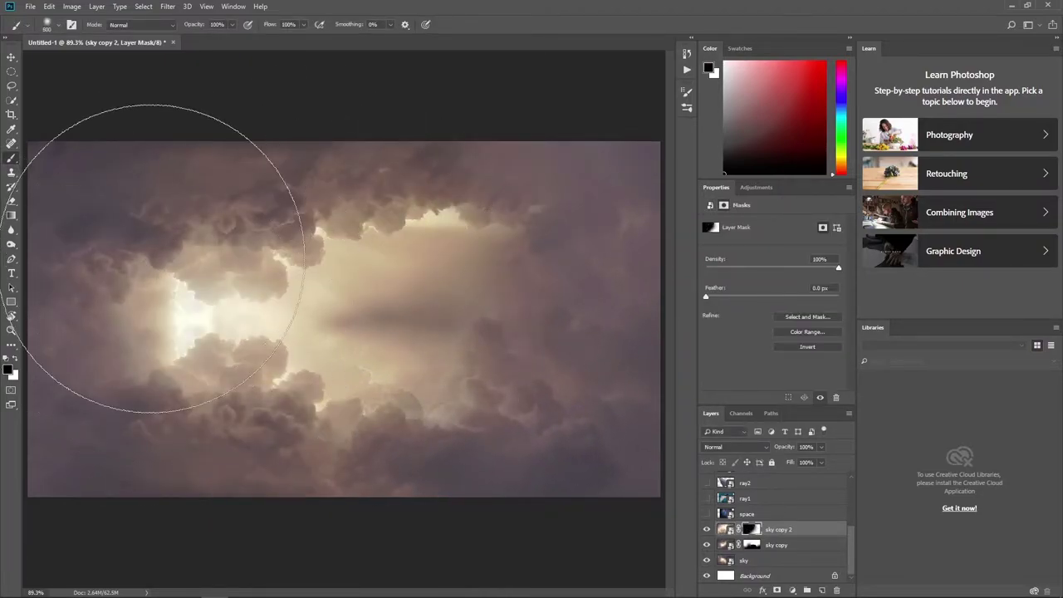
{"action": "key", "text": "x"}
{"action": "mouse_move", "coordinate": [581, 190]}
{"action": "left_mouse_down"}
{"action": "mouse_move", "coordinate": [534, 226]}
{"action": "mouse_move", "coordinate": [558, 273]}
{"action": "left_mouse_up"}
{"action": "key", "text": "x"}
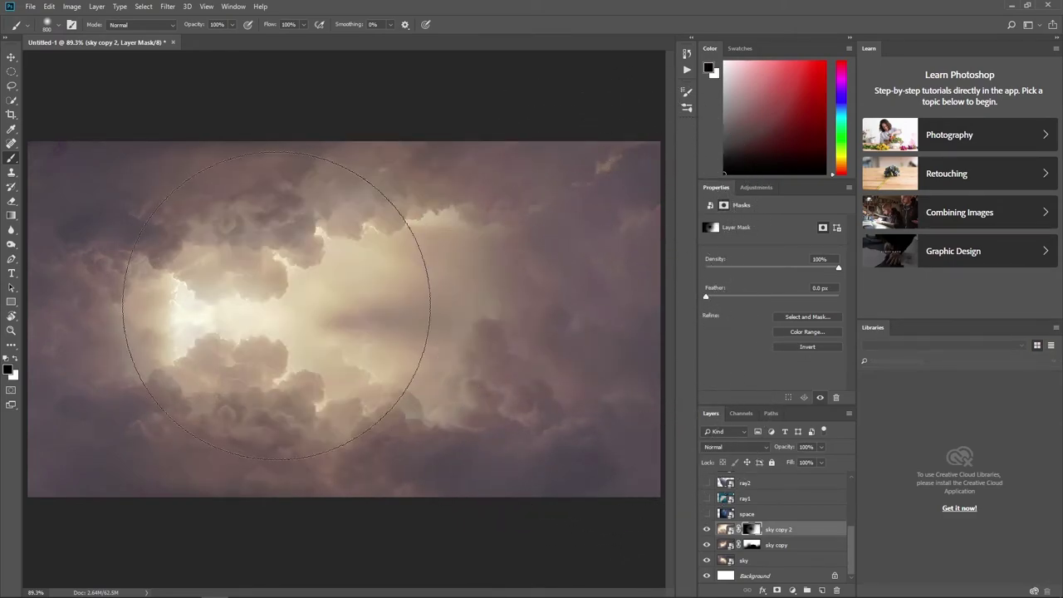
{"action": "left_click_drag", "start_coordinate": [277, 303], "coordinate": [458, 304]}
{"action": "key", "text": "x"}
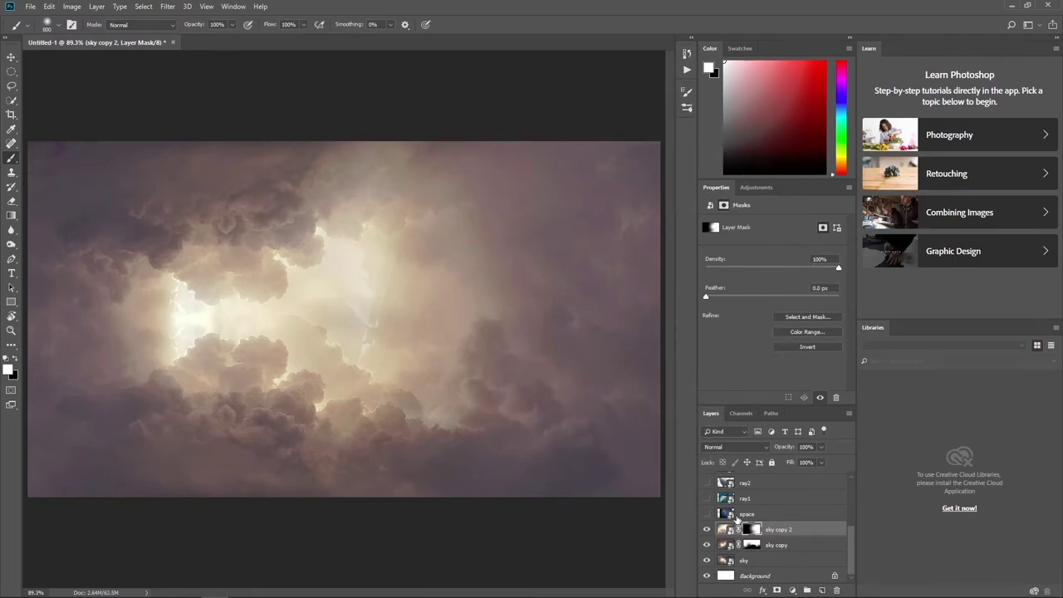
- Show the space layer and scale it to fill the canvas, then hide it to reveal ray1
{"action": "left_click", "coordinate": [712, 514]}
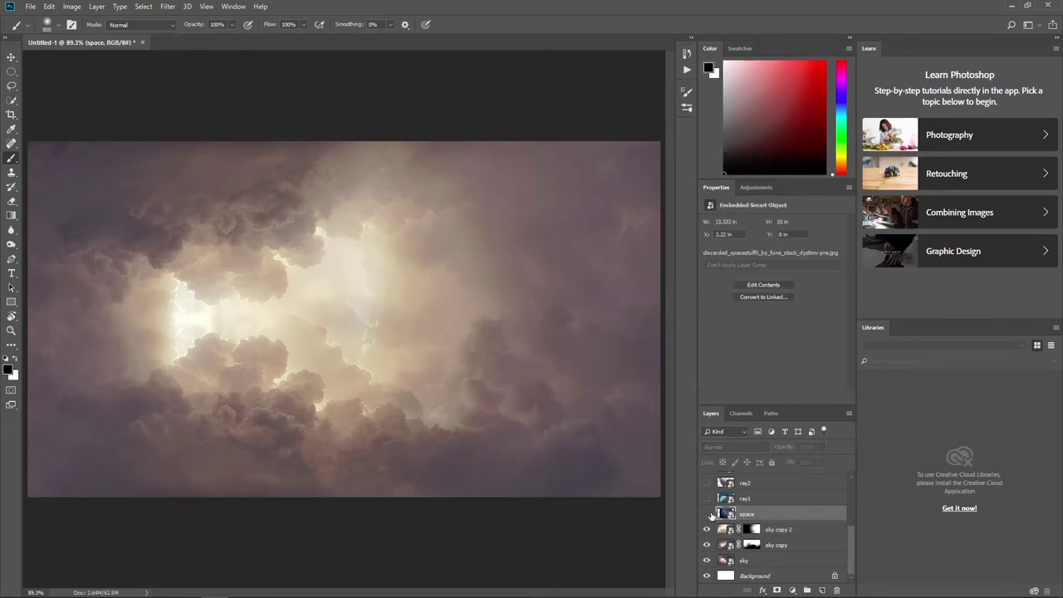
{"action": "left_click", "coordinate": [707, 514]}
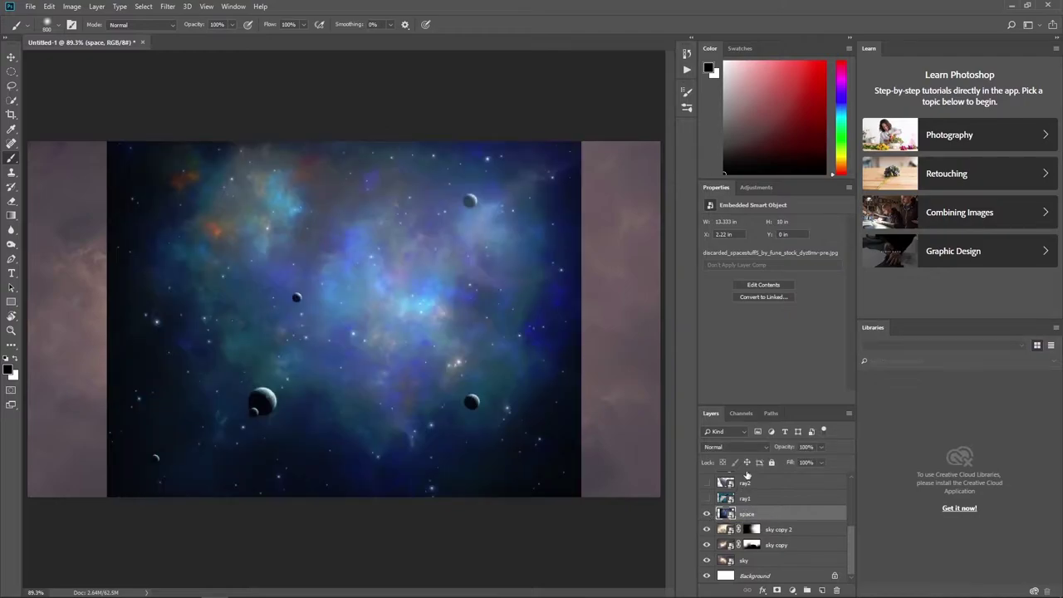
{"action": "key", "text": "ctrl+t"}
{"action": "left_click_drag", "start_coordinate": [581, 141], "coordinate": [660, 74]}
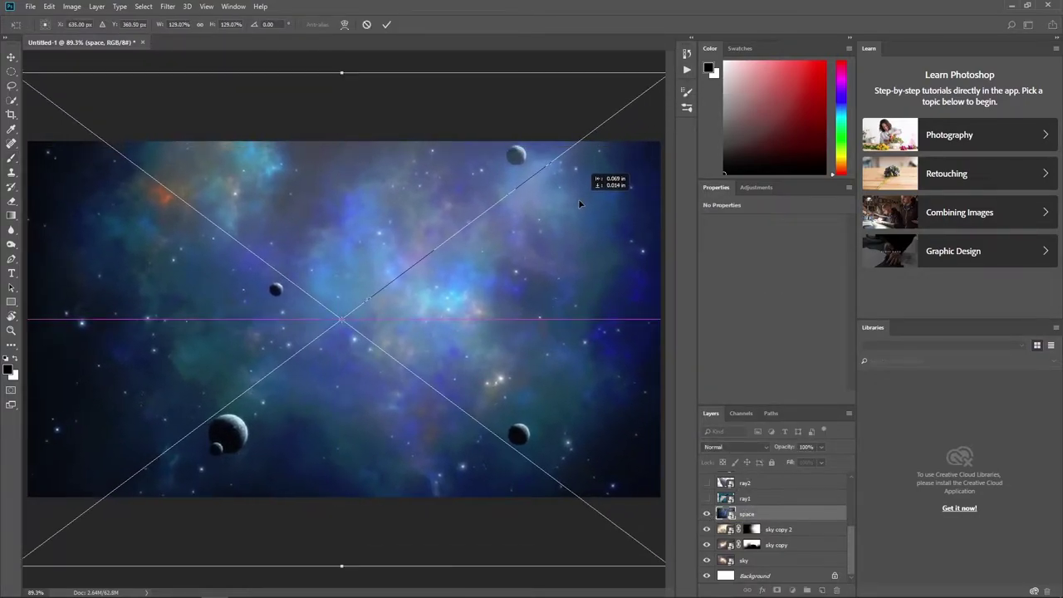
{"action": "key", "text": "Return"}
{"action": "key", "text": "b"}
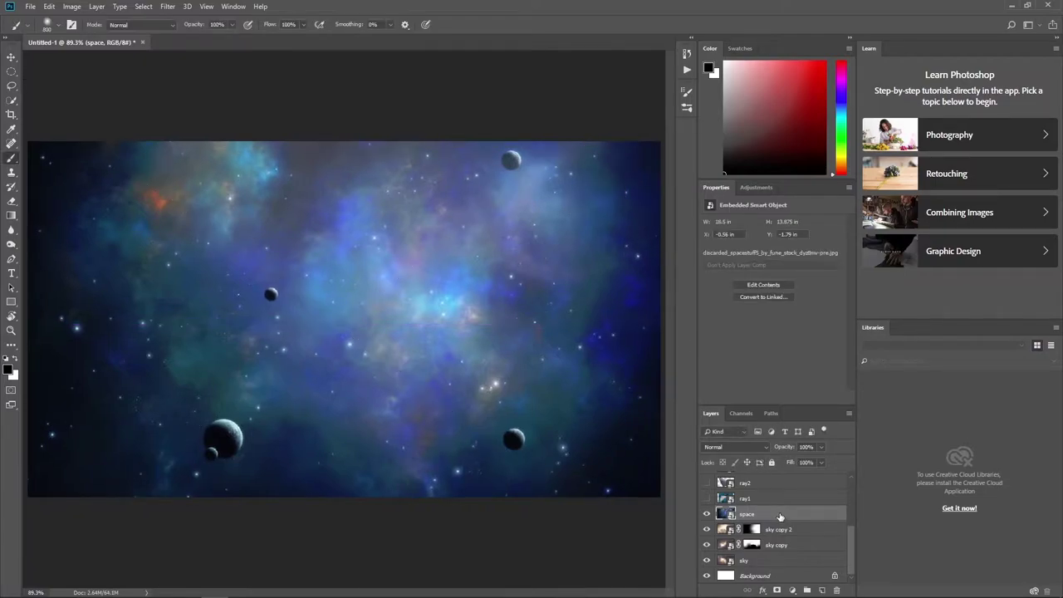
{"action": "left_click", "coordinate": [707, 514]}
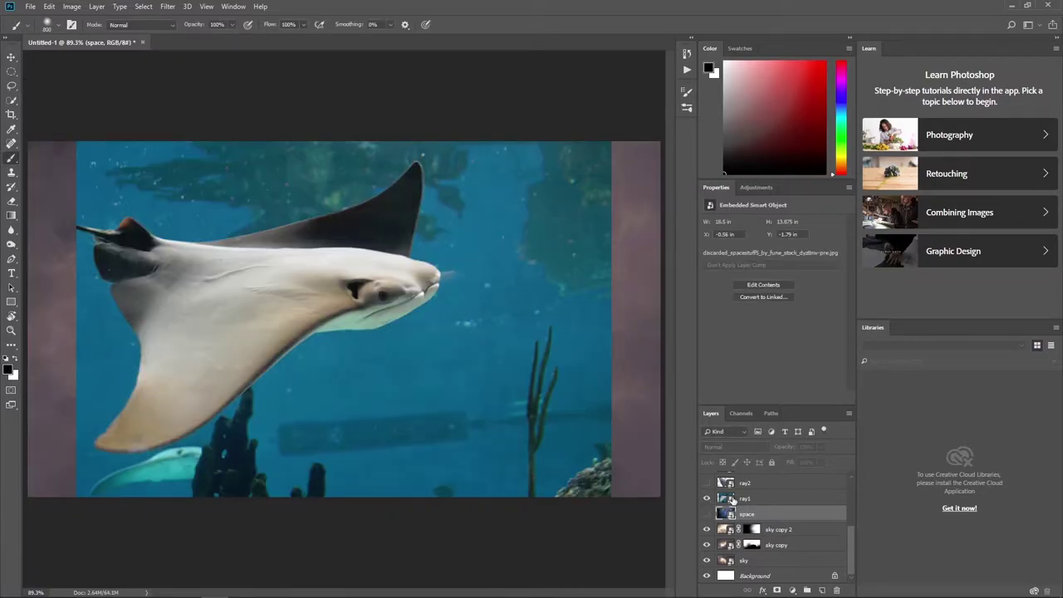
- Quick-select the ray1 stingray, including its dark head tip, and mask out the aquarium background
{"action": "left_click", "coordinate": [732, 499]}
{"action": "left_click", "coordinate": [12, 100]}
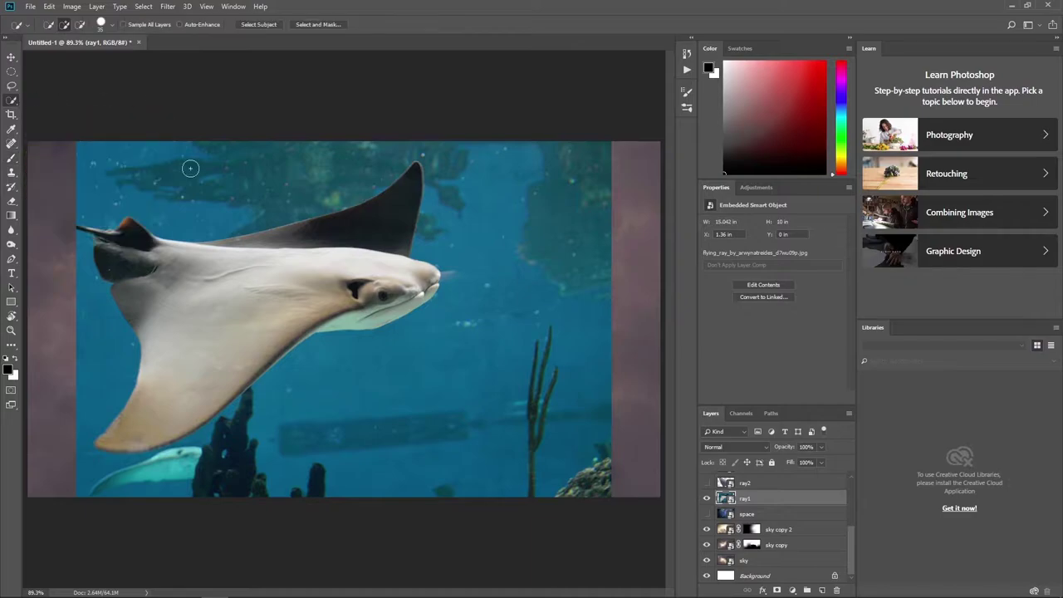
{"action": "left_click_drag", "start_coordinate": [376, 222], "coordinate": [158, 257]}
{"action": "key", "text": "bracketleft"}
{"action": "key", "text": "bracketleft"}
{"action": "key", "text": "bracketleft"}
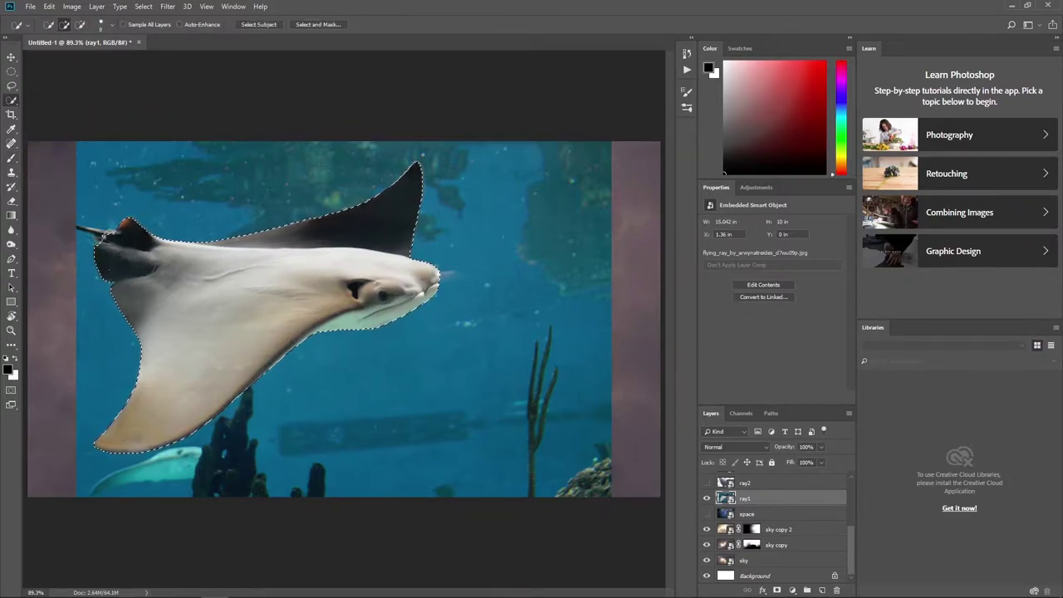
{"action": "left_click_drag", "start_coordinate": [108, 237], "coordinate": [79, 227]}
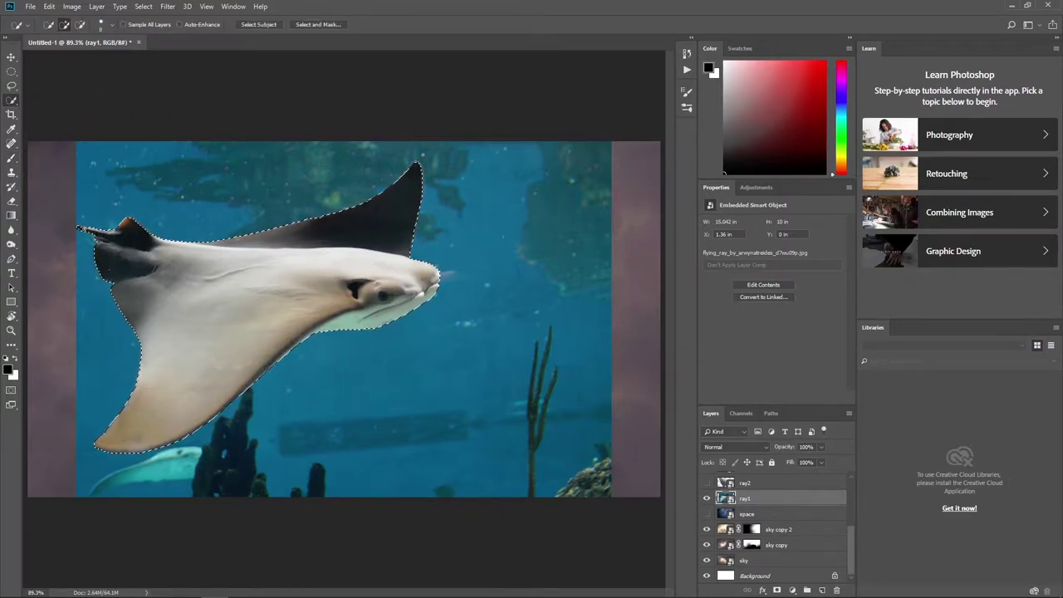
{"action": "left_click", "coordinate": [777, 589]}
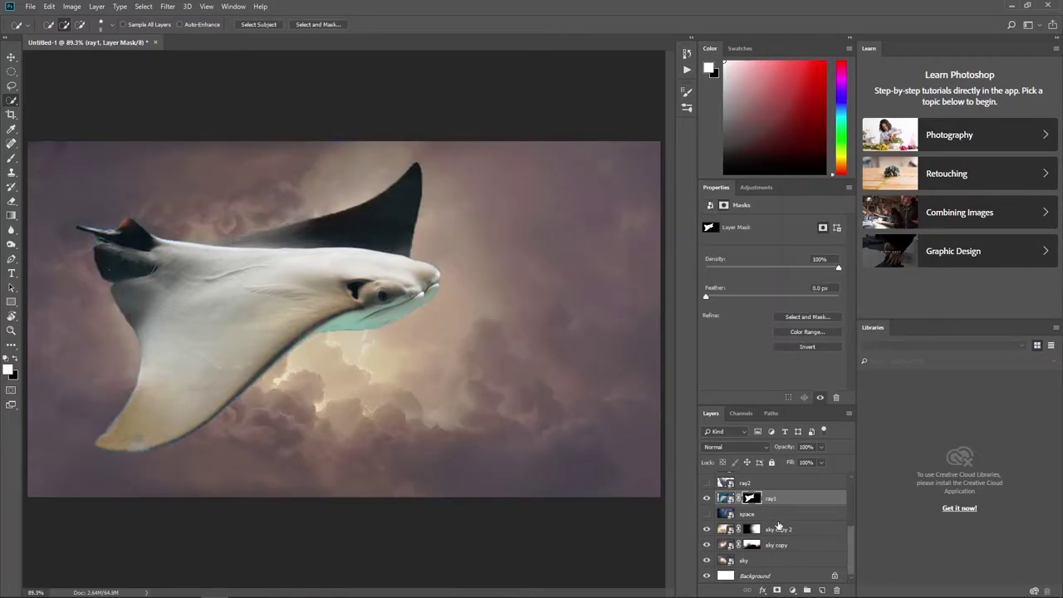
{"action": "left_click", "coordinate": [725, 497]}
- Rotate ray1 about -31°, scale it to 63% and tuck it into the top-left corner
{"action": "key", "text": "ctrl+t"}
{"action": "left_click_drag", "start_coordinate": [500, 315], "coordinate": [409, 239]}
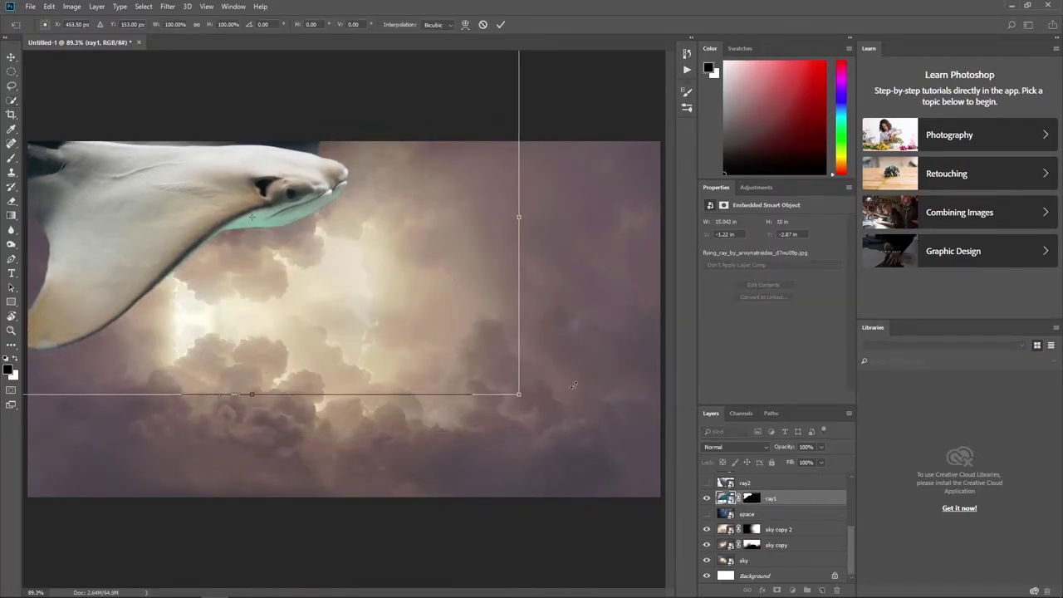
{"action": "left_click_drag", "start_coordinate": [519, 393], "coordinate": [572, 258]}
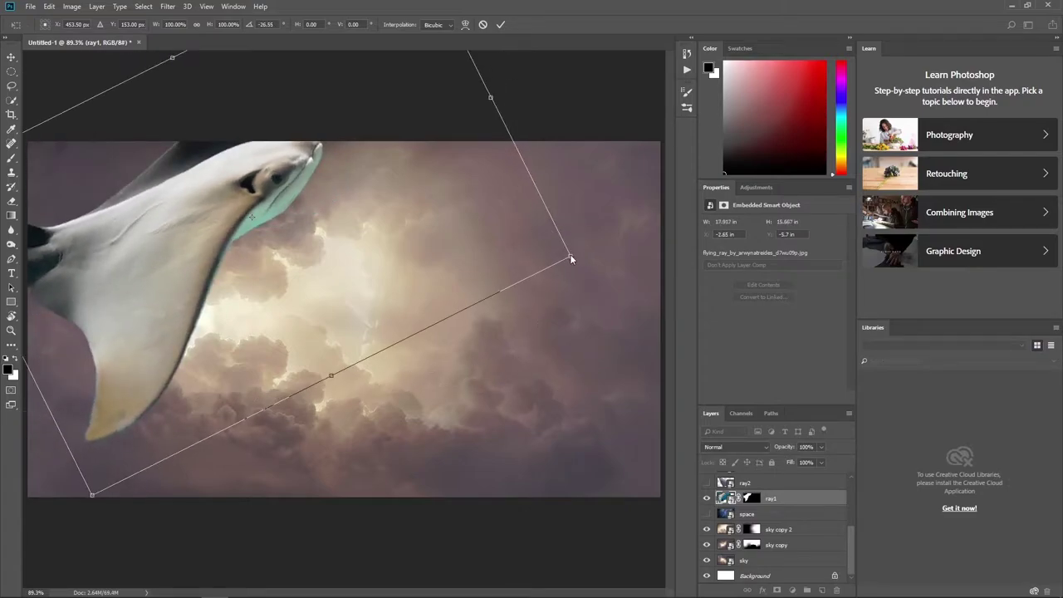
{"action": "left_click_drag", "start_coordinate": [569, 255], "coordinate": [273, 175]}
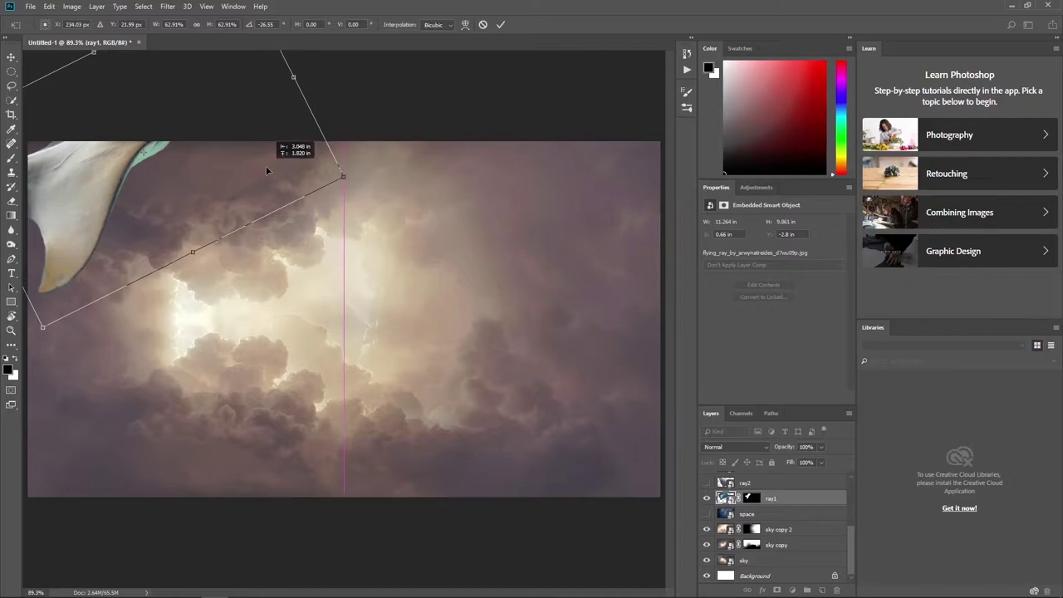
{"action": "left_click_drag", "start_coordinate": [314, 217], "coordinate": [315, 209]}
{"action": "left_click_drag", "start_coordinate": [250, 188], "coordinate": [248, 177]}
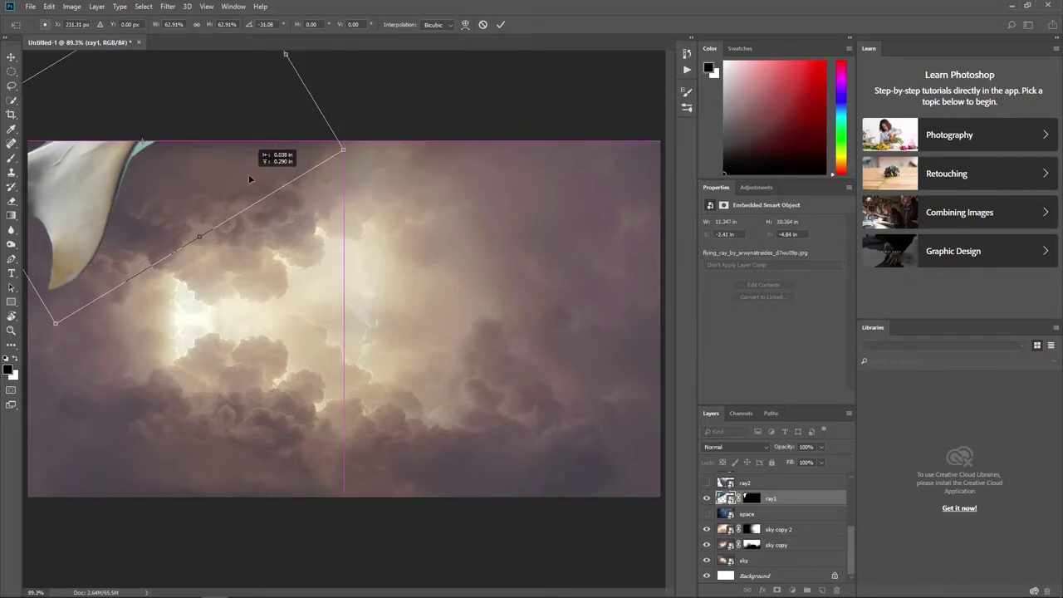
{"action": "key", "text": "Return"}
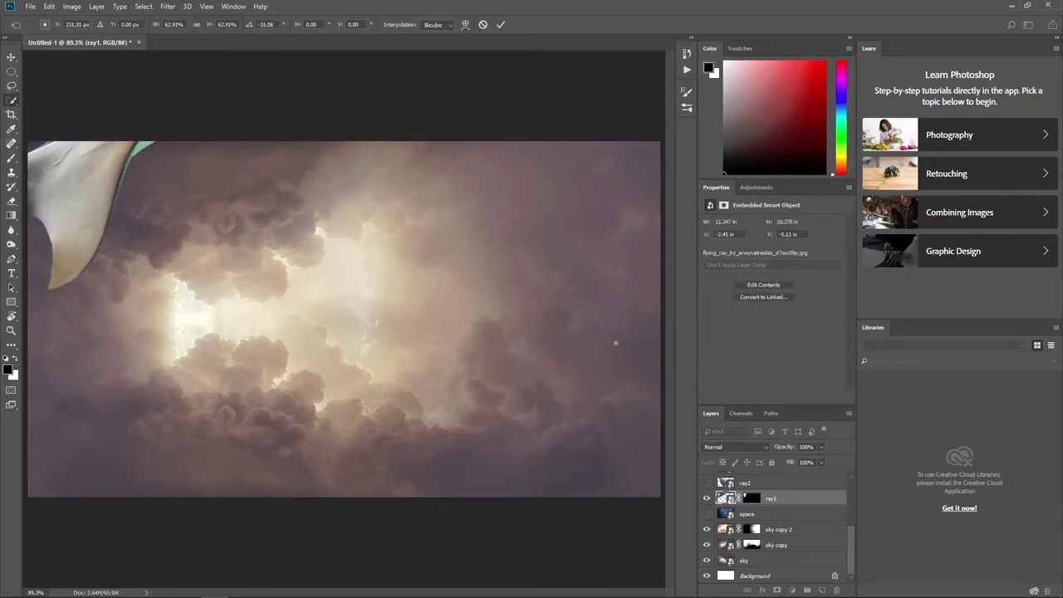
- Toggle the ray2 layer's visibility and make ray2 the active layer
{"action": "key", "text": "w"}
{"action": "left_click", "coordinate": [706, 483]}
{"action": "left_click", "coordinate": [705, 483]}
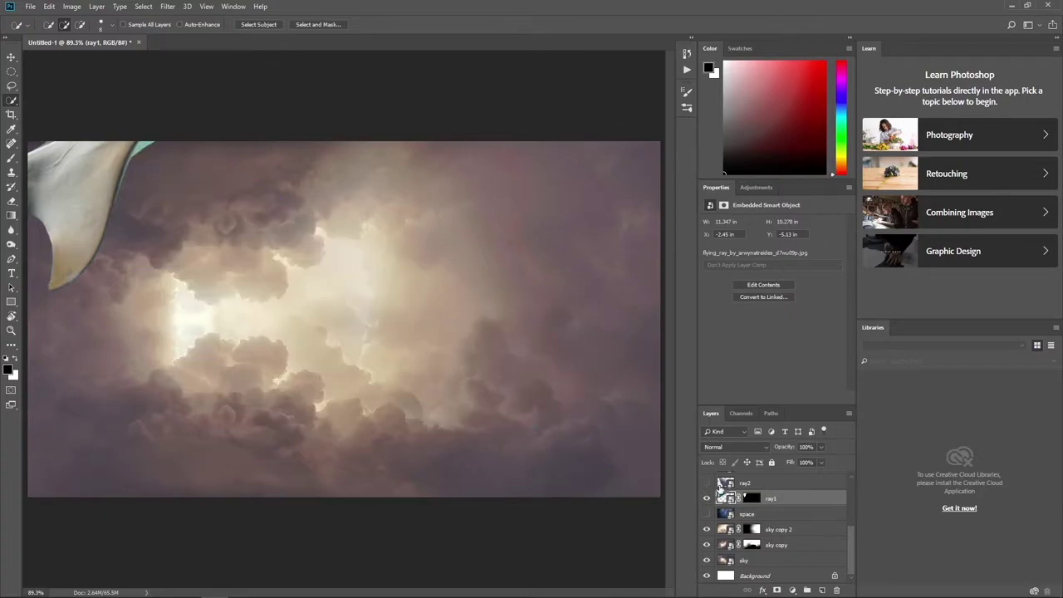
{"action": "left_click", "coordinate": [772, 482]}
- Flip ray2's manta horizontally, shrink it to about 14% among the right clouds, and show ray3
{"action": "left_click", "coordinate": [706, 483]}
{"action": "key", "text": "ctrl+t"}
{"action": "right_click", "coordinate": [556, 315]}
{"action": "left_click", "coordinate": [588, 441]}
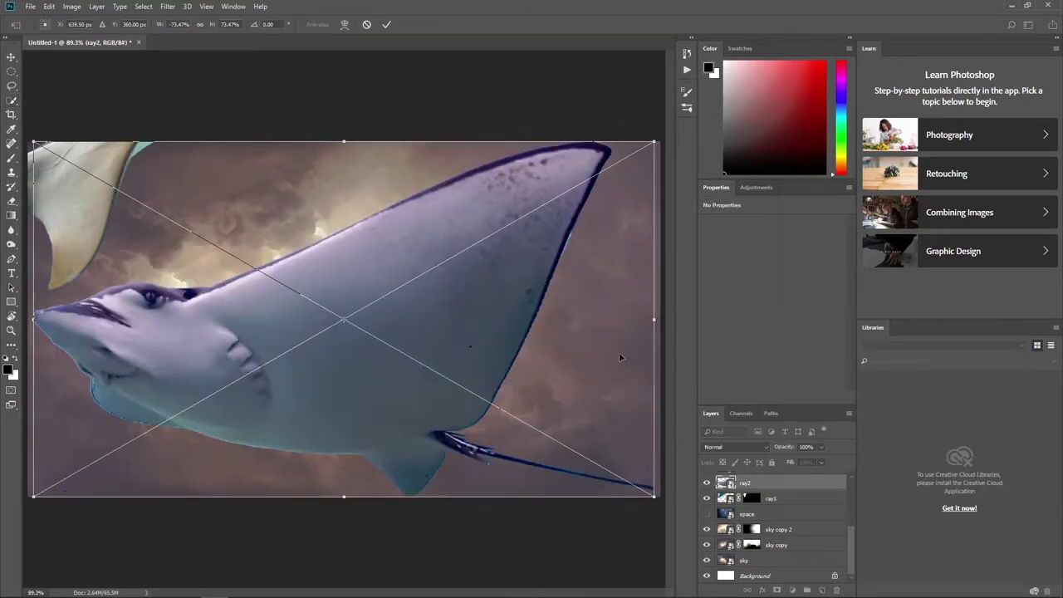
{"action": "left_click_drag", "start_coordinate": [654, 141], "coordinate": [454, 259]}
{"action": "left_click_drag", "start_coordinate": [432, 305], "coordinate": [623, 232]}
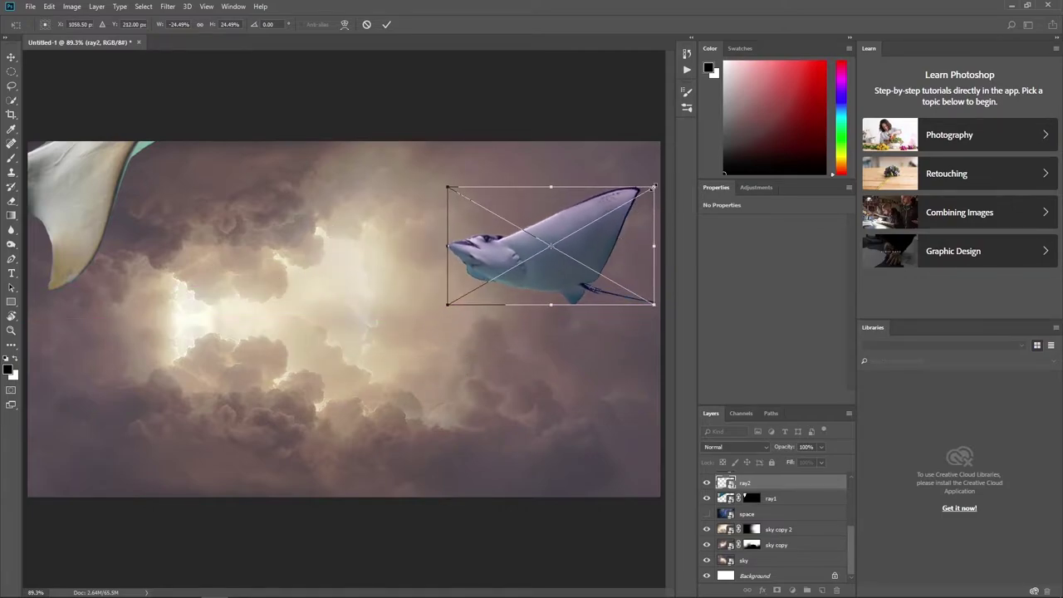
{"action": "mouse_move", "coordinate": [654, 187]}
{"action": "left_mouse_down"}
{"action": "mouse_move", "coordinate": [586, 246]}
{"action": "mouse_move", "coordinate": [579, 235]}
{"action": "mouse_move", "coordinate": [616, 259]}
{"action": "left_mouse_up"}
{"action": "key", "text": "Return"}
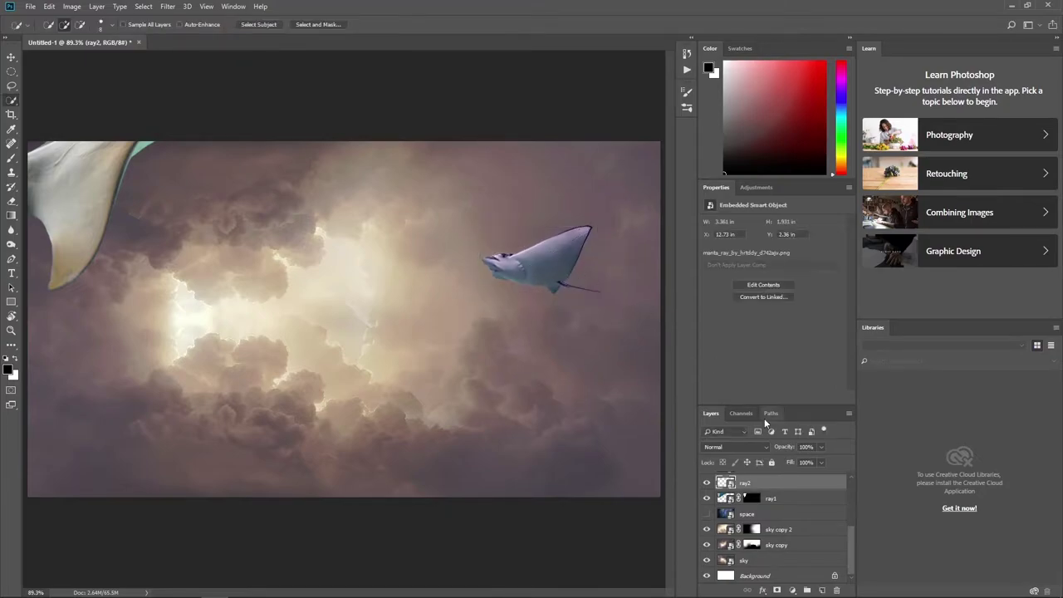
{"action": "scroll", "coordinate": [747, 498], "scroll_direction": "up", "scroll_amount": 2}
{"action": "left_click", "coordinate": [707, 498]}
- Quick-select the ray3 stingray's body and mask out its dark blue background
{"action": "left_click", "coordinate": [726, 498]}
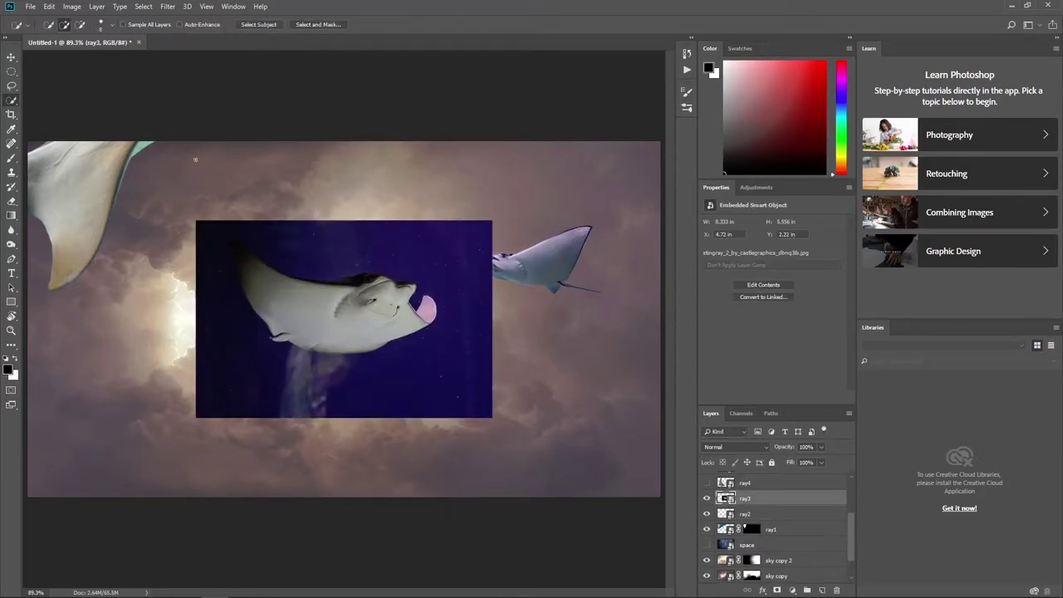
{"action": "mouse_move", "coordinate": [339, 308]}
{"action": "left_mouse_down"}
{"action": "mouse_move", "coordinate": [369, 280]}
{"action": "mouse_move", "coordinate": [236, 245]}
{"action": "left_mouse_up"}
{"action": "left_click", "coordinate": [778, 590]}
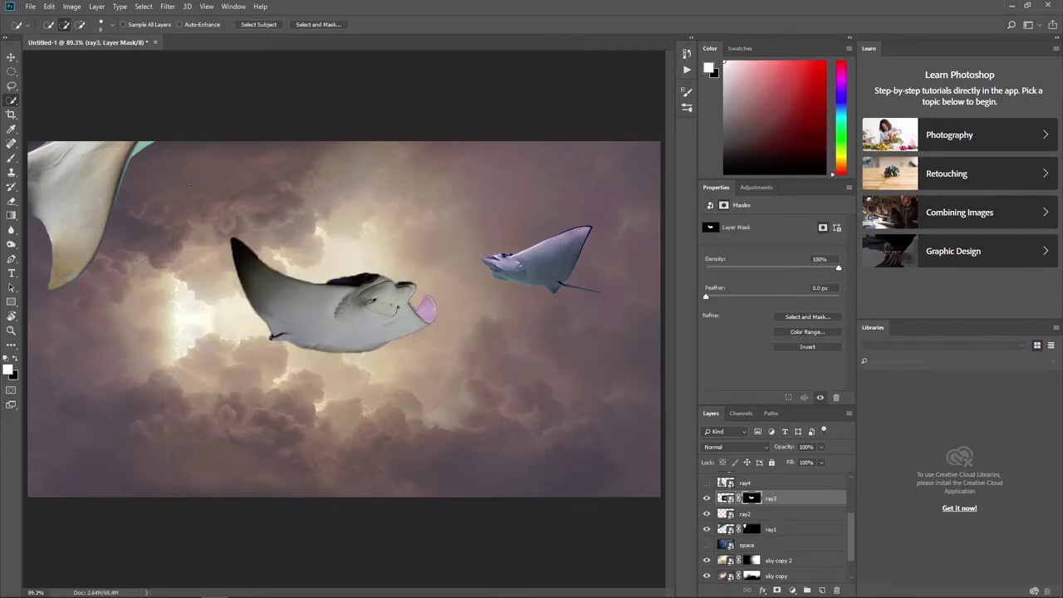
- Touch up ray3's mask edges with a small black and white brush
{"action": "left_click", "coordinate": [11, 157]}
{"action": "left_click", "coordinate": [6, 358]}
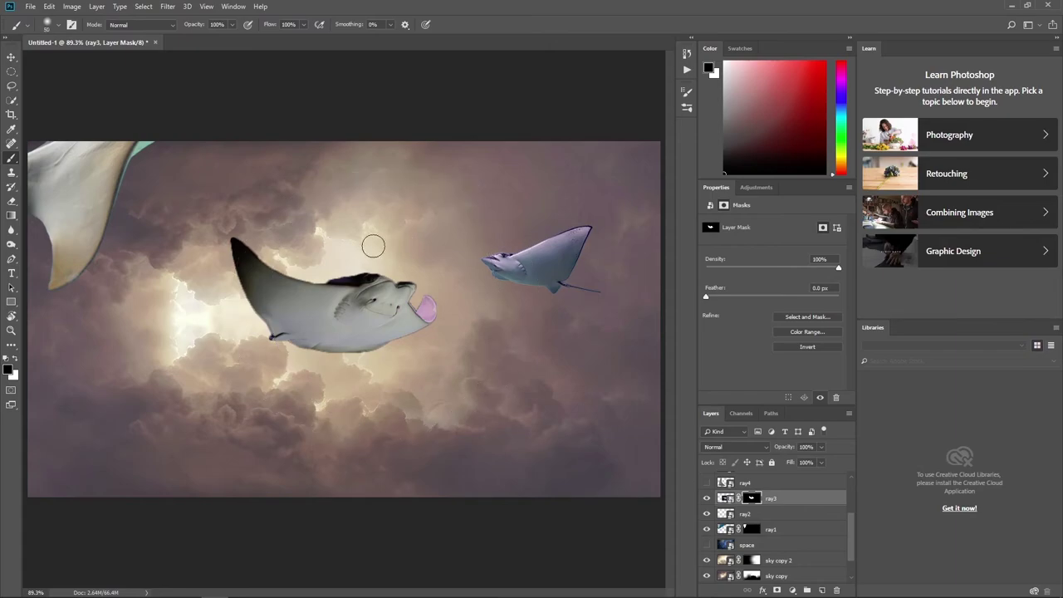
{"action": "key", "text": "bracketleft"}
{"action": "key", "text": "bracketleft"}
{"action": "key", "text": "bracketleft"}
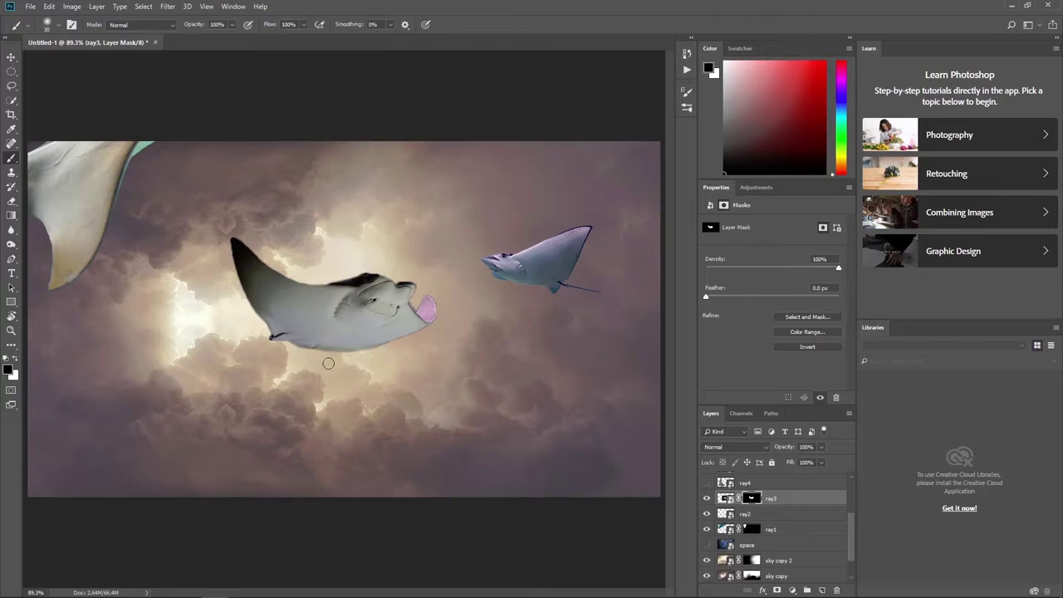
{"action": "key", "text": "x"}
{"action": "key", "text": "bracketleft"}
{"action": "key", "text": "bracketleft"}
{"action": "key", "text": "bracketleft"}
{"action": "left_click", "coordinate": [725, 497]}
- Flip the ray3 stingray horizontally and move it to the lower right
{"action": "key", "text": "ctrl+t"}
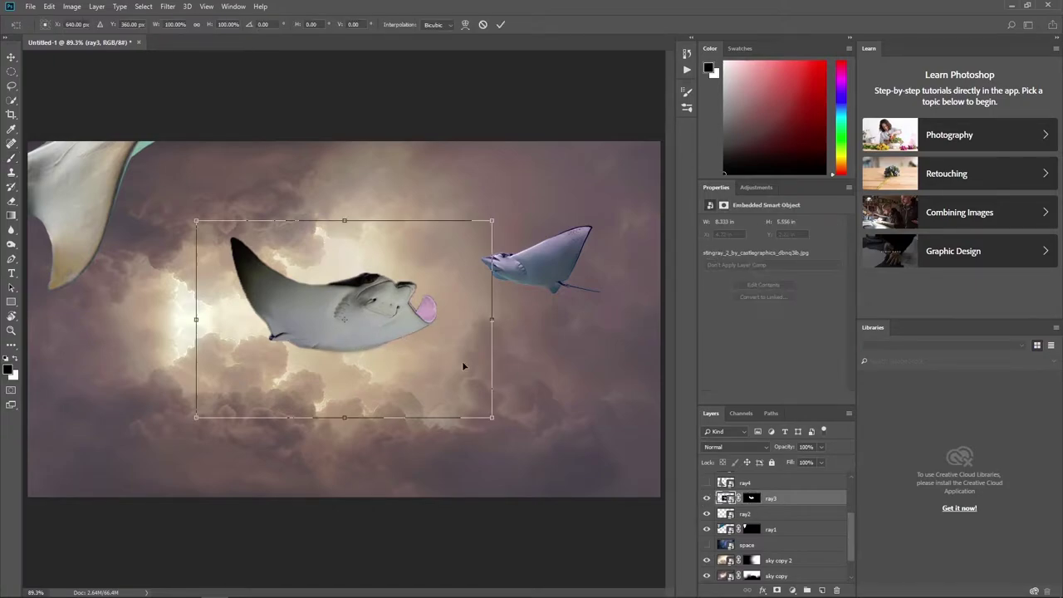
{"action": "right_click", "coordinate": [485, 335]}
{"action": "left_click", "coordinate": [509, 479]}
{"action": "mouse_move", "coordinate": [508, 353]}
{"action": "left_mouse_down"}
{"action": "mouse_move", "coordinate": [605, 402]}
{"action": "mouse_move", "coordinate": [609, 377]}
{"action": "left_mouse_up"}
{"action": "key", "text": "Return"}
- Move the small ray2 manta up toward the top right
{"action": "left_click", "coordinate": [707, 514]}
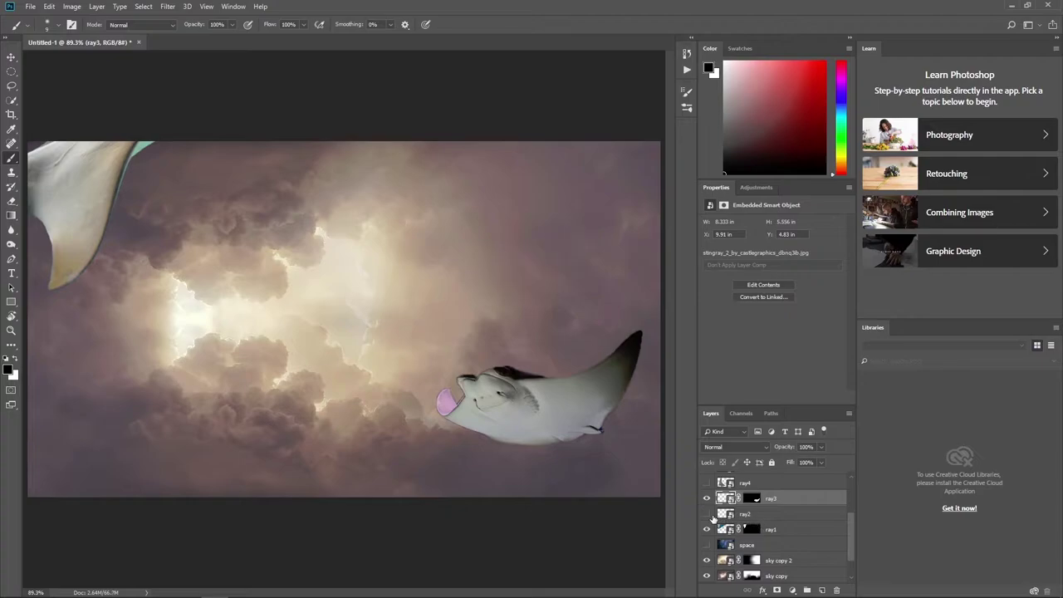
{"action": "left_click", "coordinate": [745, 514]}
{"action": "key", "text": "ctrl+t"}
{"action": "left_click_drag", "start_coordinate": [586, 266], "coordinate": [573, 220]}
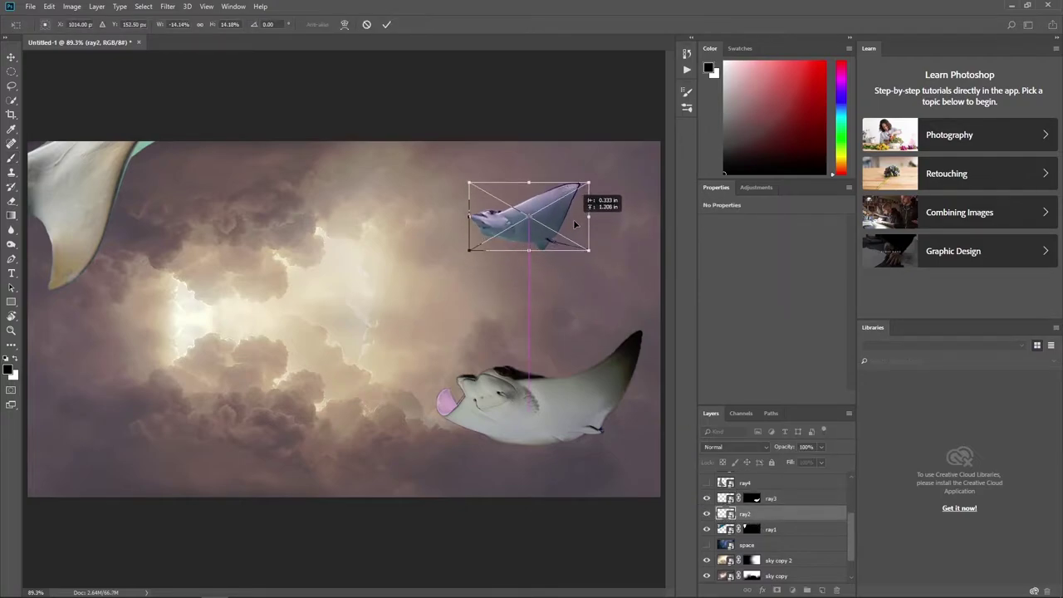
{"action": "key", "text": "Return"}
{"action": "scroll", "coordinate": [780, 515], "scroll_direction": "up", "scroll_amount": 1}
- Show ray4 and scale the large manta to about 62% at the lower left
{"action": "left_click", "coordinate": [707, 499]}
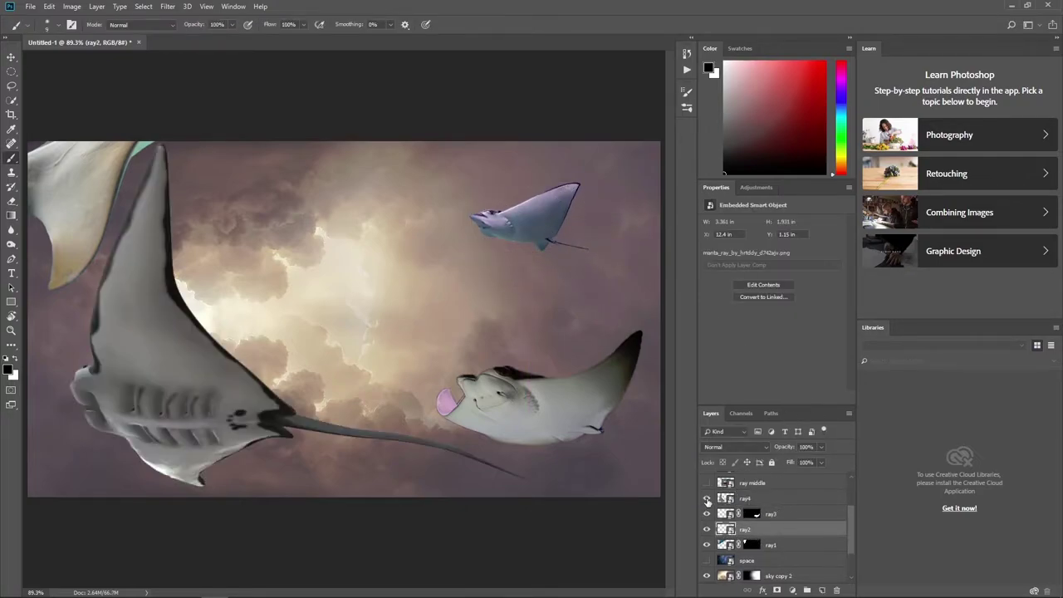
{"action": "left_click", "coordinate": [728, 498]}
{"action": "key", "text": "ctrl+t"}
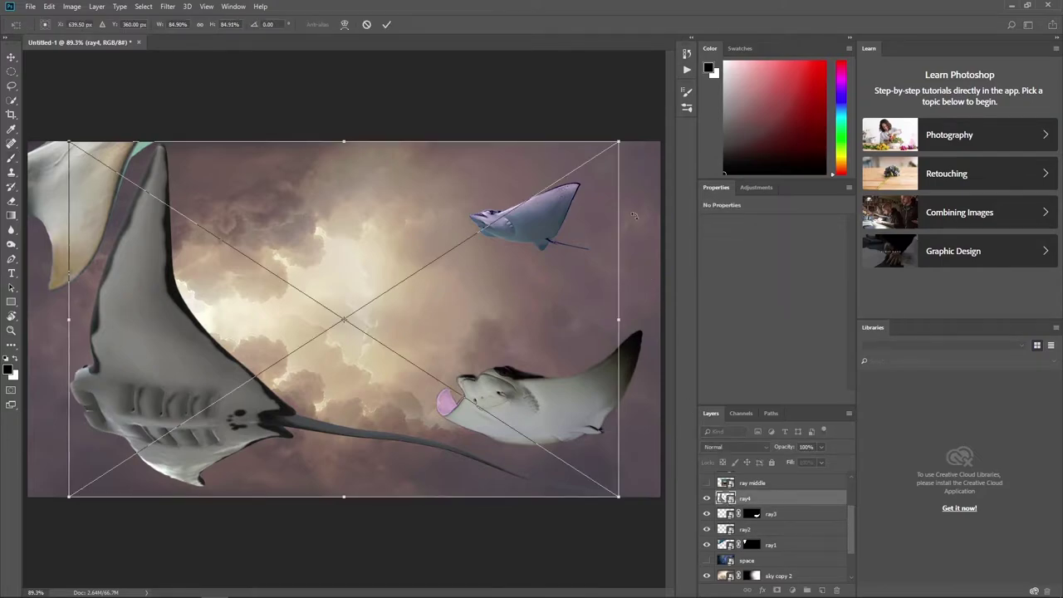
{"action": "left_click_drag", "start_coordinate": [619, 139], "coordinate": [450, 239]}
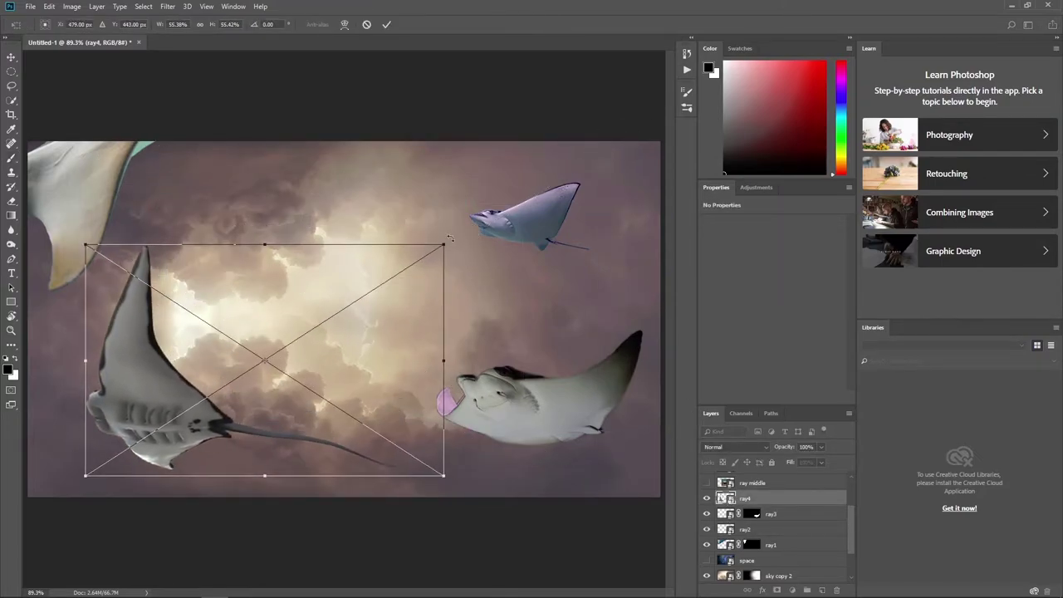
{"action": "left_click_drag", "start_coordinate": [445, 241], "coordinate": [465, 231]}
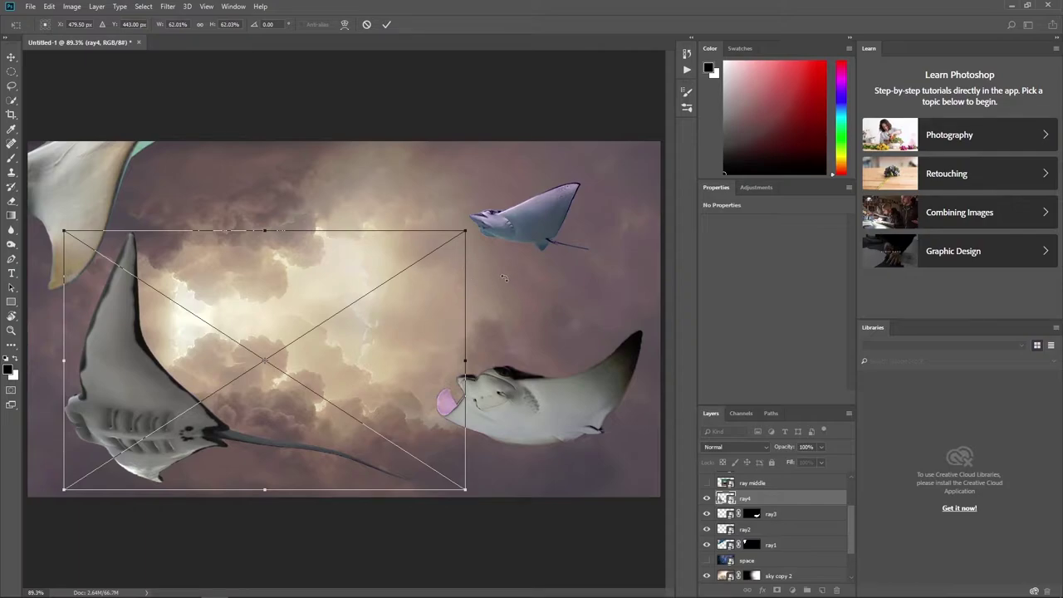
{"action": "key", "text": "Return"}
- Scale the ray3 stingray to about 78%, tilt it 3.49° and shift it slightly right
{"action": "left_click", "coordinate": [707, 513]}
{"action": "left_click", "coordinate": [780, 513]}
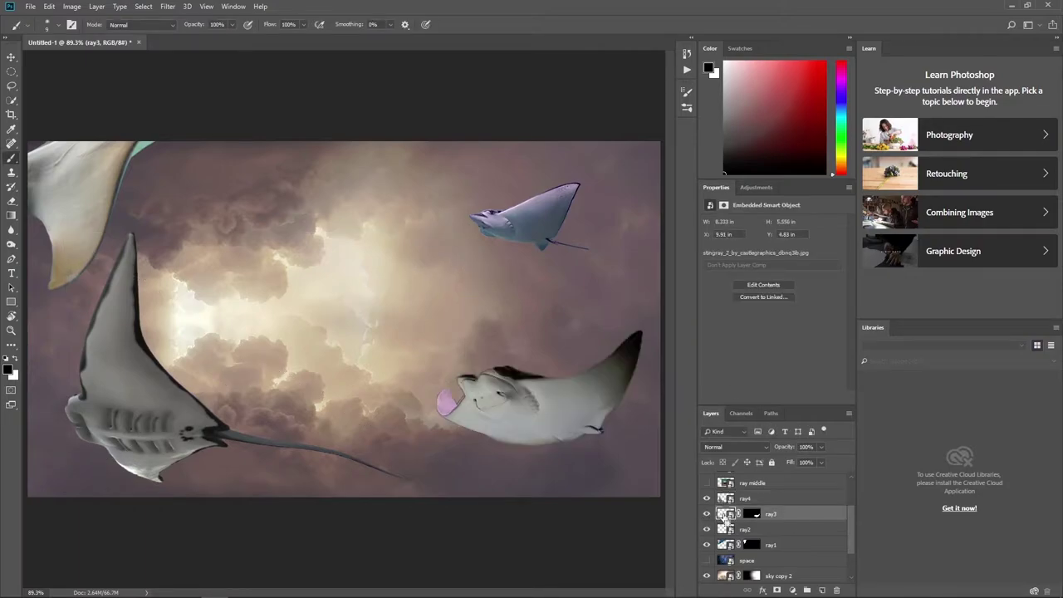
{"action": "key", "text": "ctrl+t"}
{"action": "left_click_drag", "start_coordinate": [382, 314], "coordinate": [392, 323]}
{"action": "left_click_drag", "start_coordinate": [631, 307], "coordinate": [596, 299]}
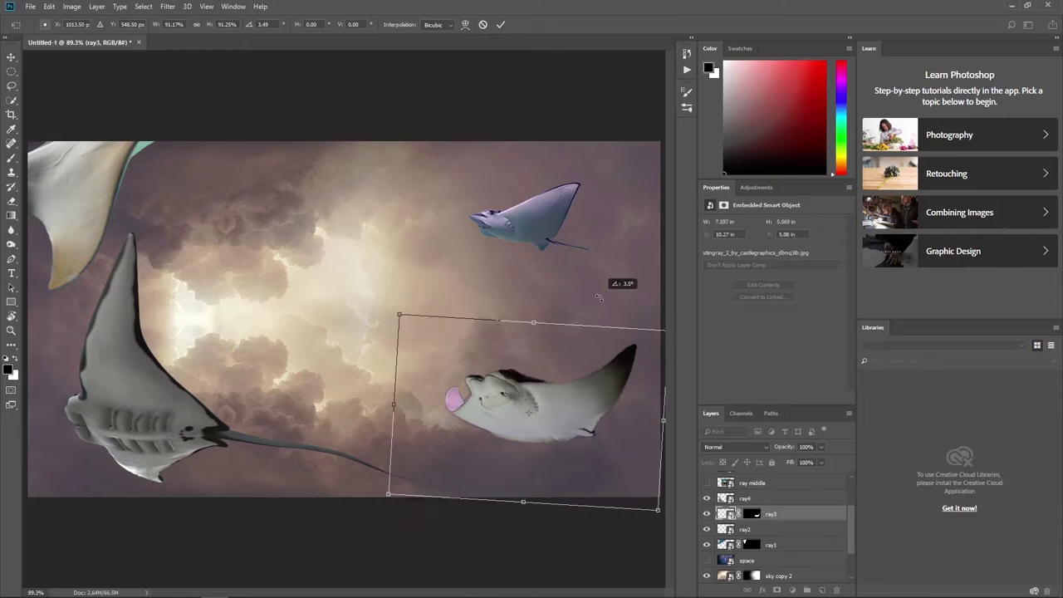
{"action": "left_click_drag", "start_coordinate": [396, 312], "coordinate": [417, 328]}
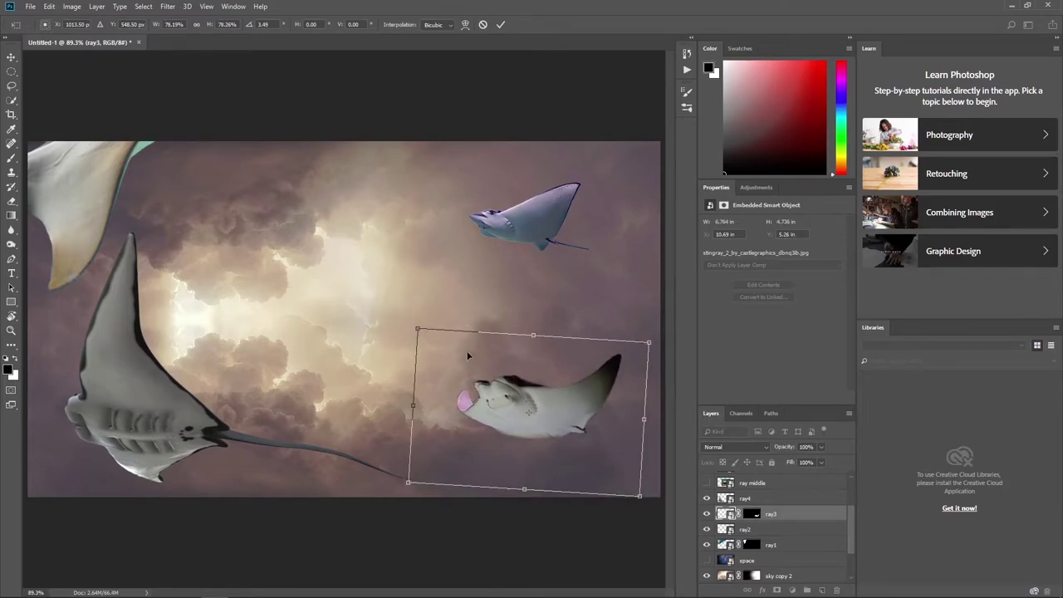
{"action": "left_click_drag", "start_coordinate": [468, 355], "coordinate": [488, 361]}
{"action": "left_click", "coordinate": [500, 24]}
- Quick-select the ray middle stingray's wings and tail, trimming the excess above the tail
{"action": "left_click", "coordinate": [706, 482]}
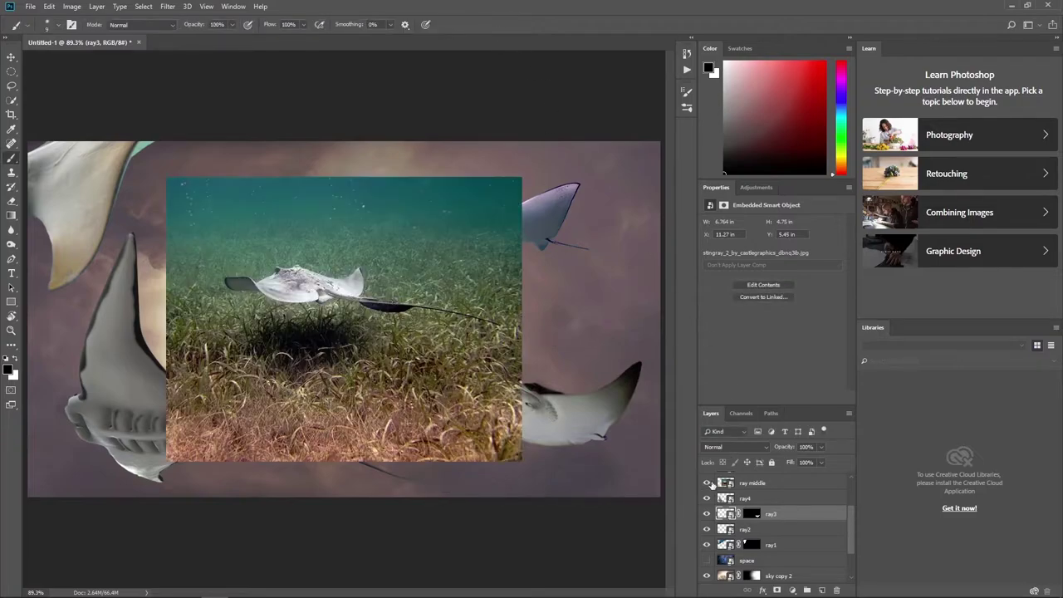
{"action": "left_click", "coordinate": [11, 99]}
{"action": "left_click", "coordinate": [312, 290]}
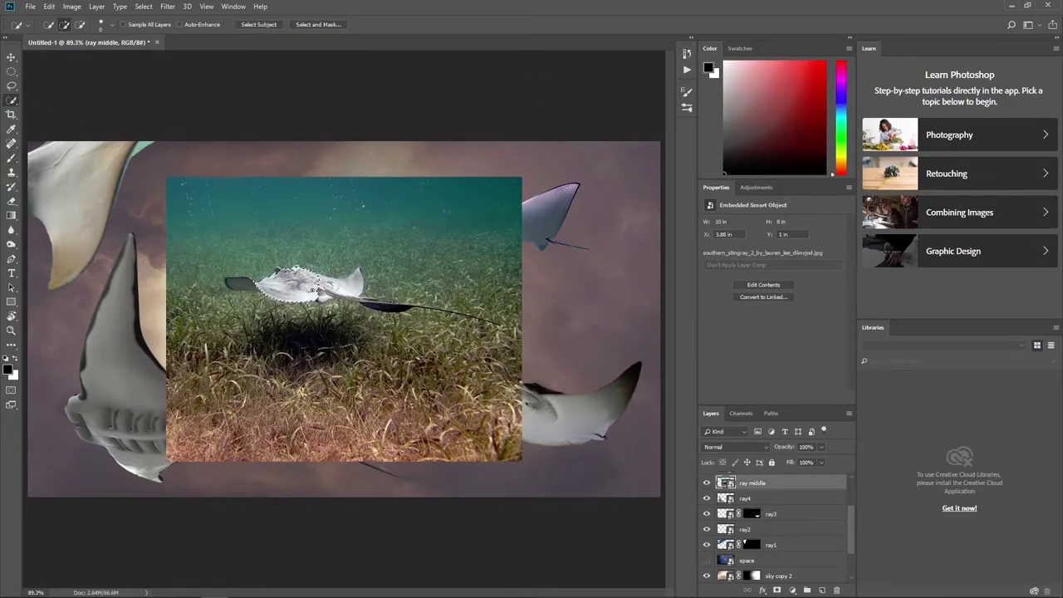
{"action": "left_click_drag", "start_coordinate": [341, 286], "coordinate": [355, 277]}
{"action": "left_click_drag", "start_coordinate": [241, 284], "coordinate": [390, 308]}
{"action": "left_click_drag", "start_coordinate": [390, 307], "coordinate": [492, 325]}
{"action": "key", "text": "alt"}
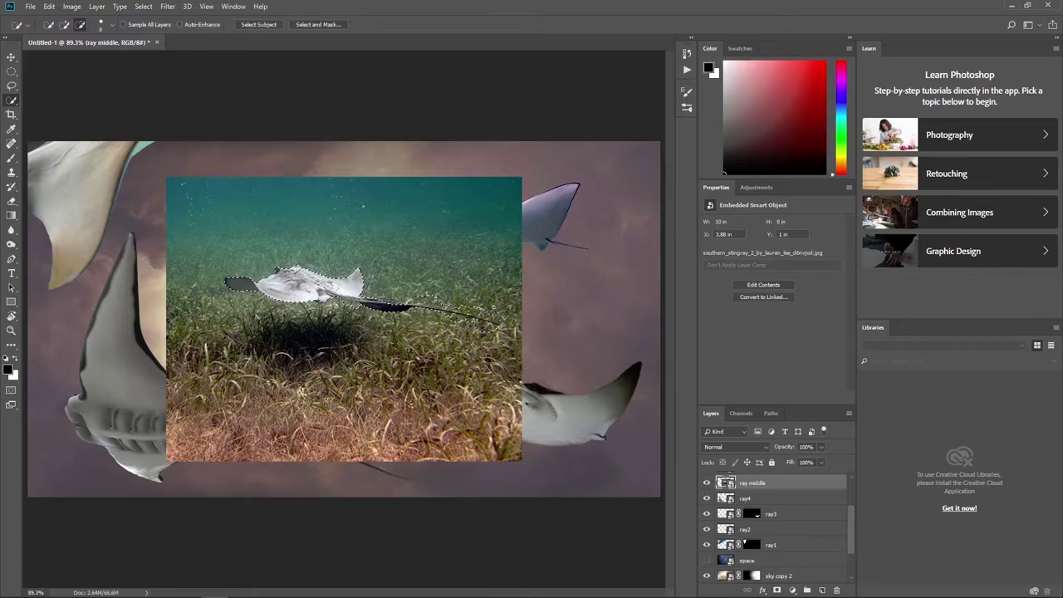
{"action": "mouse_move", "coordinate": [433, 298]}
{"action": "left_mouse_down", "text": "alt"}
{"action": "mouse_move", "coordinate": [498, 309]}
{"action": "mouse_move", "coordinate": [497, 325]}
{"action": "left_mouse_up", "text": "alt"}
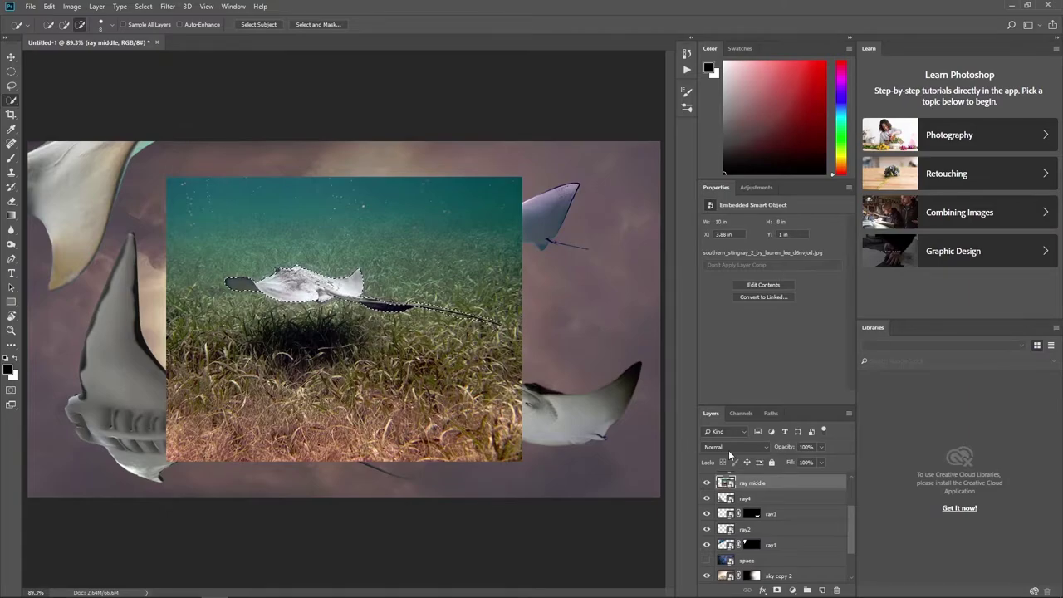
- Add a layer mask and refine its edge along the tail in Select and Mask
{"action": "left_click", "coordinate": [776, 590]}
{"action": "left_click", "coordinate": [801, 317]}
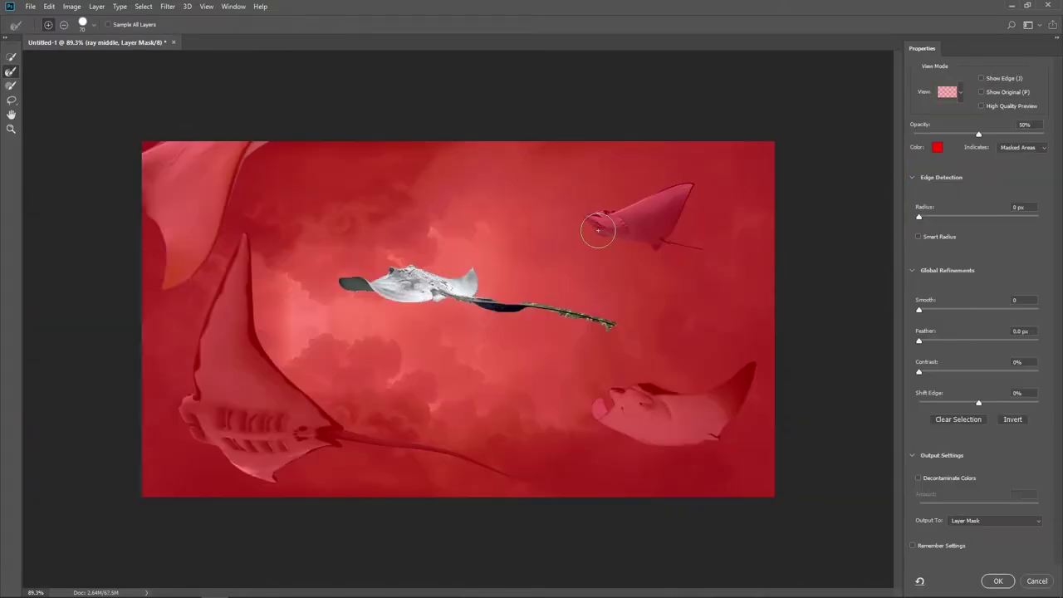
{"action": "key", "text": "bracketleft"}
{"action": "left_click_drag", "start_coordinate": [619, 326], "coordinate": [557, 313]}
{"action": "left_click", "coordinate": [997, 580]}
- Zoom in on the middle stingray and set up a soft black-and-white mask brush
{"action": "key", "text": "z"}
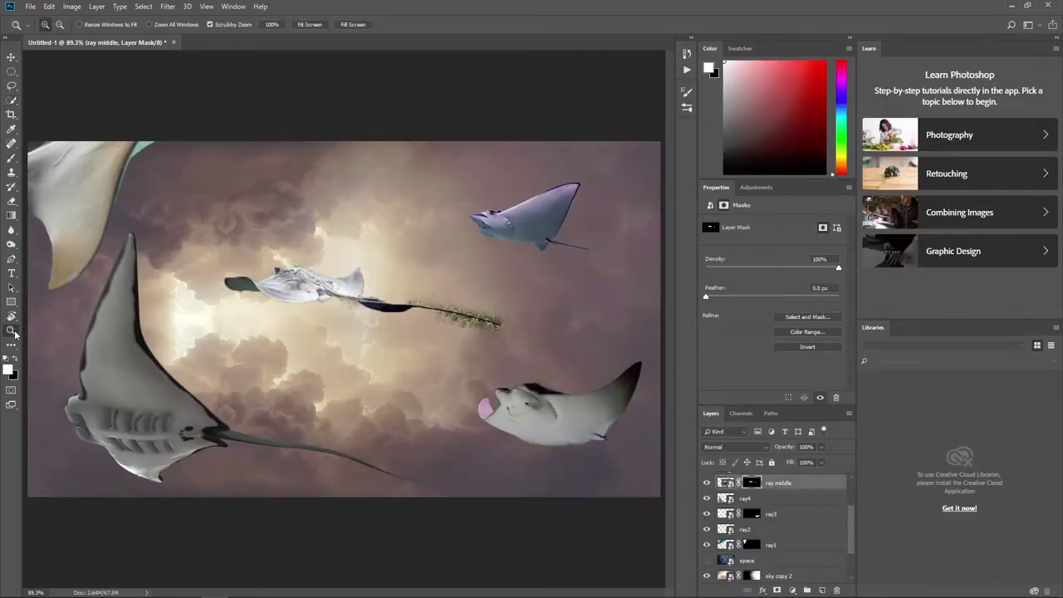
{"action": "left_click", "coordinate": [296, 322]}
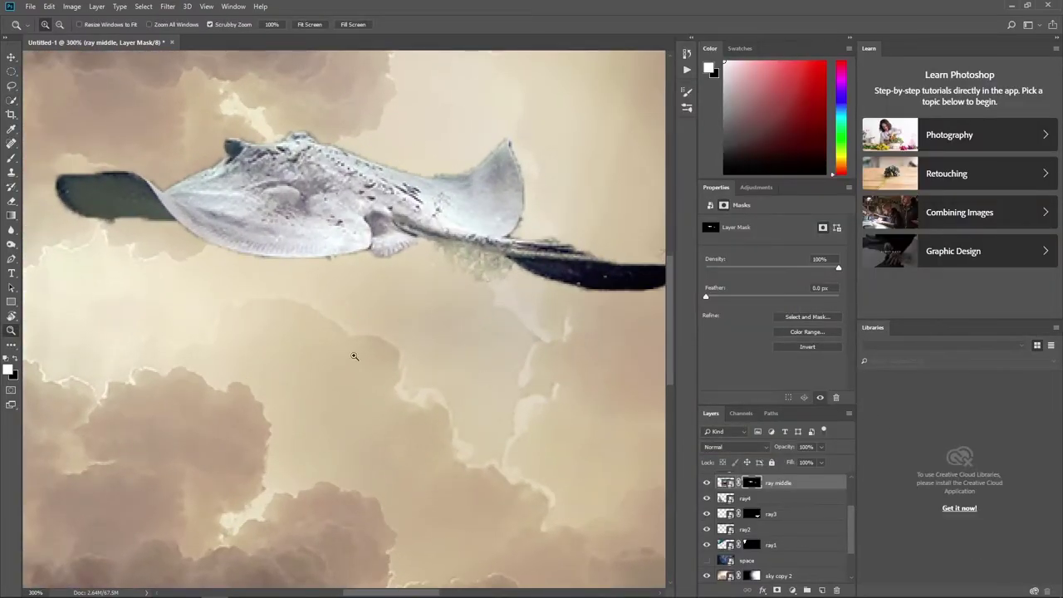
{"action": "left_click", "coordinate": [12, 158]}
{"action": "left_click", "coordinate": [50, 24]}
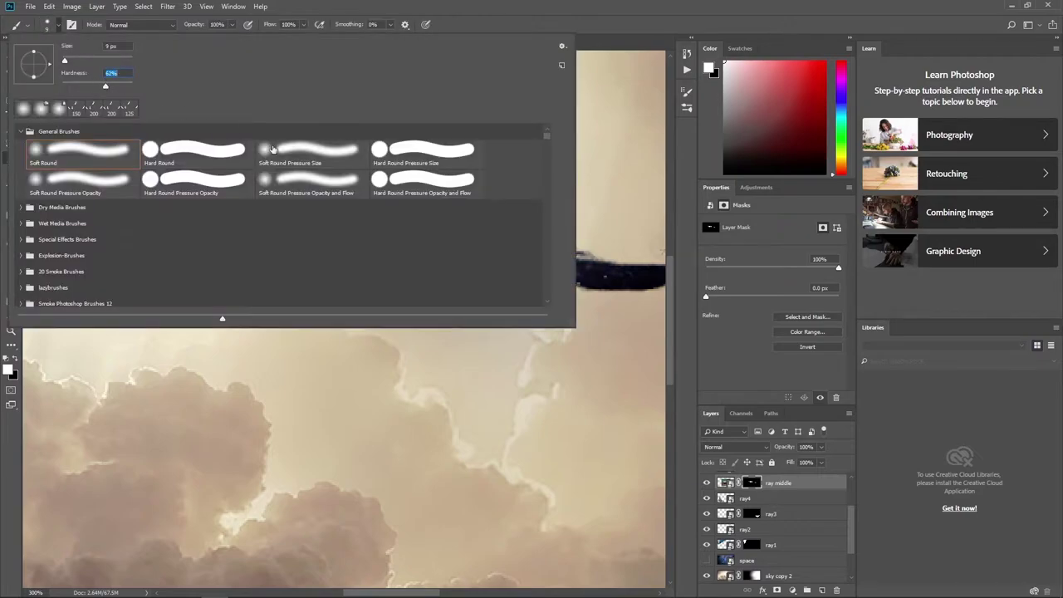
{"action": "key", "text": "Return"}
{"action": "key", "text": "x"}
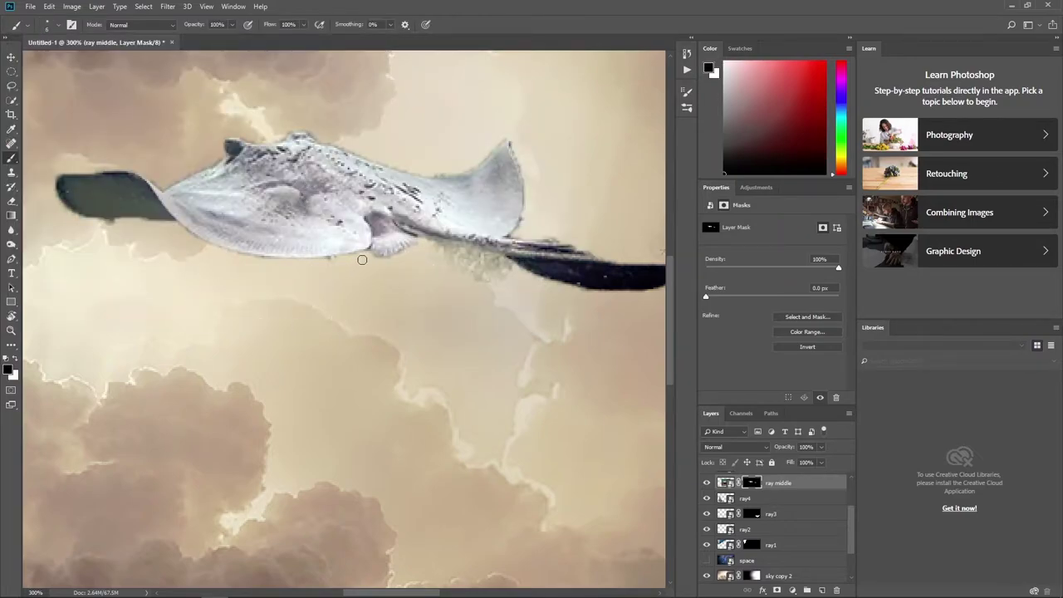
{"action": "key", "text": "x"}
- Paint the mask to restore the ray's dark edge and remove light fringe along wing and tail
{"action": "key", "text": "x"}
{"action": "key", "text": "x"}
{"action": "left_click_drag", "start_coordinate": [166, 217], "coordinate": [110, 213]}
{"action": "key", "text": "x"}
{"action": "key", "text": "x"}
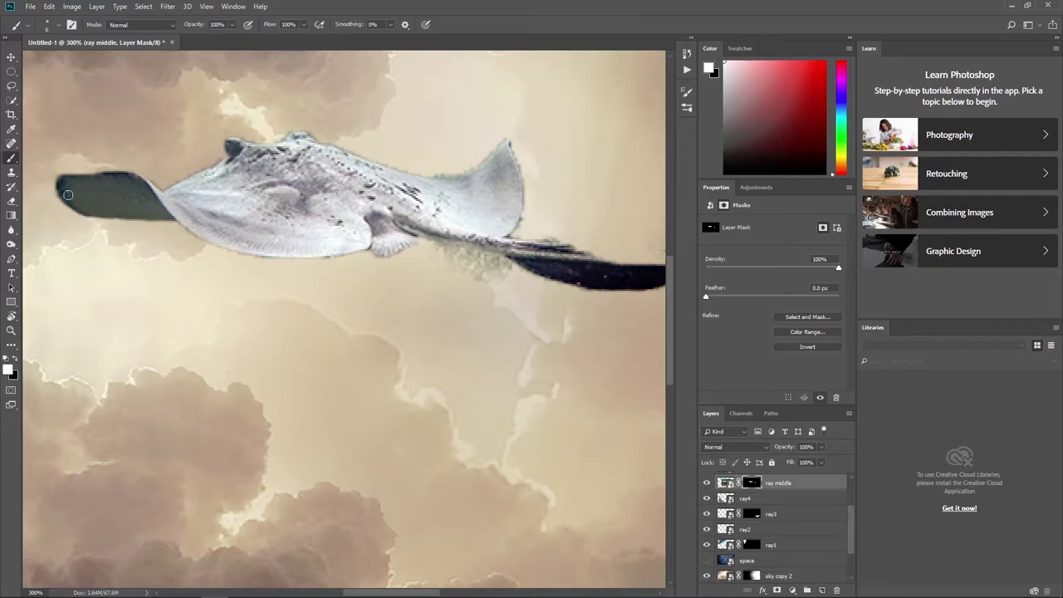
{"action": "key", "text": "x"}
{"action": "mouse_move", "coordinate": [452, 255]}
{"action": "left_mouse_down"}
{"action": "mouse_move", "coordinate": [428, 245]}
{"action": "mouse_move", "coordinate": [525, 275]}
{"action": "left_mouse_up"}
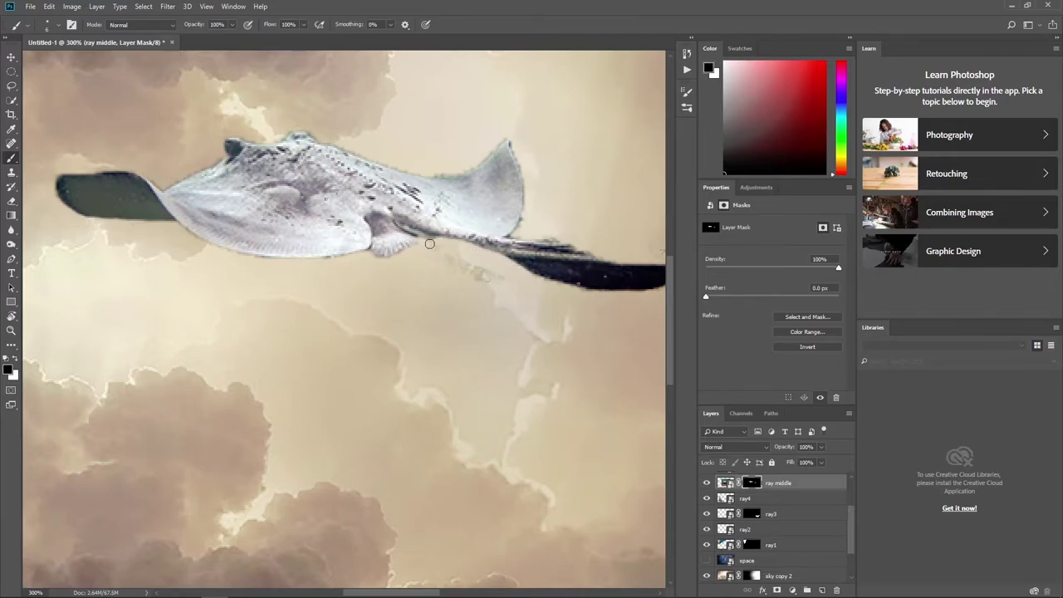
{"action": "key", "text": "x"}
{"action": "key", "text": "x"}
{"action": "left_click_drag", "start_coordinate": [471, 164], "coordinate": [424, 174]}
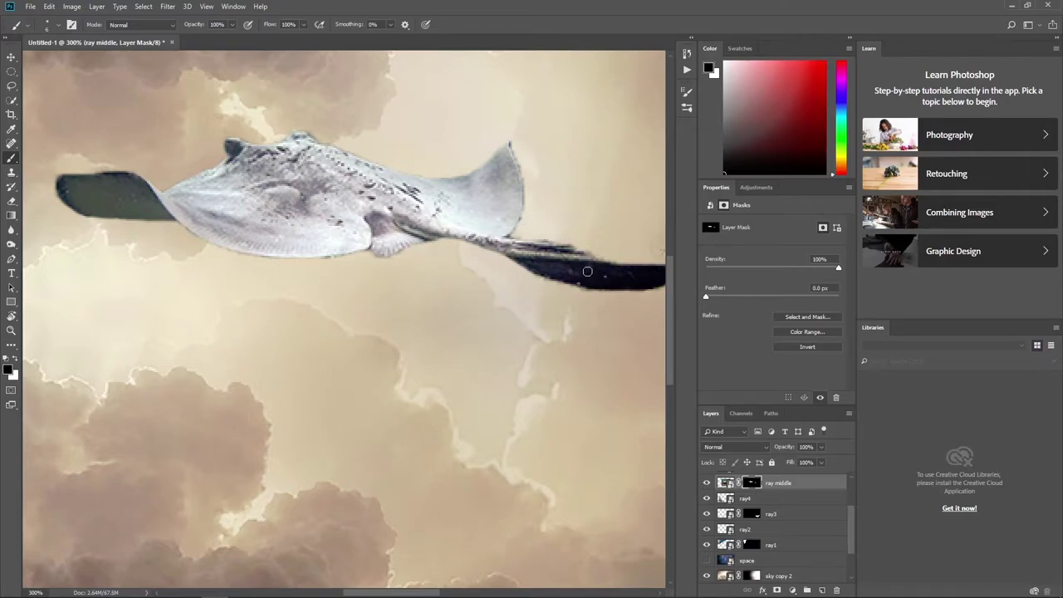
{"action": "key", "text": "x"}
{"action": "key", "text": "x"}
- Paint out the green fringe around the tail's thick end and tip with a larger brush
{"action": "left_click_drag", "start_coordinate": [385, 592], "coordinate": [456, 593]}
{"action": "left_click_drag", "start_coordinate": [193, 244], "coordinate": [249, 251]}
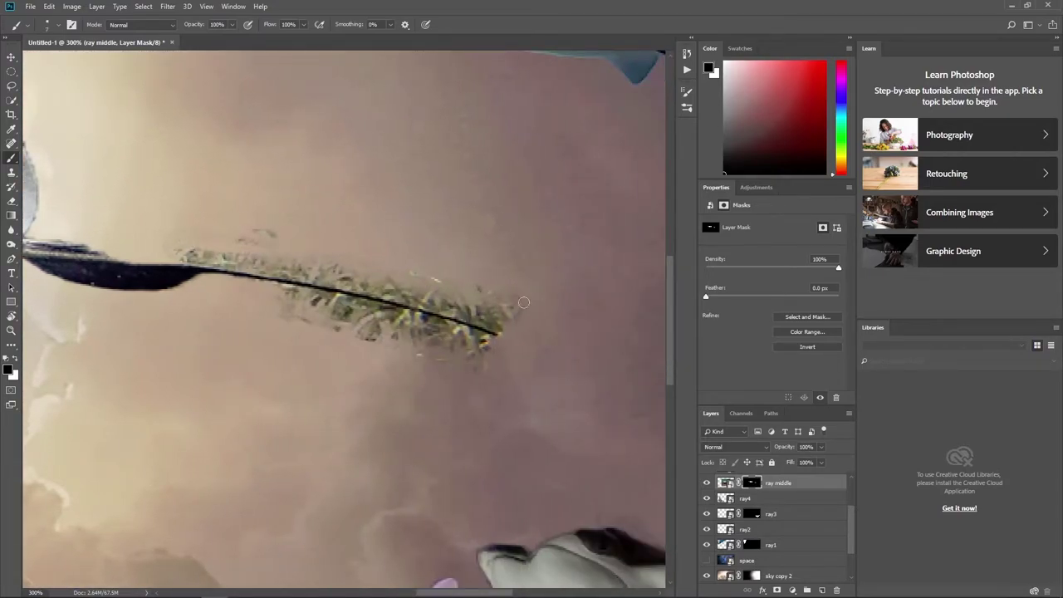
{"action": "key", "text": "bracketright"}
{"action": "left_click_drag", "start_coordinate": [510, 308], "coordinate": [276, 255]}
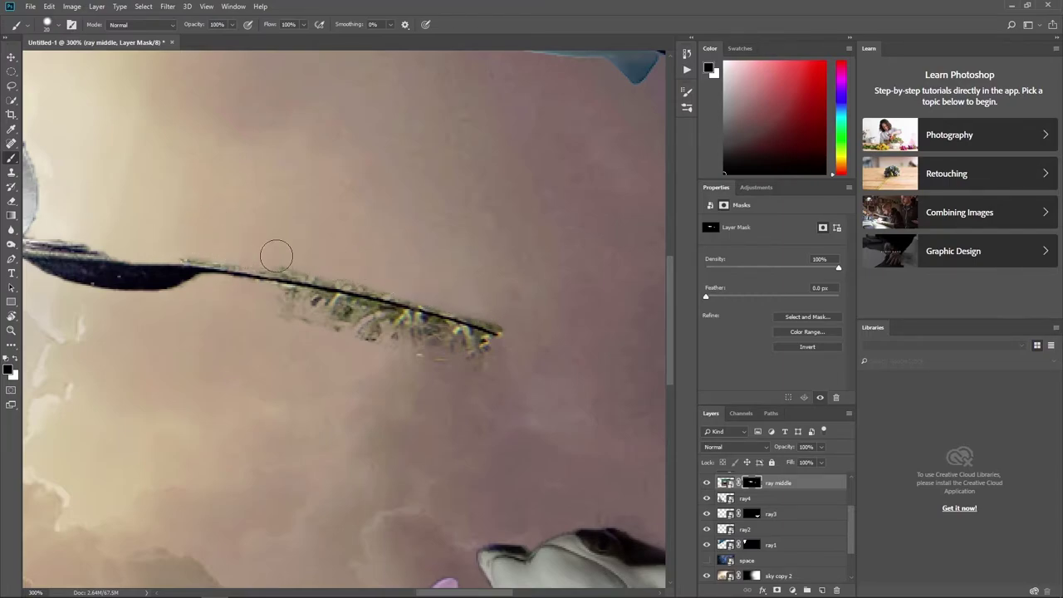
{"action": "mouse_move", "coordinate": [257, 302]}
{"action": "left_mouse_down"}
{"action": "mouse_move", "coordinate": [510, 360]}
{"action": "mouse_move", "coordinate": [257, 319]}
{"action": "left_mouse_up"}
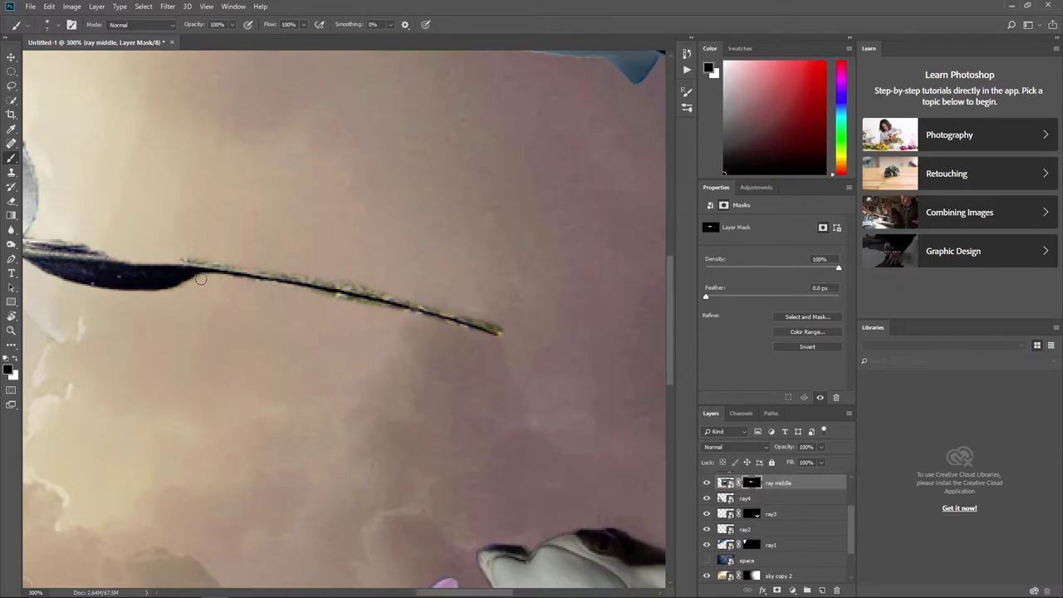
{"action": "left_click_drag", "start_coordinate": [201, 279], "coordinate": [435, 322]}
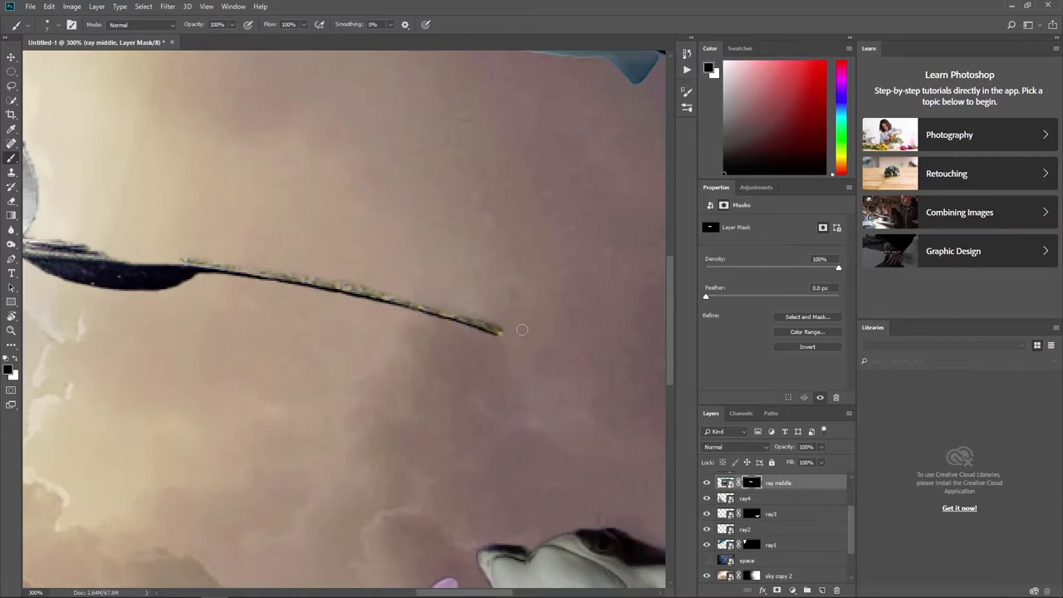
{"action": "mouse_move", "coordinate": [491, 326]}
{"action": "left_mouse_down"}
{"action": "mouse_move", "coordinate": [446, 304]}
{"action": "mouse_move", "coordinate": [177, 257]}
{"action": "left_mouse_up"}
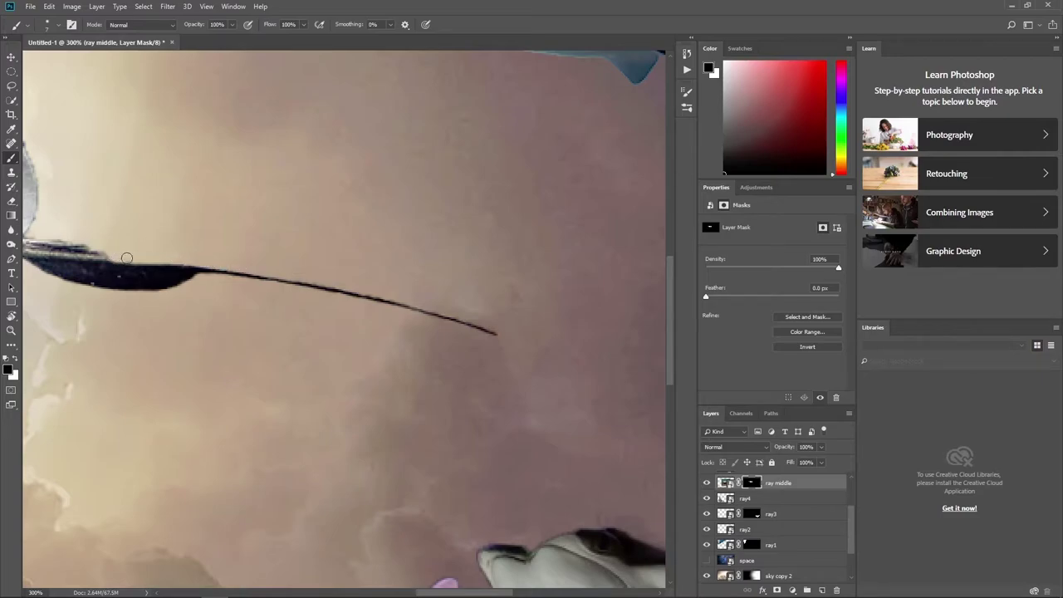
- Zoom out, then enlarge the middle stingray and move it down and slightly right
{"action": "key", "text": "z"}
{"action": "left_click", "coordinate": [309, 25]}
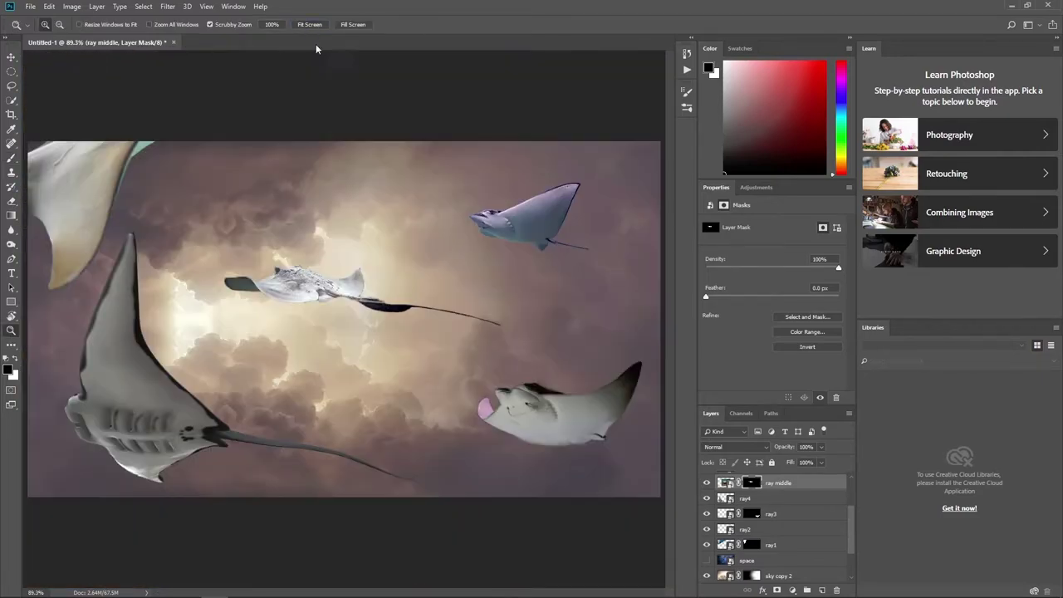
{"action": "left_click", "coordinate": [726, 482]}
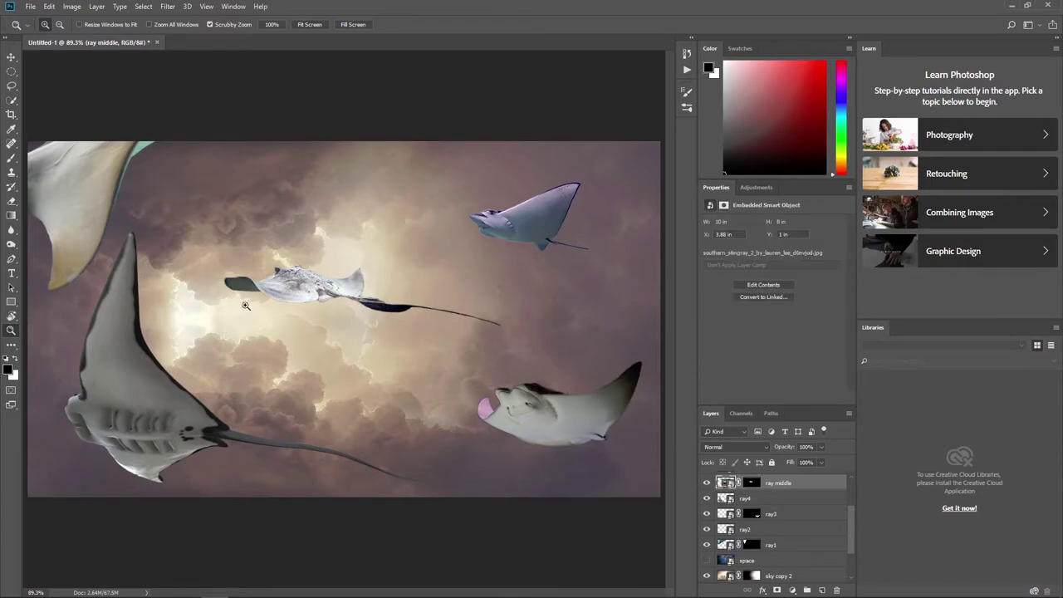
{"action": "key", "text": "ctrl+t"}
{"action": "left_click_drag", "start_coordinate": [525, 175], "coordinate": [548, 156]}
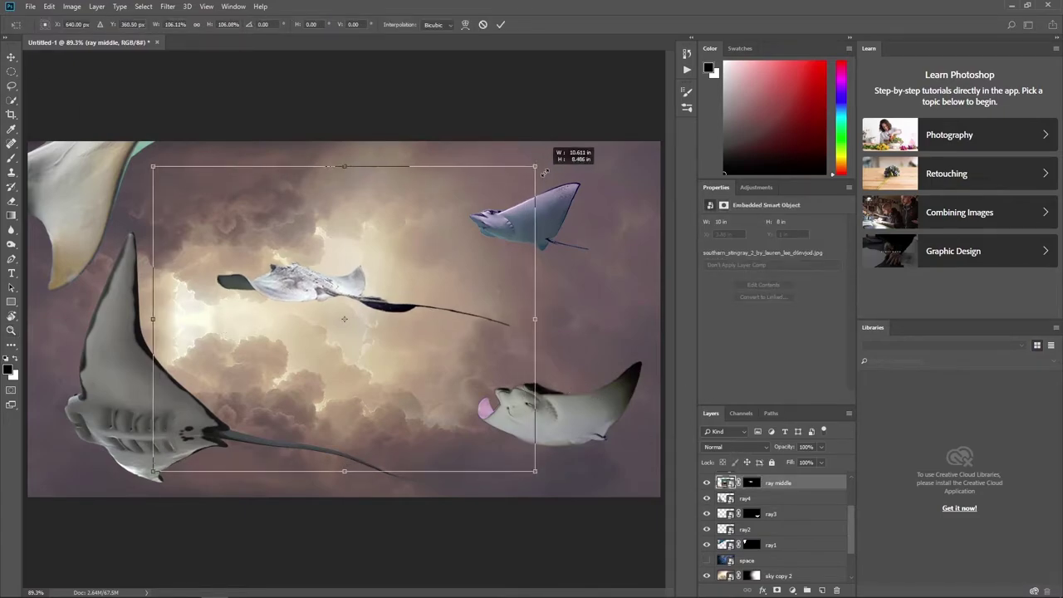
{"action": "left_click_drag", "start_coordinate": [422, 245], "coordinate": [429, 288]}
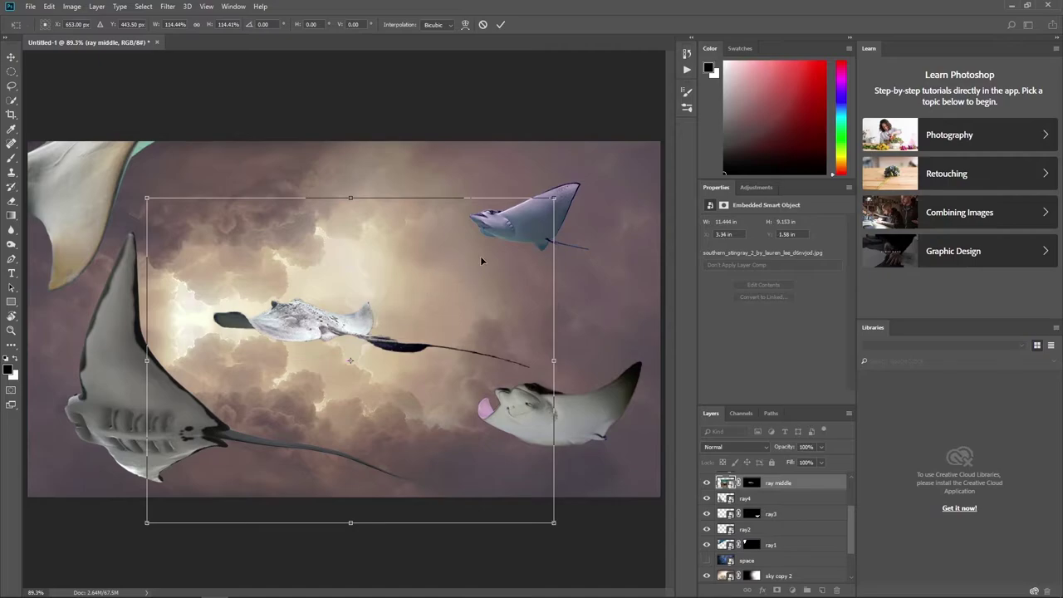
{"action": "mouse_move", "coordinate": [469, 288]}
{"action": "left_mouse_down"}
{"action": "mouse_move", "coordinate": [491, 289]}
{"action": "mouse_move", "coordinate": [495, 302]}
{"action": "left_mouse_up"}
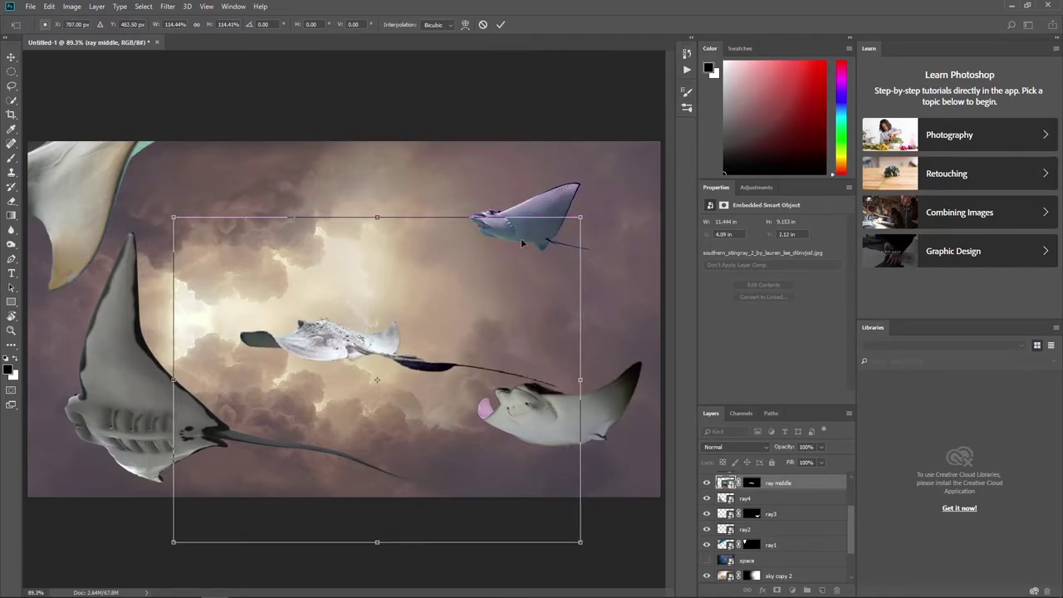
{"action": "left_click", "coordinate": [501, 24]}
- Move the right-hand ray3 stingray down and right toward the edge
{"action": "key", "text": "v"}
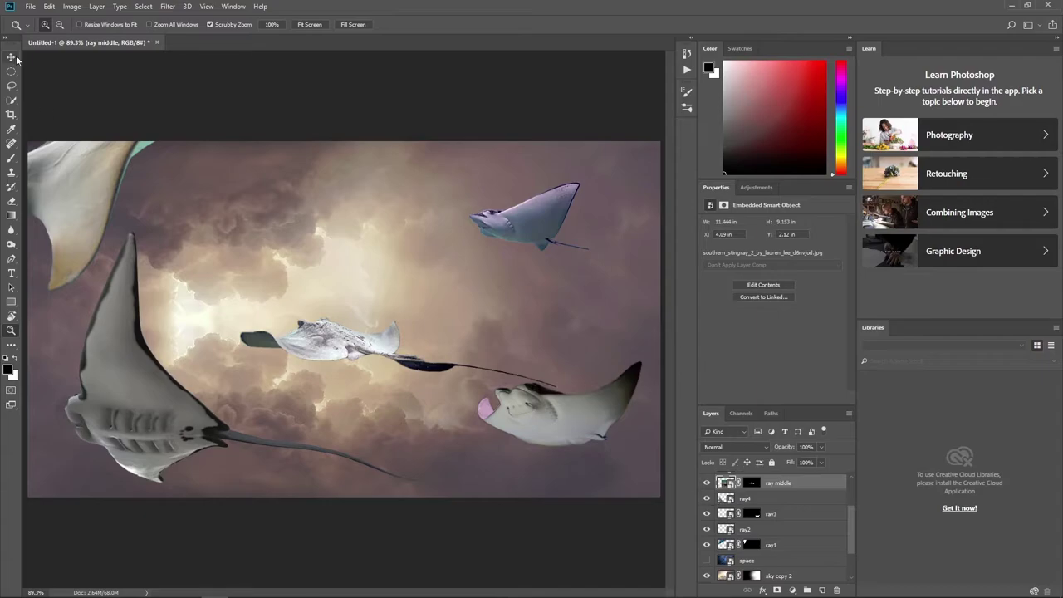
{"action": "left_click", "coordinate": [582, 415]}
{"action": "key", "text": "ctrl+t"}
{"action": "left_click_drag", "start_coordinate": [601, 398], "coordinate": [624, 415]}
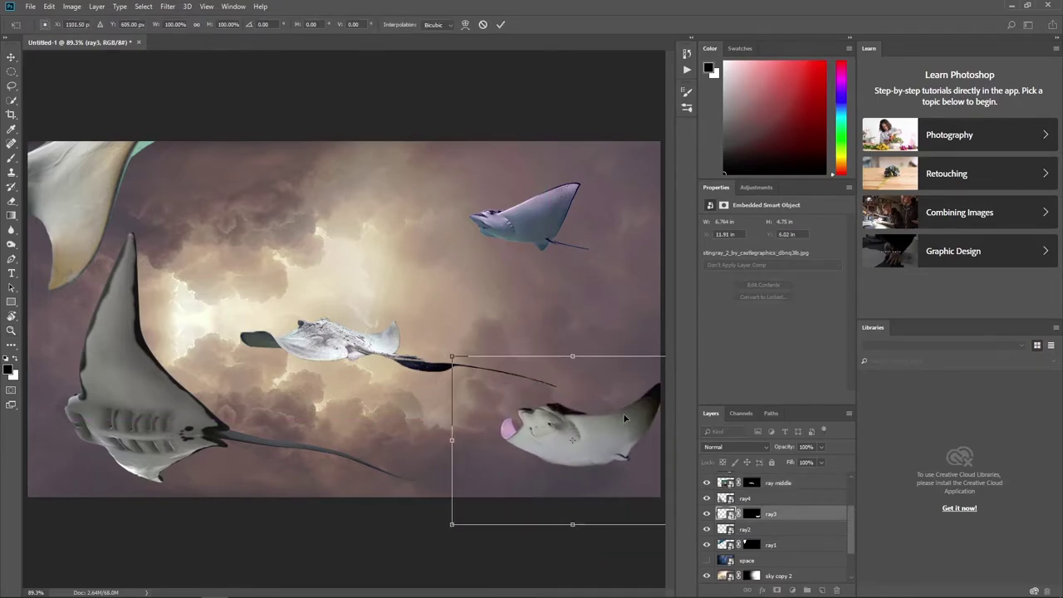
{"action": "key", "text": "Return"}
- Nudge the middle stingray right and tilt it slightly
{"action": "left_click_drag", "start_coordinate": [334, 343], "coordinate": [350, 343]}
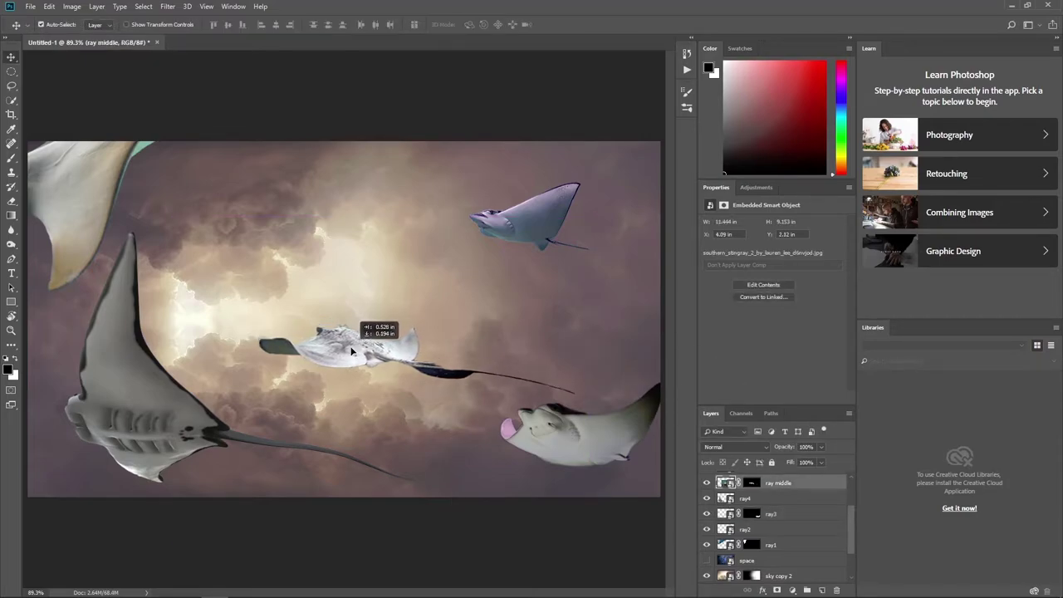
{"action": "left_click_drag", "start_coordinate": [350, 342], "coordinate": [356, 344]}
{"action": "key", "text": "ctrl+t"}
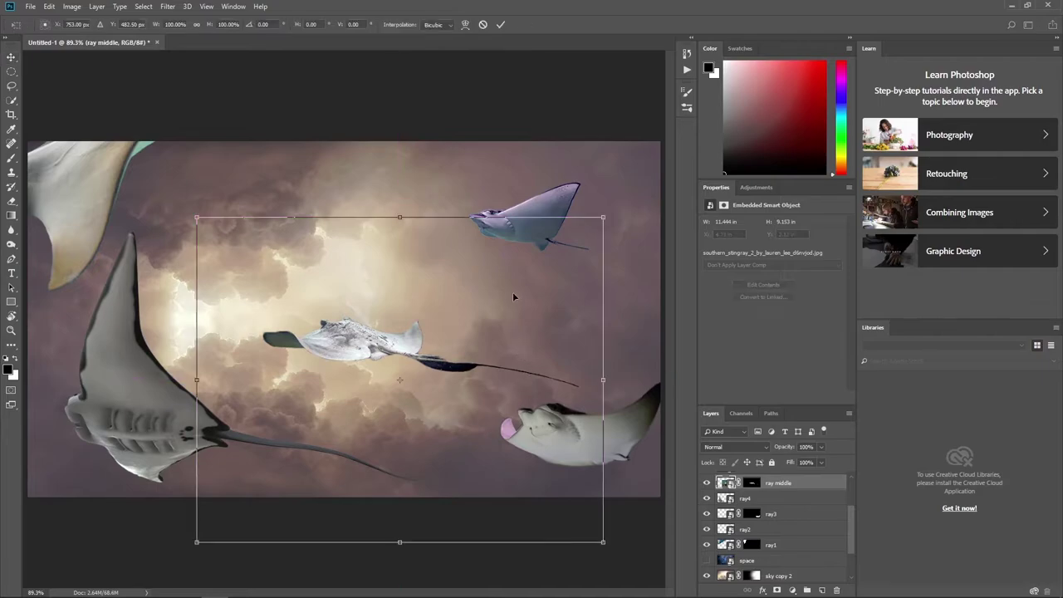
{"action": "left_click_drag", "start_coordinate": [627, 199], "coordinate": [621, 183]}
{"action": "left_click_drag", "start_coordinate": [472, 306], "coordinate": [476, 310]}
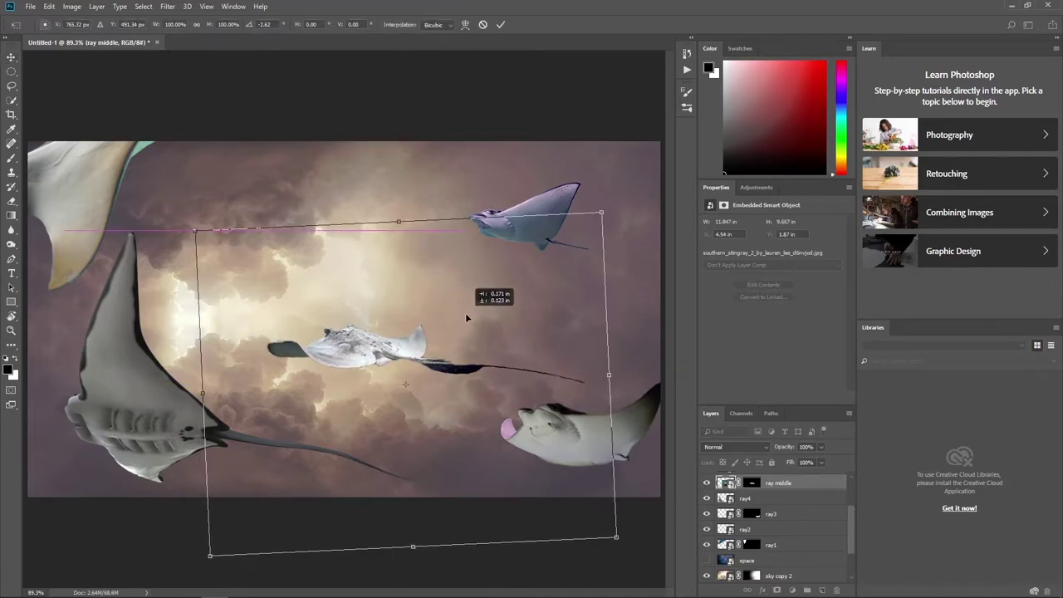
{"action": "key", "text": "Return"}
- Show the pearl1 bubbles layer and select it
{"action": "scroll", "coordinate": [772, 523], "scroll_direction": "up", "scroll_amount": 2}
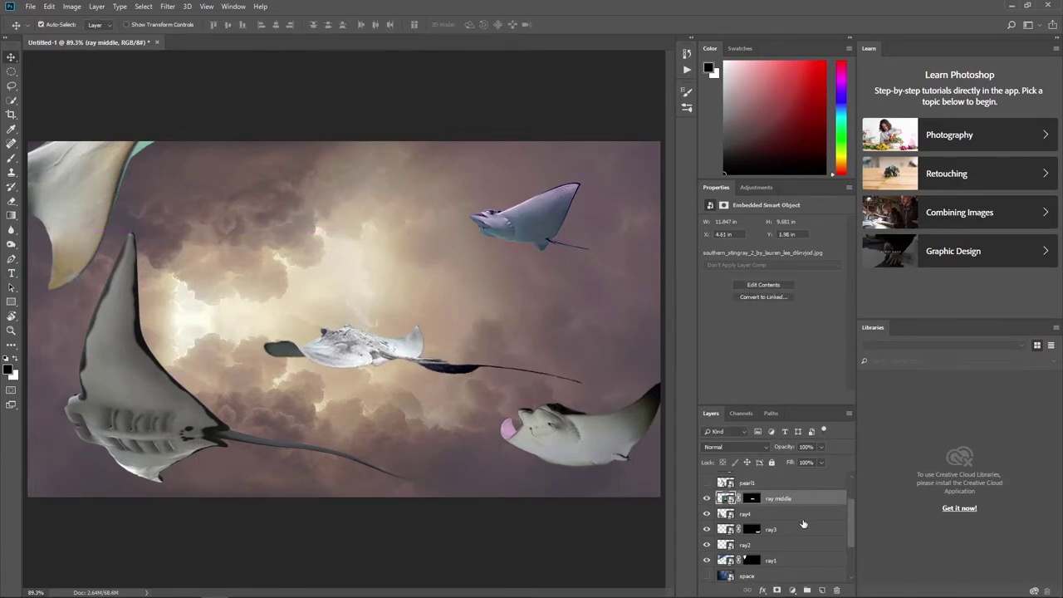
{"action": "scroll", "coordinate": [772, 523], "scroll_direction": "up", "scroll_amount": 1}
{"action": "left_click", "coordinate": [707, 514]}
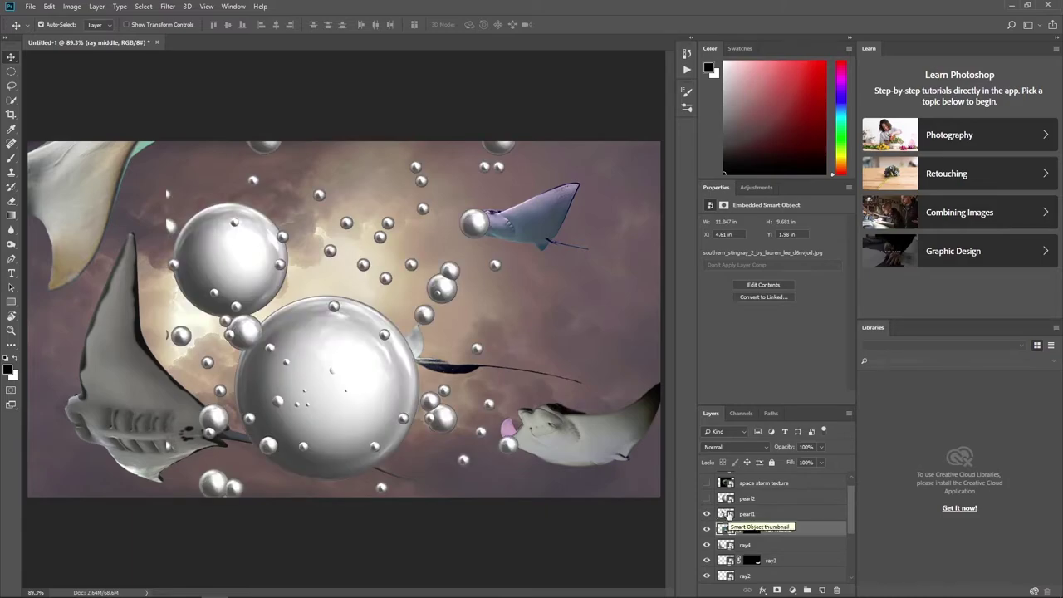
{"action": "left_click", "coordinate": [729, 514]}
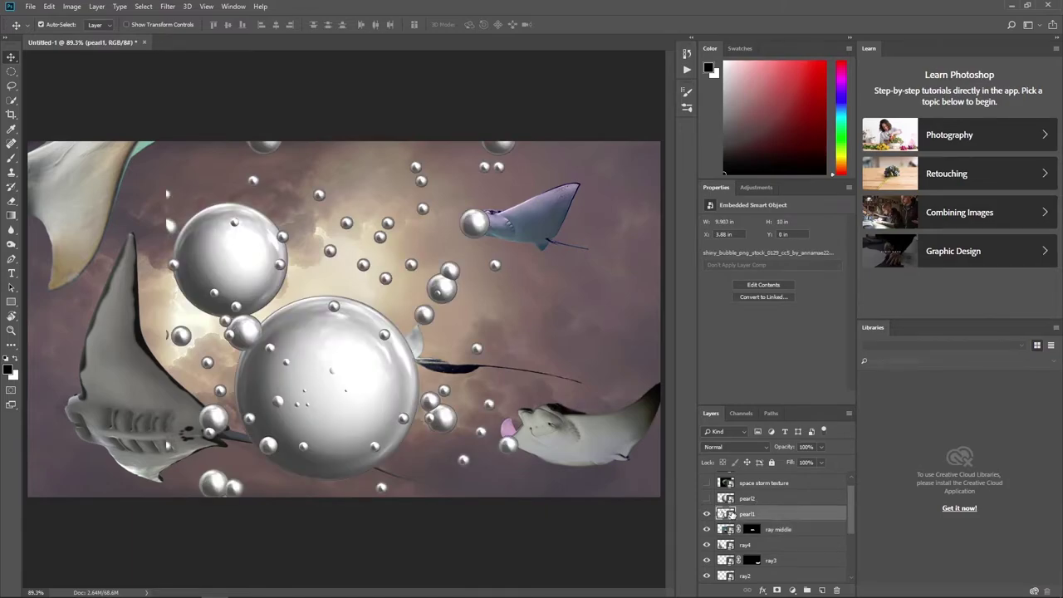
{"action": "scroll", "coordinate": [780, 513], "scroll_direction": "down", "scroll_amount": 1}
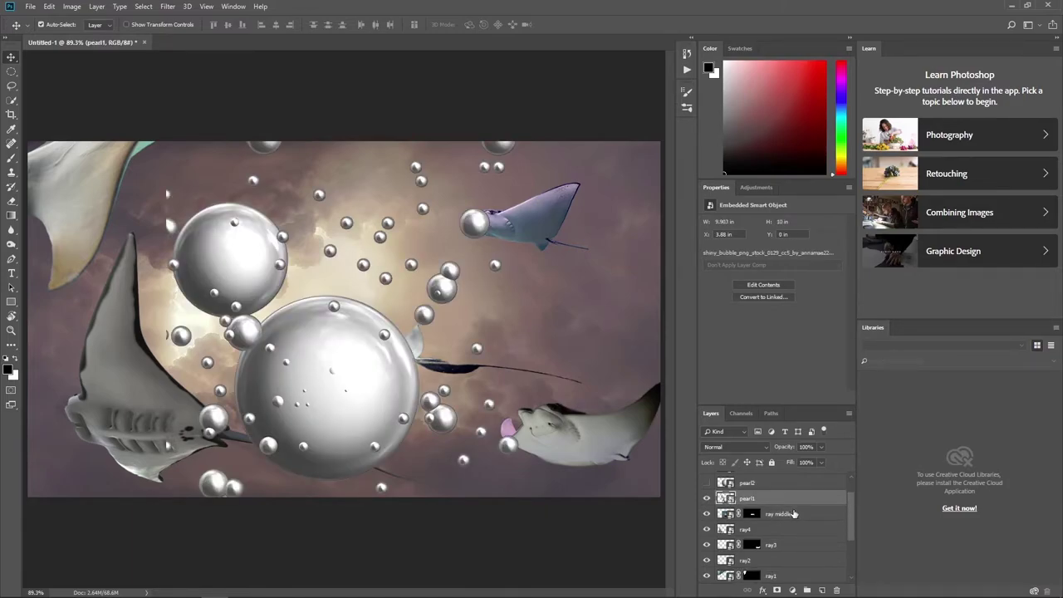
- Group the five ray layers as 'rays' and place pearl1 beneath the group
{"action": "left_click", "coordinate": [791, 513]}
{"action": "left_click", "coordinate": [781, 558], "text": "shift"}
{"action": "scroll", "coordinate": [794, 539], "scroll_direction": "down", "scroll_amount": 2}
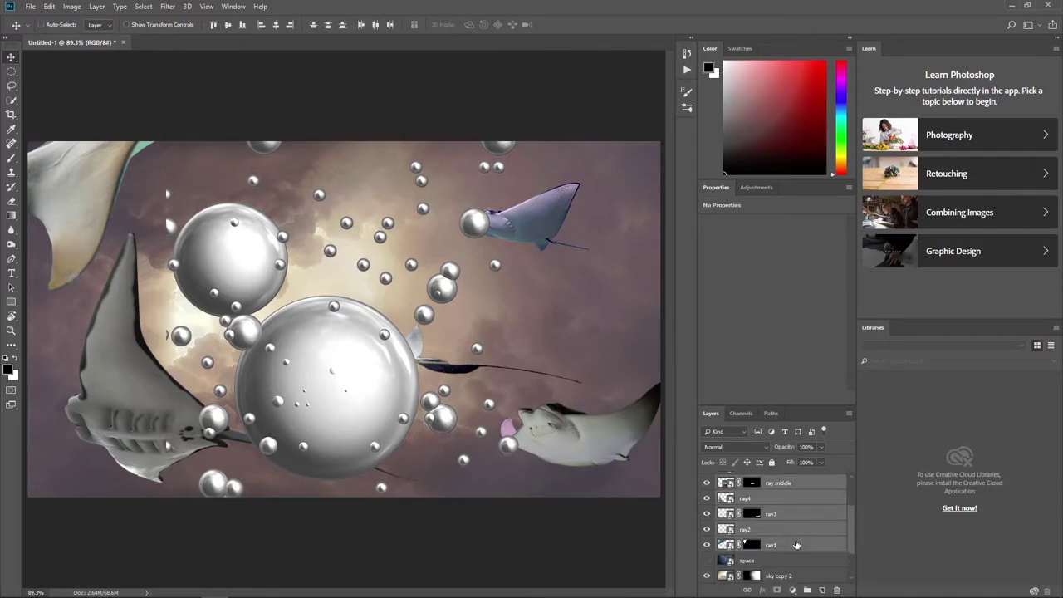
{"action": "key", "text": "ctrl+g"}
{"action": "left_click", "coordinate": [707, 498]}
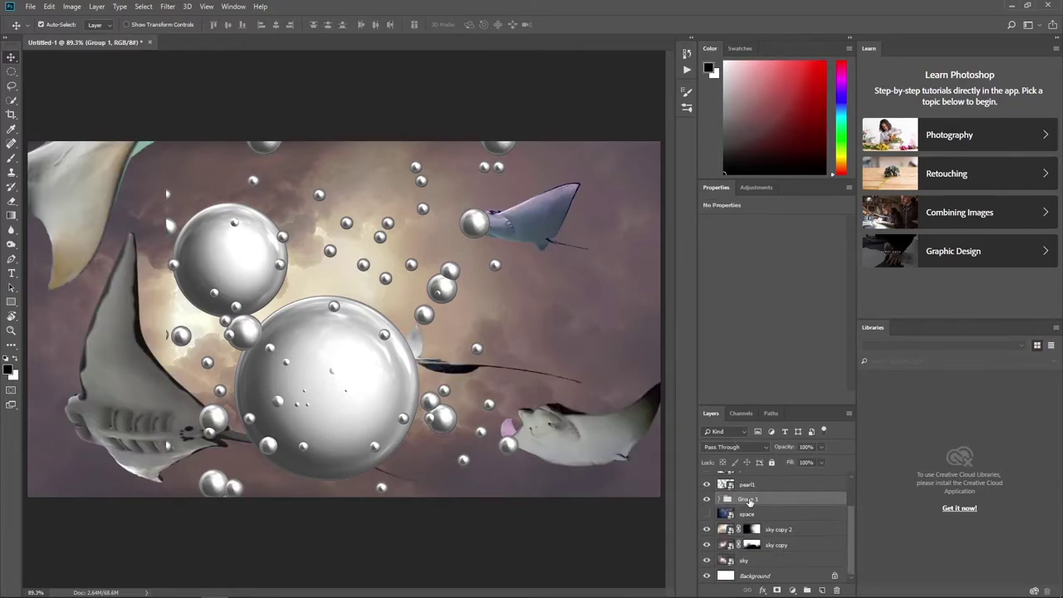
{"action": "double_click", "coordinate": [748, 498]}
{"action": "type", "text": "s"}
{"action": "key", "text": "Return"}
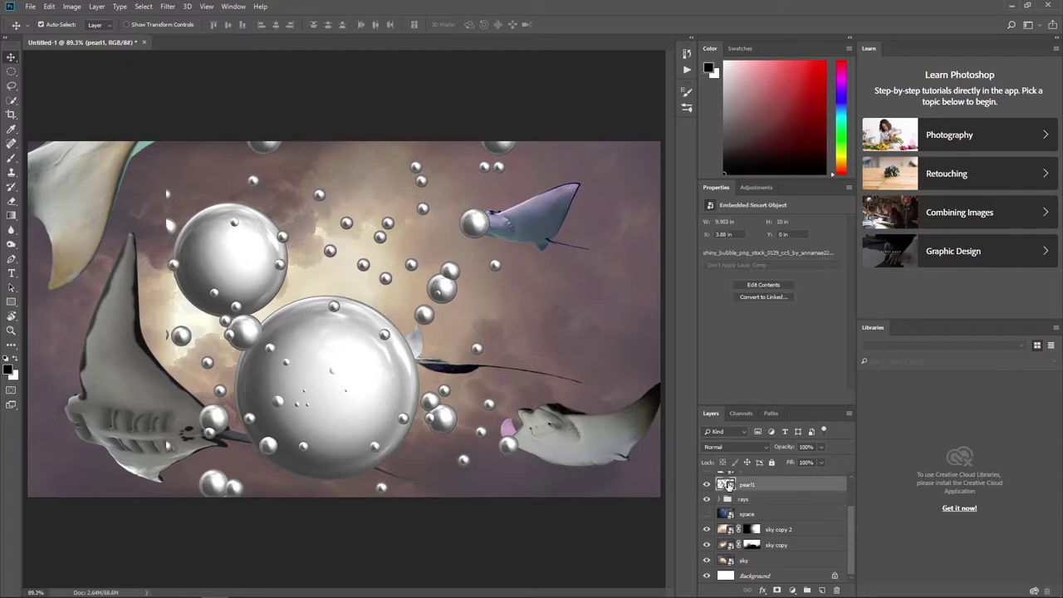
{"action": "mouse_move", "coordinate": [728, 485]}
{"action": "left_mouse_down"}
{"action": "mouse_move", "coordinate": [729, 504]}
{"action": "mouse_move", "coordinate": [753, 499]}
{"action": "left_mouse_up"}
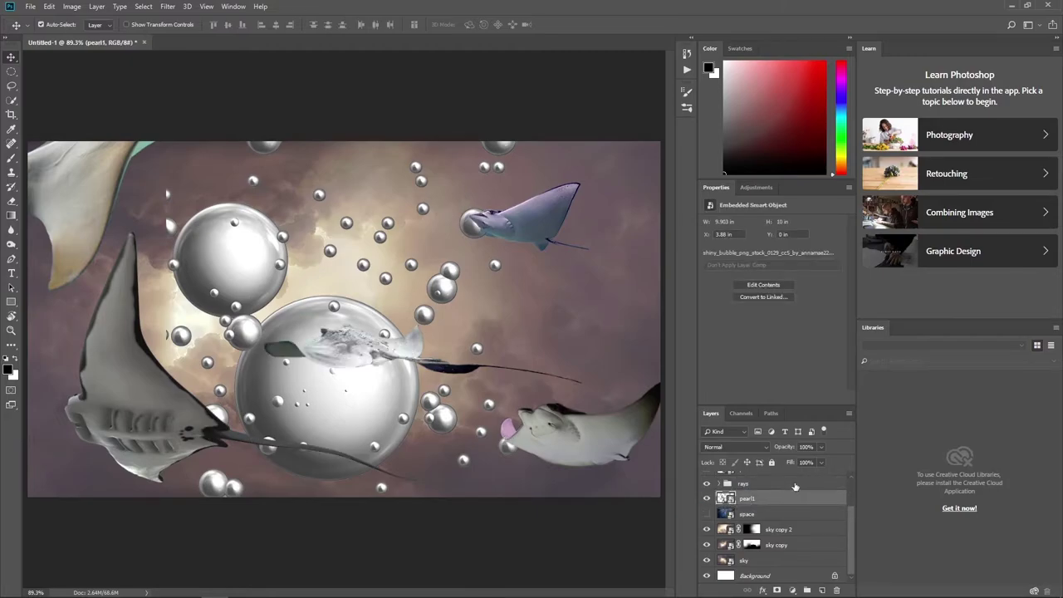
- Scale the pearl1 bubbles to about 61%, tilt them roughly -16° and move them left
{"action": "key", "text": "ctrl+t"}
{"action": "mouse_move", "coordinate": [486, 320]}
{"action": "left_mouse_down"}
{"action": "mouse_move", "coordinate": [331, 366]}
{"action": "mouse_move", "coordinate": [166, 367]}
{"action": "left_mouse_up"}
{"action": "mouse_move", "coordinate": [228, 382]}
{"action": "left_mouse_down"}
{"action": "mouse_move", "coordinate": [204, 338]}
{"action": "mouse_move", "coordinate": [331, 319]}
{"action": "left_mouse_up"}
{"action": "mouse_move", "coordinate": [223, 343]}
{"action": "left_mouse_down"}
{"action": "mouse_move", "coordinate": [218, 354]}
{"action": "mouse_move", "coordinate": [172, 306]}
{"action": "left_mouse_up"}
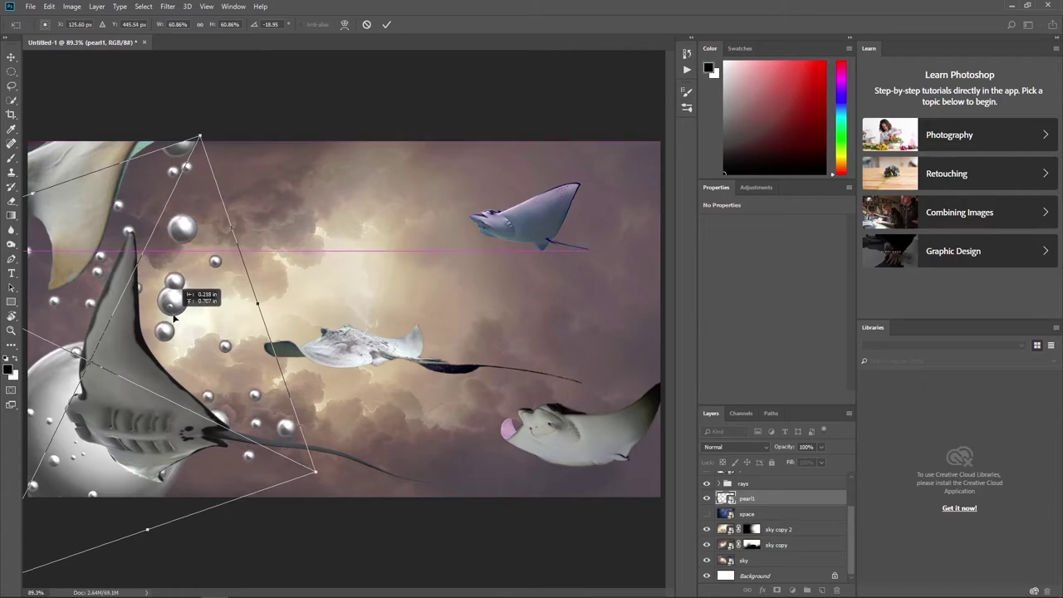
{"action": "mouse_move", "coordinate": [316, 353]}
{"action": "left_mouse_down"}
{"action": "mouse_move", "coordinate": [324, 397]}
{"action": "mouse_move", "coordinate": [317, 349]}
{"action": "left_mouse_up"}
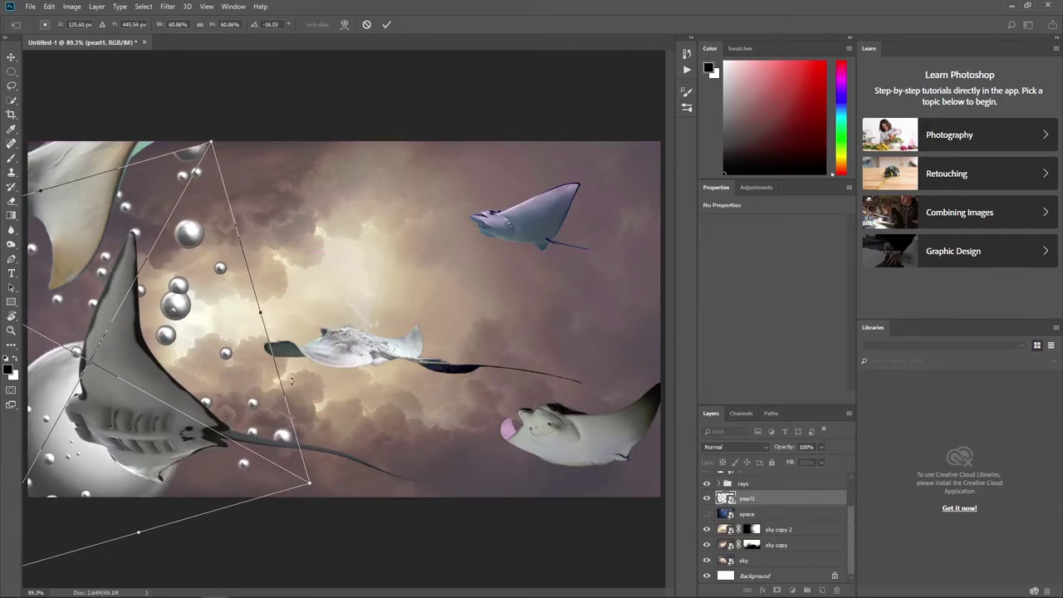
{"action": "left_click_drag", "start_coordinate": [253, 401], "coordinate": [251, 390]}
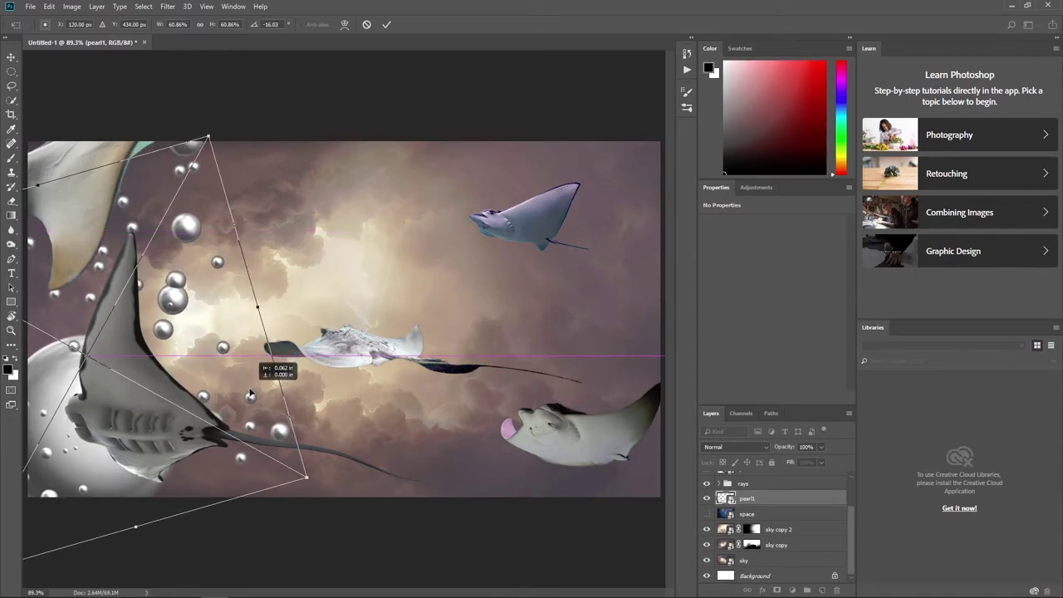
{"action": "key", "text": "Return"}
- Mask out the stray top-edge bubble on pearl1 with an 80 px black brush
{"action": "left_click", "coordinate": [777, 589]}
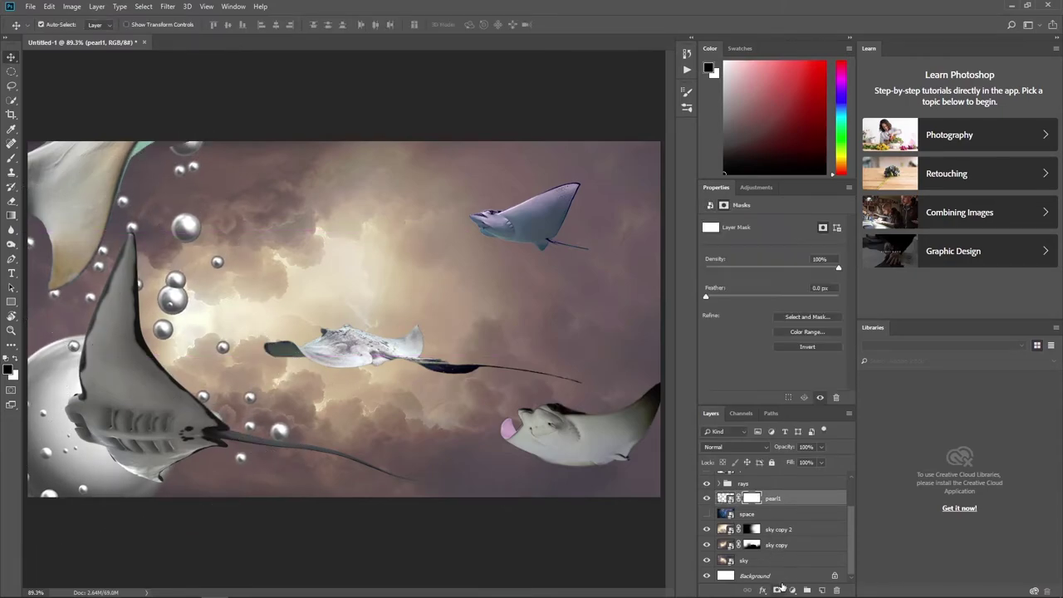
{"action": "left_click", "coordinate": [11, 158]}
{"action": "key", "text": "bracketright"}
{"action": "key", "text": "bracketright"}
{"action": "key", "text": "bracketright"}
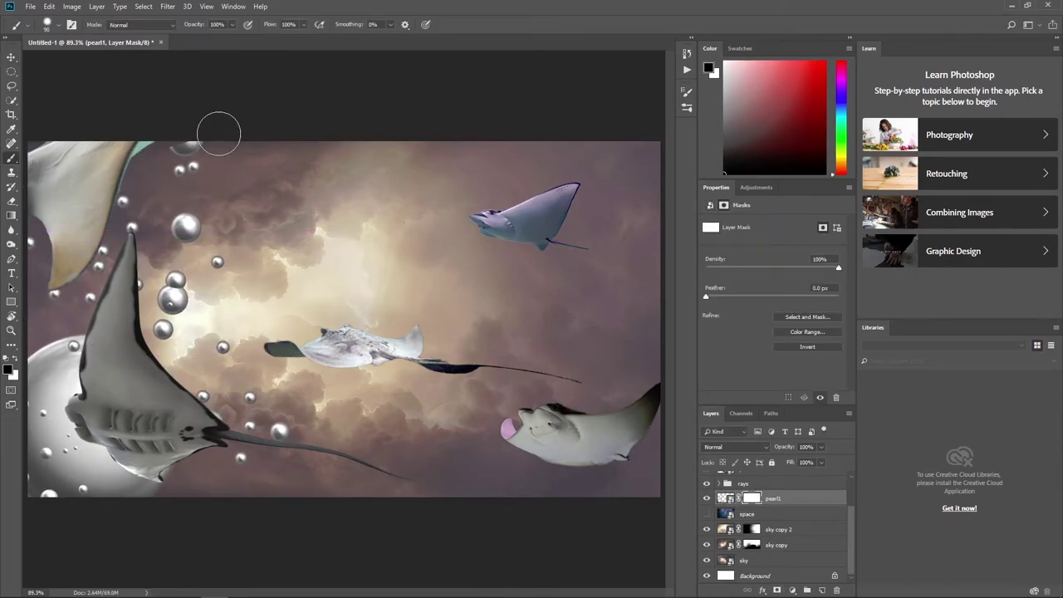
{"action": "left_click_drag", "start_coordinate": [216, 130], "coordinate": [190, 137]}
{"action": "scroll", "coordinate": [812, 497], "scroll_direction": "up", "scroll_amount": 2}
- Duplicate pearl1, then rotate the copy and move it to the upper right
{"action": "key", "text": "ctrl+j"}
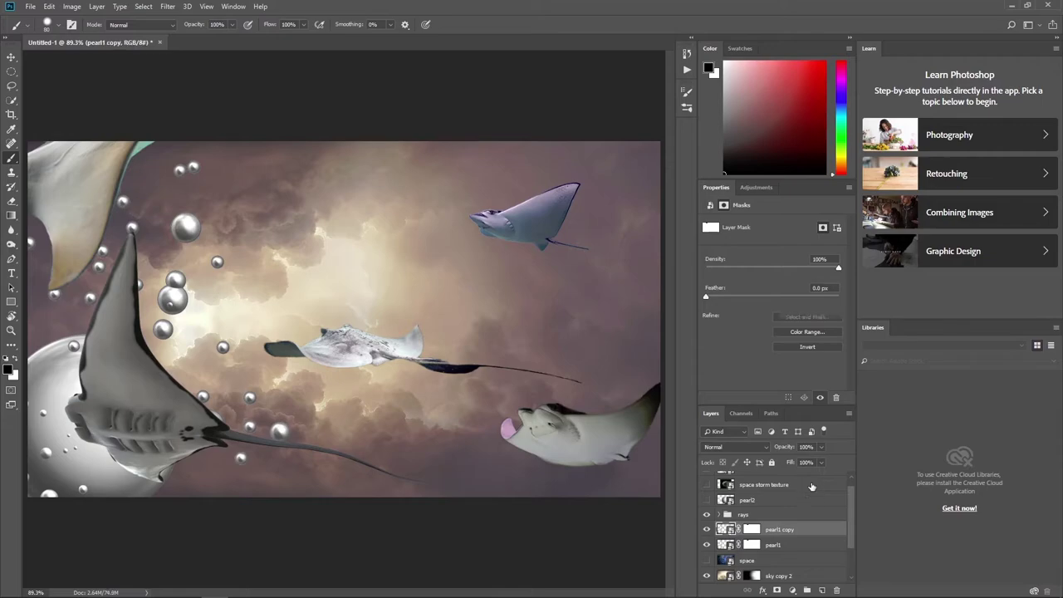
{"action": "key", "text": "ctrl+t"}
{"action": "mouse_move", "coordinate": [254, 228]}
{"action": "left_mouse_down"}
{"action": "mouse_move", "coordinate": [518, 241]}
{"action": "mouse_move", "coordinate": [618, 224]}
{"action": "mouse_move", "coordinate": [631, 237]}
{"action": "mouse_move", "coordinate": [637, 373]}
{"action": "mouse_move", "coordinate": [651, 357]}
{"action": "left_mouse_up"}
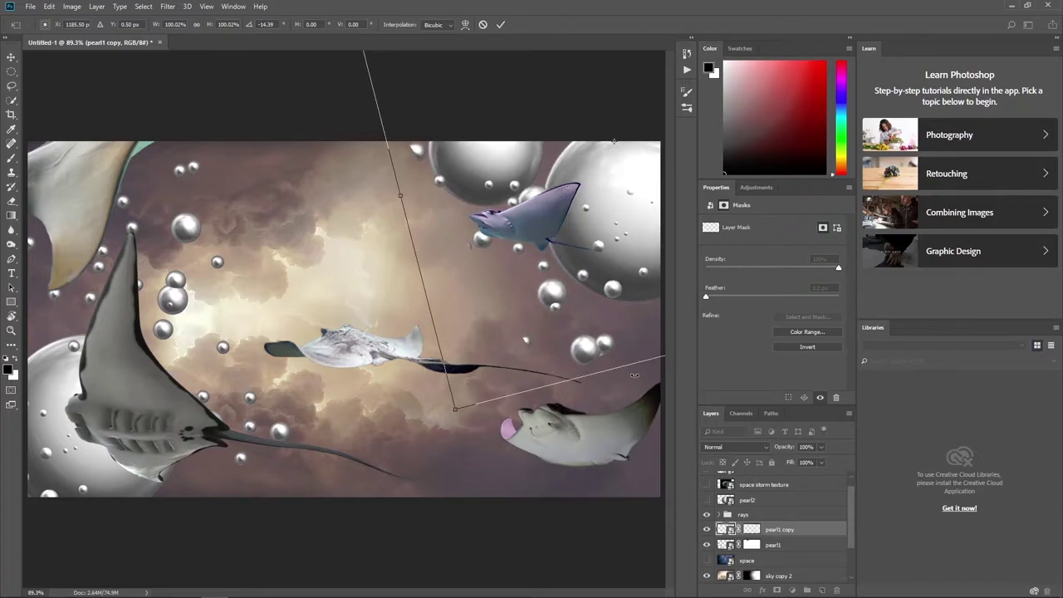
{"action": "mouse_move", "coordinate": [607, 331]}
{"action": "left_mouse_down"}
{"action": "mouse_move", "coordinate": [591, 295]}
{"action": "mouse_move", "coordinate": [570, 292]}
{"action": "mouse_move", "coordinate": [525, 325]}
{"action": "mouse_move", "coordinate": [562, 306]}
{"action": "mouse_move", "coordinate": [544, 310]}
{"action": "left_mouse_up"}
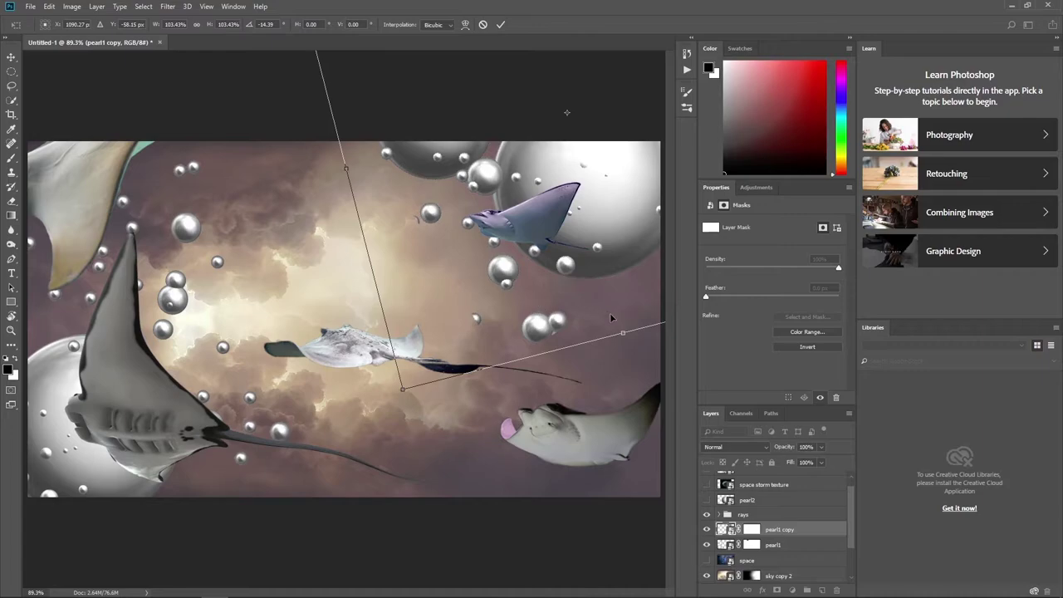
{"action": "key", "text": "Return"}
- Clean the pearl1 copy's mask, hiding specks and stray pearls and restoring the faded right pearl
{"action": "key", "text": "b"}
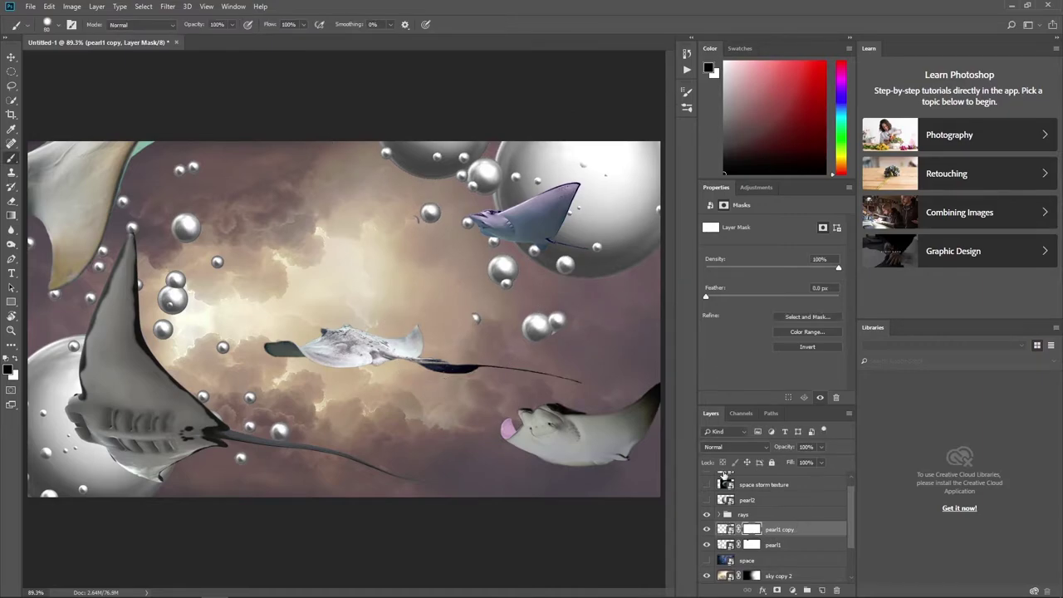
{"action": "left_click_drag", "start_coordinate": [397, 213], "coordinate": [490, 240]}
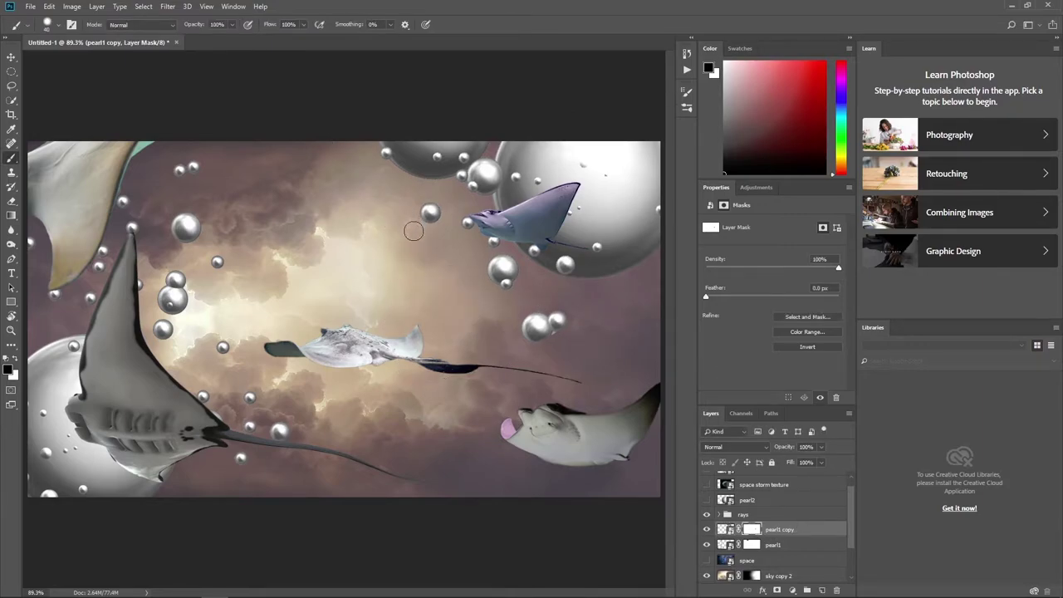
{"action": "left_click", "coordinate": [62, 27]}
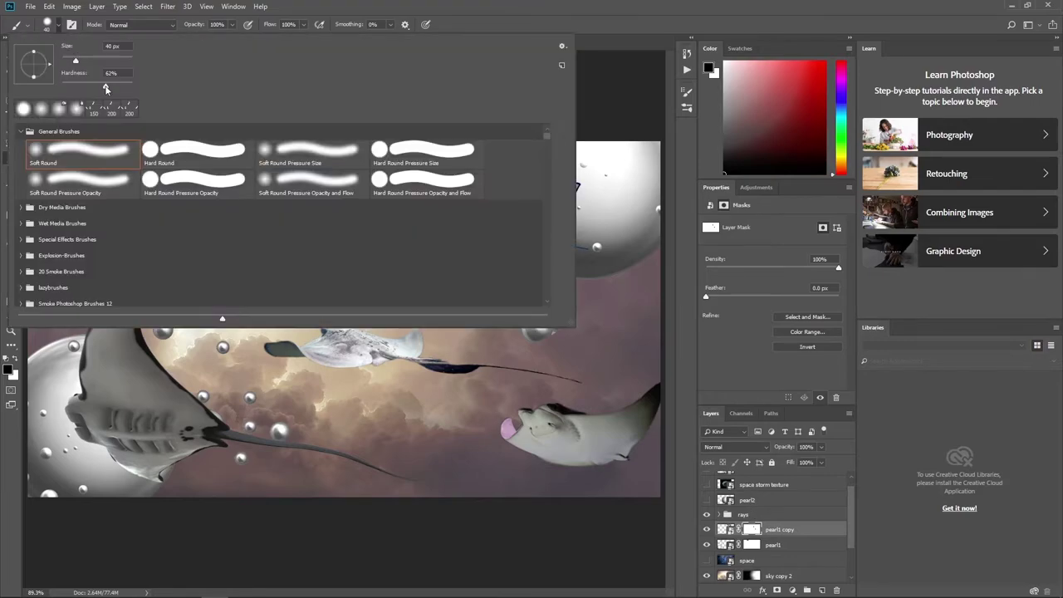
{"action": "key", "text": "Return"}
{"action": "left_click_drag", "start_coordinate": [568, 343], "coordinate": [566, 351]}
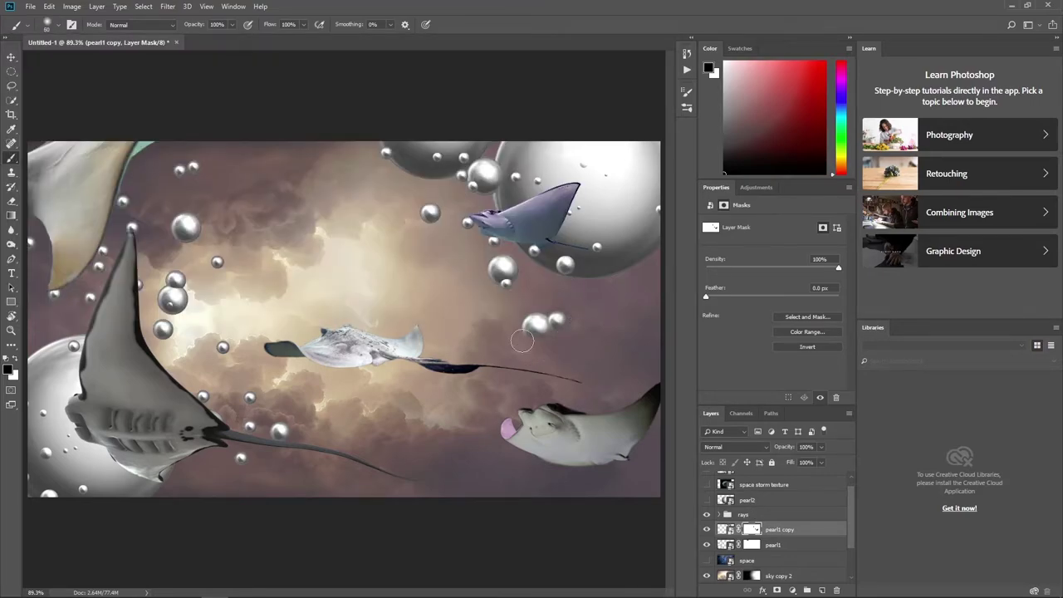
{"action": "key", "text": "x"}
{"action": "left_click_drag", "start_coordinate": [531, 325], "coordinate": [538, 322]}
- Show pearl2 below the rays group, scale it down and flip it horizontally
{"action": "left_click", "coordinate": [757, 500]}
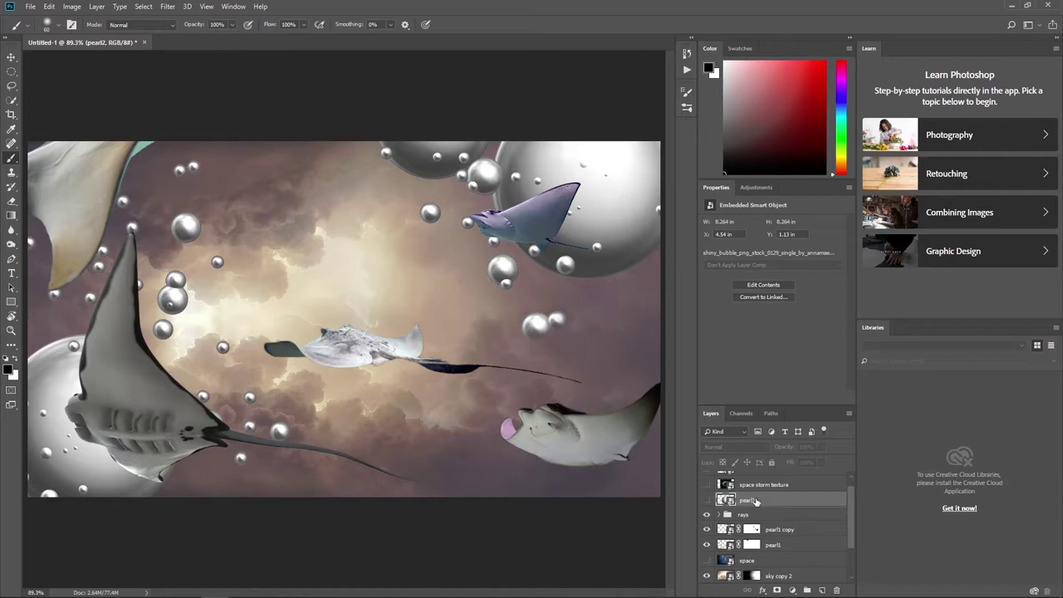
{"action": "left_click", "coordinate": [708, 500]}
{"action": "left_click_drag", "start_coordinate": [728, 501], "coordinate": [723, 517]}
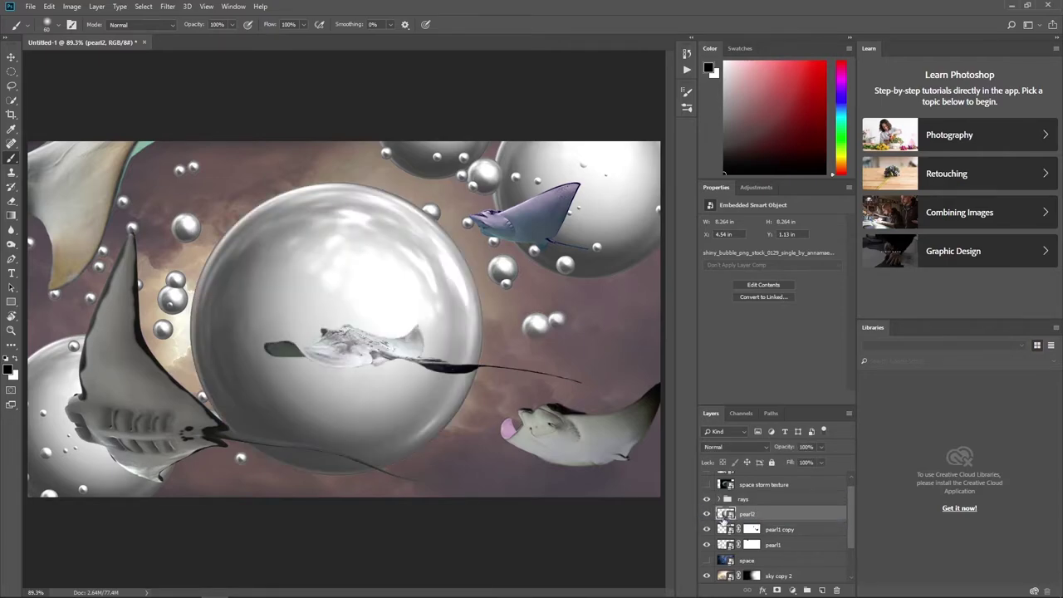
{"action": "key", "text": "ctrl+t"}
{"action": "left_click_drag", "start_coordinate": [541, 141], "coordinate": [455, 209]}
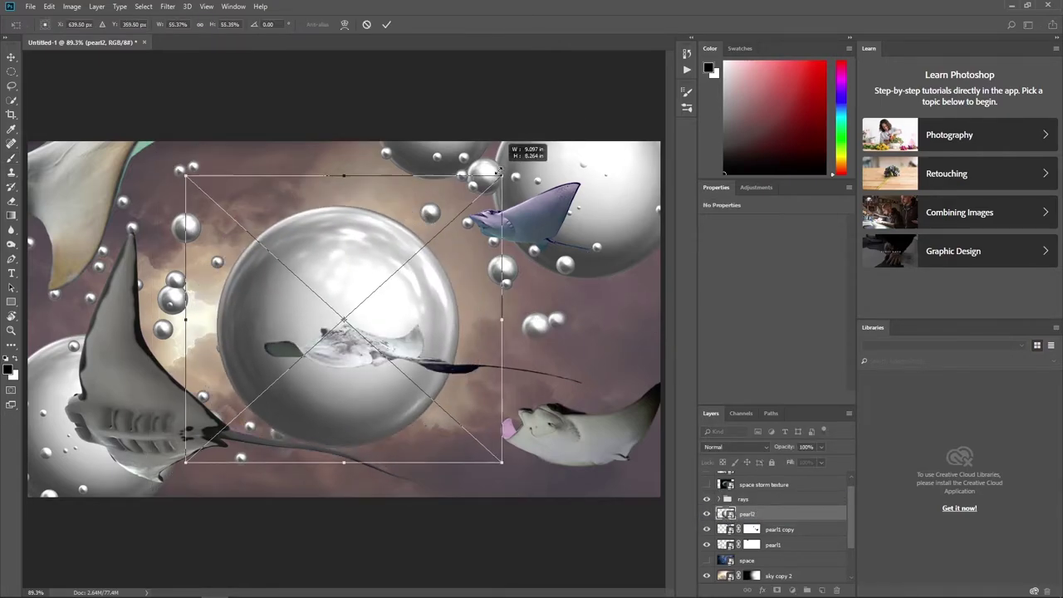
{"action": "right_click", "coordinate": [425, 294]}
{"action": "left_click", "coordinate": [453, 422]}
- Place pearl2 at bottom centre at about 37% size, and raise the middle stingray
{"action": "left_click_drag", "start_coordinate": [401, 293], "coordinate": [431, 458]}
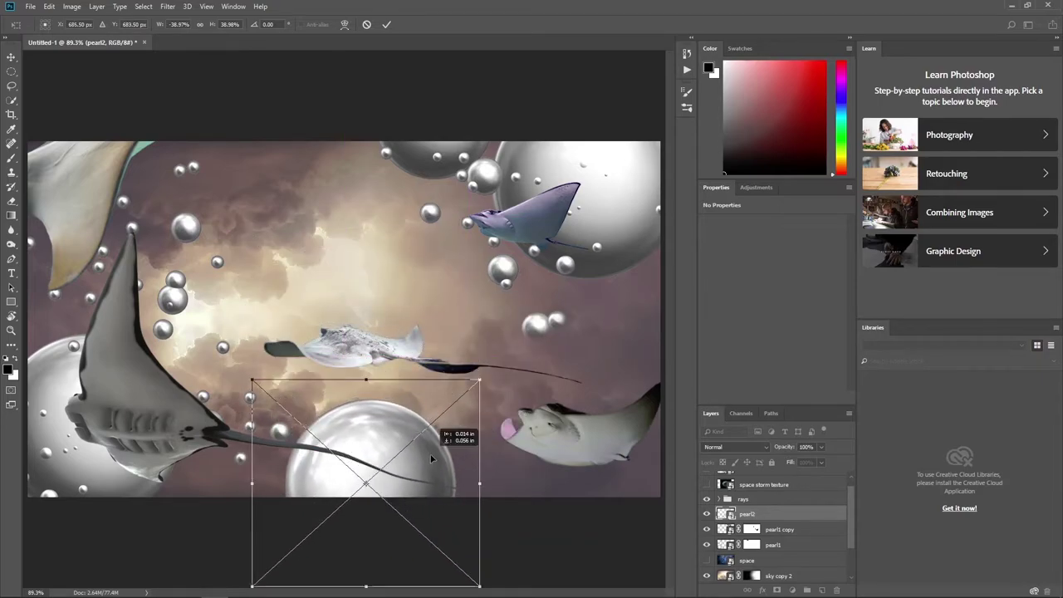
{"action": "left_click_drag", "start_coordinate": [479, 384], "coordinate": [474, 391]}
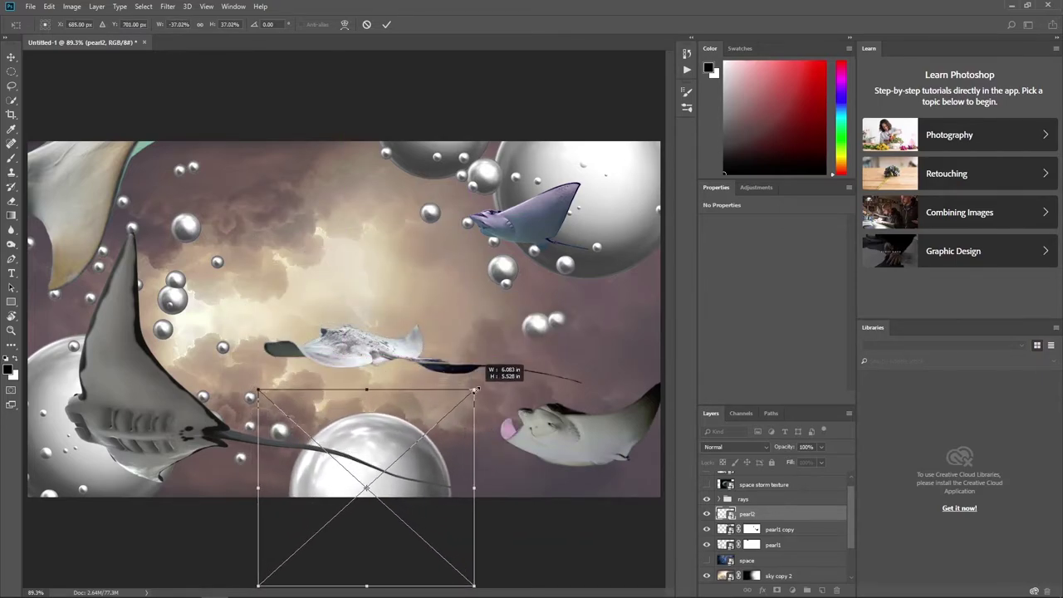
{"action": "mouse_move", "coordinate": [444, 441]}
{"action": "left_mouse_down"}
{"action": "mouse_move", "coordinate": [456, 441]}
{"action": "mouse_move", "coordinate": [444, 440]}
{"action": "left_mouse_up"}
{"action": "key", "text": "Return"}
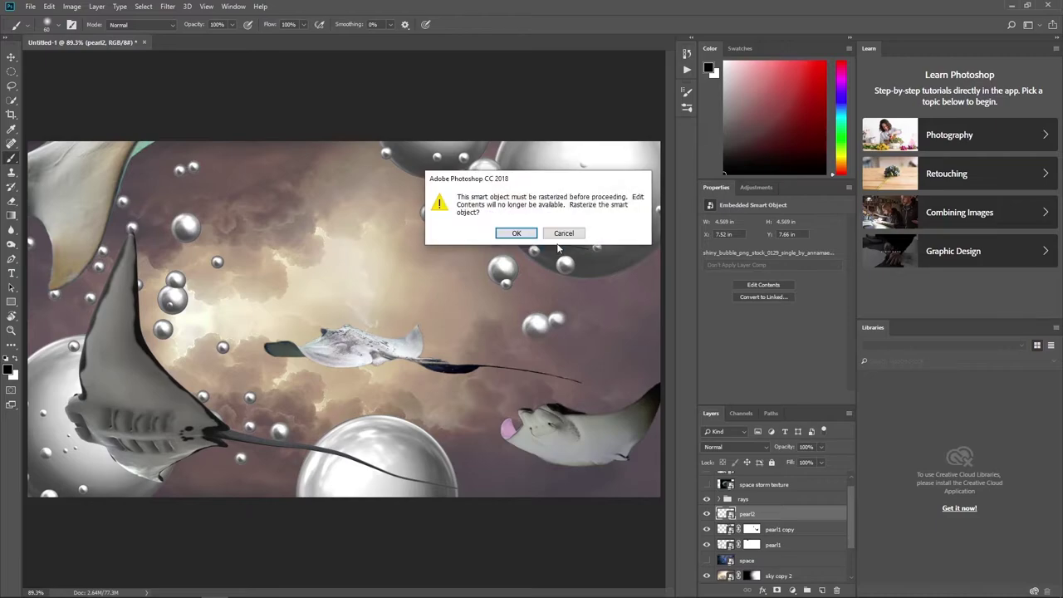
{"action": "key", "text": "Escape"}
{"action": "left_click_drag", "start_coordinate": [365, 347], "coordinate": [365, 334]}
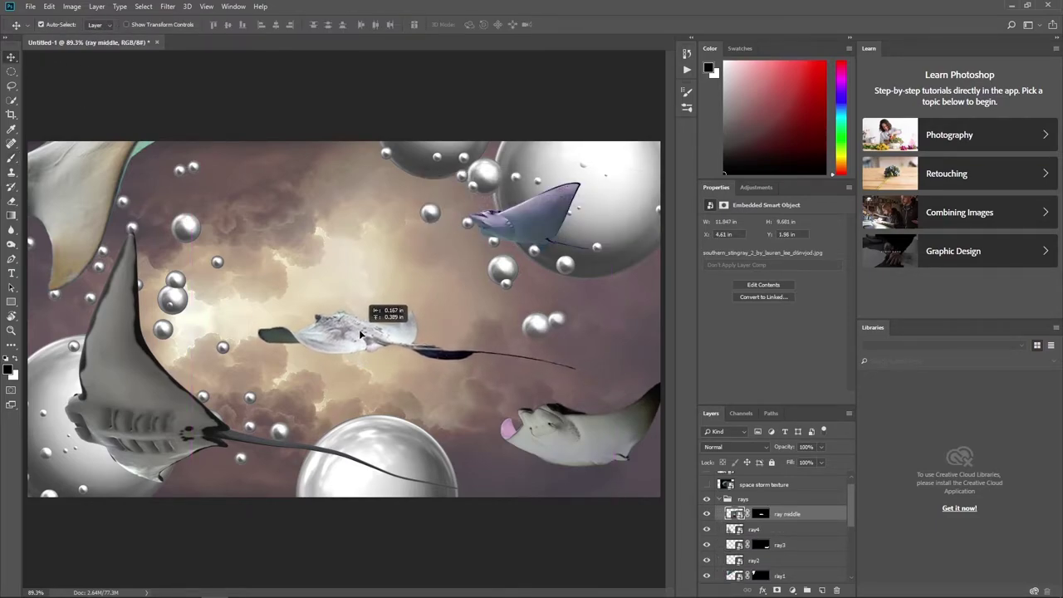
- Nudge the middle stingray up-left, show the model layer, and Select Subject on the girl
{"action": "left_click_drag", "start_coordinate": [365, 334], "coordinate": [359, 330]}
{"action": "scroll", "coordinate": [799, 505], "scroll_direction": "up", "scroll_amount": 1}
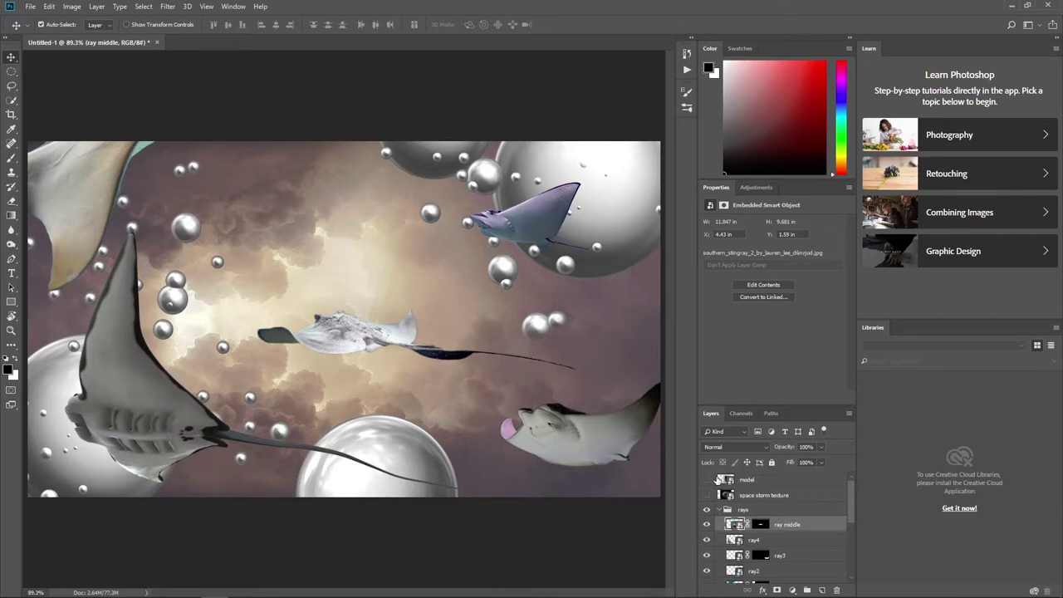
{"action": "left_click", "coordinate": [706, 479]}
{"action": "left_click", "coordinate": [756, 480]}
{"action": "left_click", "coordinate": [143, 5]}
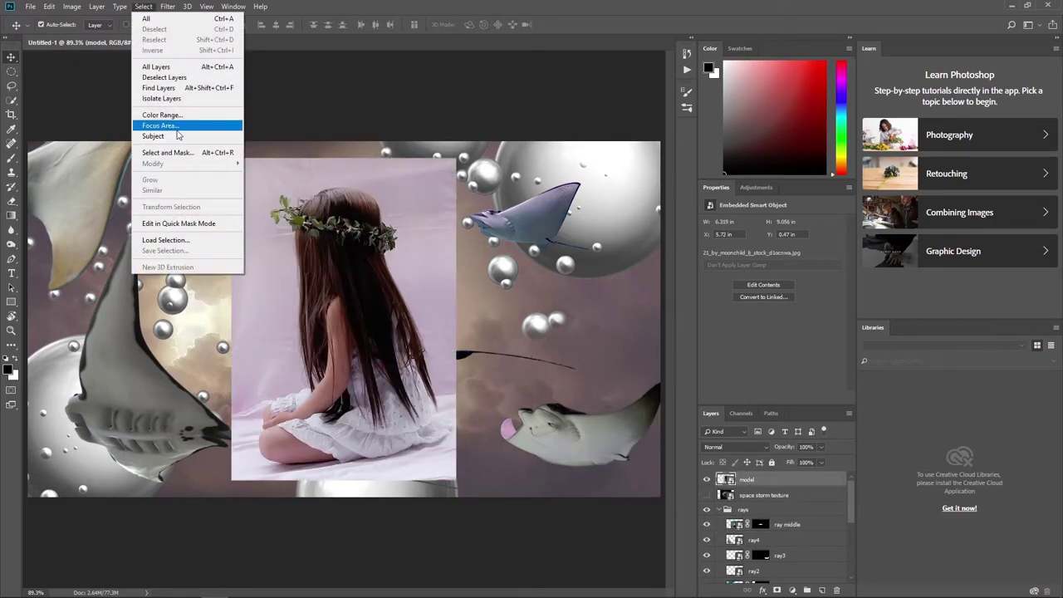
{"action": "left_click", "coordinate": [174, 137]}
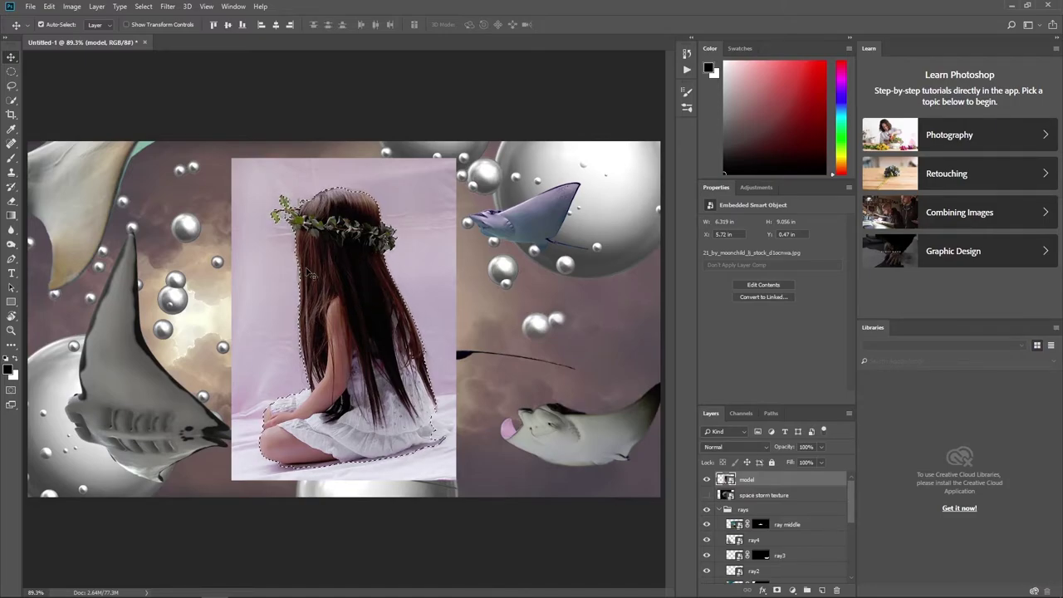
- Refine the girl's selection with Quick Selection, subtracting areas with Alt
{"action": "left_click", "coordinate": [11, 100]}
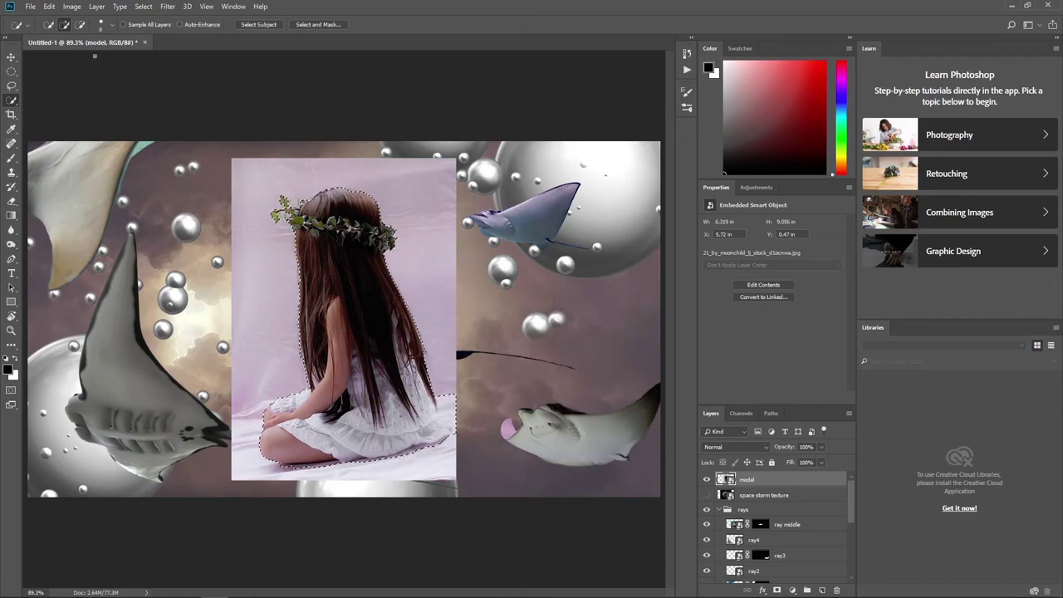
{"action": "key", "text": "alt"}
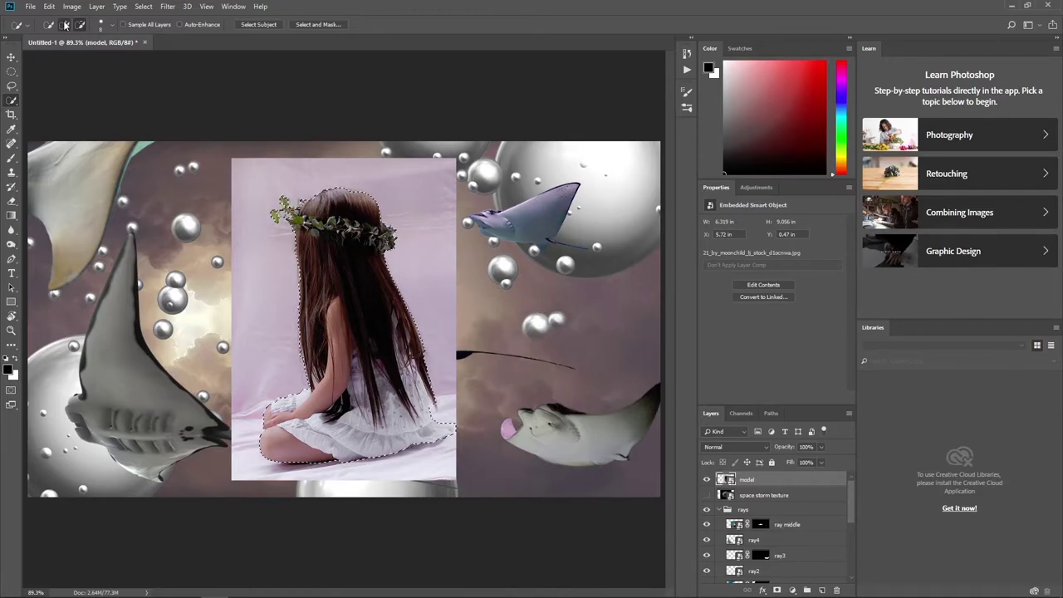
{"action": "key", "text": "alt"}
{"action": "left_click", "coordinate": [776, 590]}
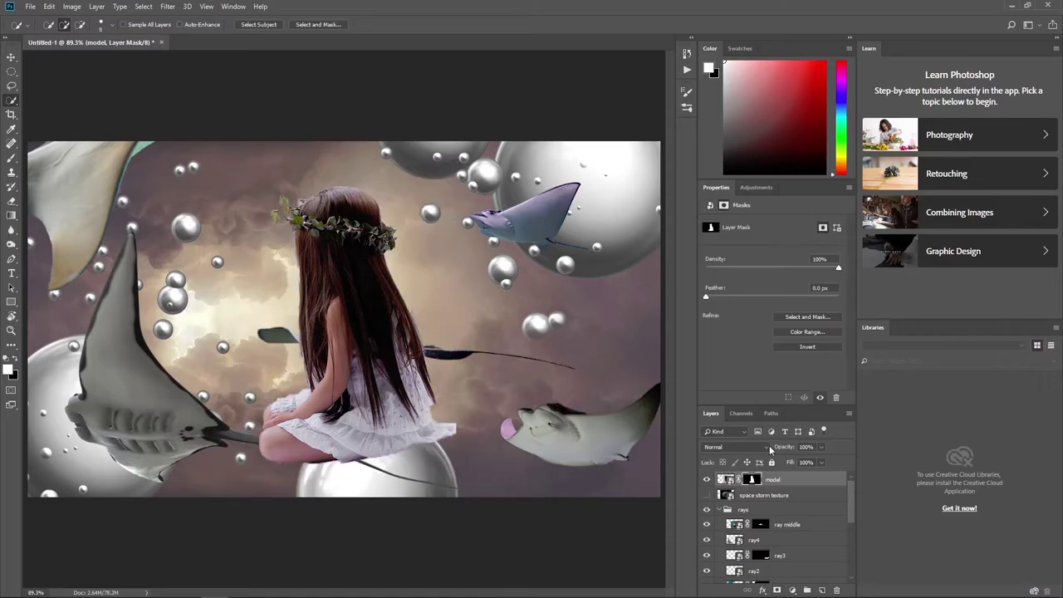
{"action": "key", "text": "b"}
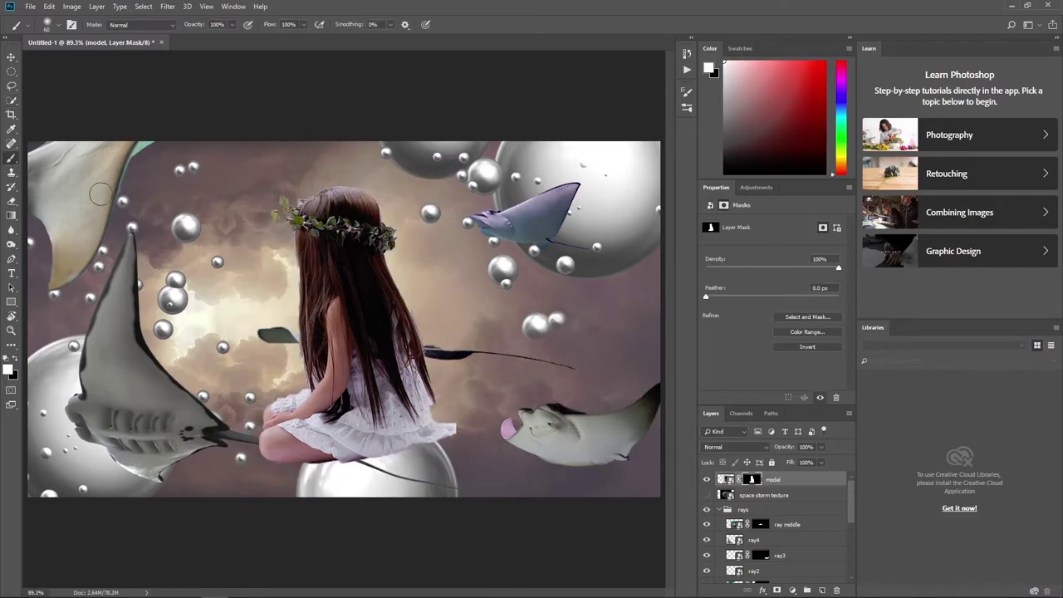
{"action": "key", "text": "x"}
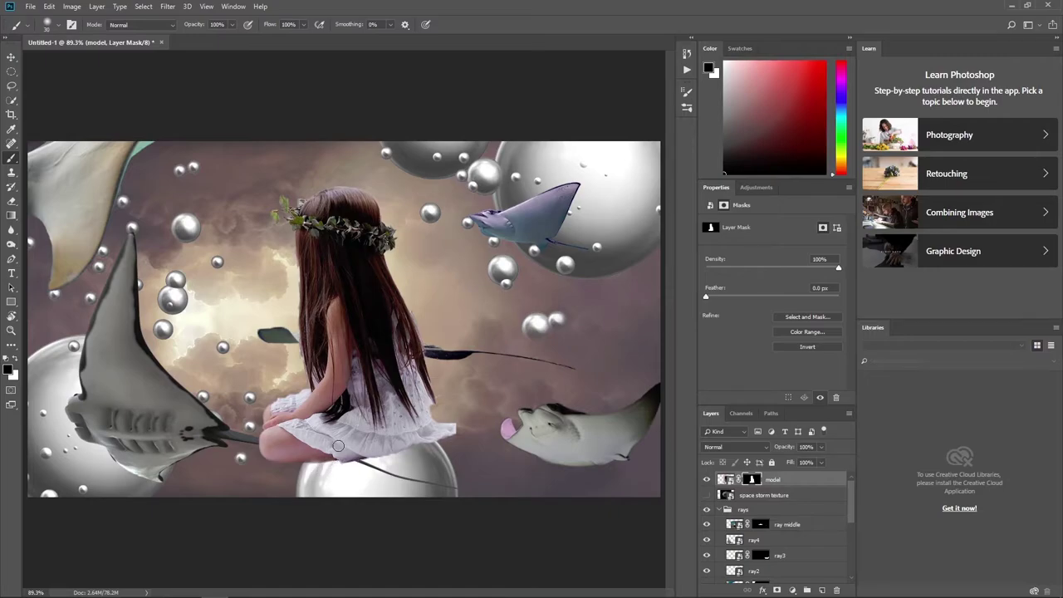
{"action": "key", "text": "x"}
{"action": "key", "text": "x"}
- Scale the girl down to about 12-13% so she sits on the middle stingray's back
{"action": "left_click", "coordinate": [725, 480]}
{"action": "key", "text": "ctrl+t"}
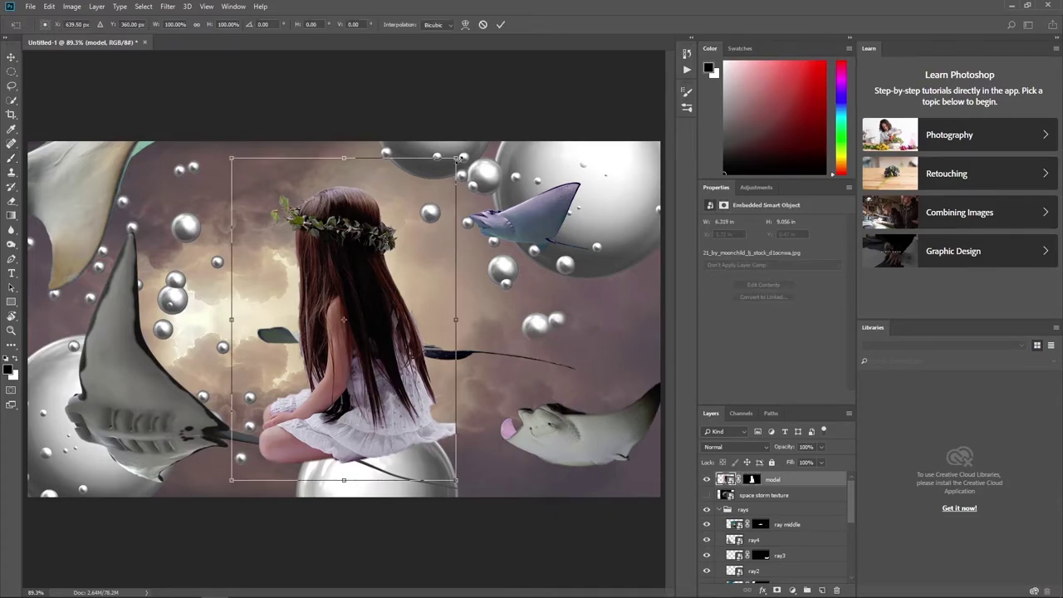
{"action": "mouse_move", "coordinate": [459, 156]}
{"action": "left_mouse_down"}
{"action": "mouse_move", "coordinate": [325, 249]}
{"action": "mouse_move", "coordinate": [326, 272]}
{"action": "left_mouse_up"}
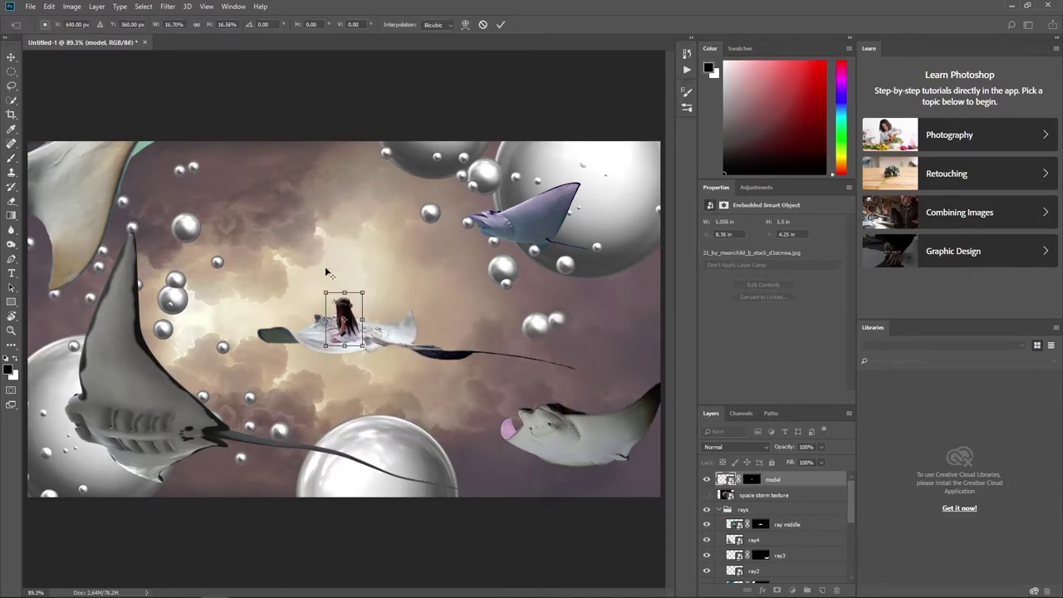
{"action": "key", "text": "ctrl+z"}
{"action": "mouse_move", "coordinate": [459, 156]}
{"action": "left_mouse_down"}
{"action": "mouse_move", "coordinate": [359, 299]}
{"action": "mouse_move", "coordinate": [348, 292]}
{"action": "left_mouse_up"}
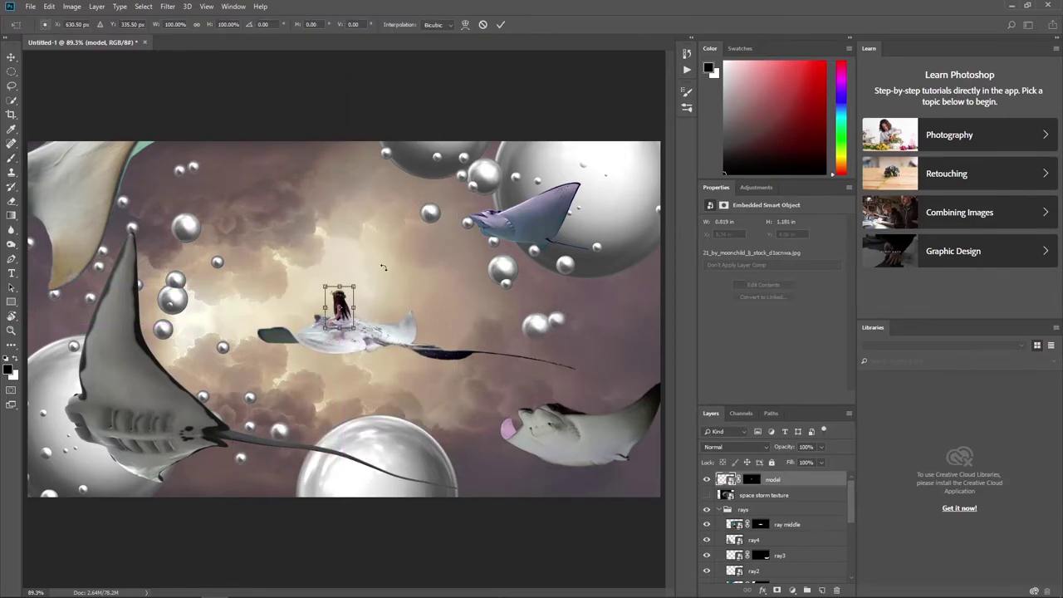
{"action": "left_click_drag", "start_coordinate": [353, 286], "coordinate": [350, 290]}
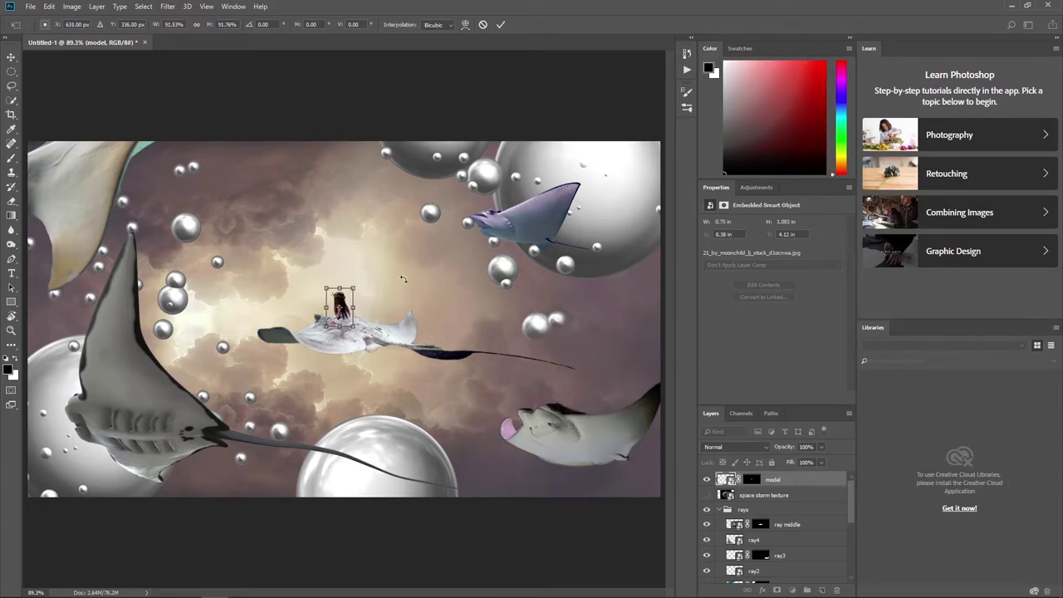
{"action": "key", "text": "Return"}
{"action": "key", "text": "b"}
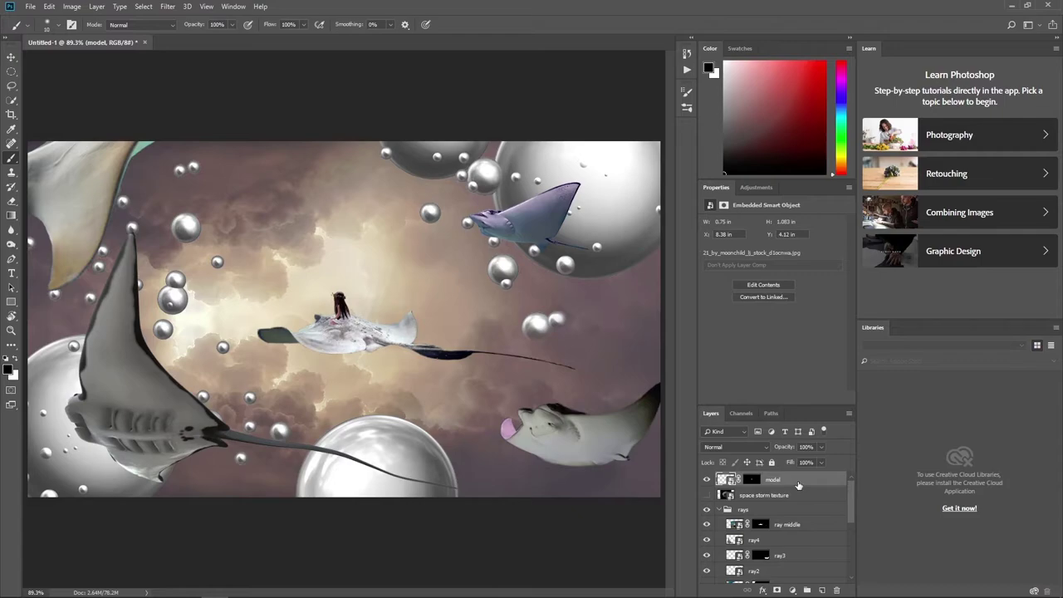
- Show the space storm texture in Screen blend mode and shift it slightly down over the scene
{"action": "left_click", "coordinate": [707, 495]}
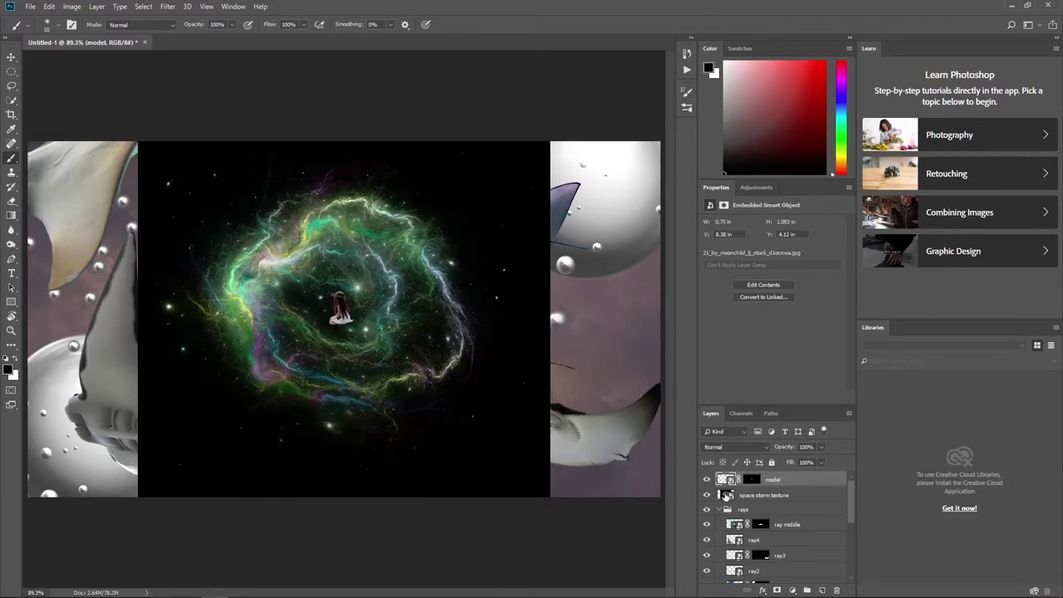
{"action": "left_click", "coordinate": [727, 495]}
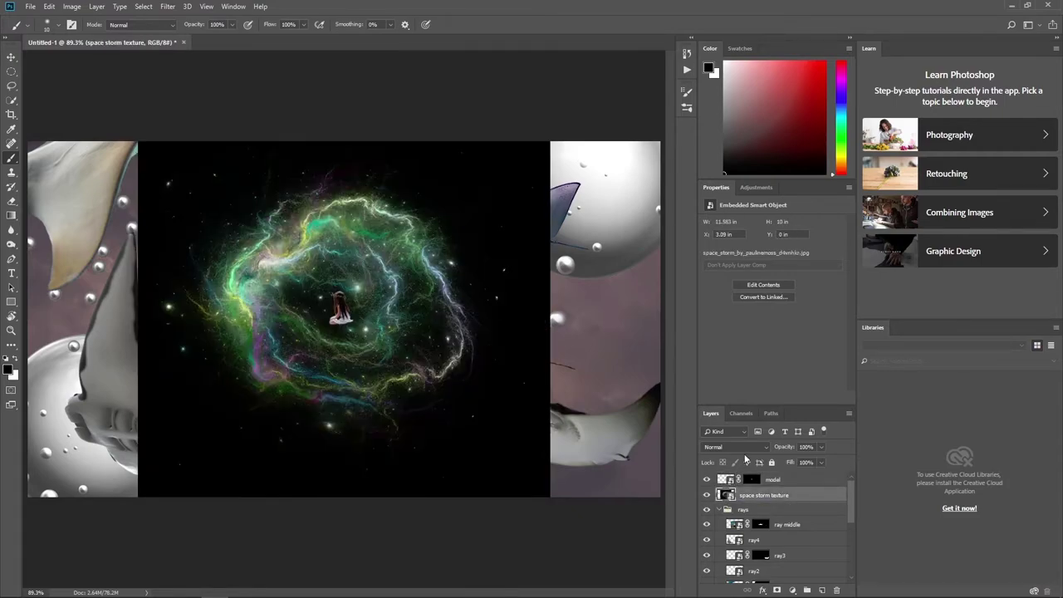
{"action": "left_click", "coordinate": [739, 447]}
{"action": "left_click", "coordinate": [711, 271]}
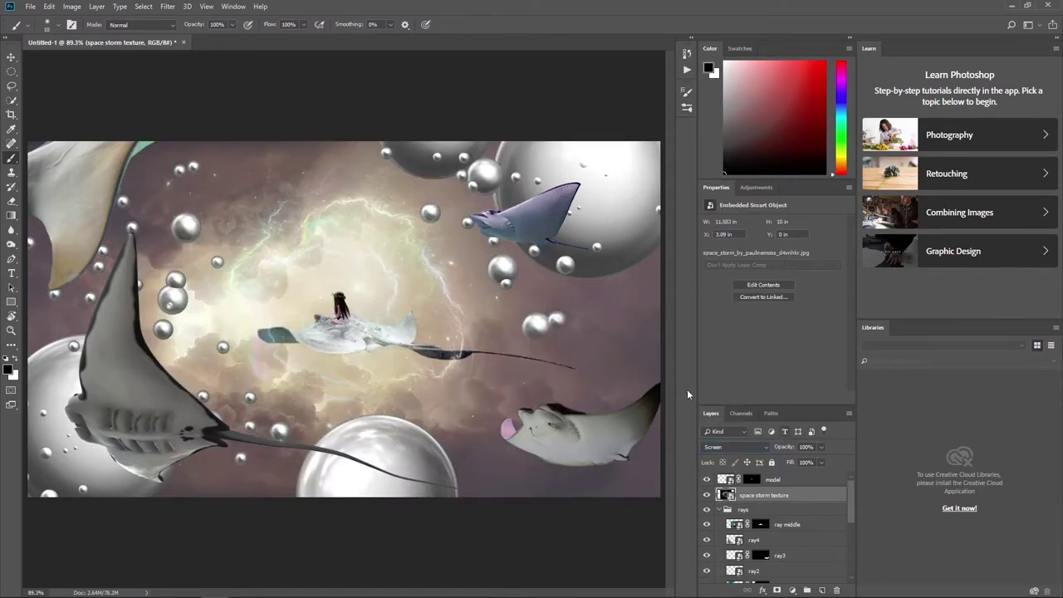
{"action": "key", "text": "ctrl+t"}
{"action": "left_click_drag", "start_coordinate": [462, 207], "coordinate": [462, 243]}
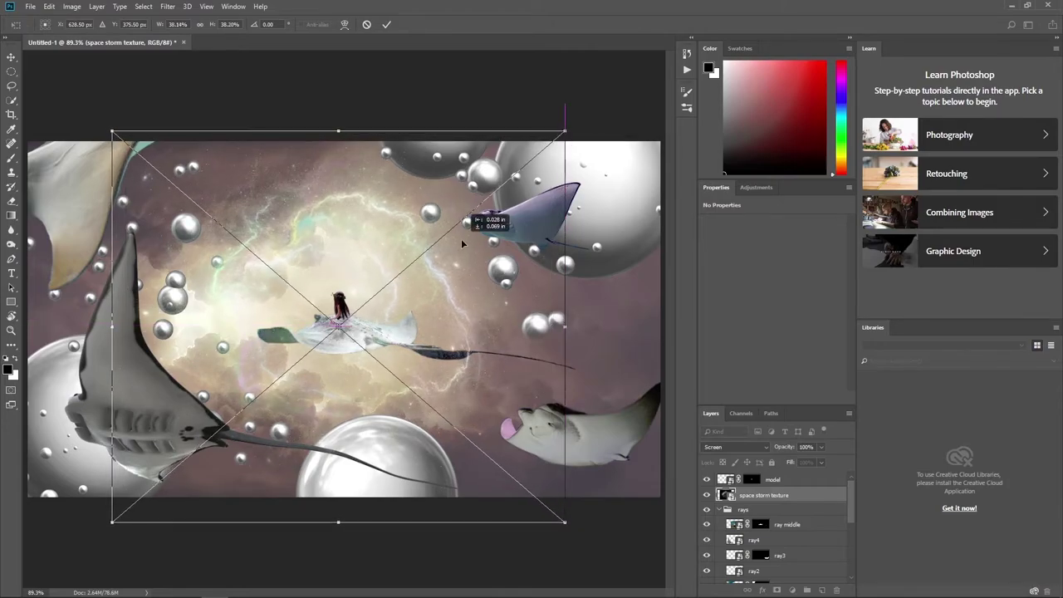
{"action": "key", "text": "Return"}
{"action": "scroll", "coordinate": [772, 529], "scroll_direction": "down", "scroll_amount": 2}
{"action": "scroll", "coordinate": [772, 529], "scroll_direction": "down", "scroll_amount": 3}
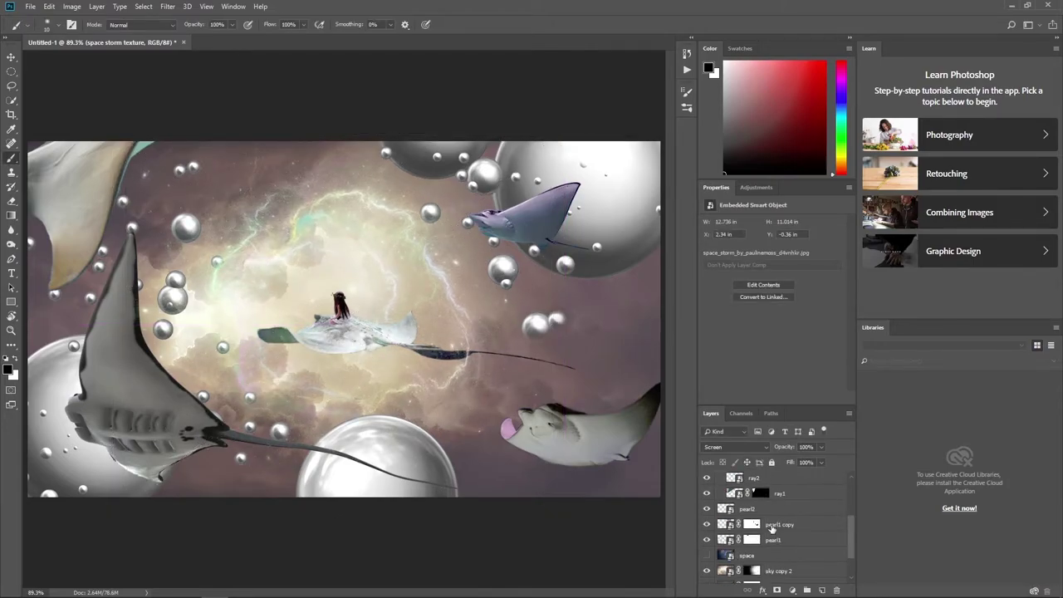
{"action": "scroll", "coordinate": [772, 529], "scroll_direction": "down", "scroll_amount": 3}
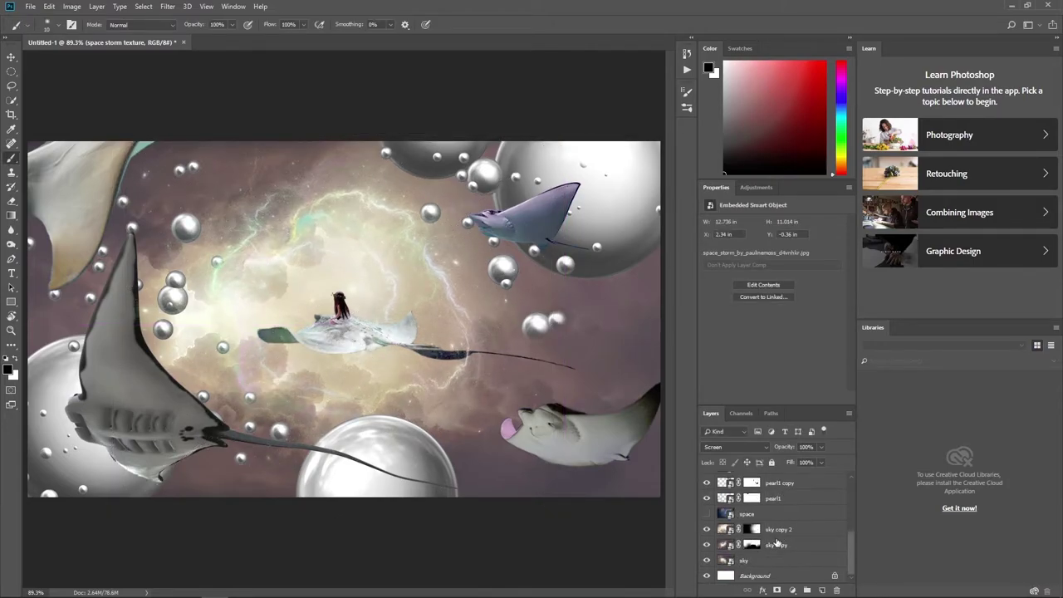
- Show the space layer, add a mask, and paint out its centre with a 900 px brush
{"action": "left_click", "coordinate": [707, 515]}
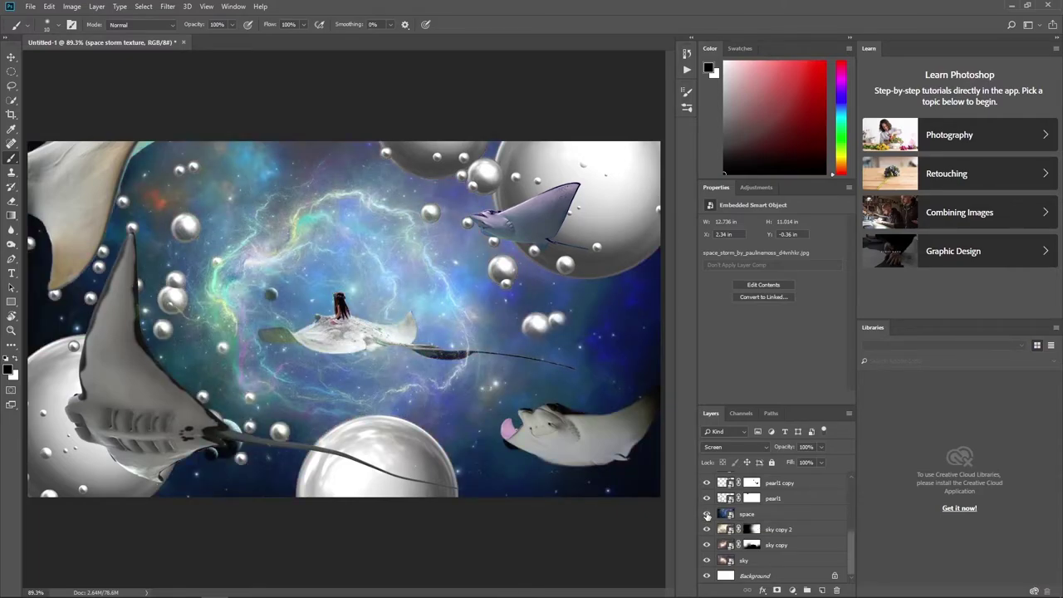
{"action": "left_click", "coordinate": [749, 515]}
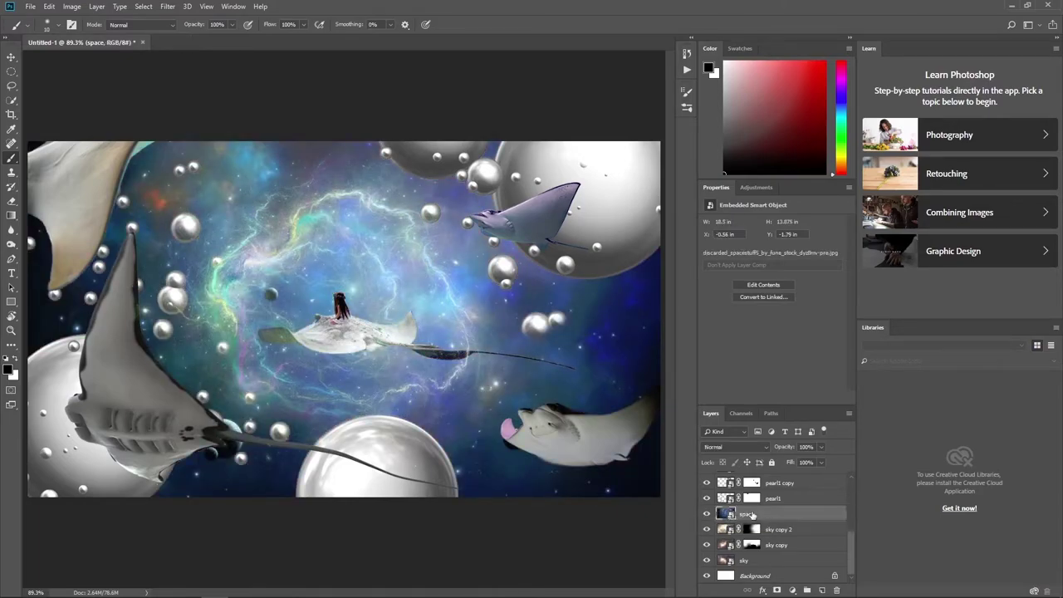
{"action": "left_click", "coordinate": [776, 589]}
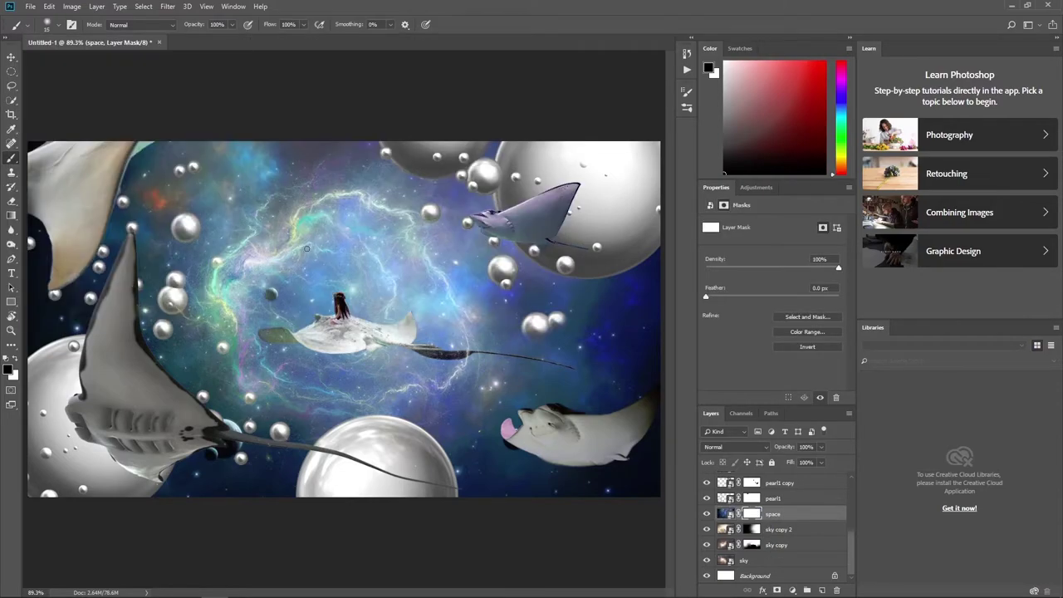
{"action": "key", "text": "bracketright"}
{"action": "key", "text": "bracketright"}
{"action": "key", "text": "bracketright"}
{"action": "mouse_move", "coordinate": [374, 282]}
{"action": "left_mouse_down"}
{"action": "mouse_move", "coordinate": [329, 344]}
{"action": "mouse_move", "coordinate": [177, 241]}
{"action": "mouse_move", "coordinate": [249, 540]}
{"action": "mouse_move", "coordinate": [249, 365]}
{"action": "mouse_move", "coordinate": [300, 225]}
{"action": "left_mouse_up"}
{"action": "left_click", "coordinate": [727, 513]}
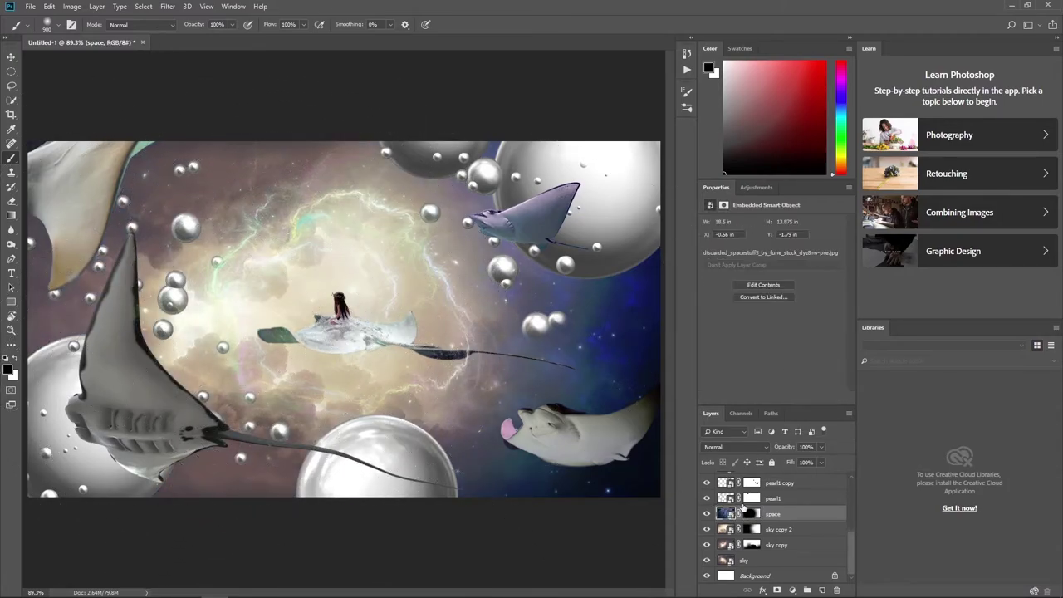
- Duplicate the space layer, flip the copy horizontally, and fit it to the canvas height
{"action": "key", "text": "ctrl+j"}
{"action": "key", "text": "ctrl+t"}
{"action": "right_click", "coordinate": [483, 269]}
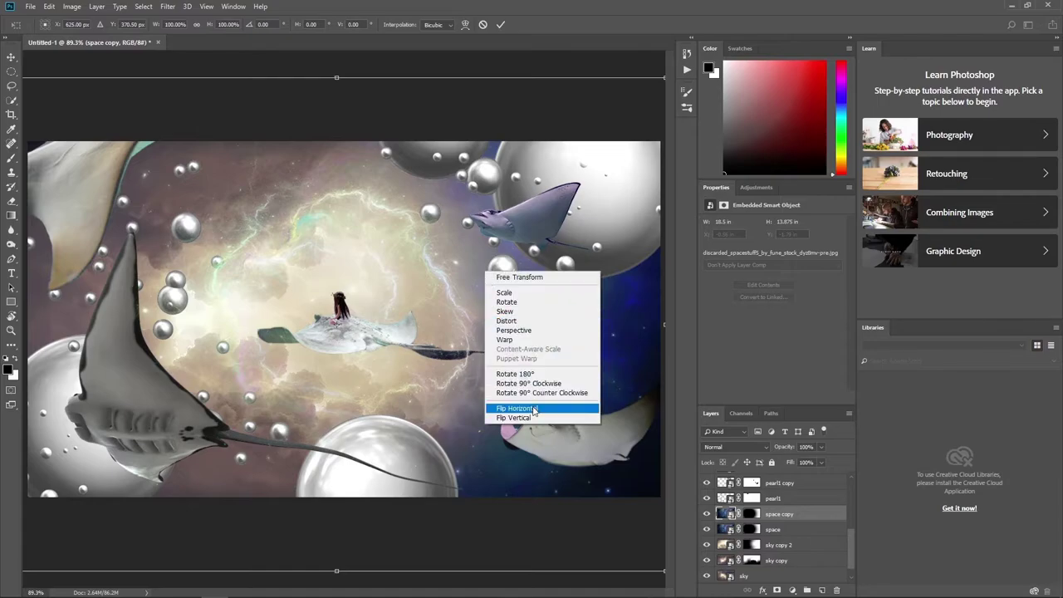
{"action": "left_click", "coordinate": [533, 409]}
{"action": "mouse_move", "coordinate": [480, 352]}
{"action": "left_mouse_down"}
{"action": "mouse_move", "coordinate": [460, 317]}
{"action": "mouse_move", "coordinate": [451, 340]}
{"action": "left_mouse_up"}
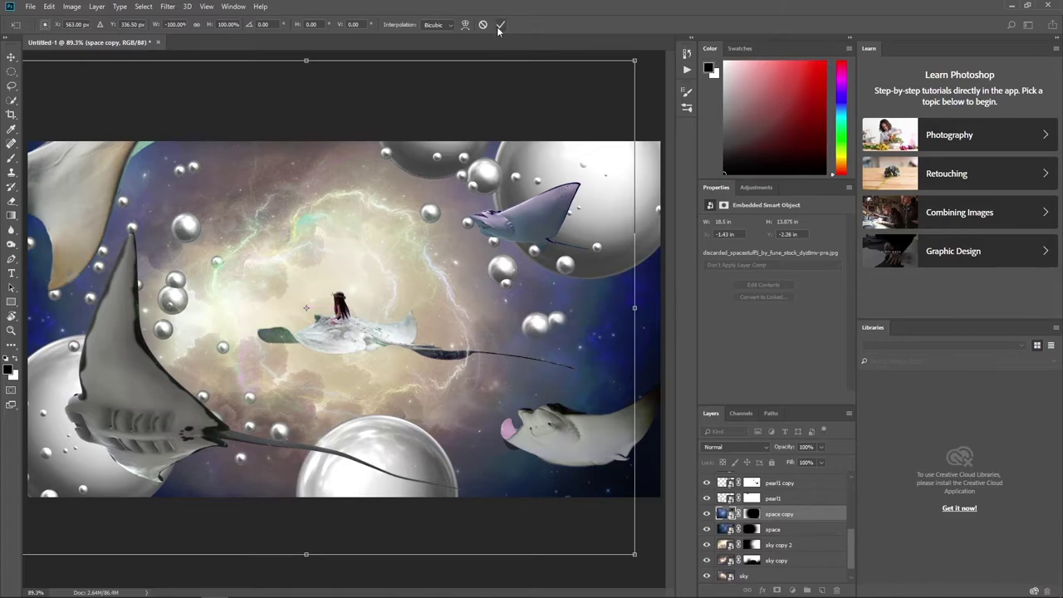
{"action": "left_click_drag", "start_coordinate": [308, 60], "coordinate": [304, 139]}
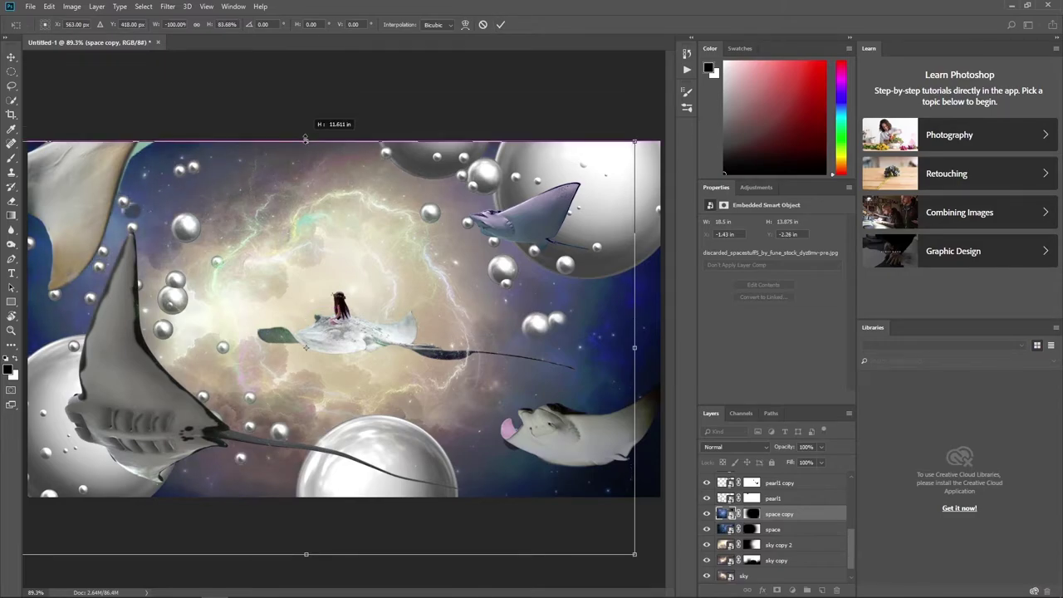
{"action": "left_click_drag", "start_coordinate": [306, 554], "coordinate": [328, 500]}
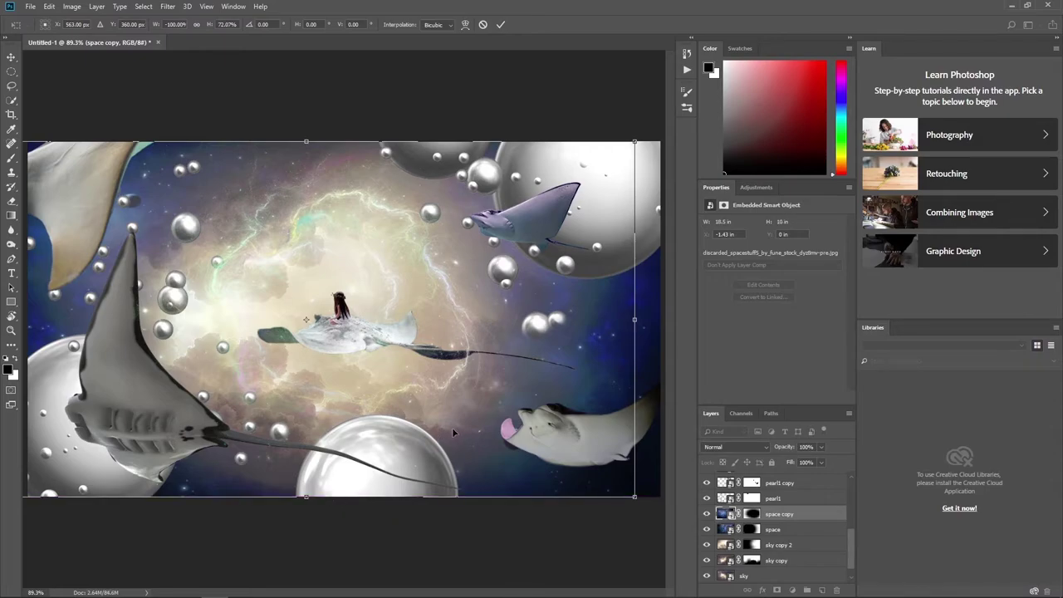
{"action": "key", "text": "Return"}
- Target the space copy's mask, hide the original space layer, and compare without the storm texture
{"action": "key", "text": "b"}
{"action": "left_click", "coordinate": [752, 514]}
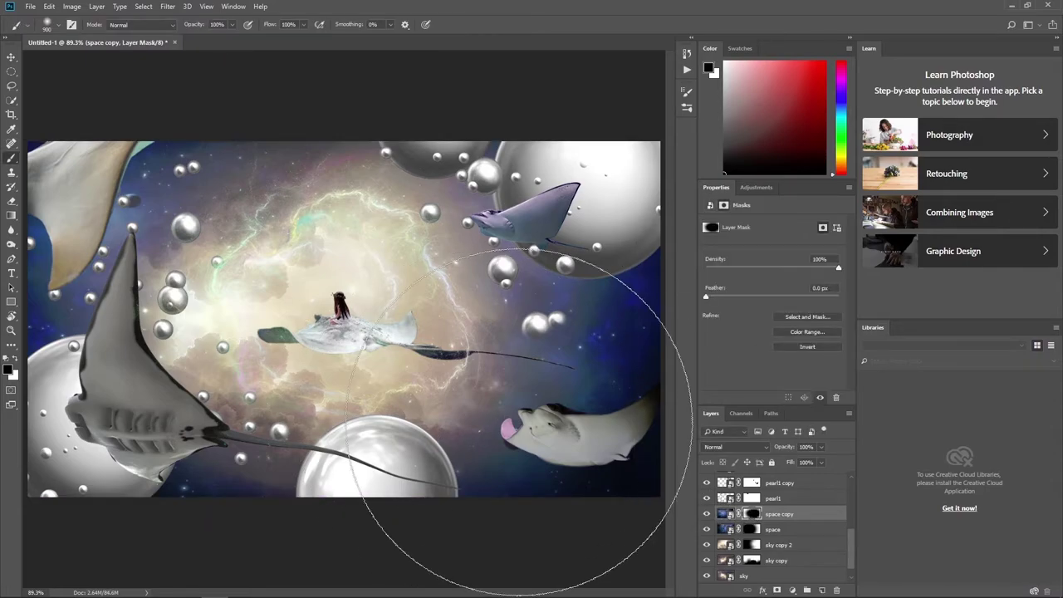
{"action": "left_click", "coordinate": [706, 535]}
{"action": "left_click", "coordinate": [707, 535]}
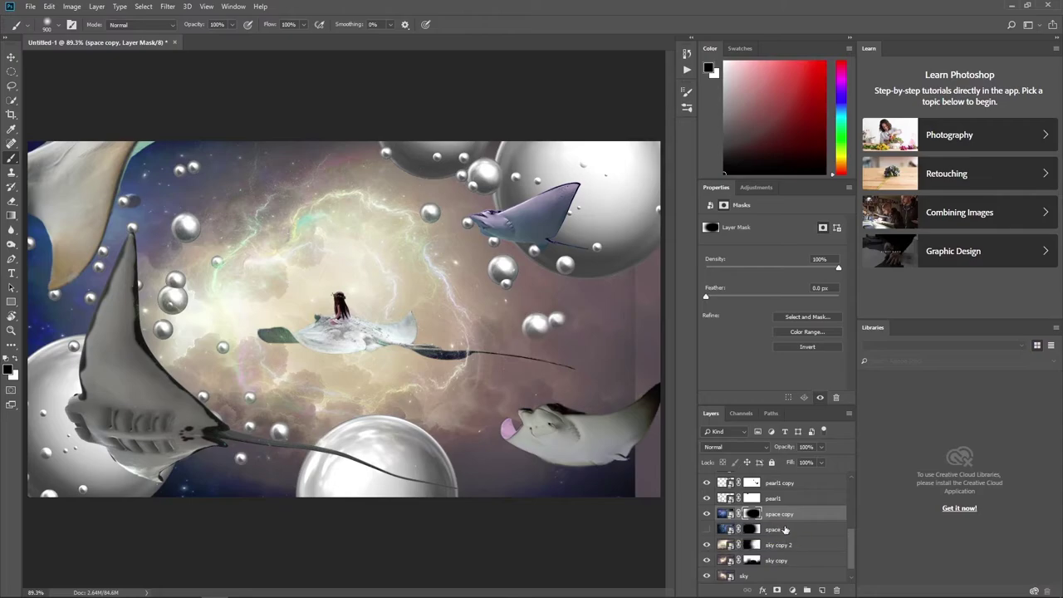
{"action": "scroll", "coordinate": [754, 529], "scroll_direction": "up", "scroll_amount": 2}
{"action": "scroll", "coordinate": [754, 523], "scroll_direction": "up", "scroll_amount": 2}
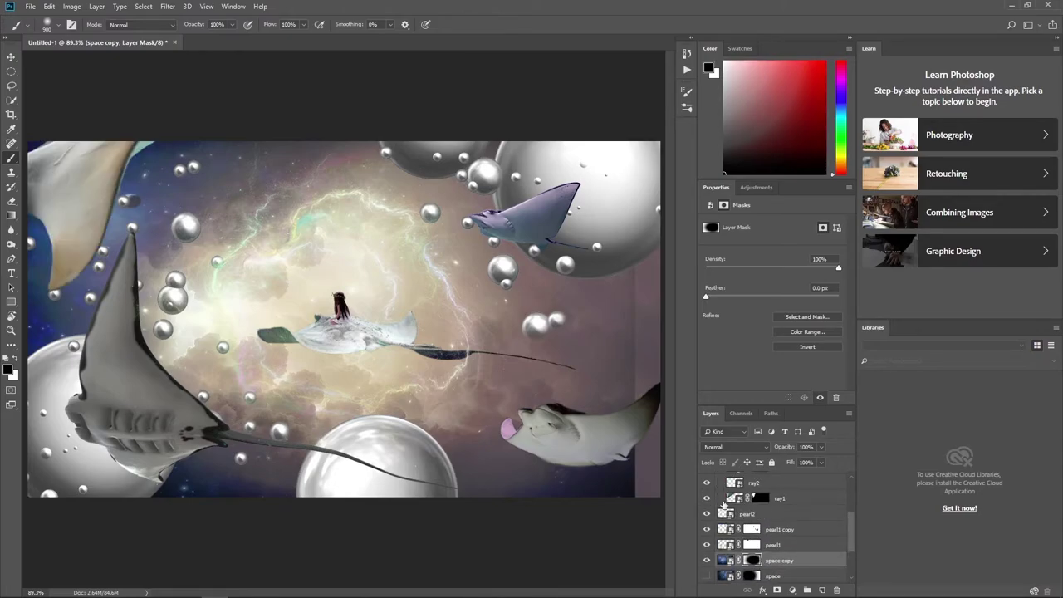
{"action": "scroll", "coordinate": [774, 513], "scroll_direction": "up", "scroll_amount": 2}
{"action": "left_click", "coordinate": [706, 494]}
{"action": "left_click", "coordinate": [706, 495]}
{"action": "scroll", "coordinate": [792, 521], "scroll_direction": "down", "scroll_amount": 2}
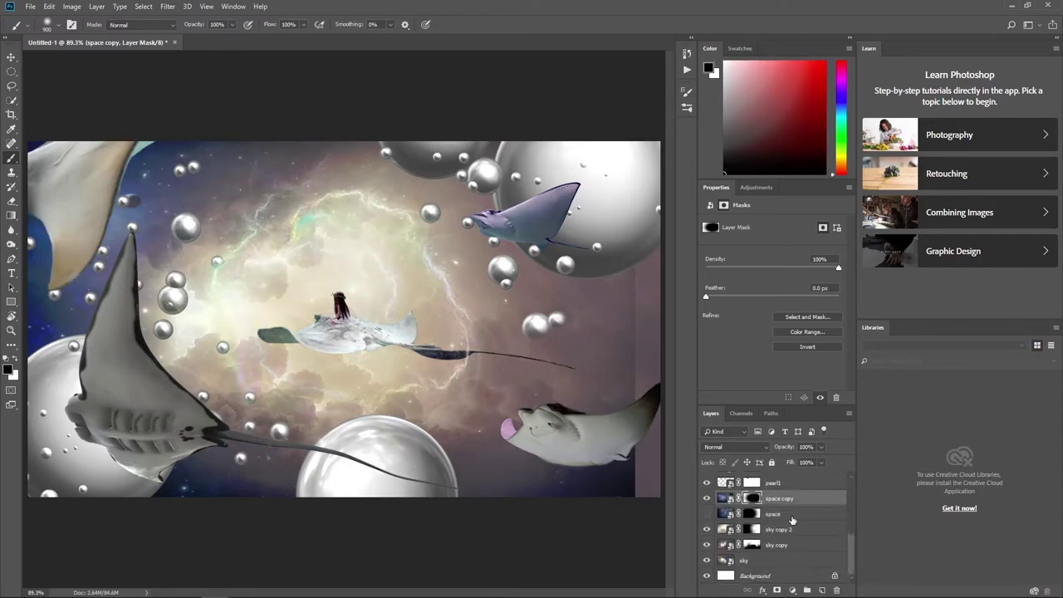
{"action": "scroll", "coordinate": [792, 522], "scroll_direction": "down", "scroll_amount": 1}
{"action": "scroll", "coordinate": [793, 521], "scroll_direction": "down", "scroll_amount": 1}
{"action": "scroll", "coordinate": [792, 521], "scroll_direction": "up", "scroll_amount": 2}
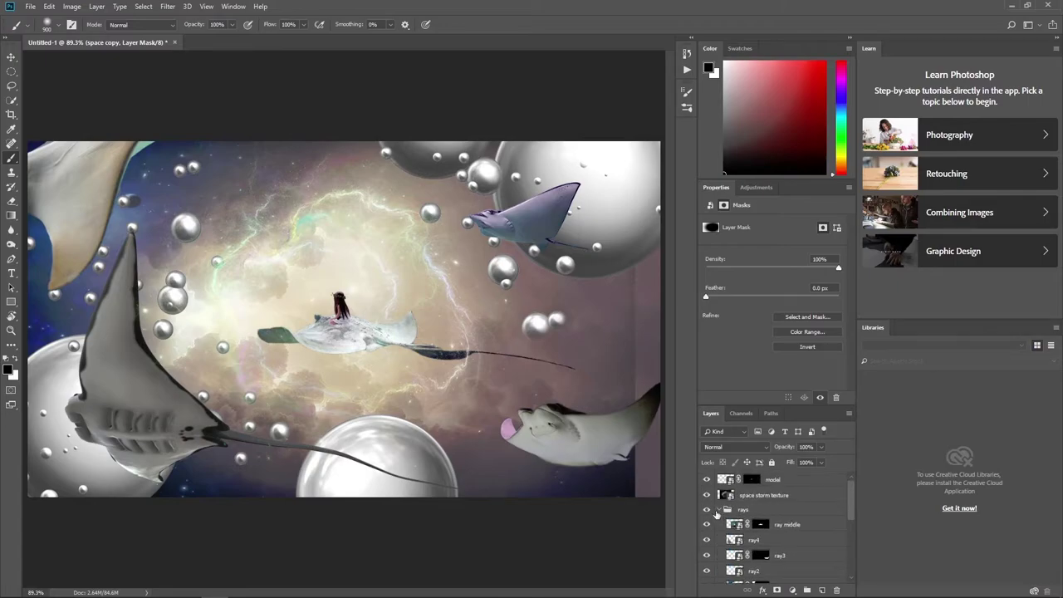
- Collapse the rays group and target the sky copy 2 layer mask for brushing
{"action": "left_click", "coordinate": [717, 509]}
{"action": "scroll", "coordinate": [786, 520], "scroll_direction": "down", "scroll_amount": 2}
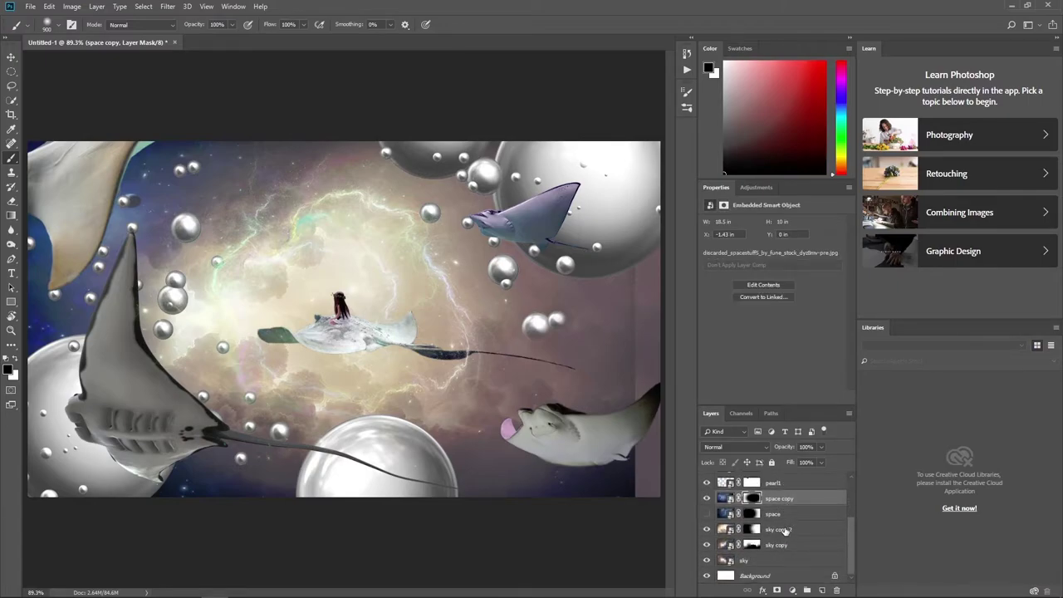
{"action": "left_click", "coordinate": [12, 57]}
{"action": "left_click", "coordinate": [752, 529]}
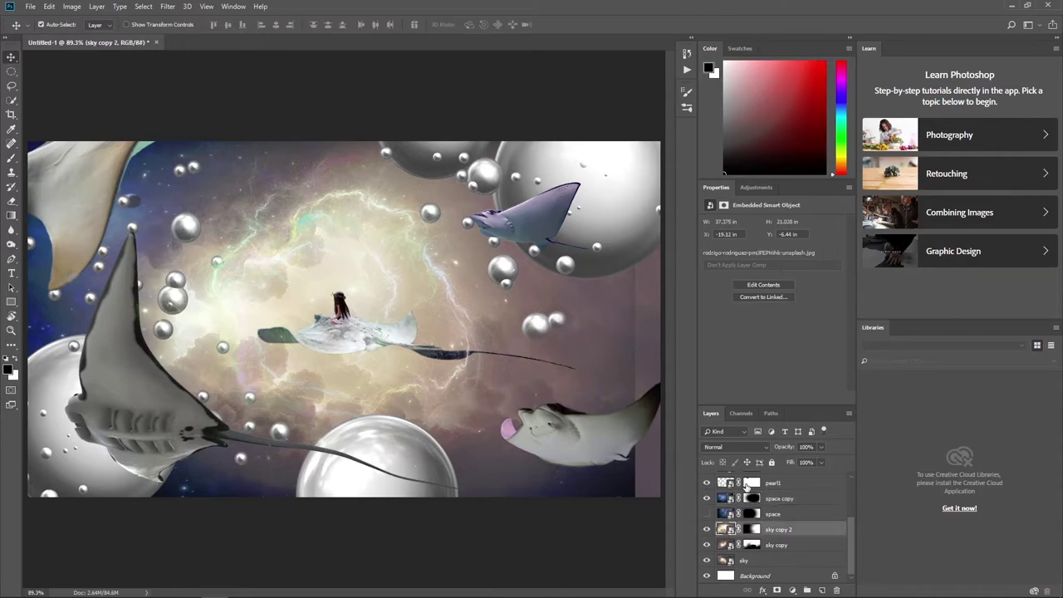
{"action": "left_click", "coordinate": [17, 161]}
{"action": "left_click", "coordinate": [751, 529]}
- Hide the sky along the right and lower-right edges with a 150 px brush
{"action": "key", "text": "bracketleft"}
{"action": "key", "text": "bracketleft"}
{"action": "key", "text": "bracketleft"}
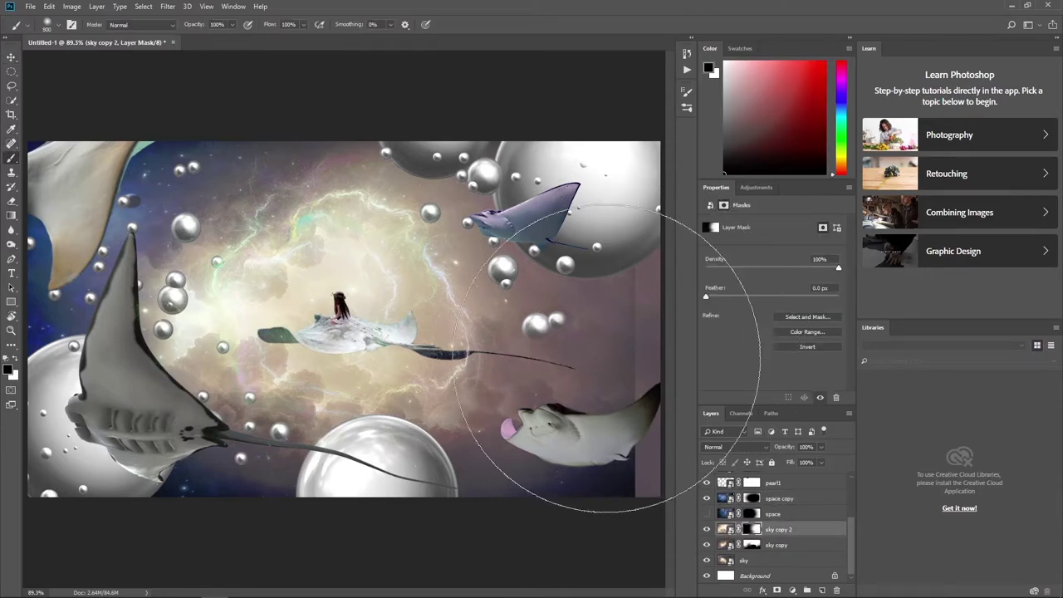
{"action": "mouse_move", "coordinate": [634, 270]}
{"action": "left_mouse_down"}
{"action": "mouse_move", "coordinate": [628, 289]}
{"action": "mouse_move", "coordinate": [653, 359]}
{"action": "left_mouse_up"}
{"action": "left_click_drag", "start_coordinate": [660, 436], "coordinate": [622, 337]}
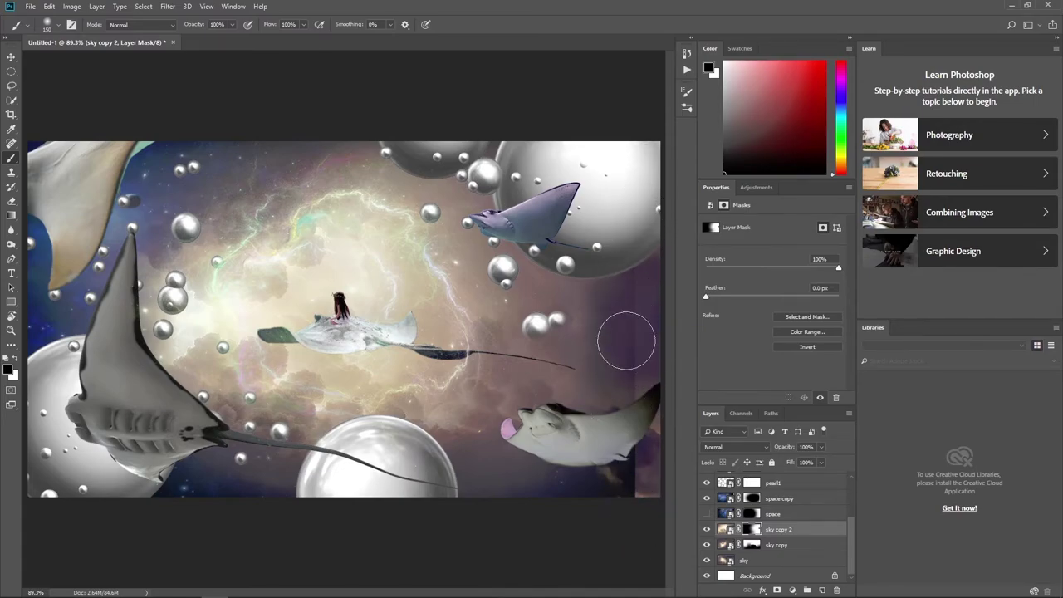
{"action": "left_click", "coordinate": [707, 547]}
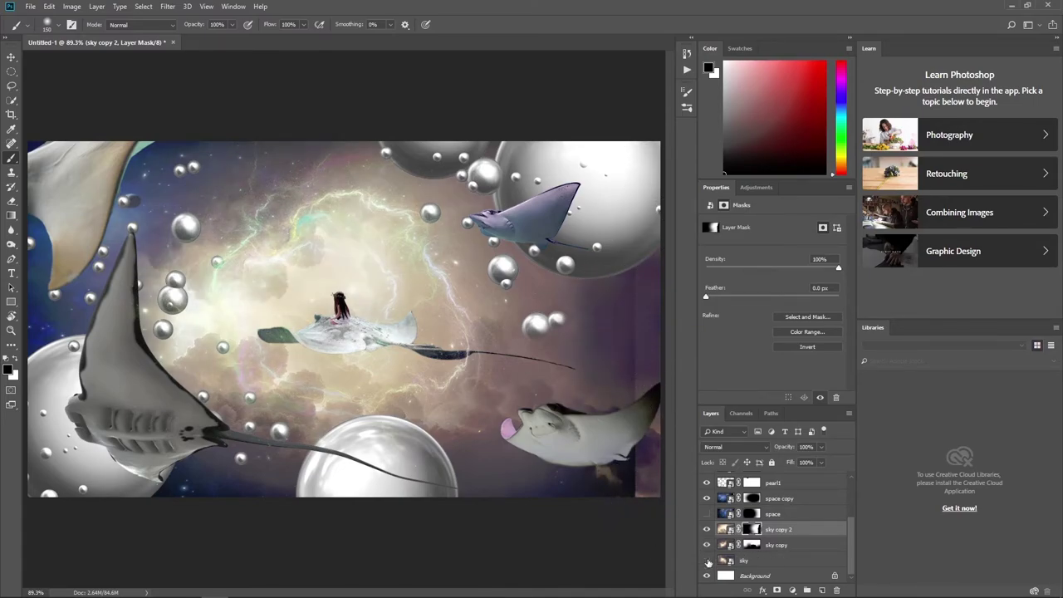
{"action": "left_click", "coordinate": [707, 561]}
{"action": "left_click", "coordinate": [708, 561]}
- Darken the area below the right manta ray on the space copy's mask
{"action": "left_click", "coordinate": [707, 499]}
{"action": "left_click", "coordinate": [752, 498]}
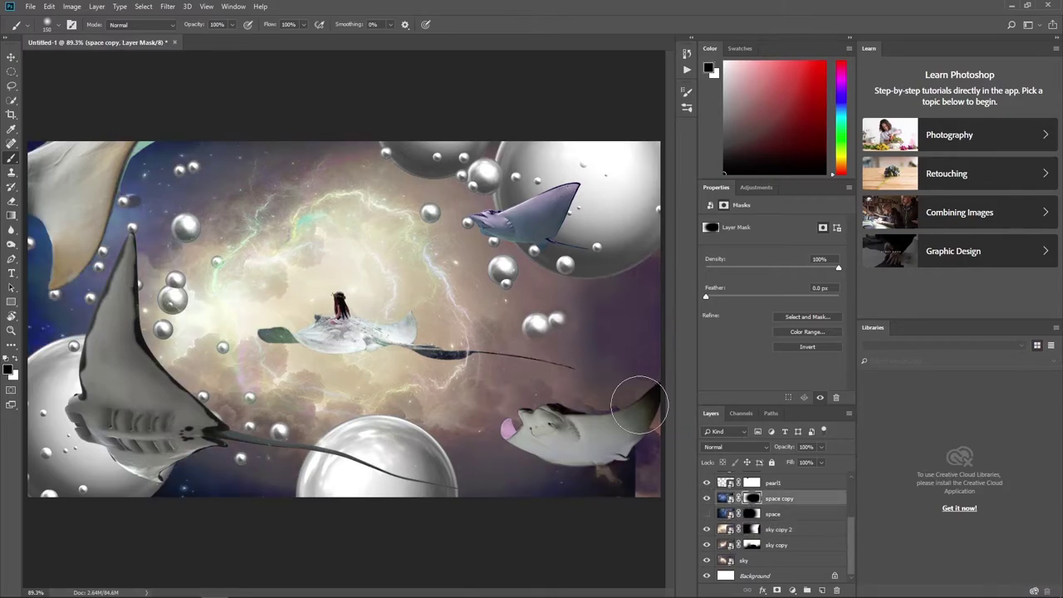
{"action": "left_click_drag", "start_coordinate": [639, 405], "coordinate": [644, 458]}
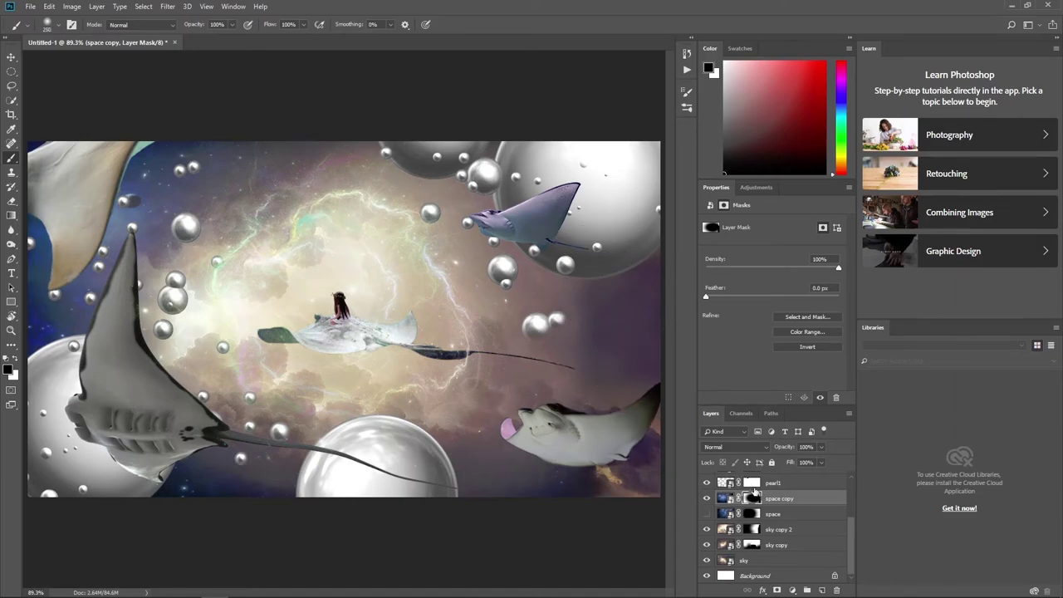
- Show the starry space layer, compare sky copy 2, and target its mask with a 300 px brush
{"action": "left_click", "coordinate": [706, 513]}
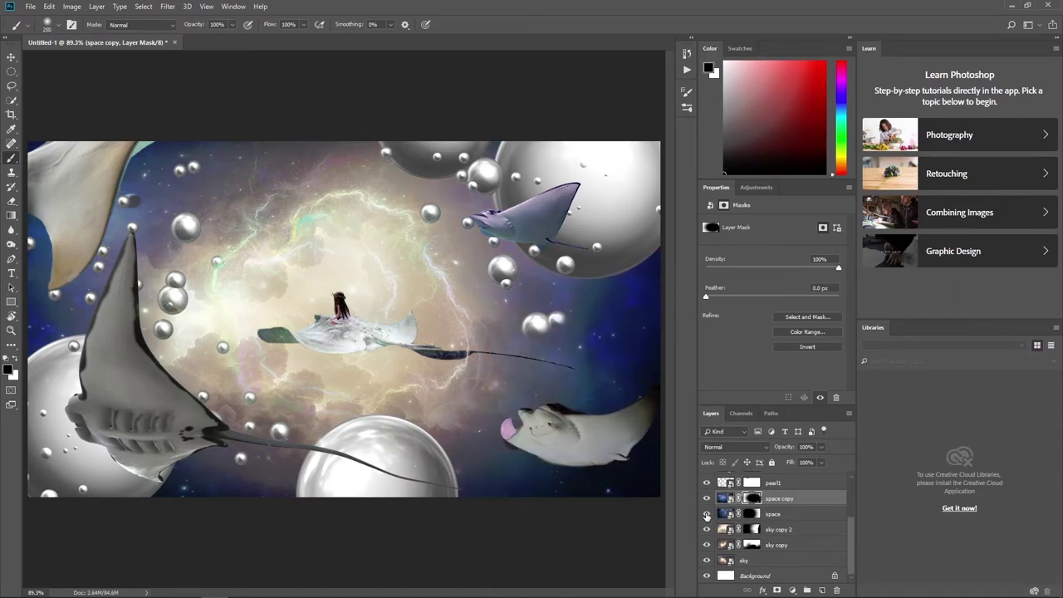
{"action": "left_click", "coordinate": [707, 514]}
{"action": "left_click", "coordinate": [707, 529]}
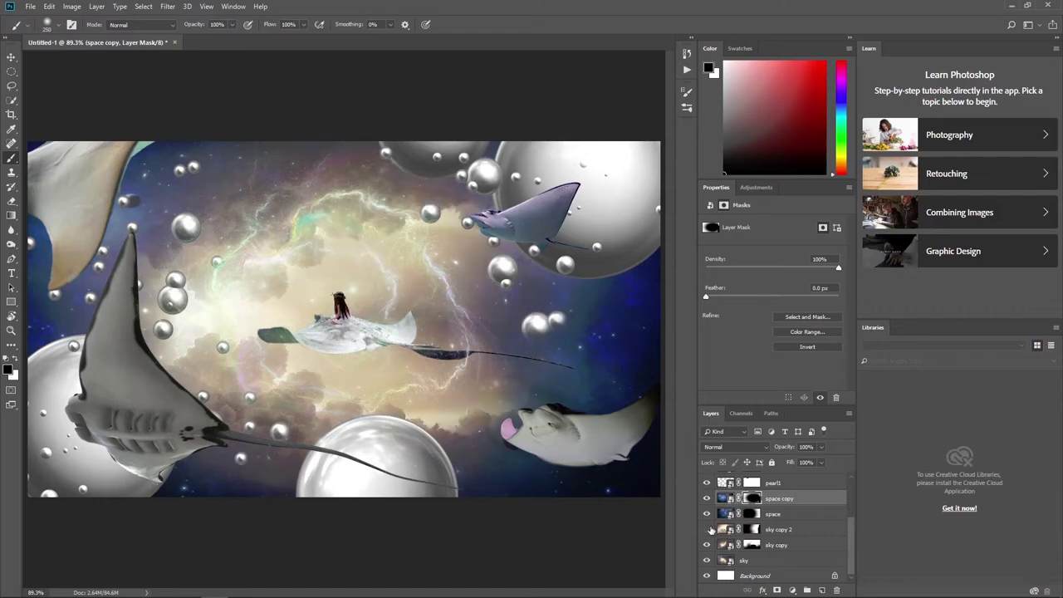
{"action": "left_click", "coordinate": [773, 529]}
{"action": "key", "text": "bracketright"}
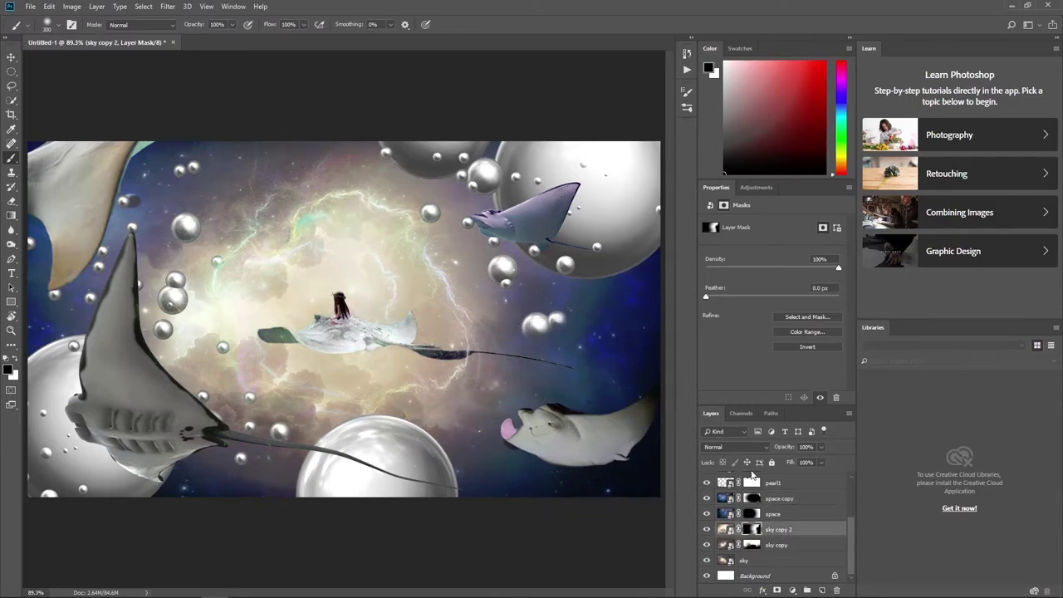
{"action": "left_click", "coordinate": [707, 529]}
{"action": "left_click", "coordinate": [706, 529]}
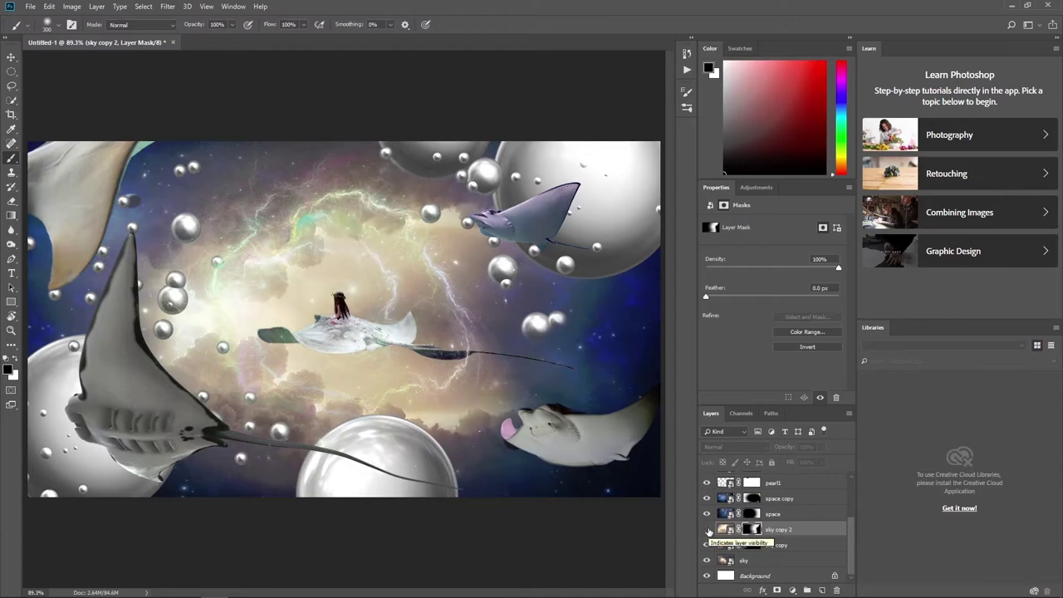
{"action": "left_click", "coordinate": [706, 529]}
- Hide part of the central glow on the sky copy 2 mask
{"action": "mouse_move", "coordinate": [372, 266]}
{"action": "left_mouse_down"}
{"action": "mouse_move", "coordinate": [398, 274]}
{"action": "mouse_move", "coordinate": [355, 368]}
{"action": "mouse_move", "coordinate": [273, 332]}
{"action": "mouse_move", "coordinate": [476, 314]}
{"action": "left_mouse_up"}
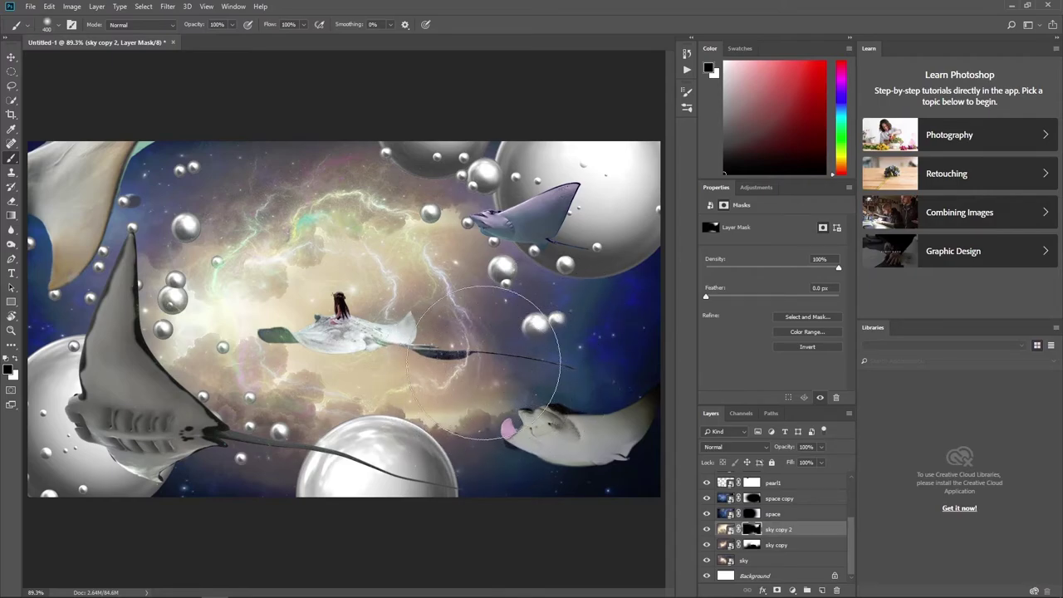
{"action": "key", "text": "x"}
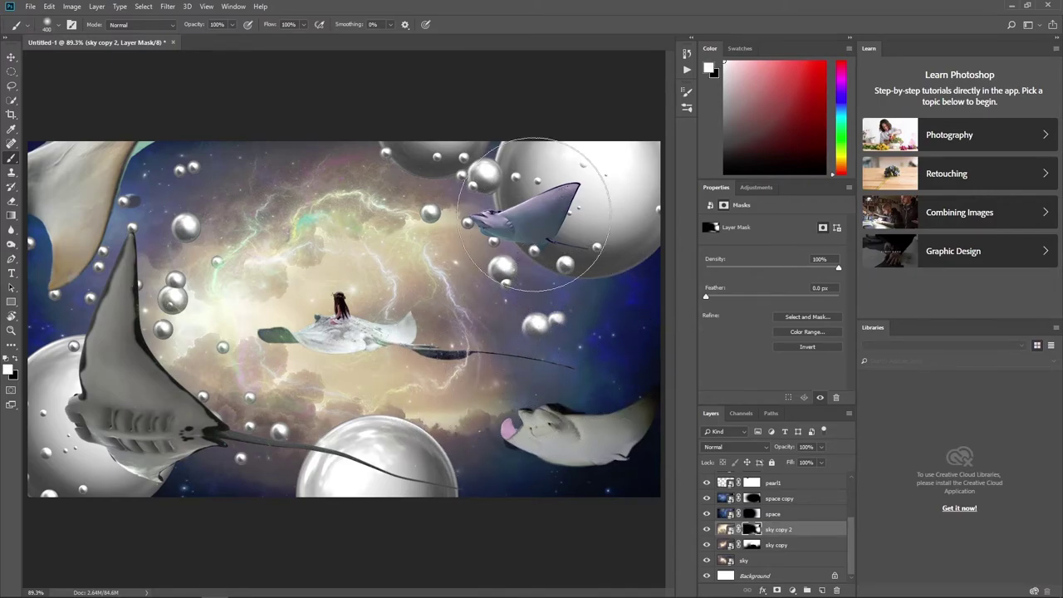
{"action": "key", "text": "x"}
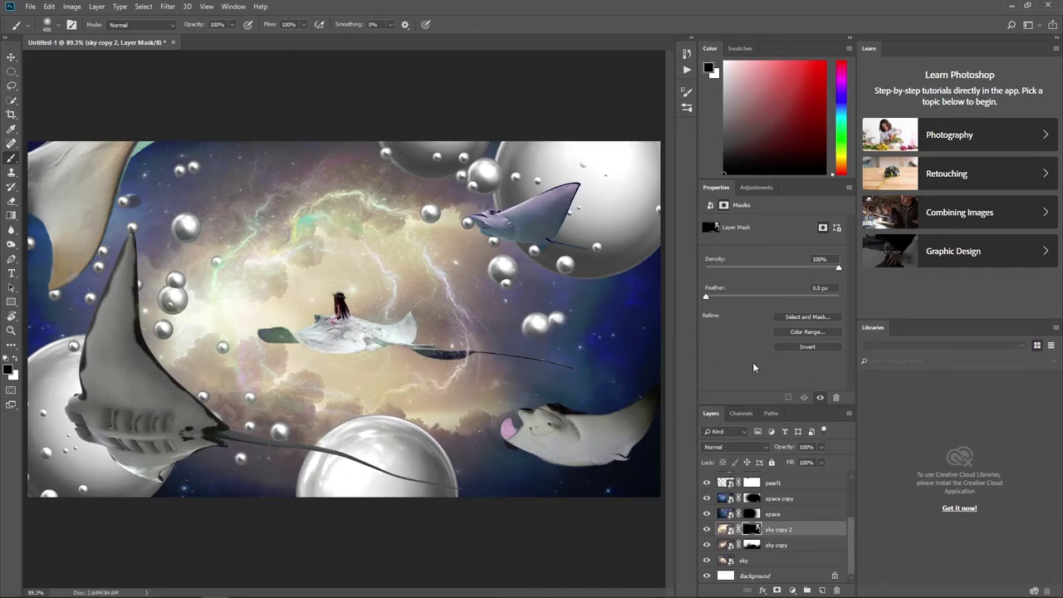
- Compare the space copy, then mask away blue space on the right of the space layer
{"action": "left_click", "coordinate": [707, 499]}
{"action": "left_click", "coordinate": [772, 514]}
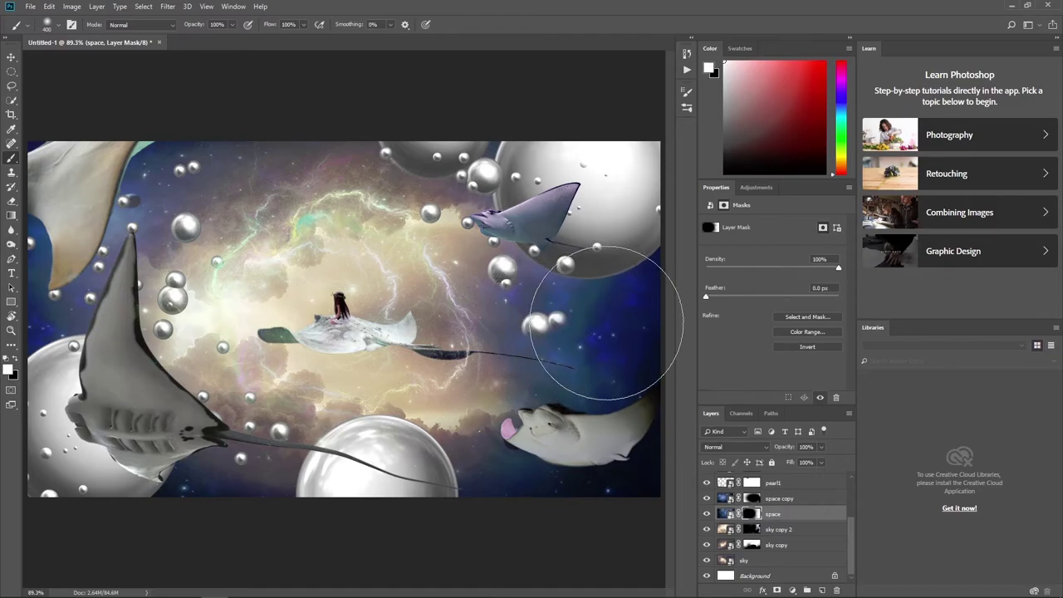
{"action": "mouse_move", "coordinate": [604, 332]}
{"action": "left_mouse_down"}
{"action": "mouse_move", "coordinate": [644, 307]}
{"action": "mouse_move", "coordinate": [606, 332]}
{"action": "left_mouse_up"}
{"action": "key", "text": "x"}
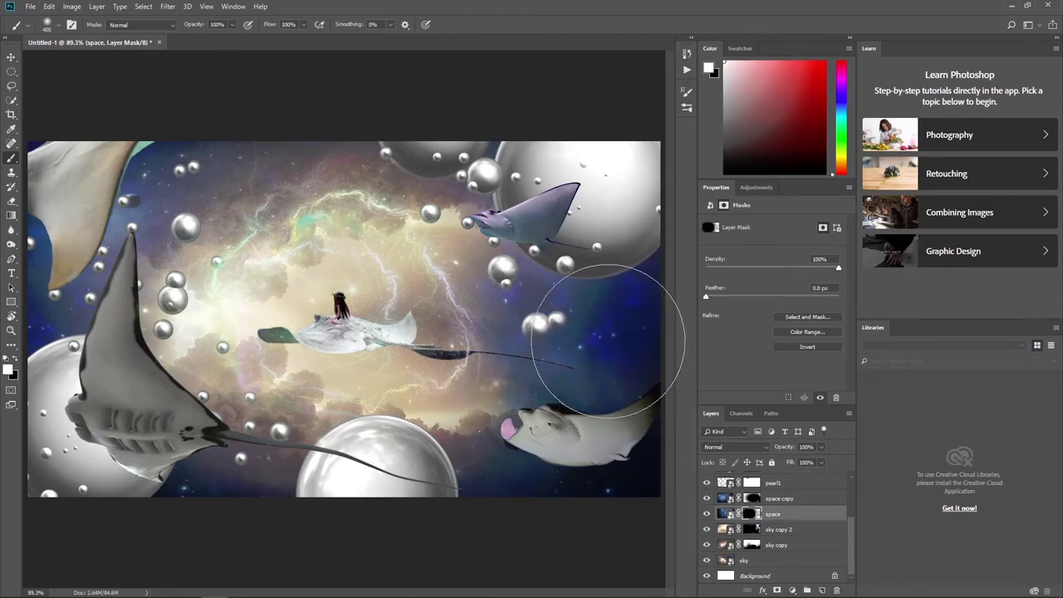
{"action": "key", "text": "x"}
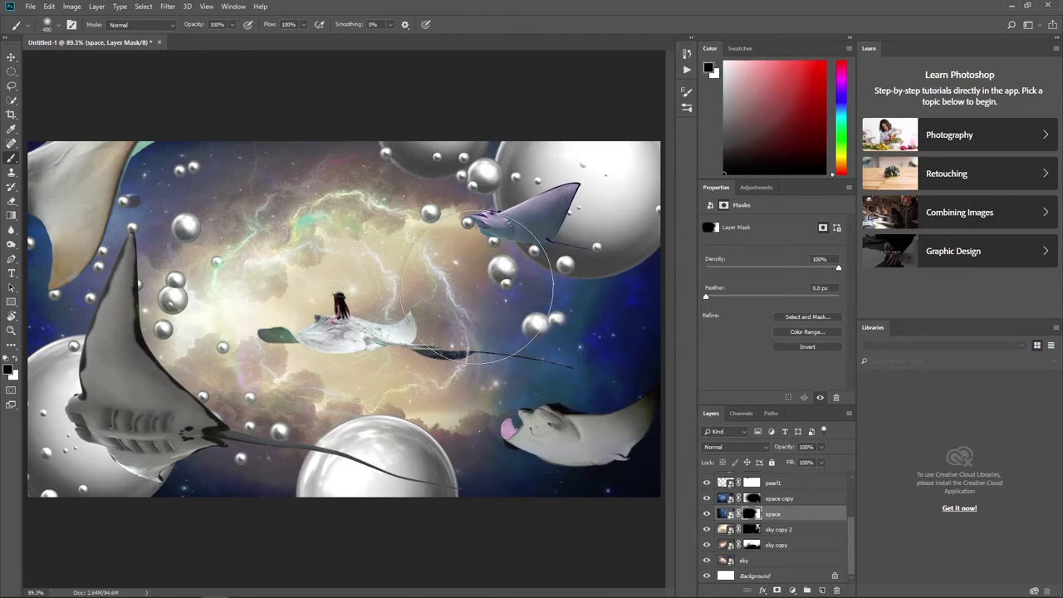
- Refine the space mask near the lower centre and fade it around the lower-right manta
{"action": "mouse_move", "coordinate": [473, 324]}
{"action": "left_mouse_down"}
{"action": "mouse_move", "coordinate": [440, 463]}
{"action": "mouse_move", "coordinate": [228, 485]}
{"action": "left_mouse_up"}
{"action": "key", "text": "x"}
{"action": "key", "text": "x"}
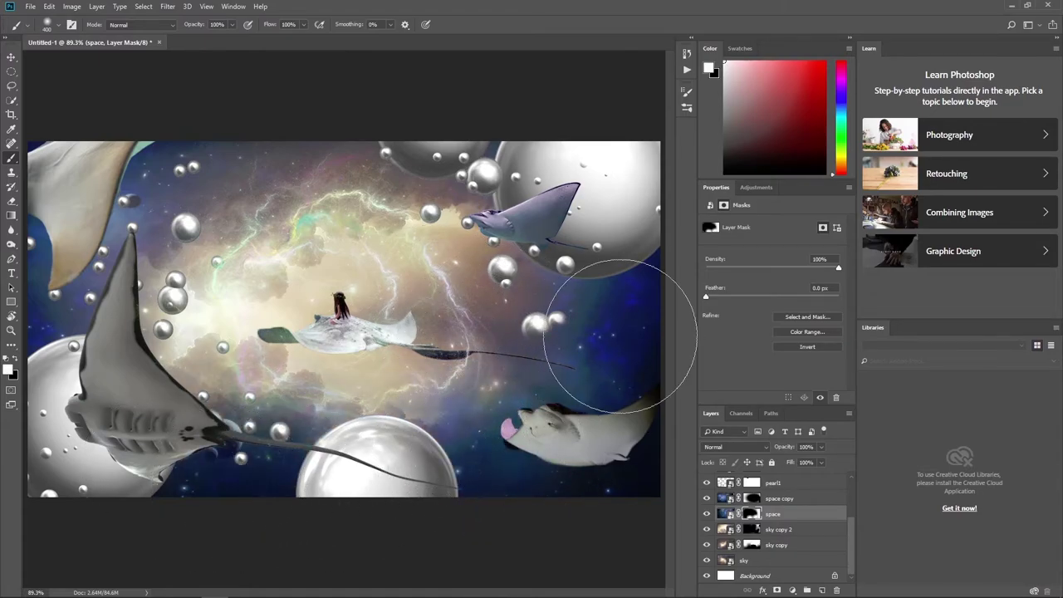
{"action": "left_click_drag", "start_coordinate": [415, 382], "coordinate": [341, 386]}
{"action": "mouse_move", "coordinate": [462, 277]}
{"action": "left_mouse_down"}
{"action": "mouse_move", "coordinate": [617, 274]}
{"action": "mouse_move", "coordinate": [622, 321]}
{"action": "mouse_move", "coordinate": [593, 356]}
{"action": "mouse_move", "coordinate": [632, 383]}
{"action": "left_mouse_up"}
{"action": "key", "text": "x"}
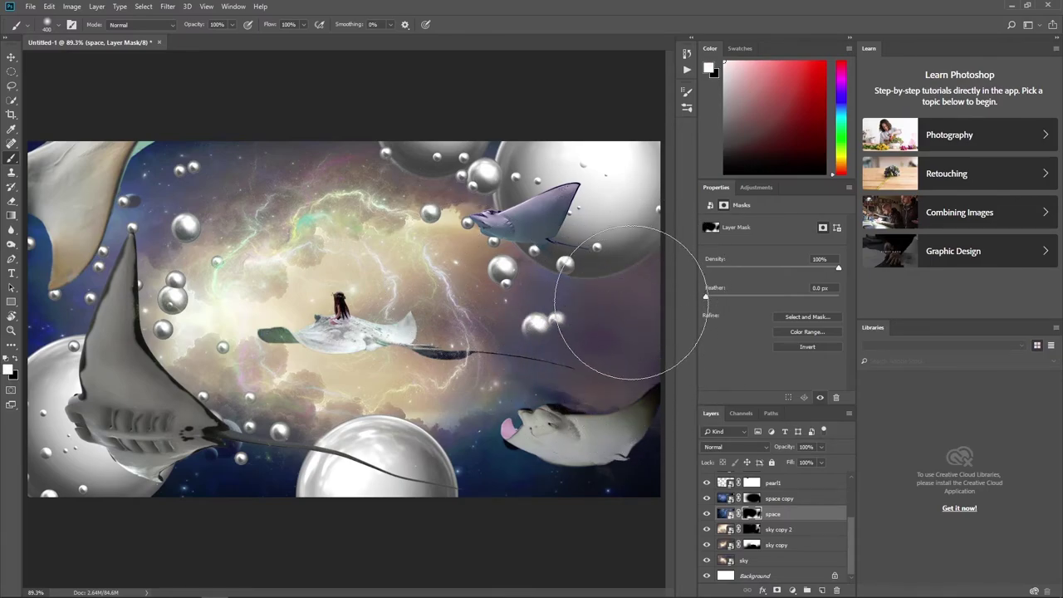
{"action": "left_click_drag", "start_coordinate": [640, 324], "coordinate": [562, 419]}
{"action": "scroll", "coordinate": [811, 517], "scroll_direction": "up", "scroll_amount": 2}
{"action": "scroll", "coordinate": [814, 517], "scroll_direction": "up", "scroll_amount": 3}
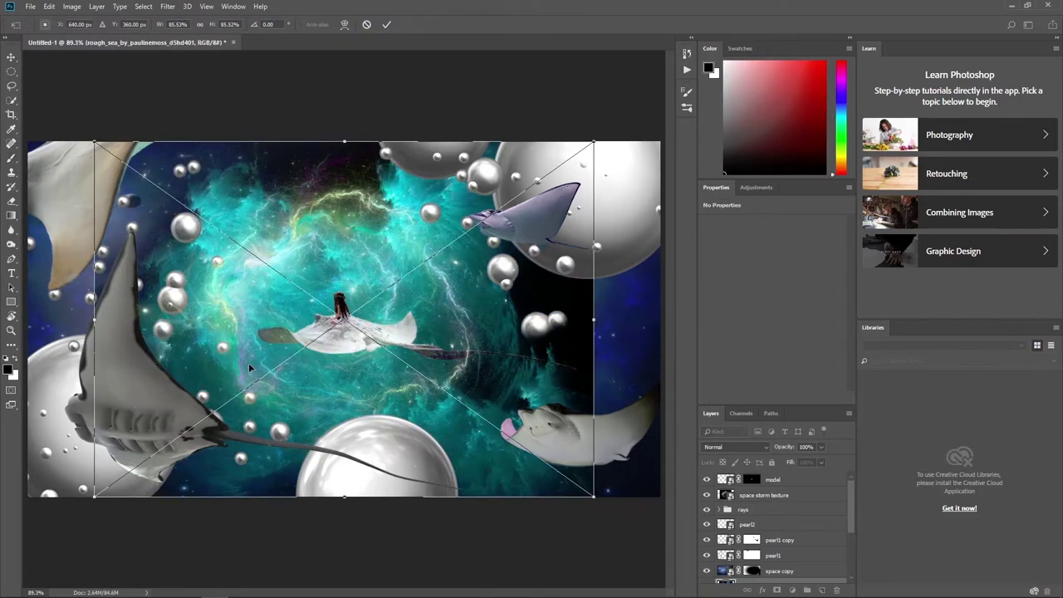
- Commit the rough-sea texture, move it just below the rays group, and set Screen blend mode
{"action": "left_click", "coordinate": [387, 22]}
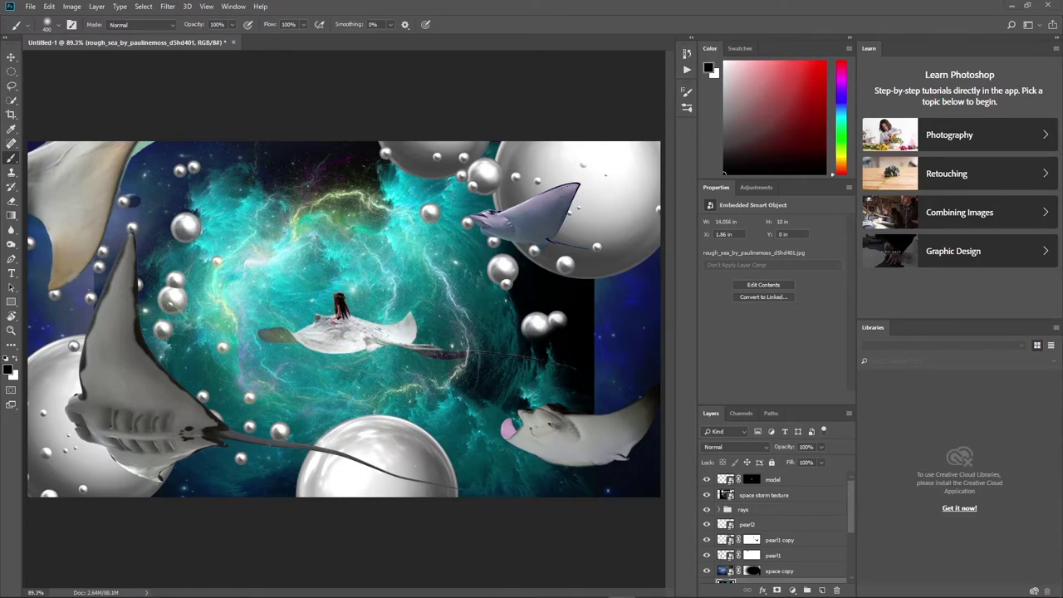
{"action": "scroll", "coordinate": [738, 571], "scroll_direction": "down", "scroll_amount": 1}
{"action": "left_click_drag", "start_coordinate": [725, 573], "coordinate": [745, 509]}
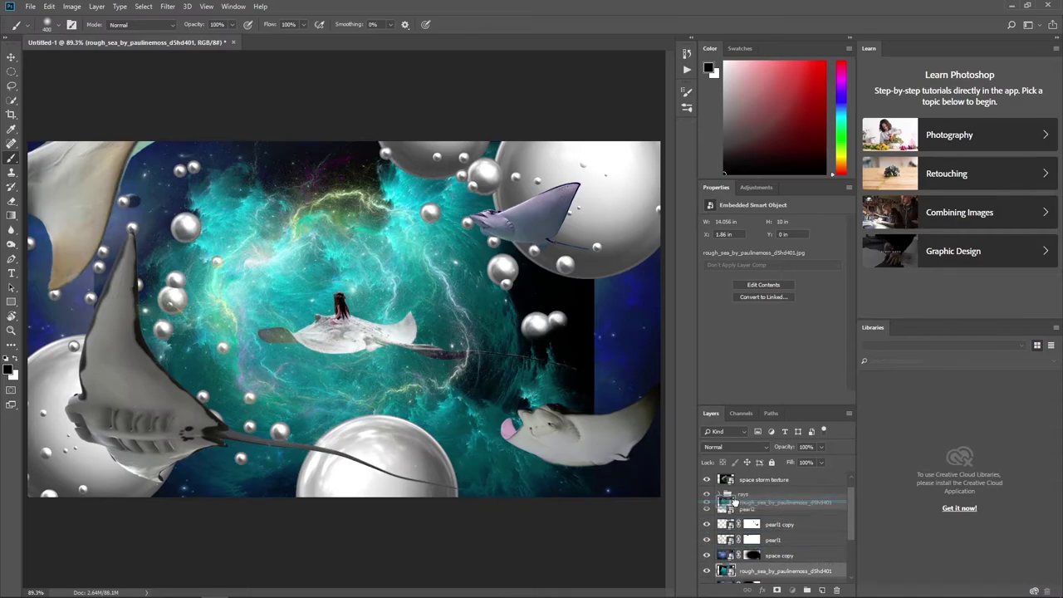
{"action": "left_click", "coordinate": [746, 445]}
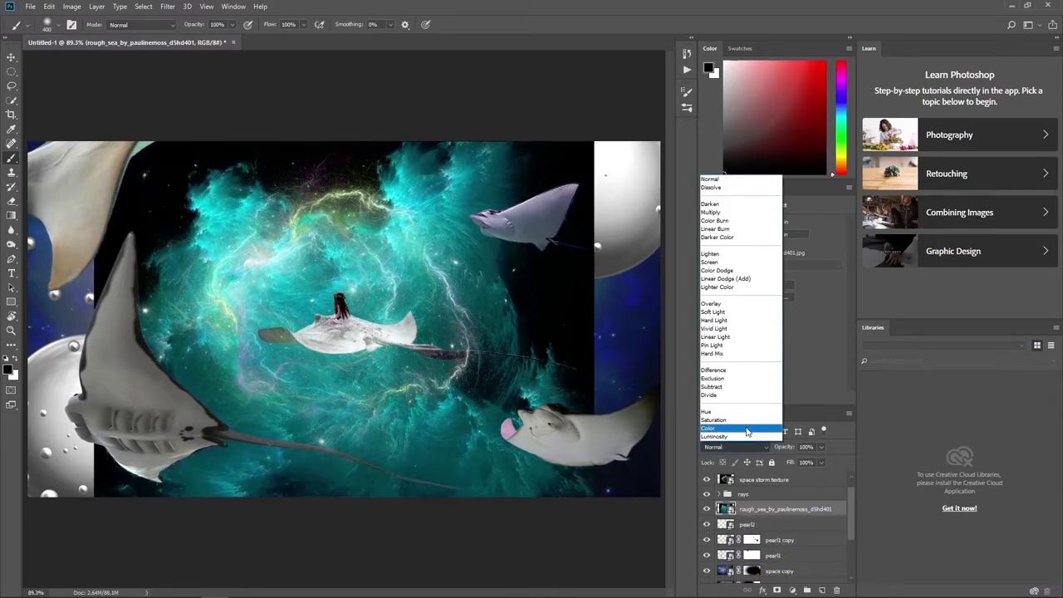
{"action": "left_click", "coordinate": [721, 260]}
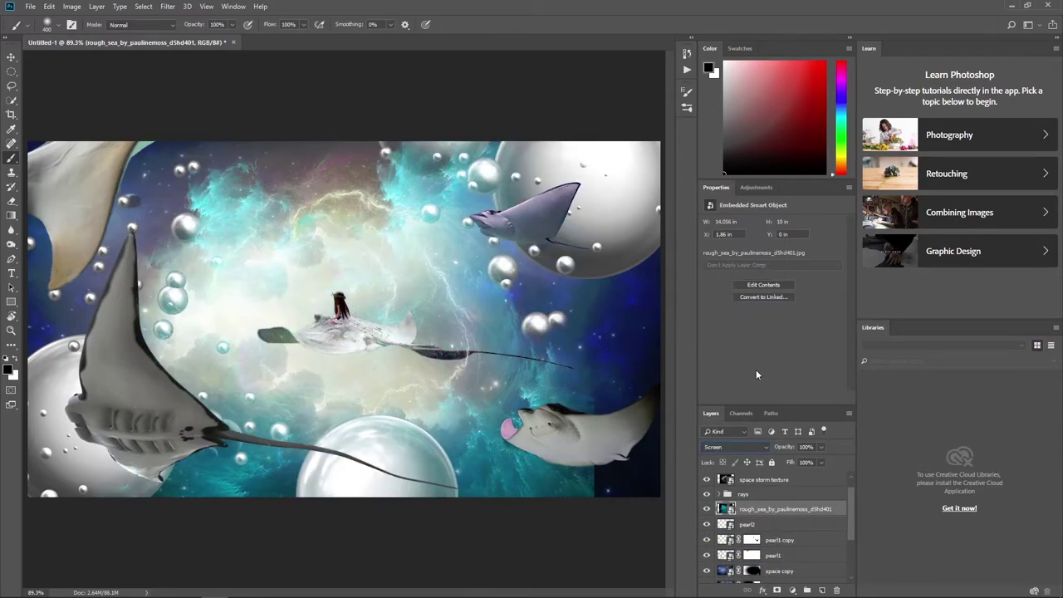
- Add a mask to the rough-sea layer and paint it off the lower-right manta ray
{"action": "left_click", "coordinate": [777, 589]}
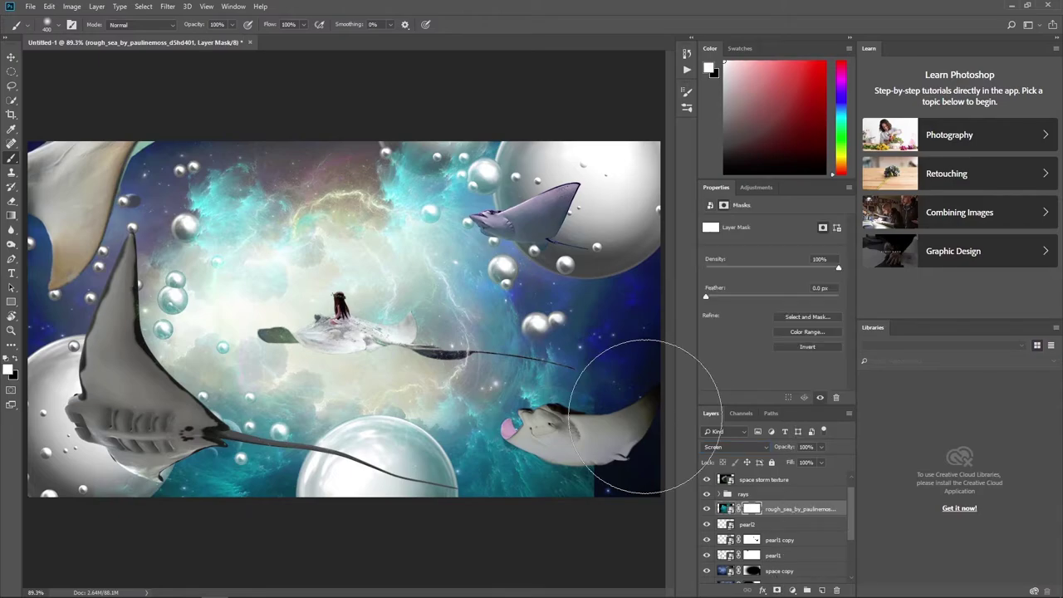
{"action": "key", "text": "x"}
{"action": "left_click_drag", "start_coordinate": [628, 463], "coordinate": [569, 498]}
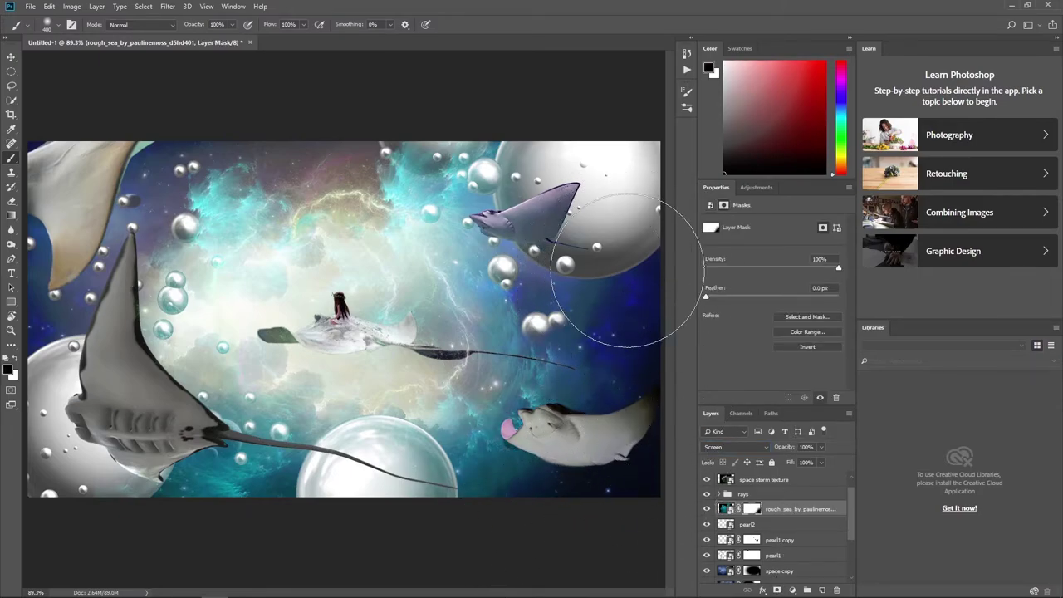
- Add a Hue/Saturation adjustment that colorizes the rough-sea texture at saturation 25
{"action": "left_click", "coordinate": [792, 589]}
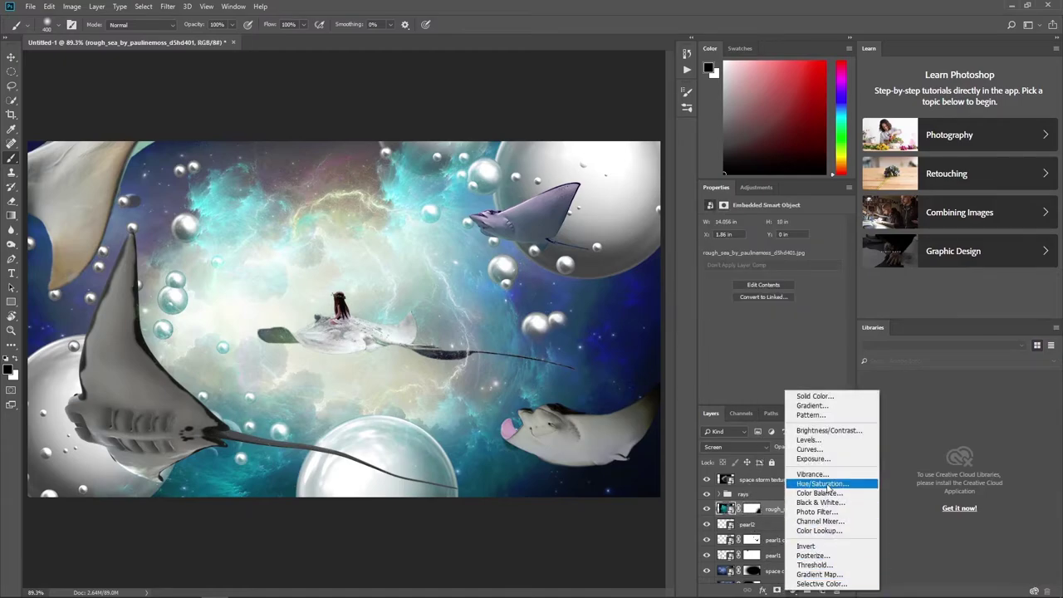
{"action": "left_click", "coordinate": [818, 482]}
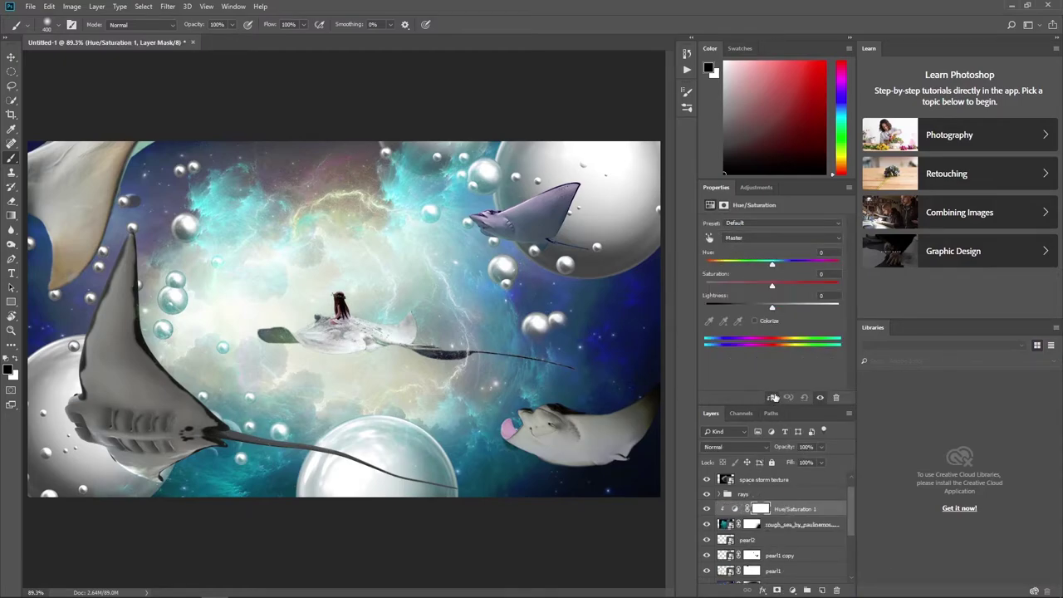
{"action": "left_click", "coordinate": [756, 322]}
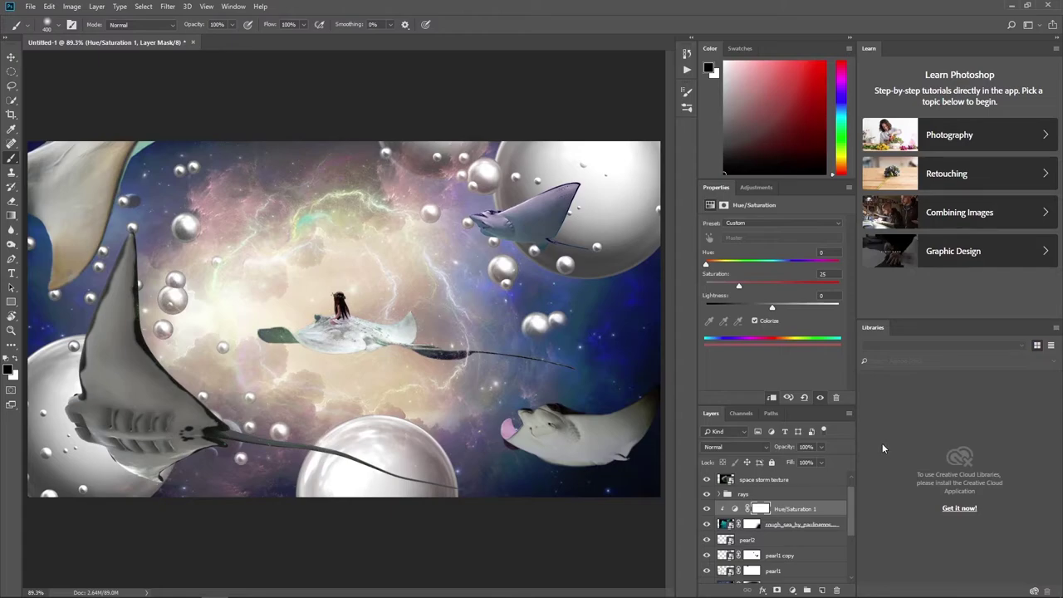
- Create a new empty layer named 'beam light'
{"action": "left_click", "coordinate": [822, 591]}
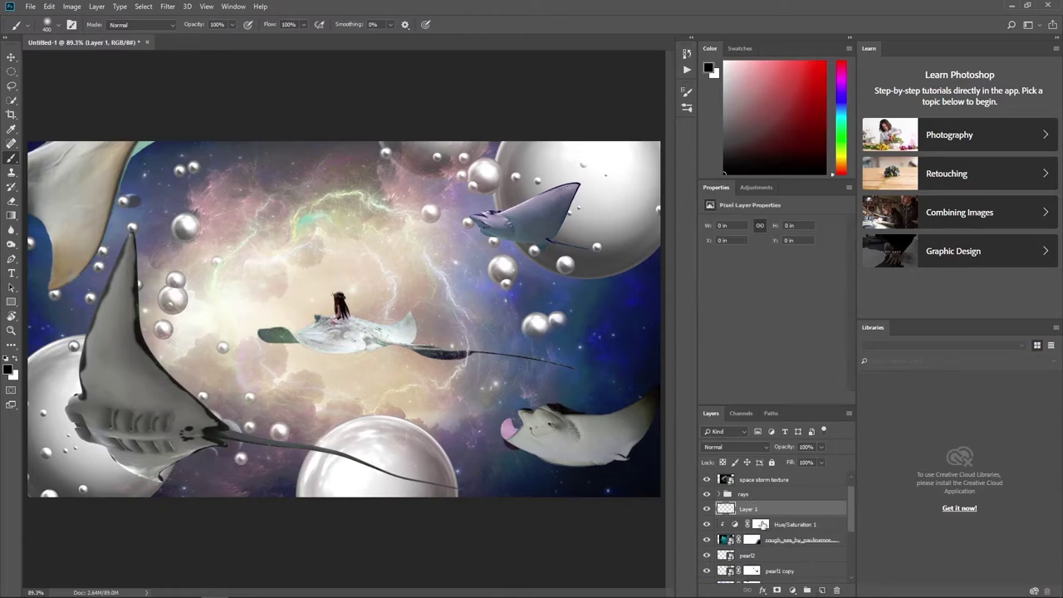
{"action": "type", "text": "t"}
{"action": "key", "text": "Return"}
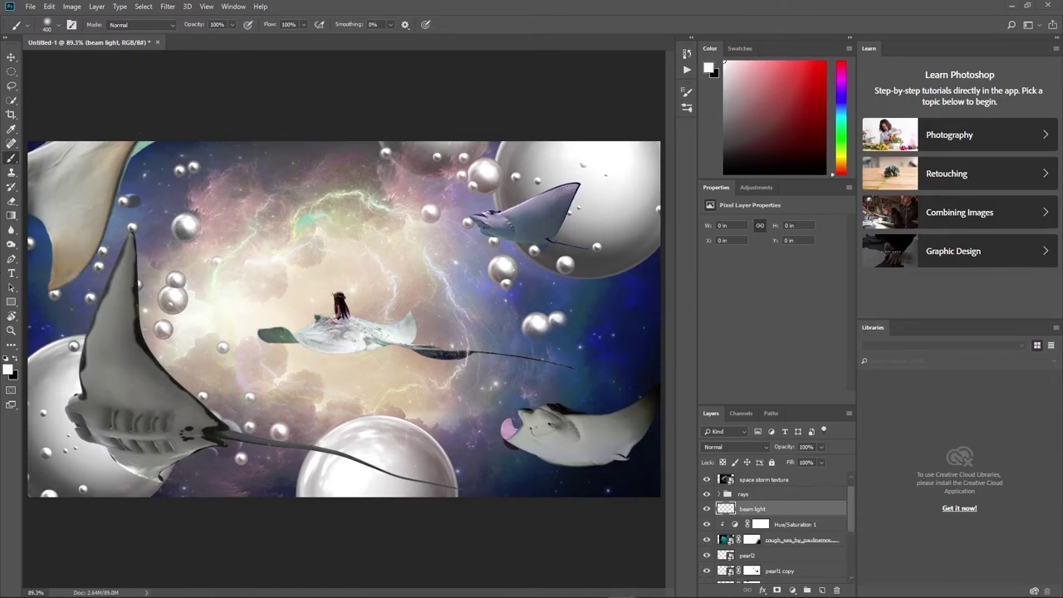
- Browse the brush presets down to the SS brush folders
{"action": "left_click", "coordinate": [64, 26]}
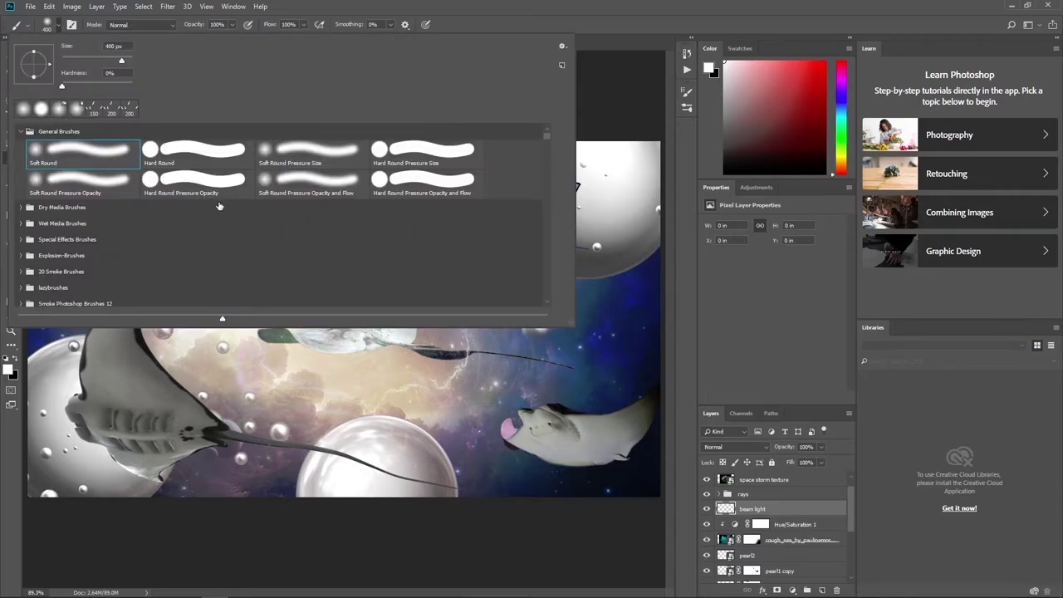
{"action": "scroll", "coordinate": [225, 208], "scroll_direction": "down", "scroll_amount": 3}
{"action": "scroll", "coordinate": [225, 208], "scroll_direction": "down", "scroll_amount": 5}
{"action": "scroll", "coordinate": [250, 212], "scroll_direction": "down", "scroll_amount": 5}
{"action": "scroll", "coordinate": [319, 228], "scroll_direction": "down", "scroll_amount": 3}
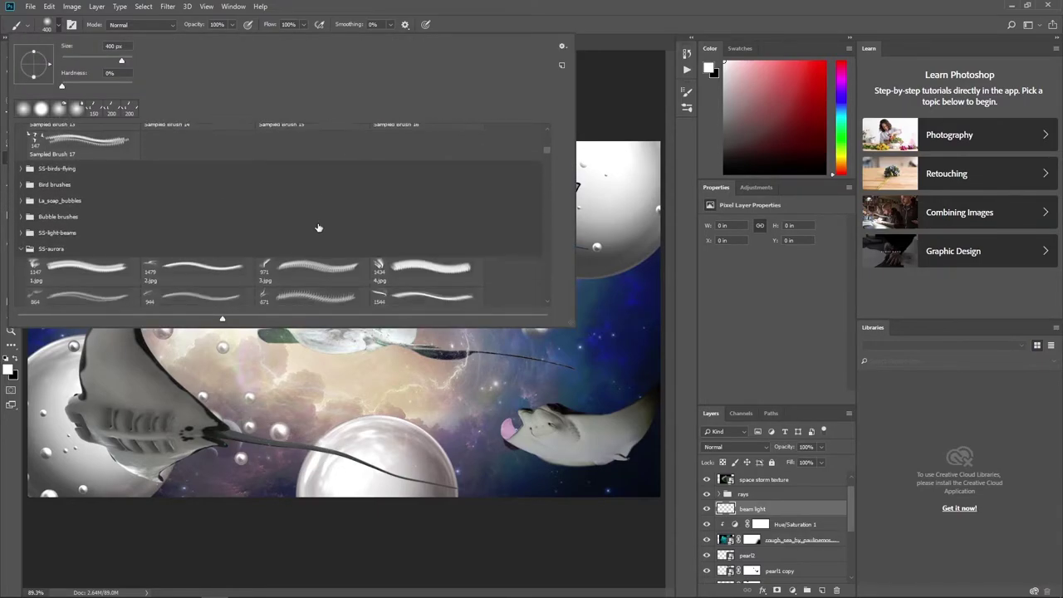
{"action": "scroll", "coordinate": [297, 233], "scroll_direction": "down", "scroll_amount": 3}
{"action": "scroll", "coordinate": [290, 237], "scroll_direction": "down", "scroll_amount": 3}
{"action": "scroll", "coordinate": [285, 243], "scroll_direction": "down", "scroll_amount": 2}
{"action": "scroll", "coordinate": [283, 241], "scroll_direction": "down", "scroll_amount": 3}
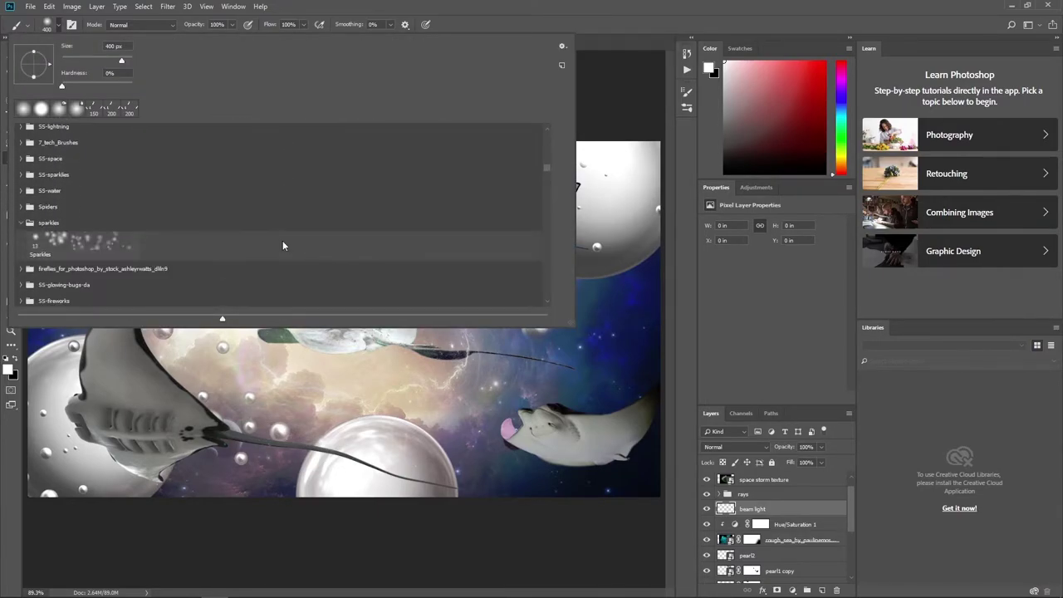
{"action": "scroll", "coordinate": [332, 216], "scroll_direction": "down", "scroll_amount": 5}
{"action": "scroll", "coordinate": [498, 191], "scroll_direction": "down", "scroll_amount": 5}
{"action": "scroll", "coordinate": [543, 176], "scroll_direction": "down", "scroll_amount": 3}
{"action": "mouse_move", "coordinate": [546, 180]}
{"action": "left_mouse_down"}
{"action": "mouse_move", "coordinate": [536, 292]}
{"action": "mouse_move", "coordinate": [537, 133]}
{"action": "mouse_move", "coordinate": [545, 150]}
{"action": "left_mouse_up"}
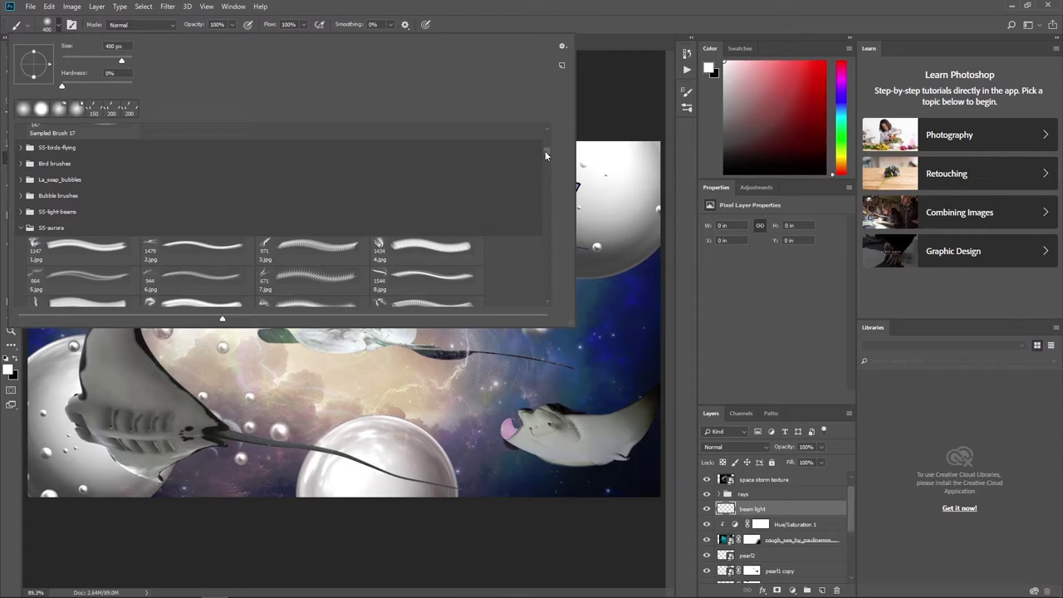
- Pick a brush from the SS-light-beams brush set
{"action": "left_click", "coordinate": [23, 213]}
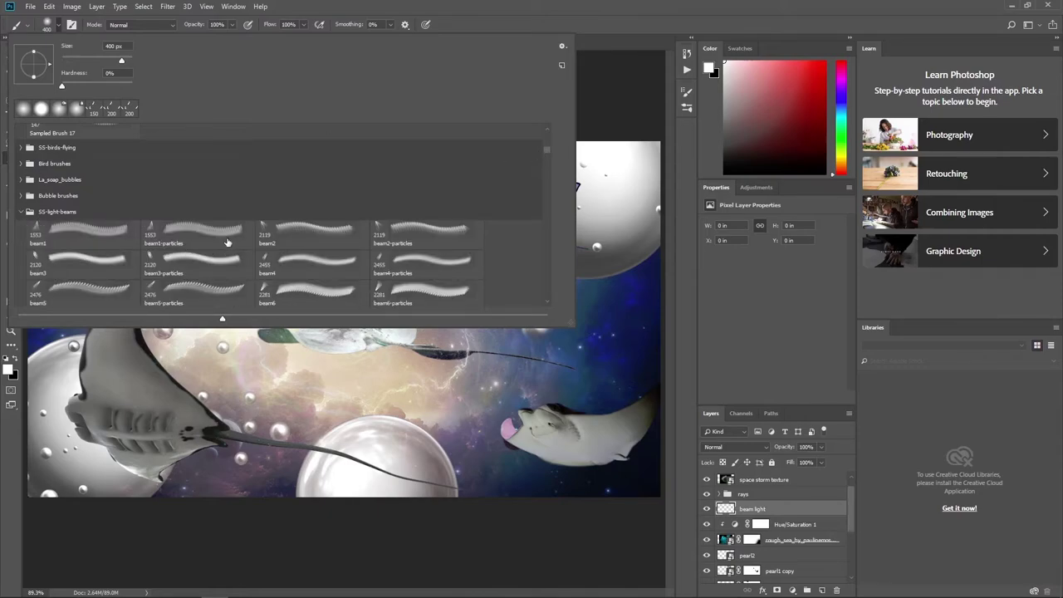
{"action": "scroll", "coordinate": [295, 246], "scroll_direction": "down", "scroll_amount": 2}
{"action": "scroll", "coordinate": [294, 243], "scroll_direction": "down", "scroll_amount": 2}
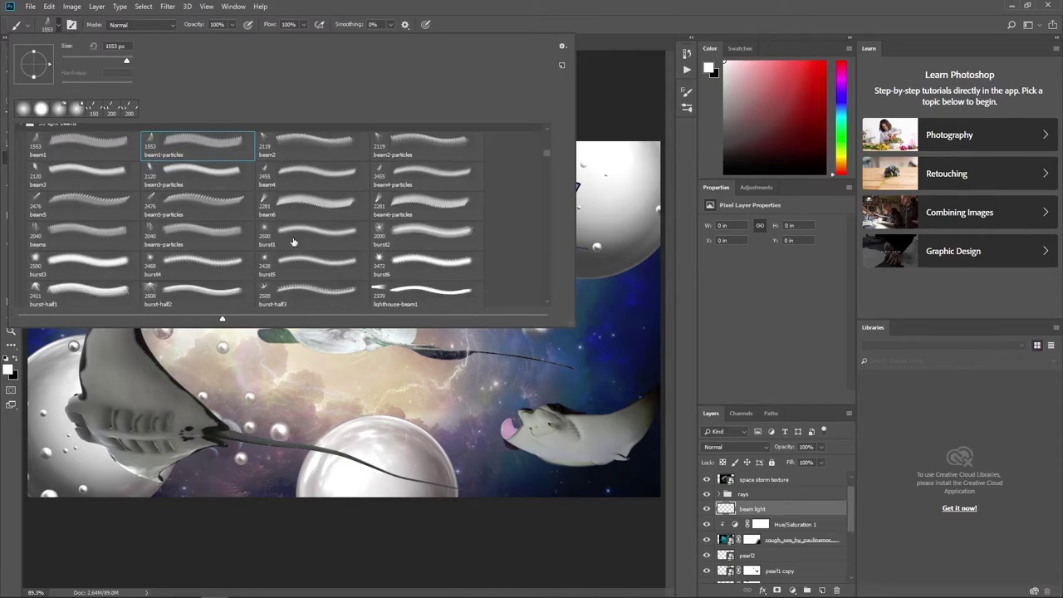
{"action": "scroll", "coordinate": [293, 242], "scroll_direction": "down", "scroll_amount": 2}
{"action": "scroll", "coordinate": [293, 242], "scroll_direction": "up", "scroll_amount": 1}
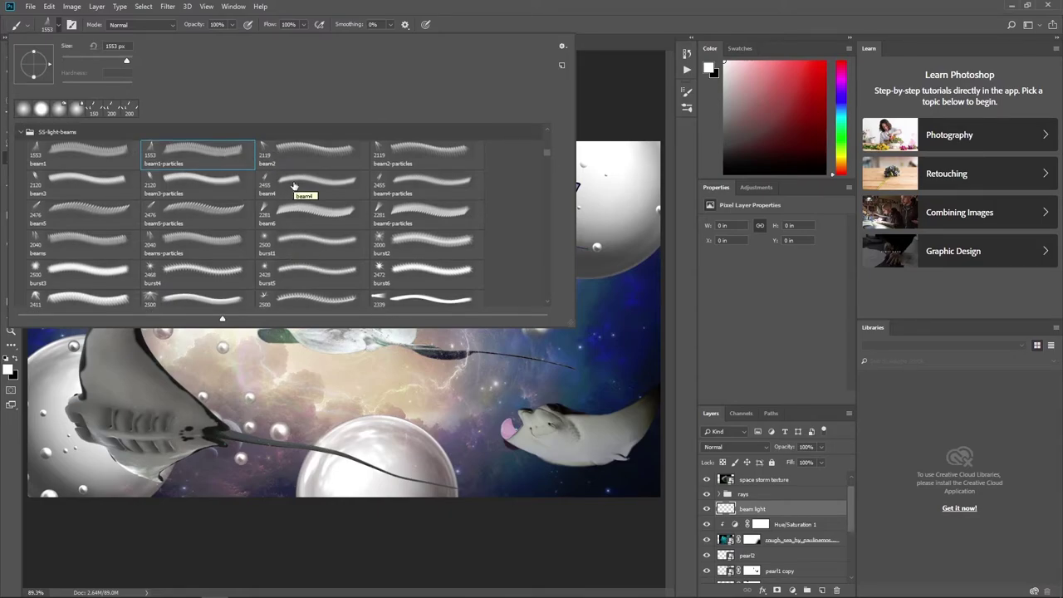
{"action": "scroll", "coordinate": [293, 186], "scroll_direction": "down", "scroll_amount": 1}
{"action": "scroll", "coordinate": [286, 192], "scroll_direction": "up", "scroll_amount": 2}
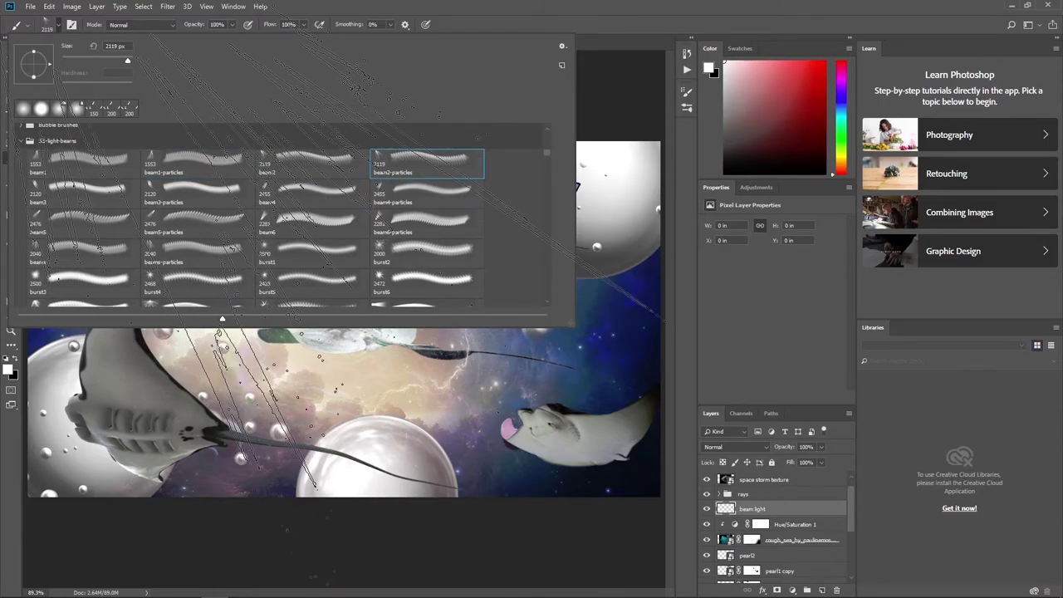
{"action": "key", "text": "Return"}
- Stamp pale yellow light rays across the scene with a 1600 px beam brush
{"action": "key", "text": "bracketleft"}
{"action": "key", "text": "bracketleft"}
{"action": "key", "text": "bracketleft"}
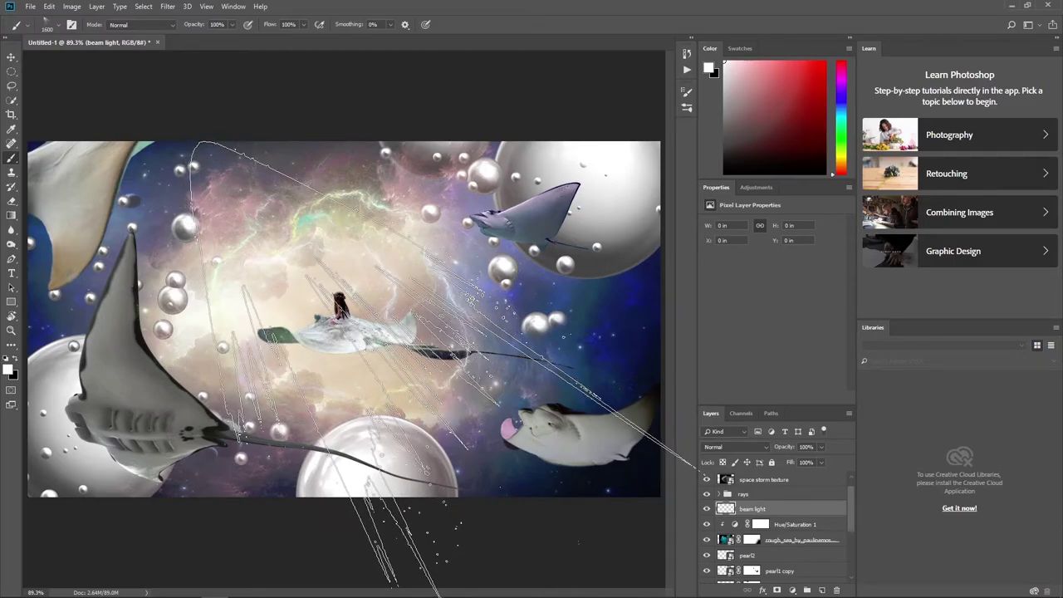
{"action": "left_click", "coordinate": [437, 354]}
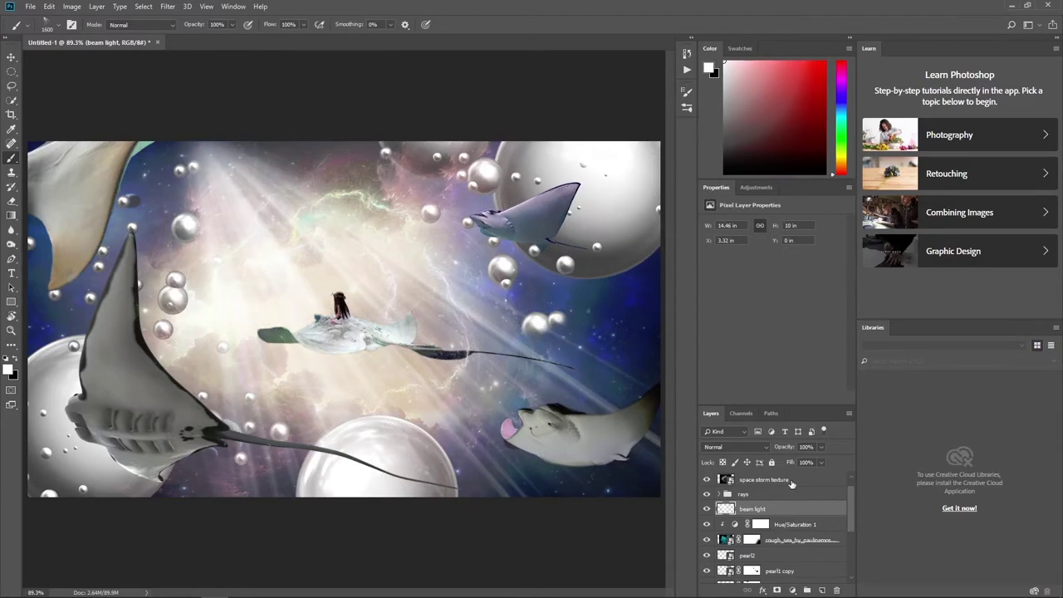
{"action": "key", "text": "ctrl+z"}
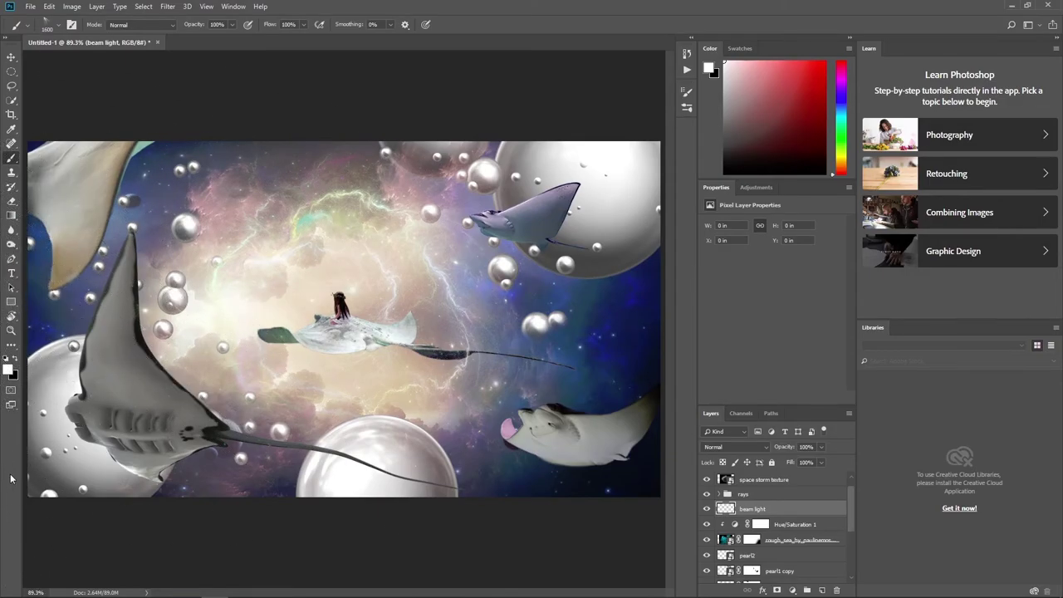
{"action": "left_click", "coordinate": [7, 371]}
{"action": "left_click", "coordinate": [432, 296]}
{"action": "left_click", "coordinate": [540, 175]}
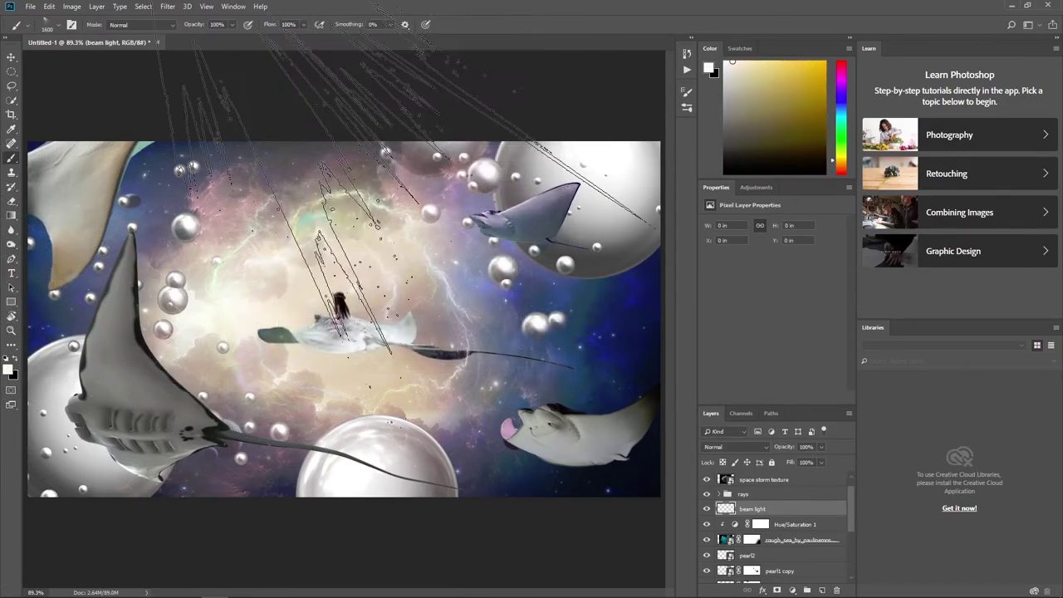
{"action": "left_click", "coordinate": [444, 354]}
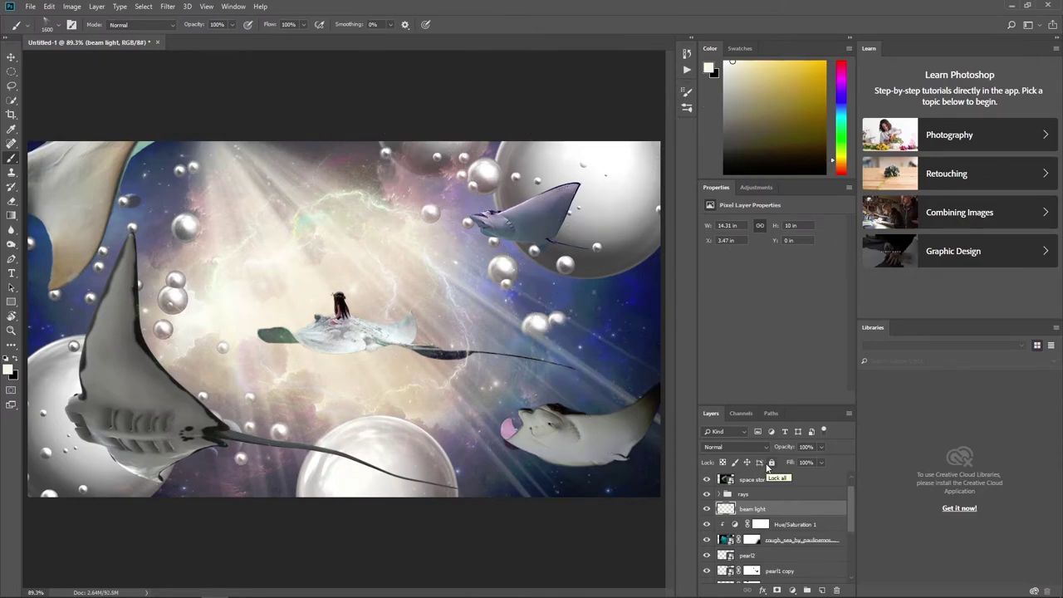
- Convert beam light to a smart object and apply a 3 px Gaussian Blur
{"action": "right_click", "coordinate": [753, 508]}
{"action": "left_click", "coordinate": [798, 186]}
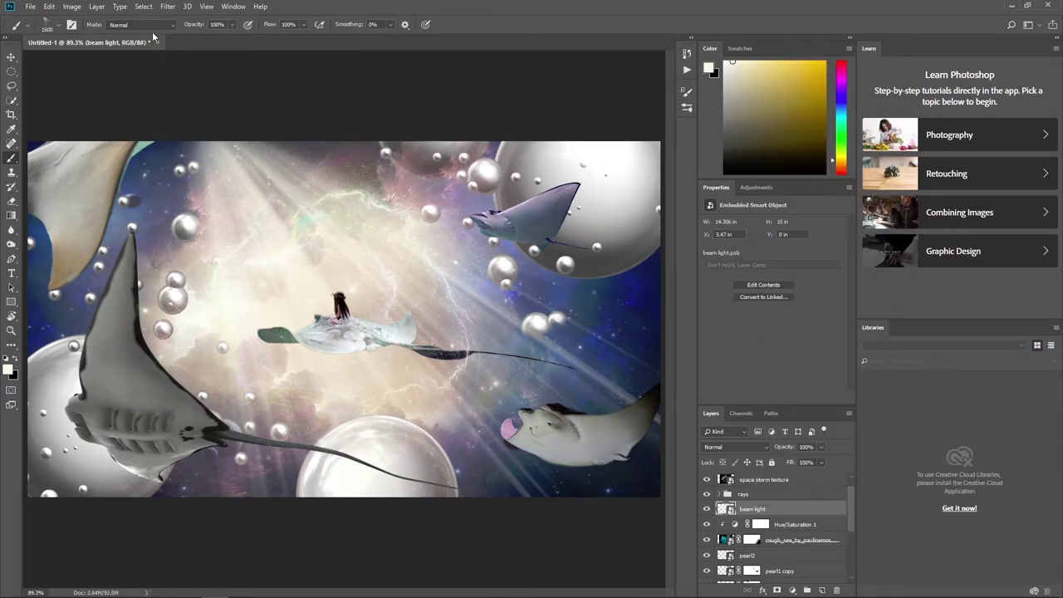
{"action": "left_click", "coordinate": [167, 6]}
{"action": "mouse_move", "coordinate": [180, 62]}
{"action": "left_click", "coordinate": [332, 176]}
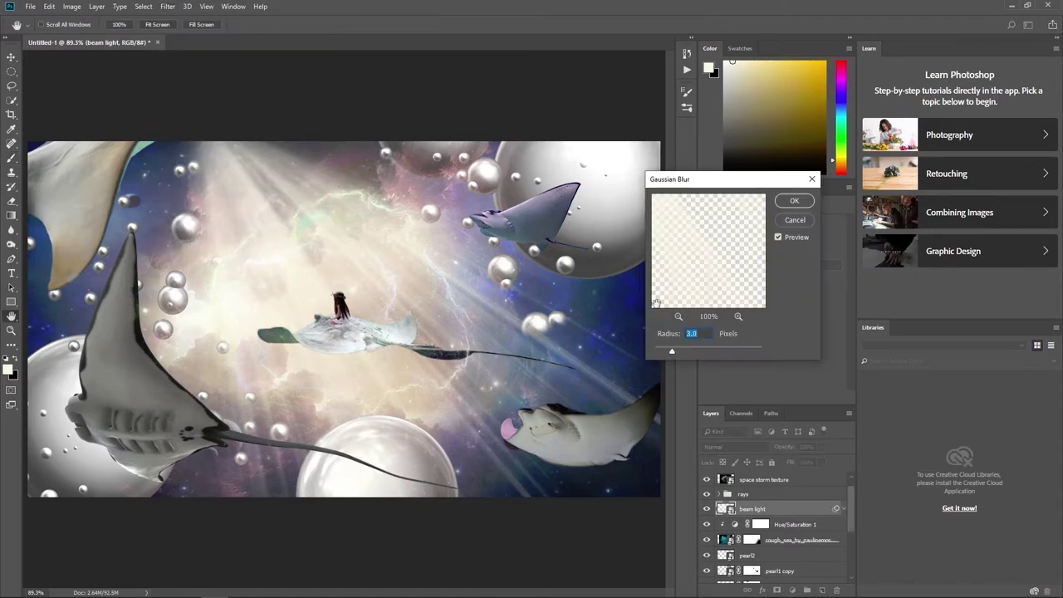
{"action": "key", "text": "Return"}
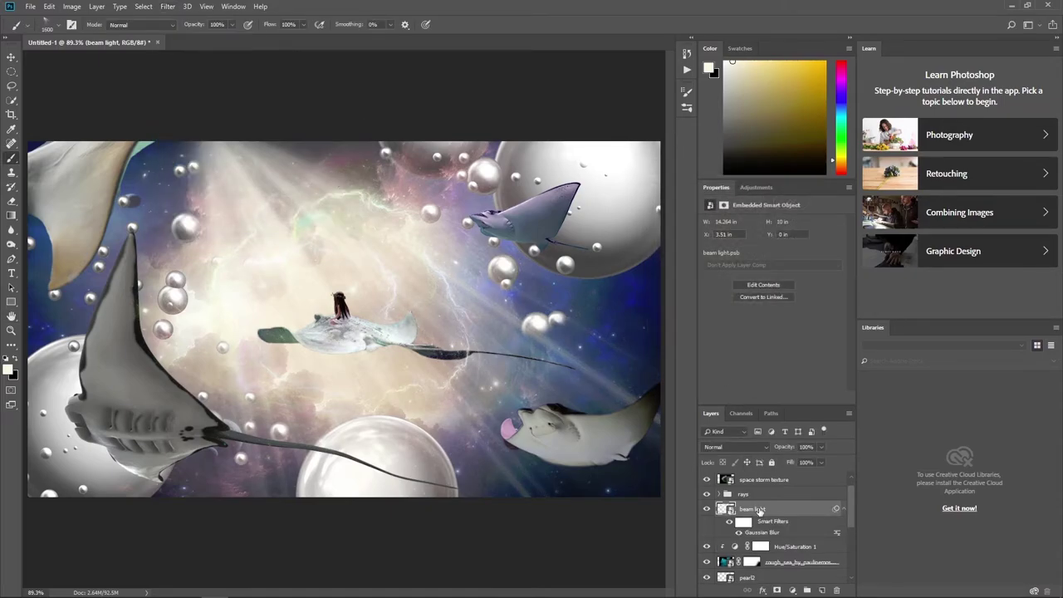
- Add a layer mask to beam light and paint it with a soft round brush to fade top-left rays
{"action": "left_click", "coordinate": [777, 589]}
{"action": "left_click", "coordinate": [59, 27]}
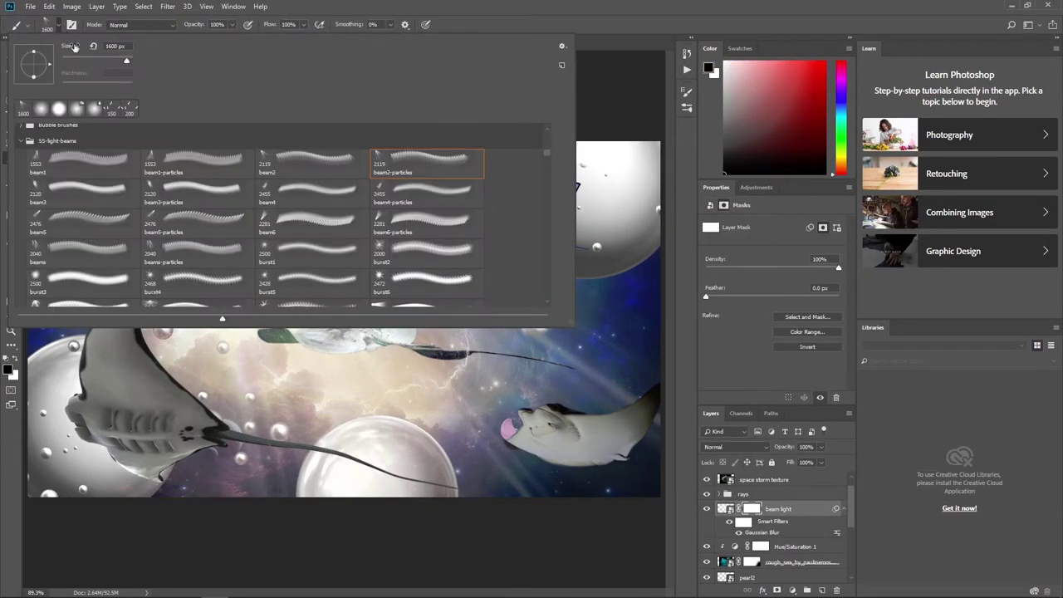
{"action": "left_click", "coordinate": [41, 112]}
{"action": "double_click", "coordinate": [112, 108]}
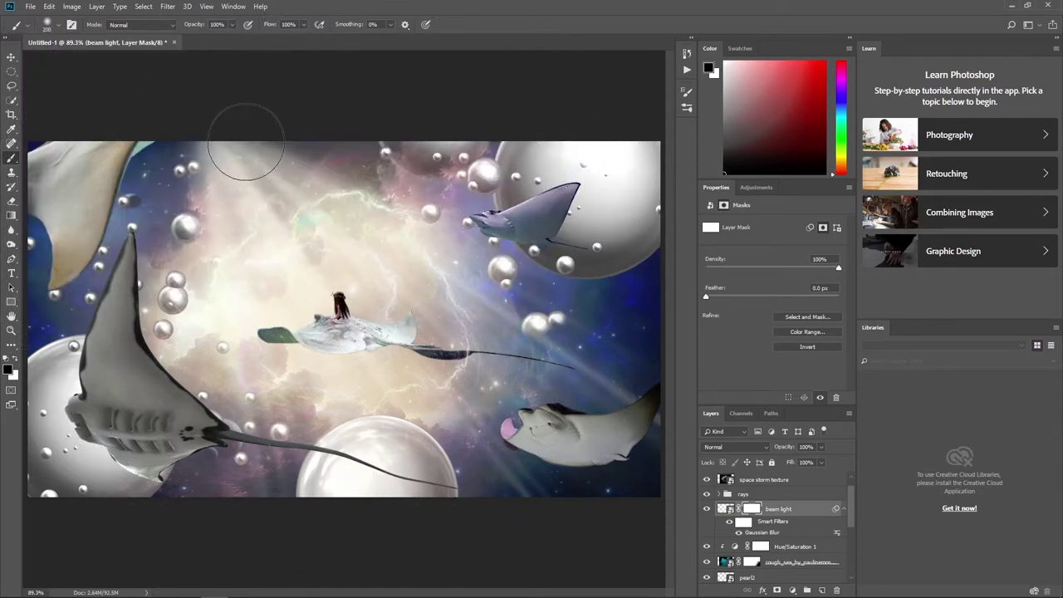
{"action": "key", "text": "bracketright"}
{"action": "mouse_move", "coordinate": [246, 141]}
{"action": "left_mouse_down"}
{"action": "mouse_move", "coordinate": [190, 121]}
{"action": "mouse_move", "coordinate": [237, 121]}
{"action": "mouse_move", "coordinate": [203, 141]}
{"action": "left_mouse_up"}
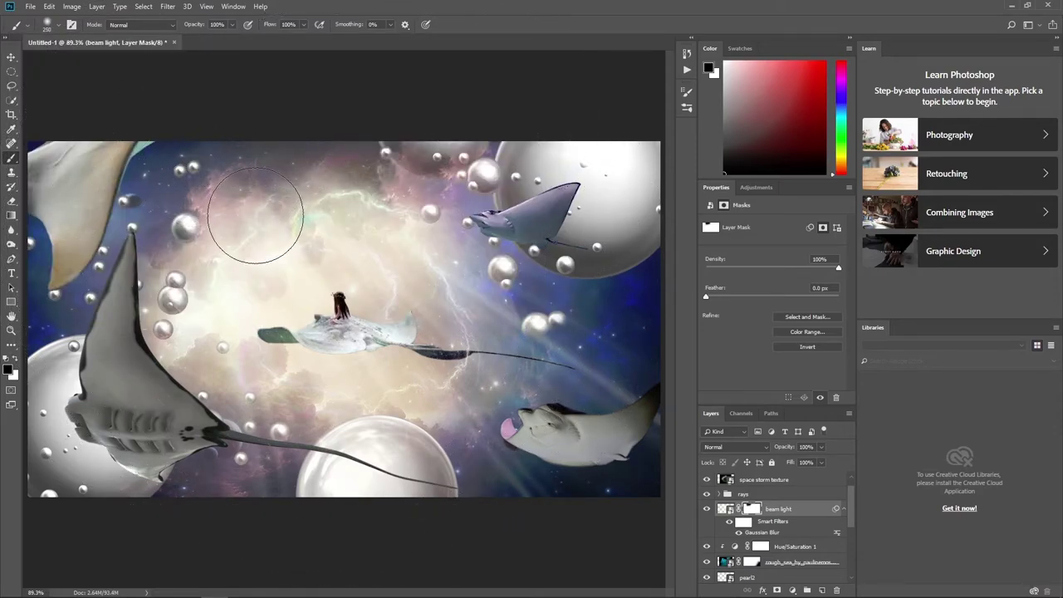
{"action": "key", "text": "x"}
{"action": "mouse_move", "coordinate": [255, 216]}
{"action": "left_mouse_down"}
{"action": "mouse_move", "coordinate": [285, 213]}
{"action": "mouse_move", "coordinate": [287, 158]}
{"action": "left_mouse_up"}
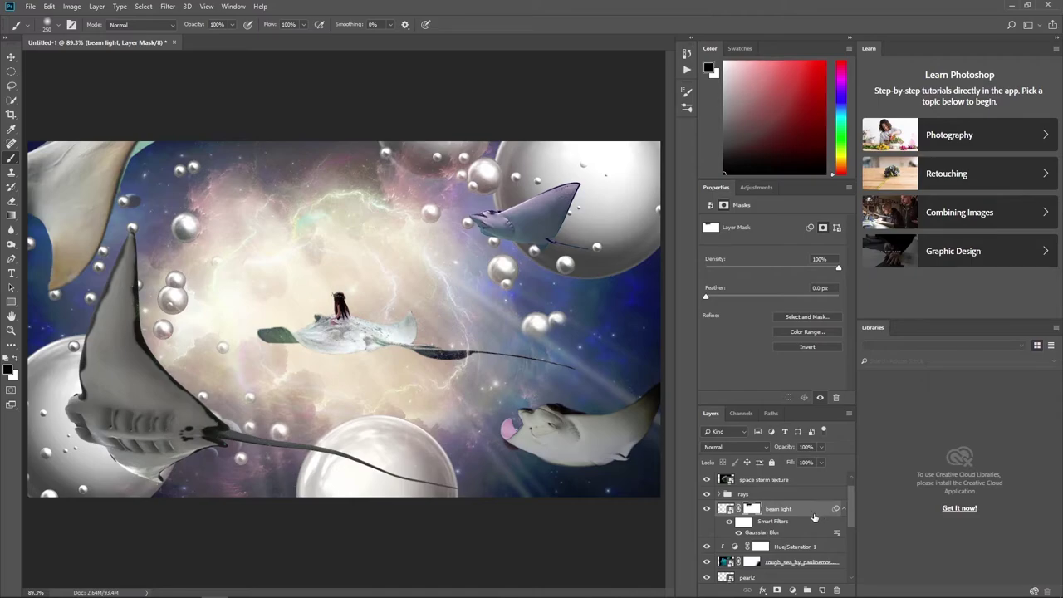
- Expand the rays group and add a 50% gray Overlay layer clipped to ray1
{"action": "left_click", "coordinate": [718, 494]}
{"action": "scroll", "coordinate": [748, 523], "scroll_direction": "down", "scroll_amount": 1}
{"action": "left_click", "coordinate": [736, 542]}
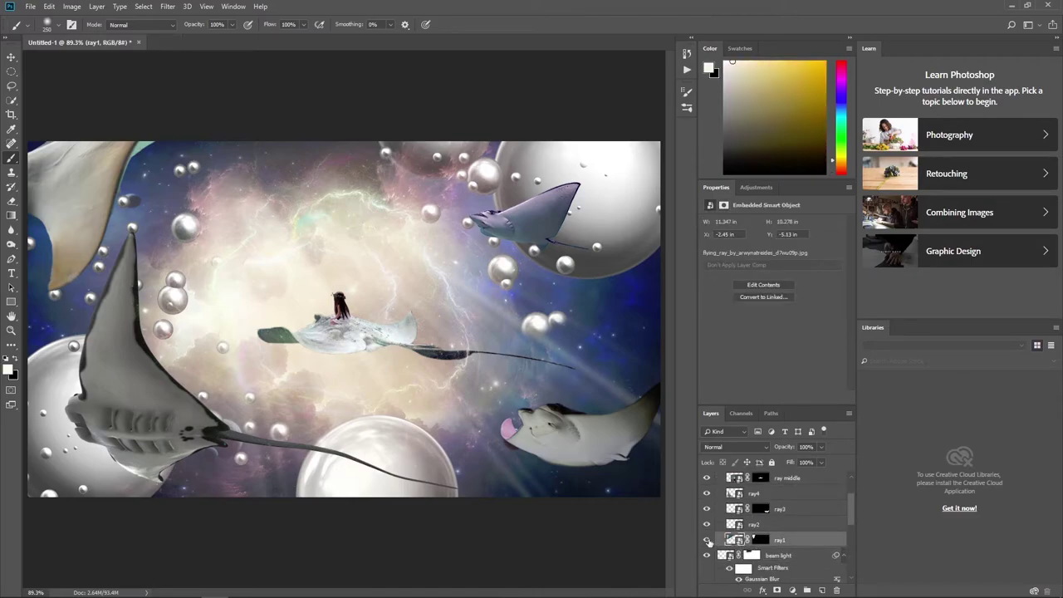
{"action": "left_click", "coordinate": [707, 541]}
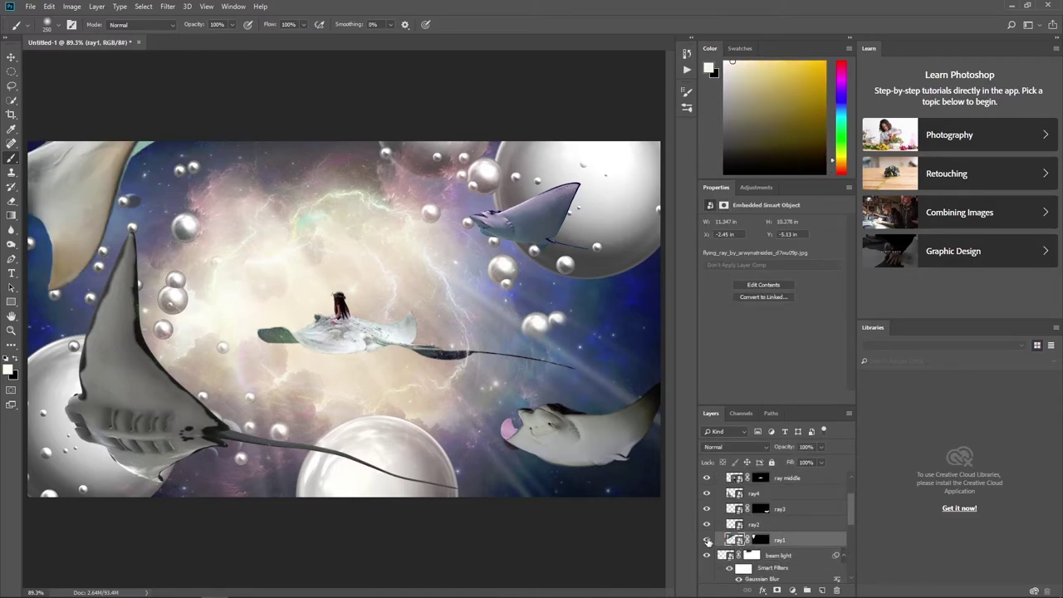
{"action": "left_click", "coordinate": [821, 589], "text": "alt"}
{"action": "left_click", "coordinate": [449, 191]}
{"action": "left_click", "coordinate": [483, 222]}
{"action": "left_click", "coordinate": [472, 376]}
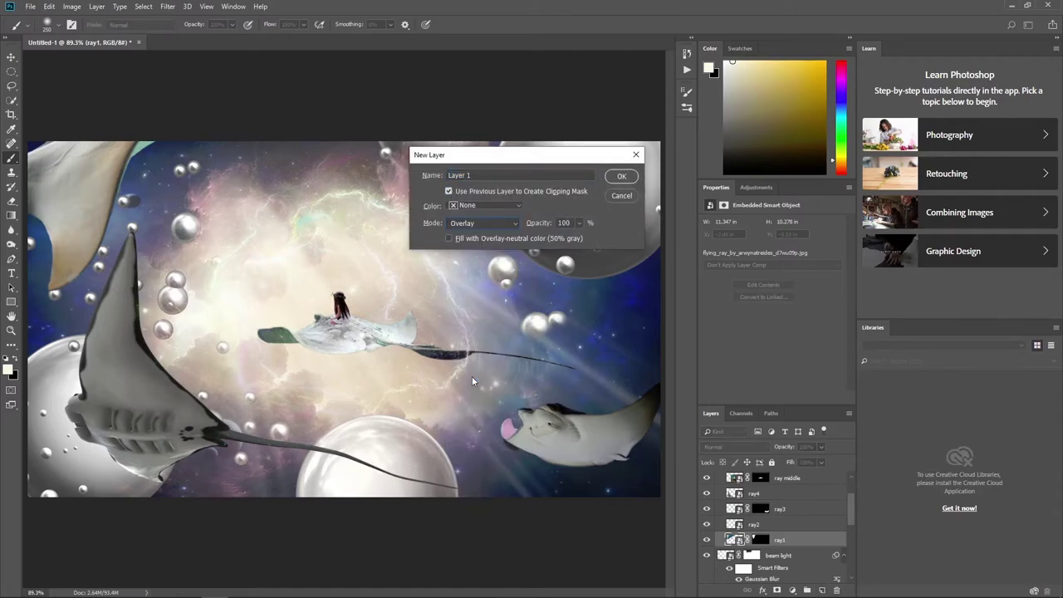
{"action": "left_click", "coordinate": [449, 239]}
{"action": "left_click", "coordinate": [621, 176]}
- Dodge the upper-left manta ray with a 150 px brush at 36% exposure
{"action": "left_click", "coordinate": [11, 243]}
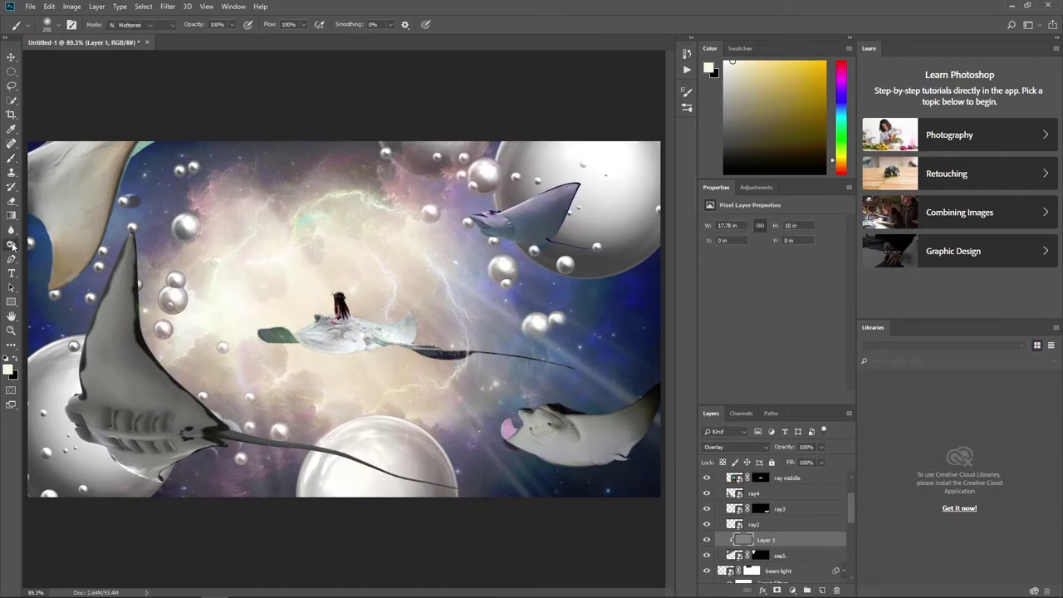
{"action": "key", "text": "bracketright"}
{"action": "key", "text": "bracketright"}
{"action": "key", "text": "bracketright"}
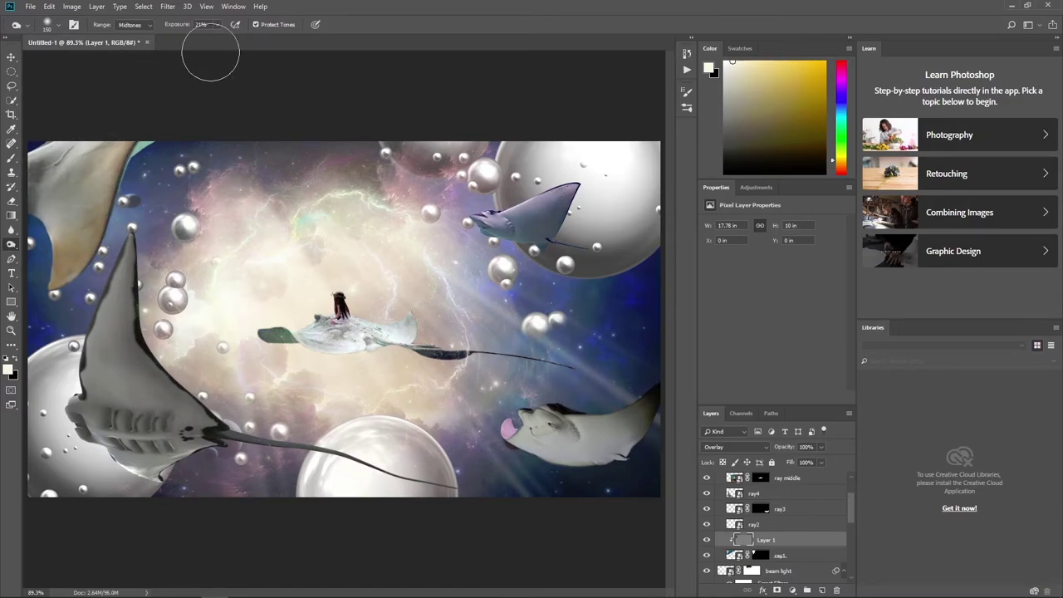
{"action": "left_click_drag", "start_coordinate": [215, 37], "coordinate": [226, 37]}
{"action": "mouse_move", "coordinate": [75, 158]}
{"action": "left_mouse_down"}
{"action": "mouse_move", "coordinate": [72, 181]}
{"action": "mouse_move", "coordinate": [146, 150]}
{"action": "left_mouse_up"}
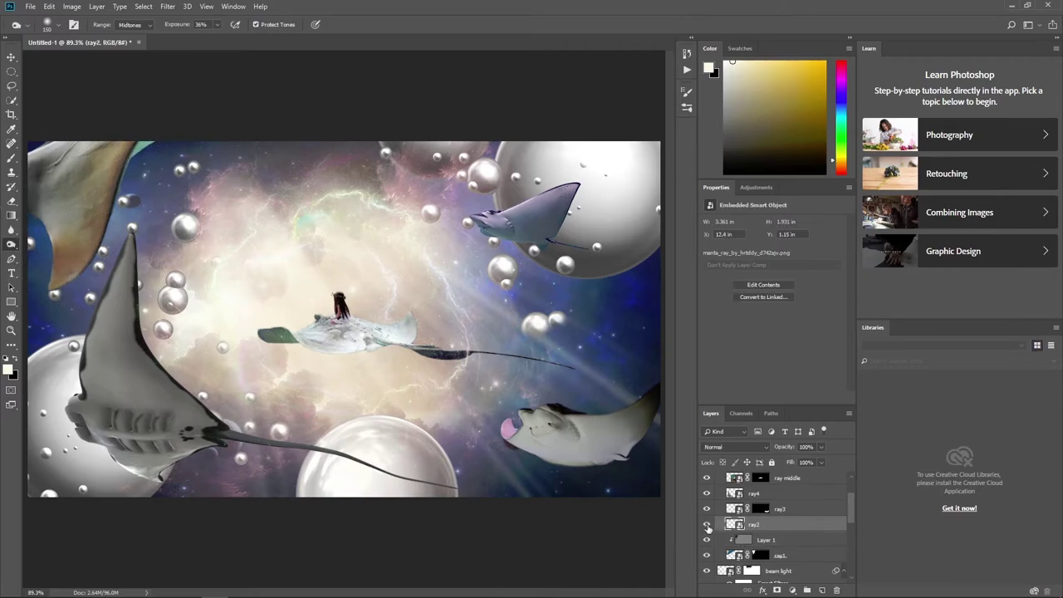
- Add a 50% gray Overlay layer clipped to ray2
{"action": "left_click", "coordinate": [738, 525]}
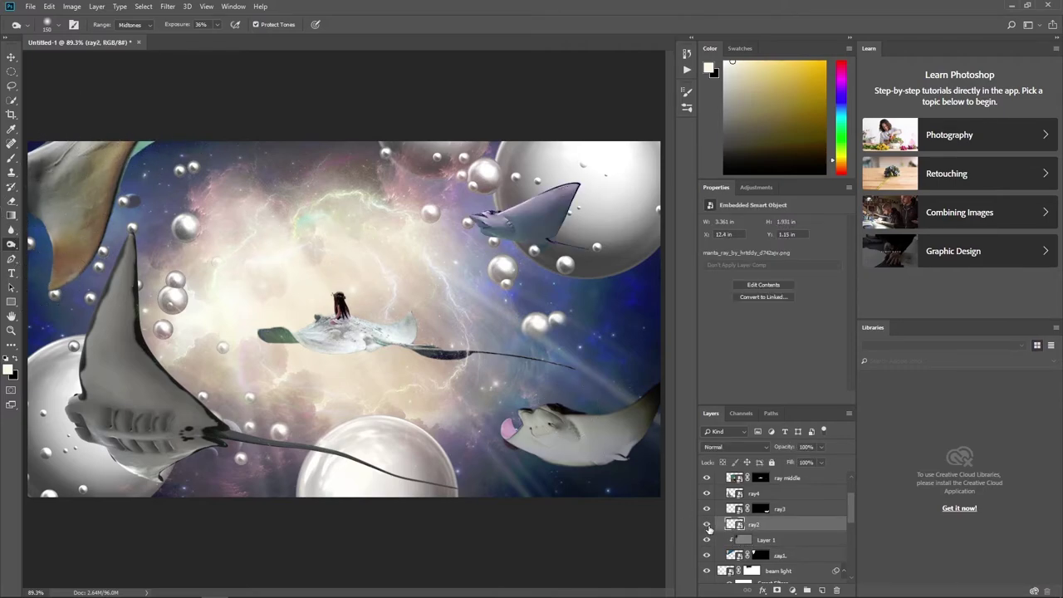
{"action": "left_click", "coordinate": [822, 589], "text": "alt"}
{"action": "left_click", "coordinate": [449, 191]}
{"action": "left_click", "coordinate": [484, 222]}
{"action": "left_click", "coordinate": [475, 330]}
{"action": "left_click", "coordinate": [459, 238]}
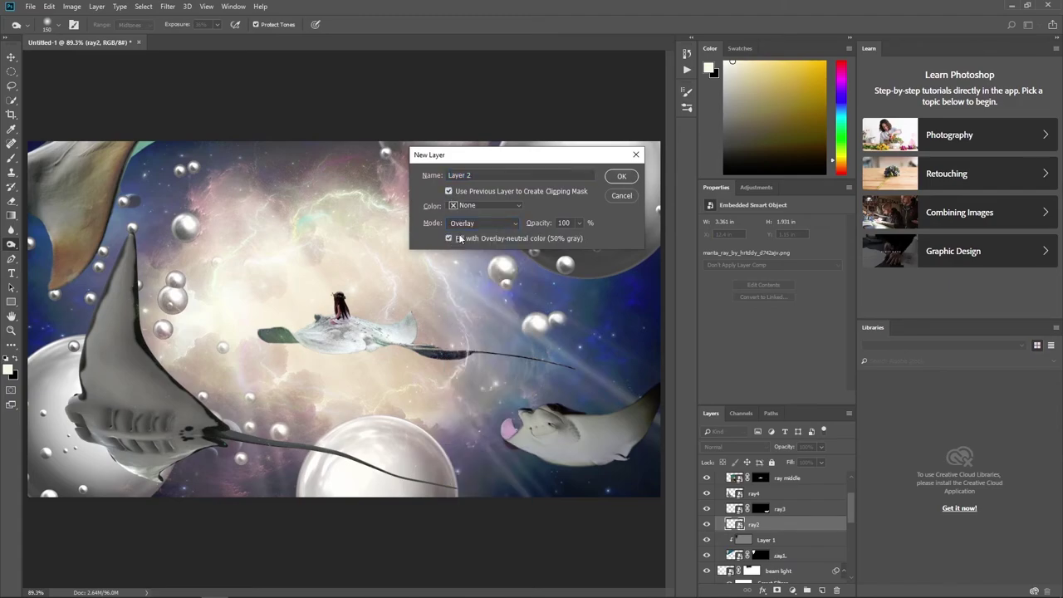
{"action": "left_click", "coordinate": [621, 176]}
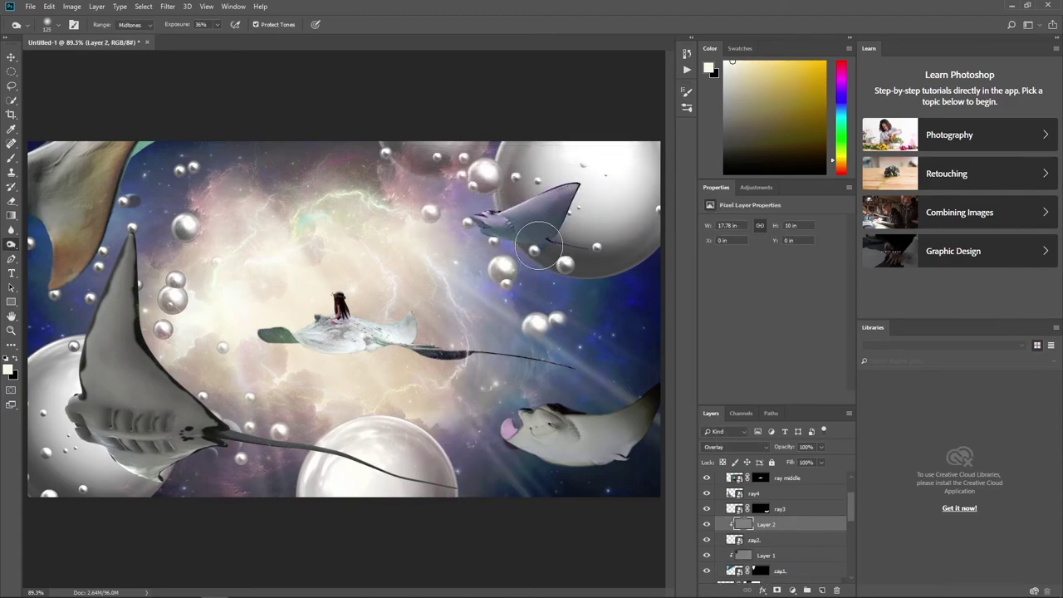
- Dodge and burn the upper-right manta ray's wing and body
{"action": "mouse_move", "coordinate": [528, 234]}
{"action": "left_mouse_down"}
{"action": "mouse_move", "coordinate": [498, 241]}
{"action": "mouse_move", "coordinate": [576, 234]}
{"action": "left_mouse_up"}
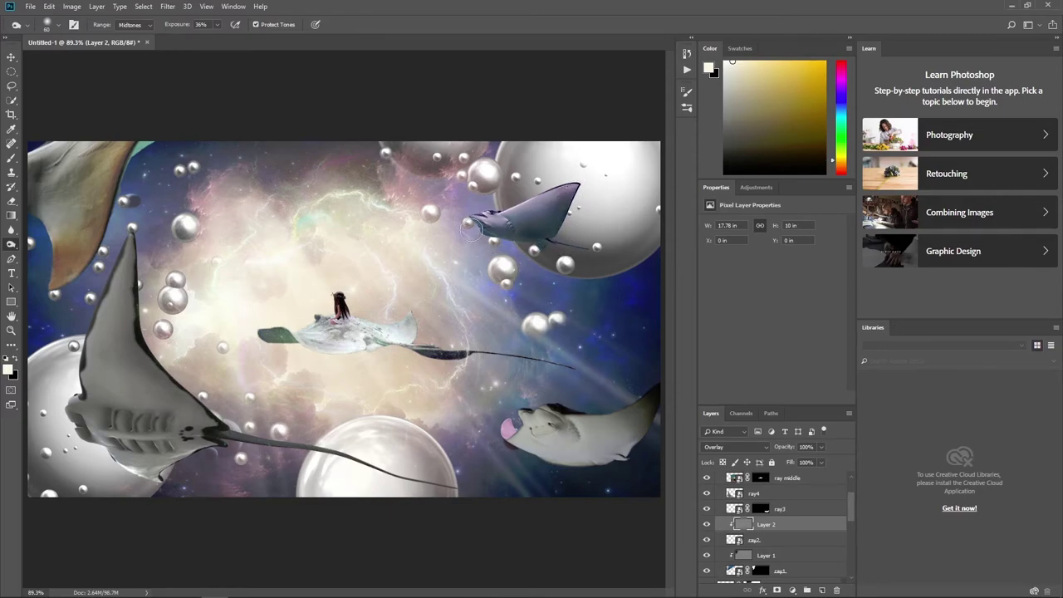
{"action": "right_click", "coordinate": [11, 244]}
{"action": "left_click", "coordinate": [50, 256]}
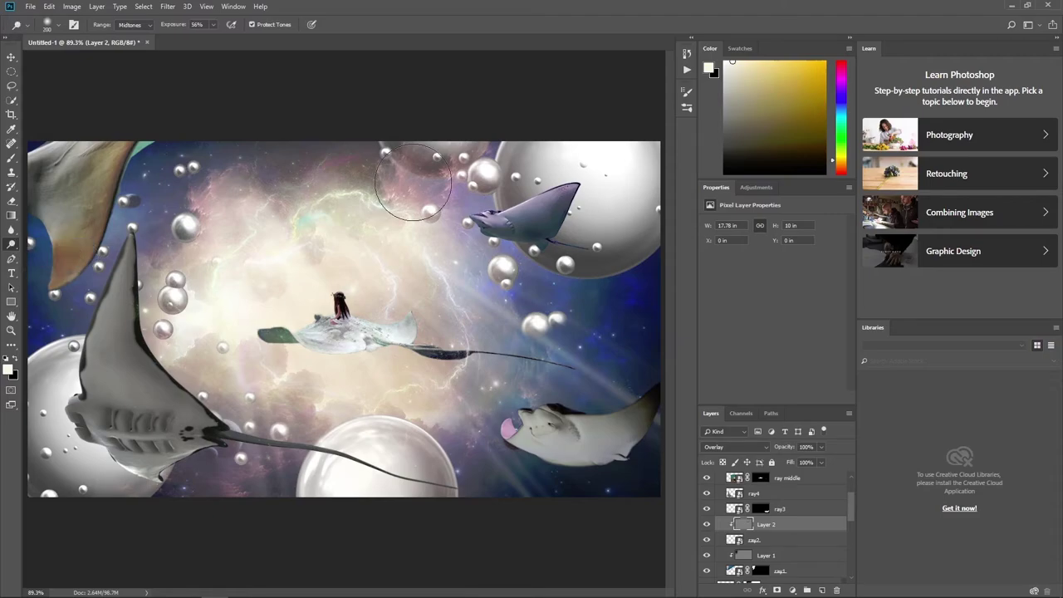
{"action": "key", "text": "bracketleft"}
{"action": "key", "text": "bracketleft"}
{"action": "key", "text": "bracketleft"}
{"action": "mouse_move", "coordinate": [553, 186]}
{"action": "left_mouse_down"}
{"action": "mouse_move", "coordinate": [498, 218]}
{"action": "mouse_move", "coordinate": [503, 210]}
{"action": "left_mouse_up"}
- Add an Overlay layer clipped to ray3
{"action": "left_click", "coordinate": [736, 510]}
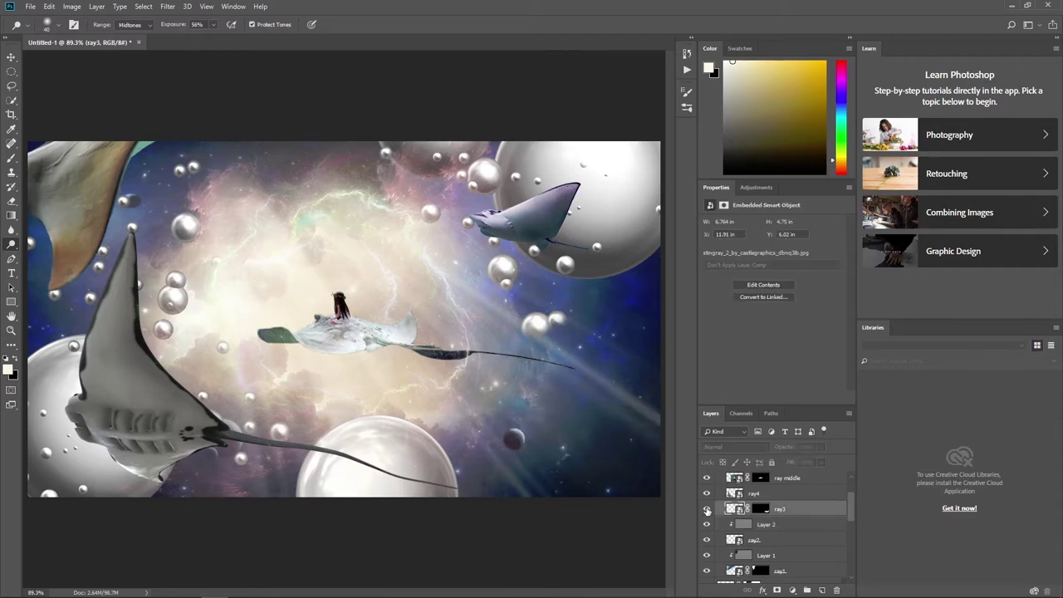
{"action": "left_click", "coordinate": [707, 509]}
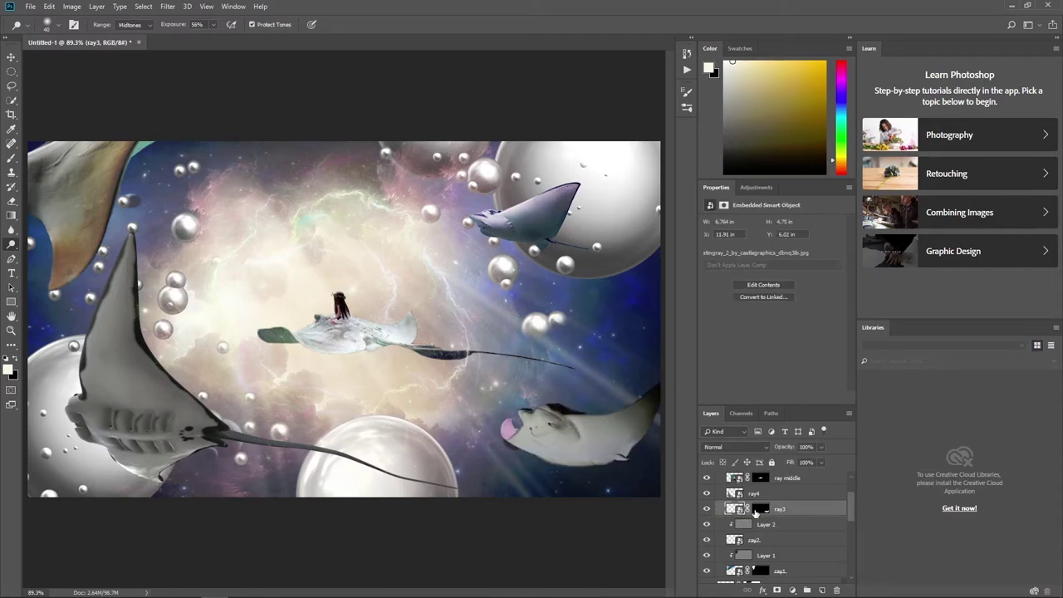
{"action": "left_click", "coordinate": [821, 590], "text": "alt"}
{"action": "left_click", "coordinate": [450, 191]}
{"action": "left_click", "coordinate": [465, 223]}
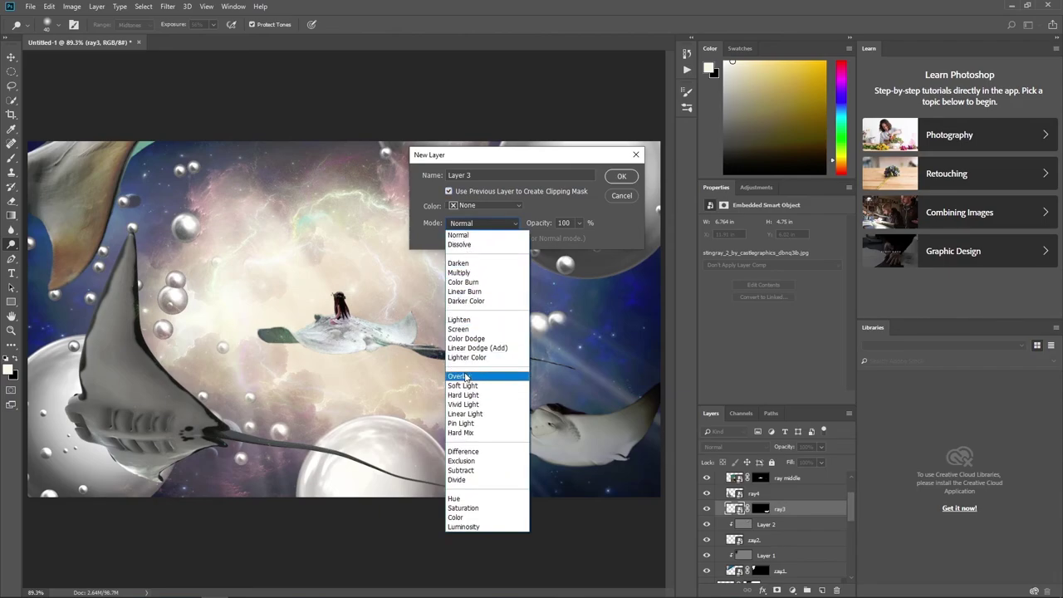
{"action": "left_click", "coordinate": [465, 376]}
{"action": "left_click", "coordinate": [621, 176]}
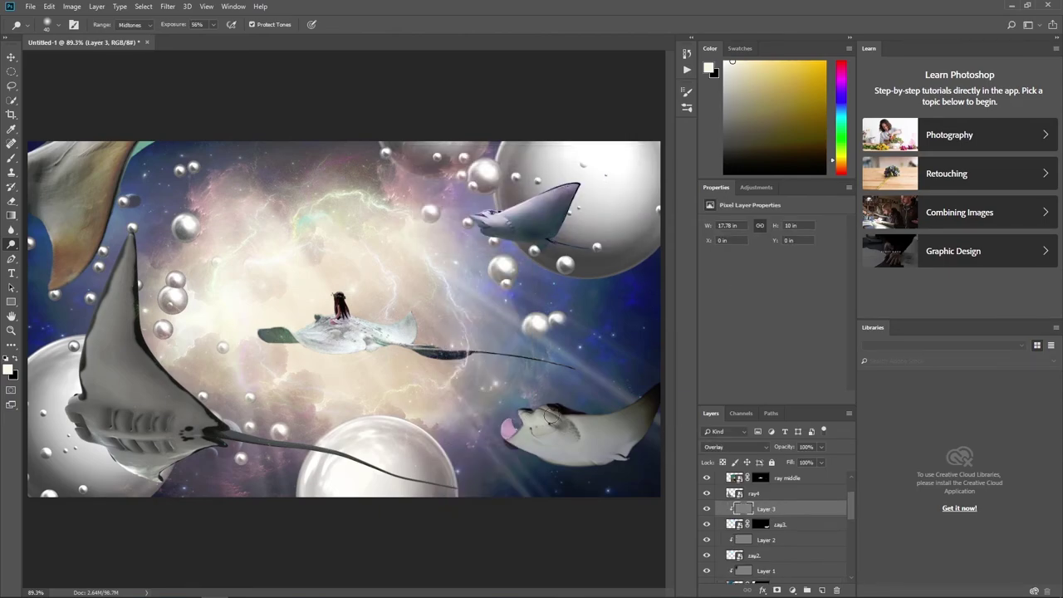
- Brighten the lower-right ray's face and upper body with an 80 px brush, then burn its back
{"action": "mouse_move", "coordinate": [551, 415]}
{"action": "left_mouse_down"}
{"action": "mouse_move", "coordinate": [540, 403]}
{"action": "mouse_move", "coordinate": [516, 404]}
{"action": "mouse_move", "coordinate": [570, 436]}
{"action": "left_mouse_up"}
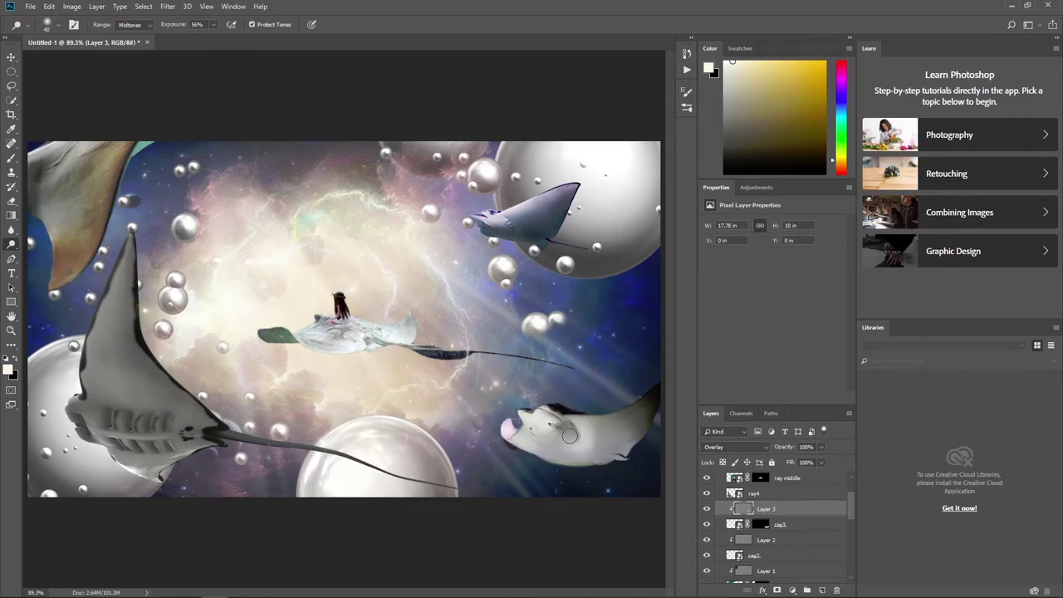
{"action": "key", "text": "bracketright"}
{"action": "key", "text": "bracketright"}
{"action": "key", "text": "bracketright"}
{"action": "left_click_drag", "start_coordinate": [570, 436], "coordinate": [601, 424]}
{"action": "right_click", "coordinate": [11, 243]}
{"action": "left_click", "coordinate": [50, 255]}
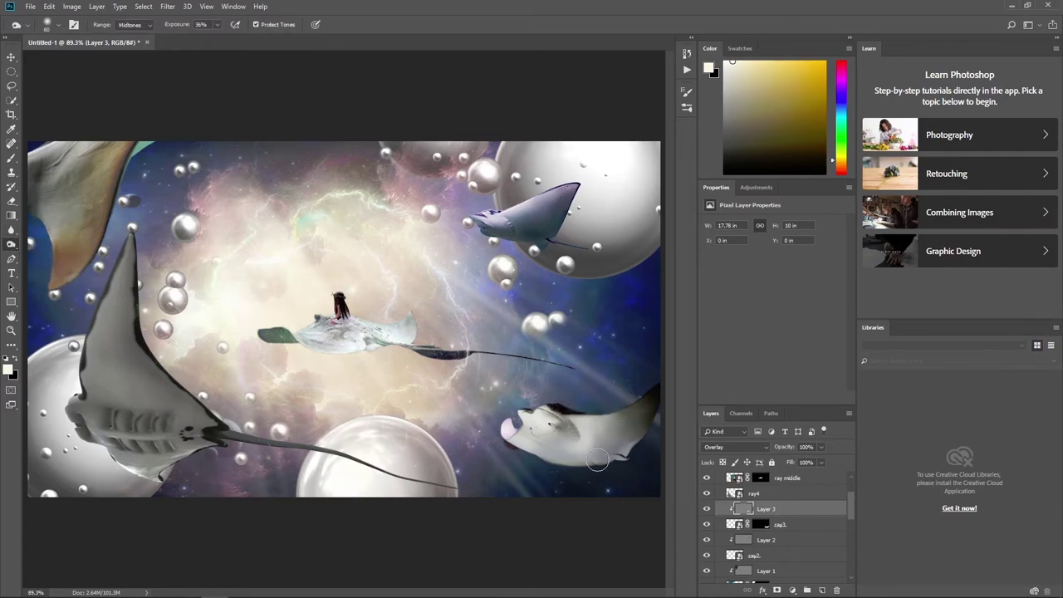
{"action": "mouse_move", "coordinate": [597, 461]}
{"action": "left_mouse_down"}
{"action": "mouse_move", "coordinate": [577, 423]}
{"action": "mouse_move", "coordinate": [559, 430]}
{"action": "left_mouse_up"}
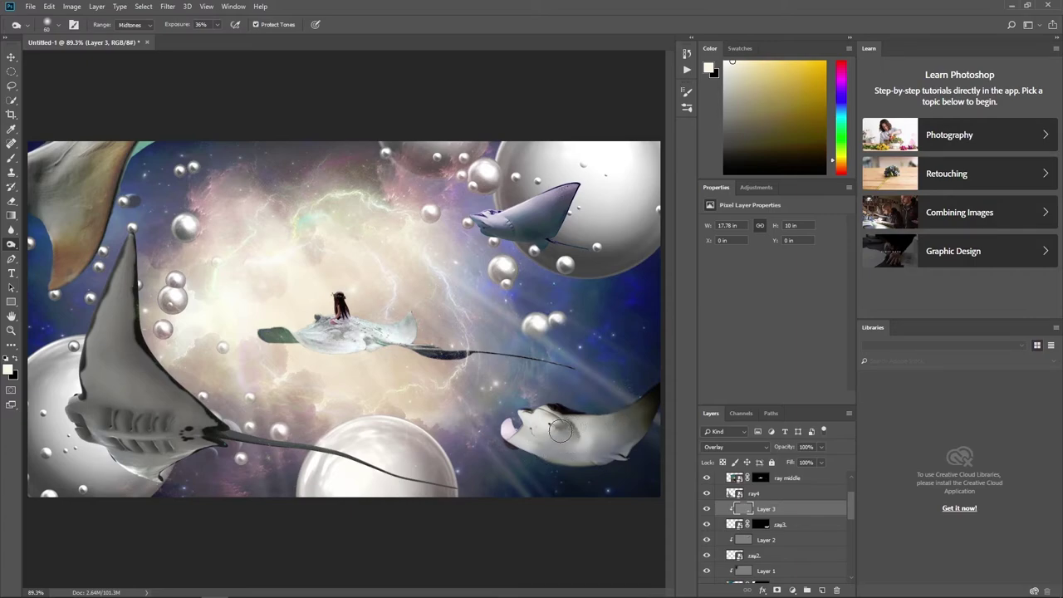
- Lighten the lower-right ray's body again, then return to the Burn tool
{"action": "right_click", "coordinate": [12, 244]}
{"action": "left_click", "coordinate": [50, 241]}
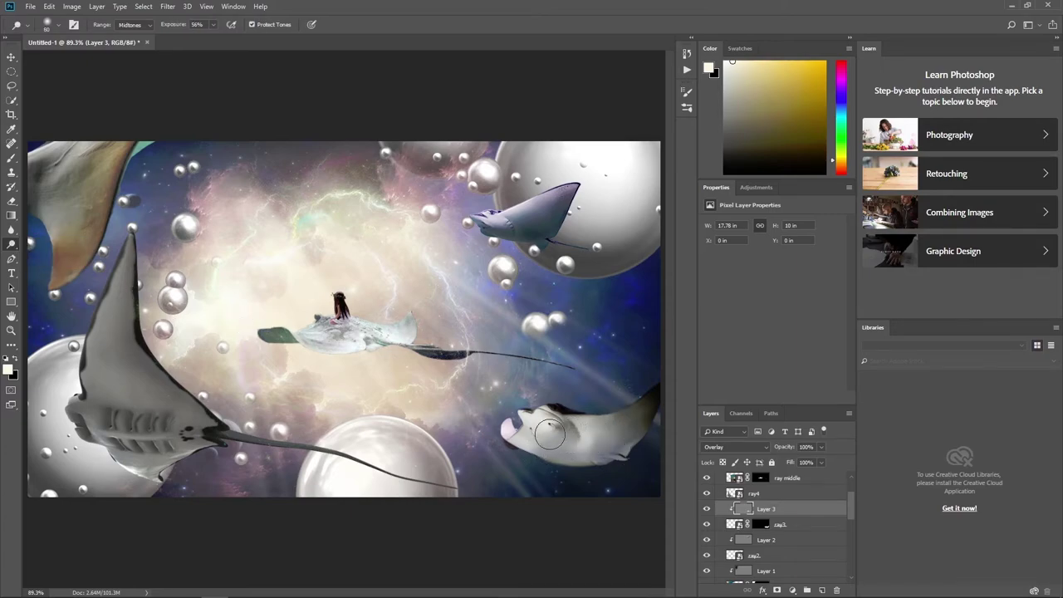
{"action": "left_click_drag", "start_coordinate": [550, 432], "coordinate": [584, 426]}
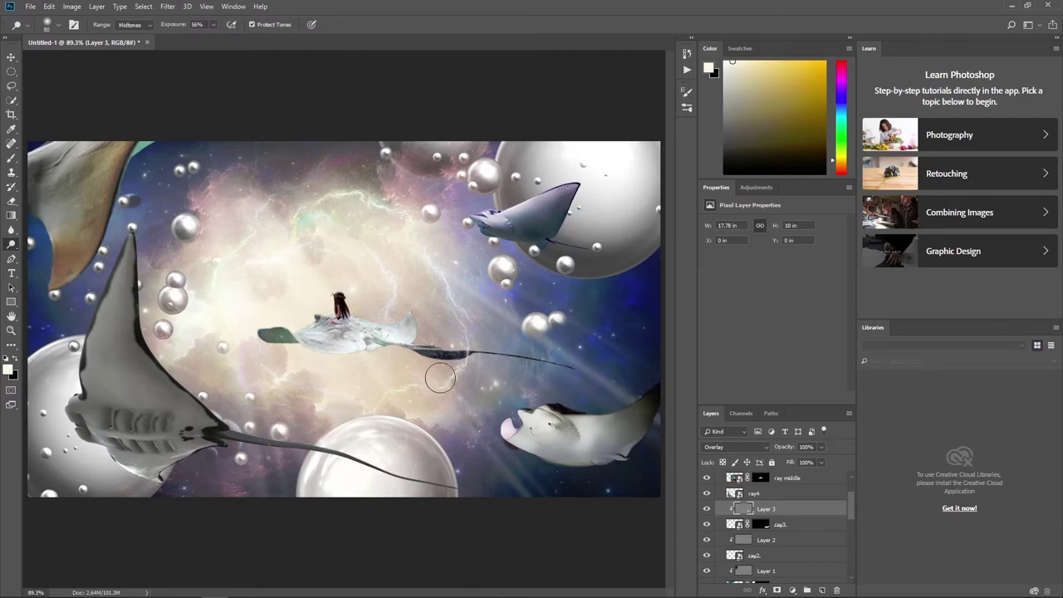
{"action": "right_click", "coordinate": [12, 243]}
{"action": "left_click", "coordinate": [50, 253]}
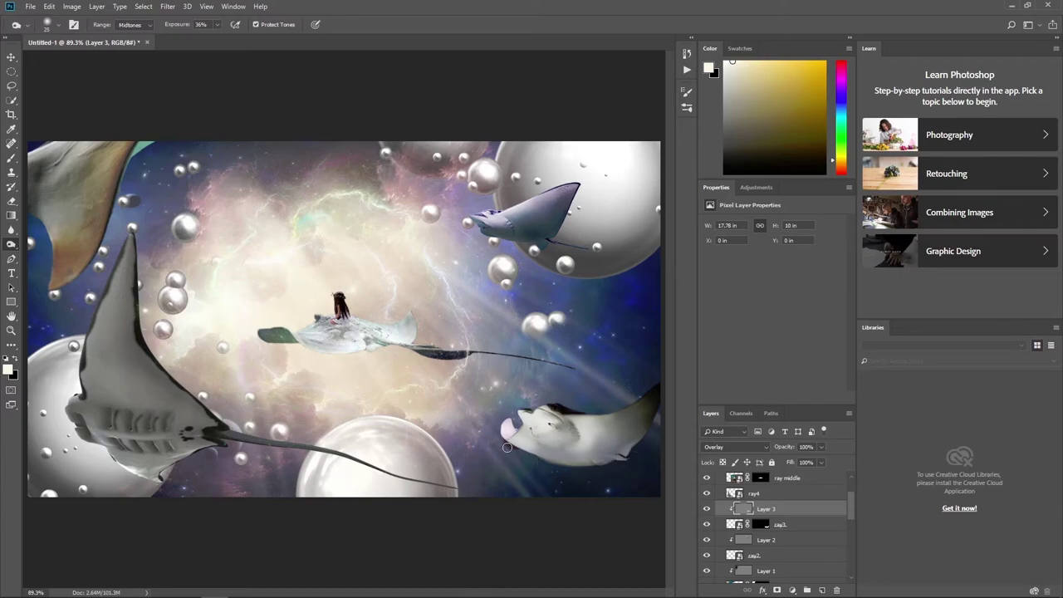
- Add a 50% gray Overlay layer clipped to ray4
{"action": "left_click", "coordinate": [739, 493]}
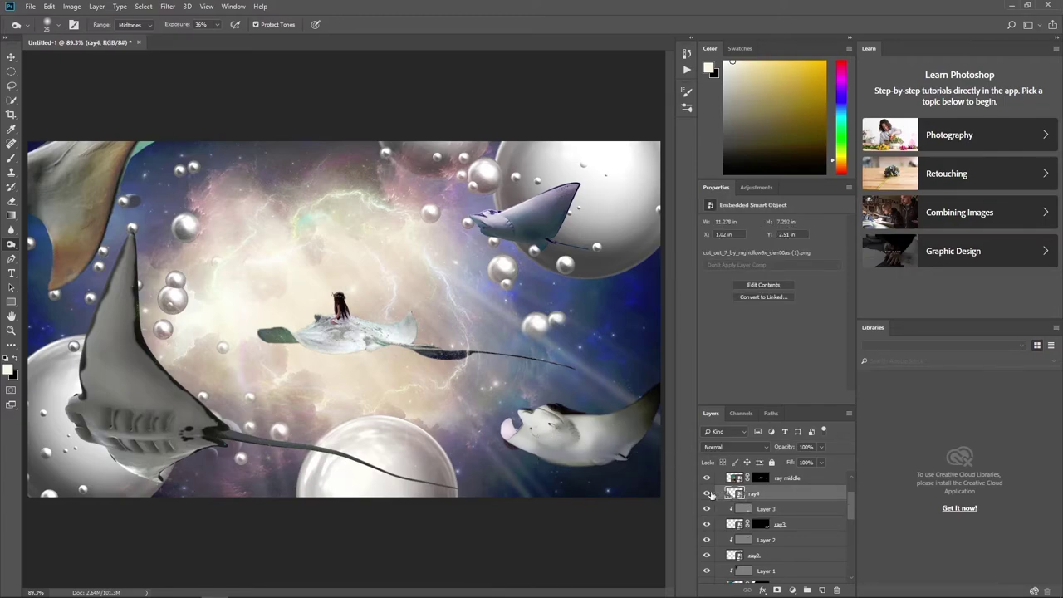
{"action": "left_click", "coordinate": [707, 494]}
{"action": "left_click", "coordinate": [707, 493]}
{"action": "left_click", "coordinate": [821, 590], "text": "alt"}
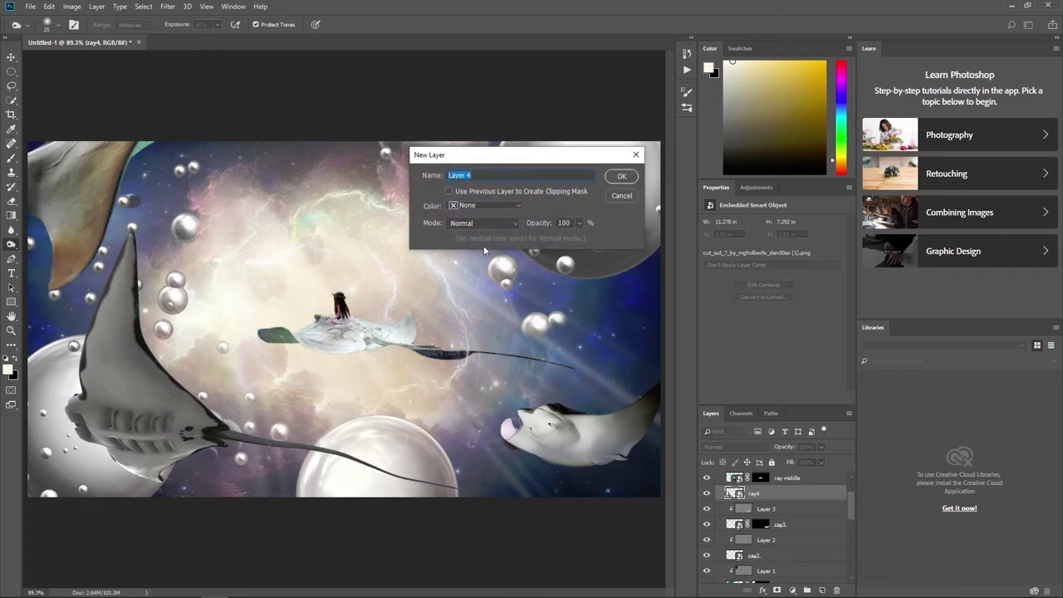
{"action": "left_click", "coordinate": [482, 223]}
{"action": "left_click", "coordinate": [473, 368]}
{"action": "left_click", "coordinate": [449, 239]}
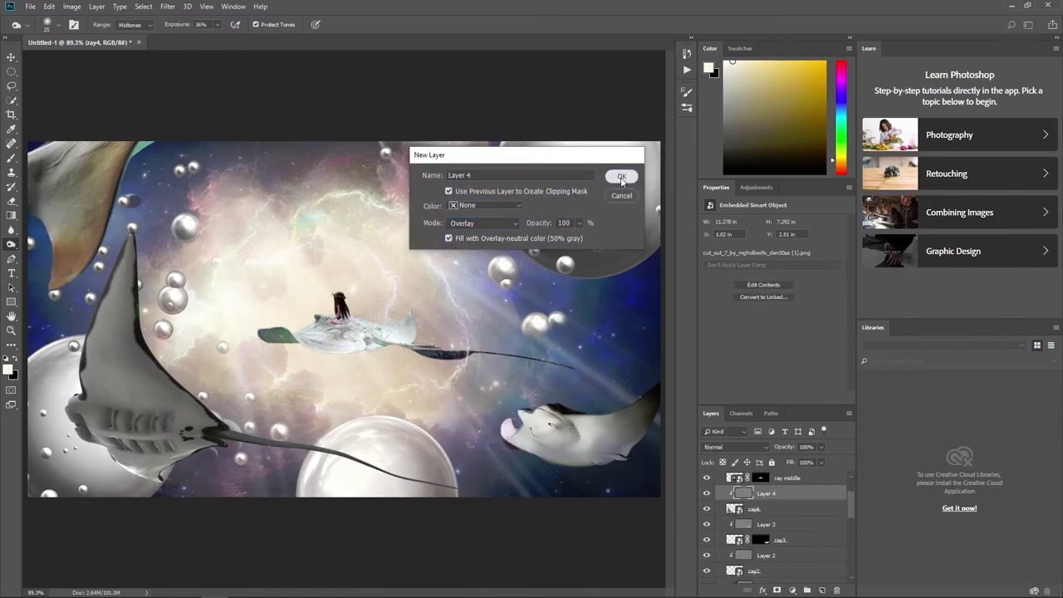
{"action": "left_click", "coordinate": [621, 176]}
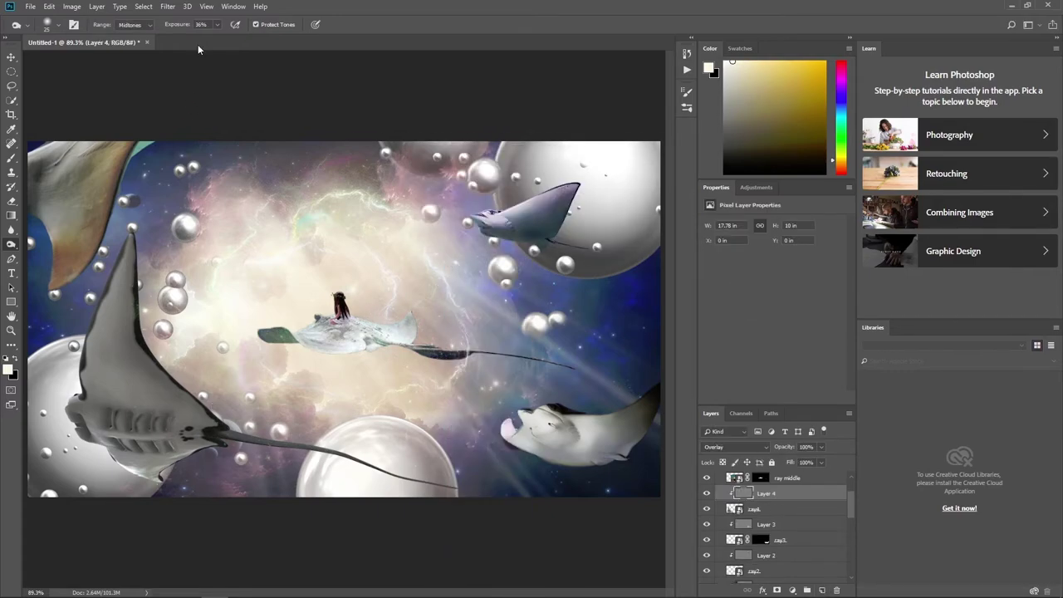
- Burn the large left ray's underside and wing at 26% exposure
{"action": "left_click", "coordinate": [217, 25]}
{"action": "left_click_drag", "start_coordinate": [213, 42], "coordinate": [214, 43]}
{"action": "left_click_drag", "start_coordinate": [181, 449], "coordinate": [80, 405]}
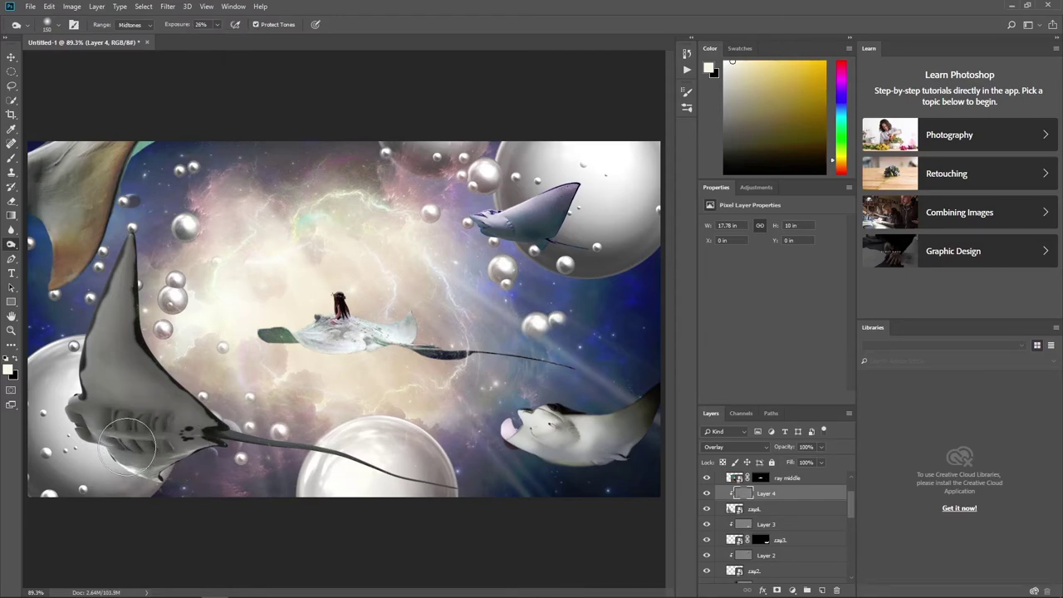
{"action": "left_click_drag", "start_coordinate": [166, 407], "coordinate": [188, 399]}
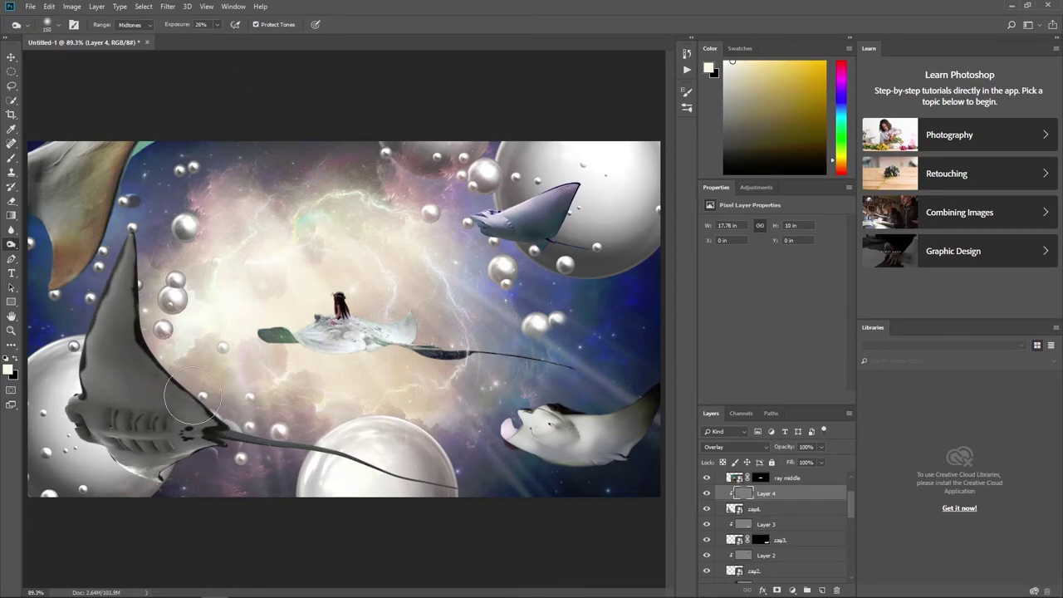
{"action": "key", "text": "bracketleft"}
{"action": "scroll", "coordinate": [752, 502], "scroll_direction": "up", "scroll_amount": 1}
- Add an Overlay layer clipped to the ray middle layer
{"action": "left_click", "coordinate": [707, 508]}
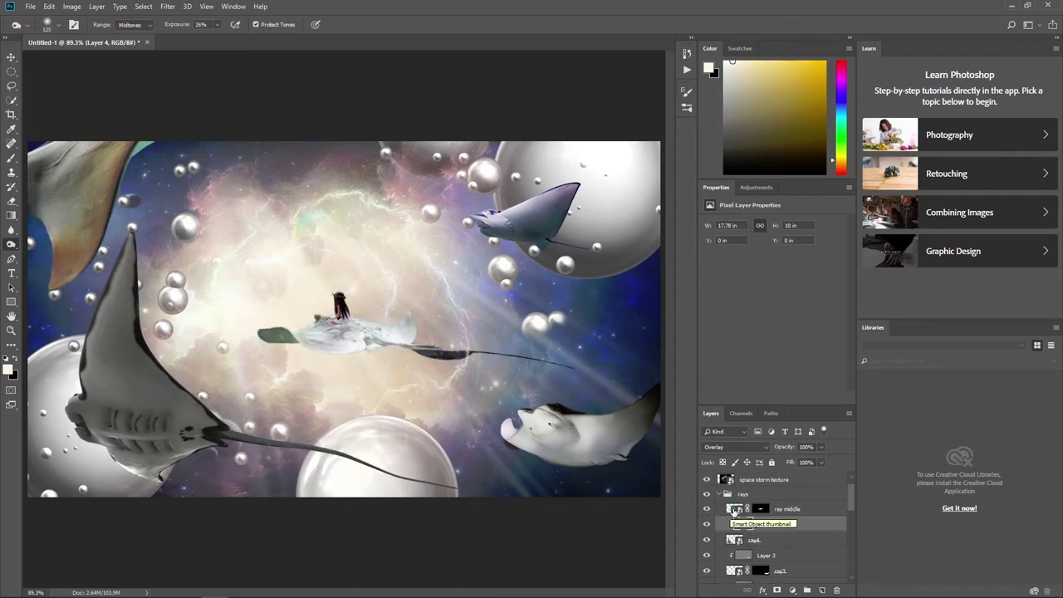
{"action": "left_click", "coordinate": [733, 509]}
{"action": "left_click", "coordinate": [821, 589], "text": "alt"}
{"action": "left_click", "coordinate": [448, 191]}
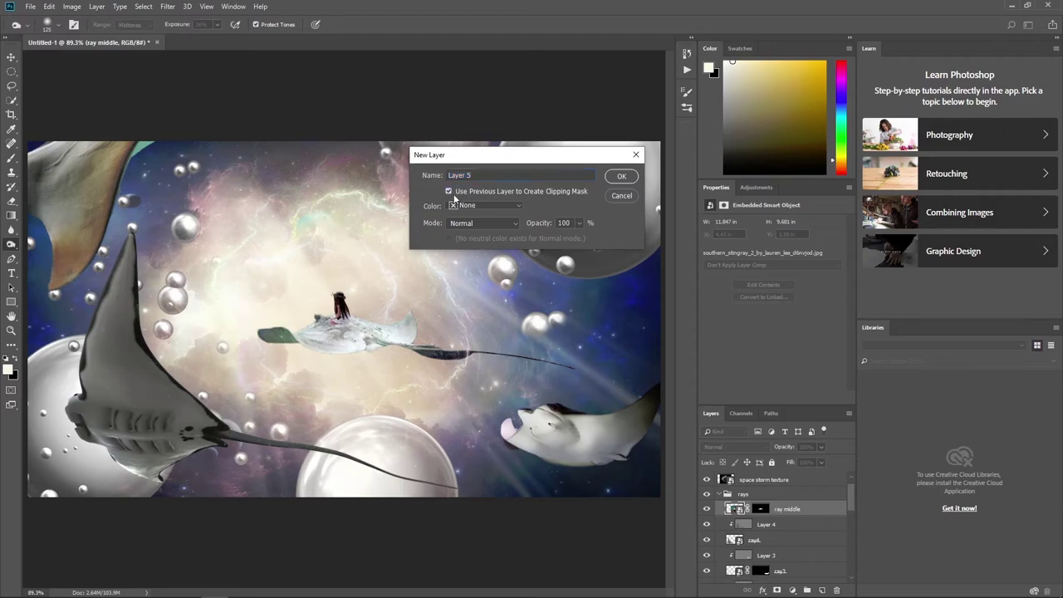
{"action": "left_click", "coordinate": [482, 223]}
{"action": "left_click", "coordinate": [459, 377]}
{"action": "left_click", "coordinate": [629, 177]}
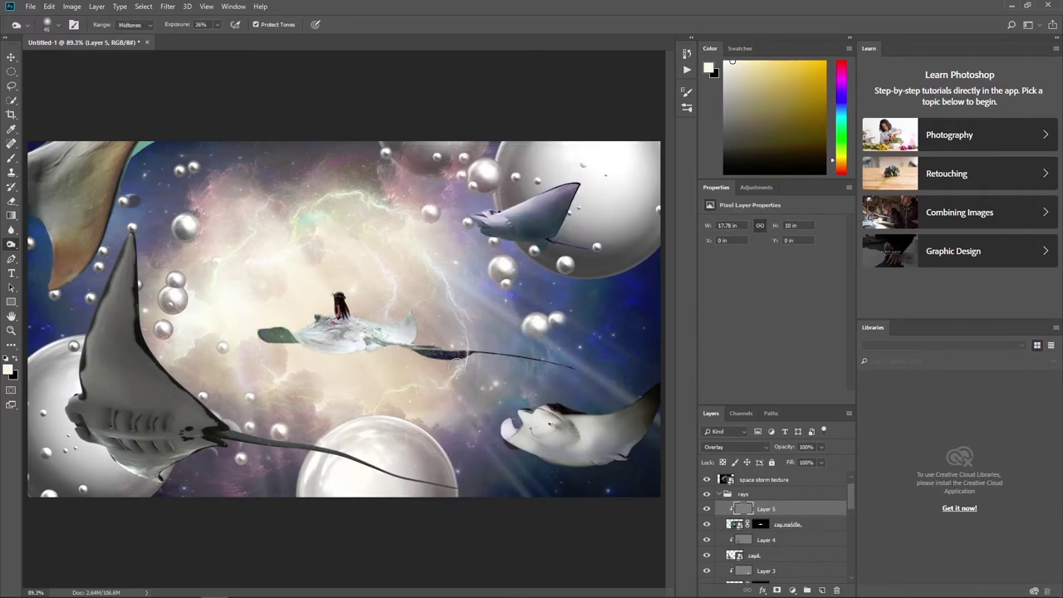
- Dodge the middle ray's left wing tip and body, then burn its body
{"action": "left_click_drag", "start_coordinate": [287, 356], "coordinate": [259, 341]}
{"action": "mouse_move", "coordinate": [401, 334]}
{"action": "left_mouse_down"}
{"action": "mouse_move", "coordinate": [293, 340]}
{"action": "mouse_move", "coordinate": [367, 347]}
{"action": "mouse_move", "coordinate": [278, 338]}
{"action": "left_mouse_up"}
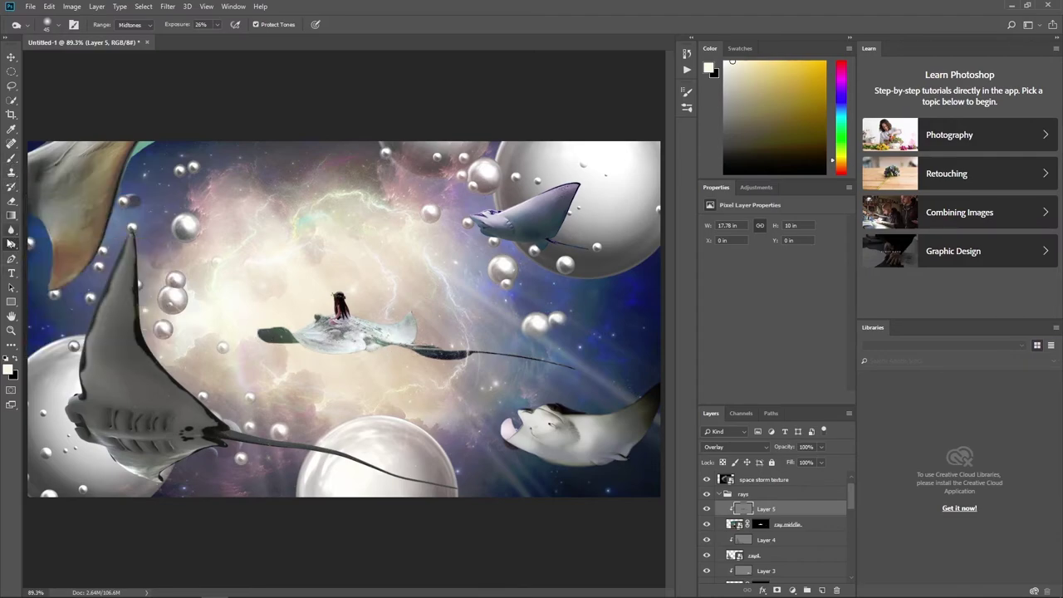
{"action": "right_click", "coordinate": [11, 244]}
{"action": "left_click", "coordinate": [50, 255]}
{"action": "mouse_move", "coordinate": [307, 327]}
{"action": "left_mouse_down"}
{"action": "mouse_move", "coordinate": [391, 334]}
{"action": "mouse_move", "coordinate": [306, 330]}
{"action": "mouse_move", "coordinate": [329, 321]}
{"action": "left_mouse_up"}
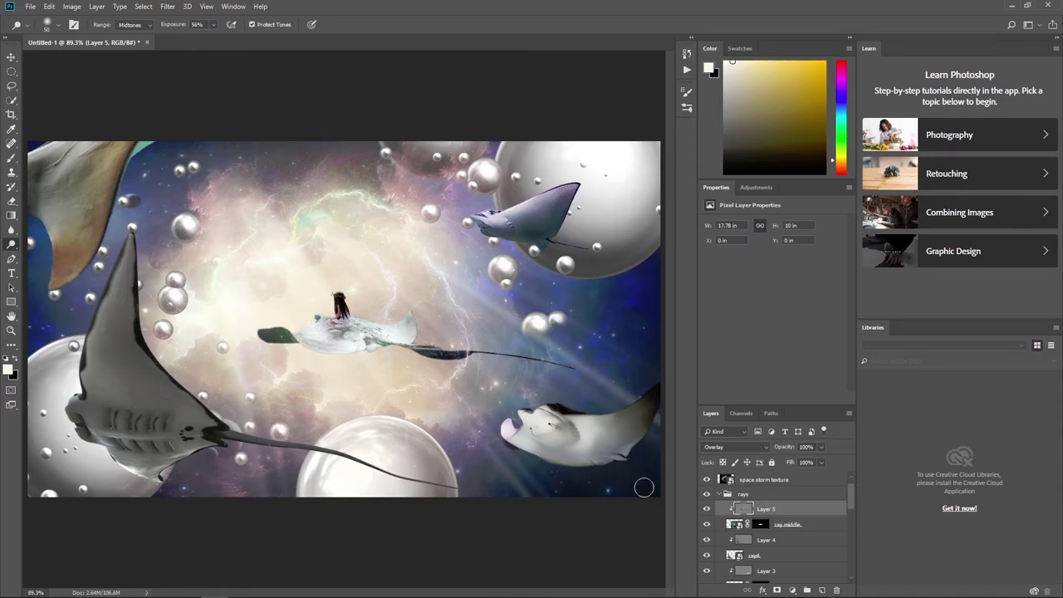
- Collapse the rays group and add a 50% gray Overlay layer clipped to the model
{"action": "left_click", "coordinate": [726, 495]}
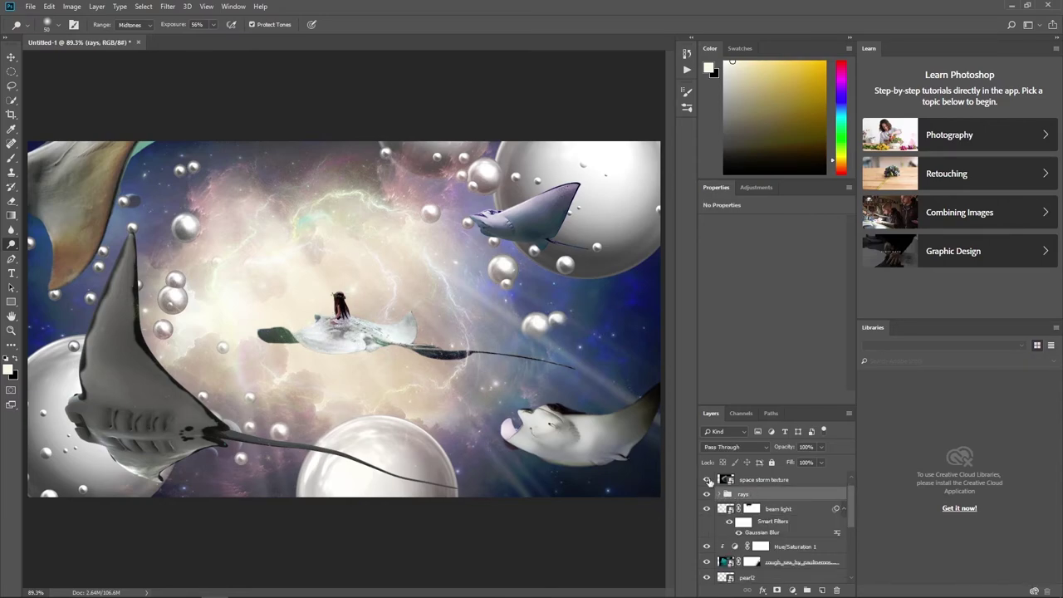
{"action": "left_click", "coordinate": [707, 481]}
{"action": "left_click", "coordinate": [707, 481]}
{"action": "scroll", "coordinate": [765, 497], "scroll_direction": "up", "scroll_amount": 1}
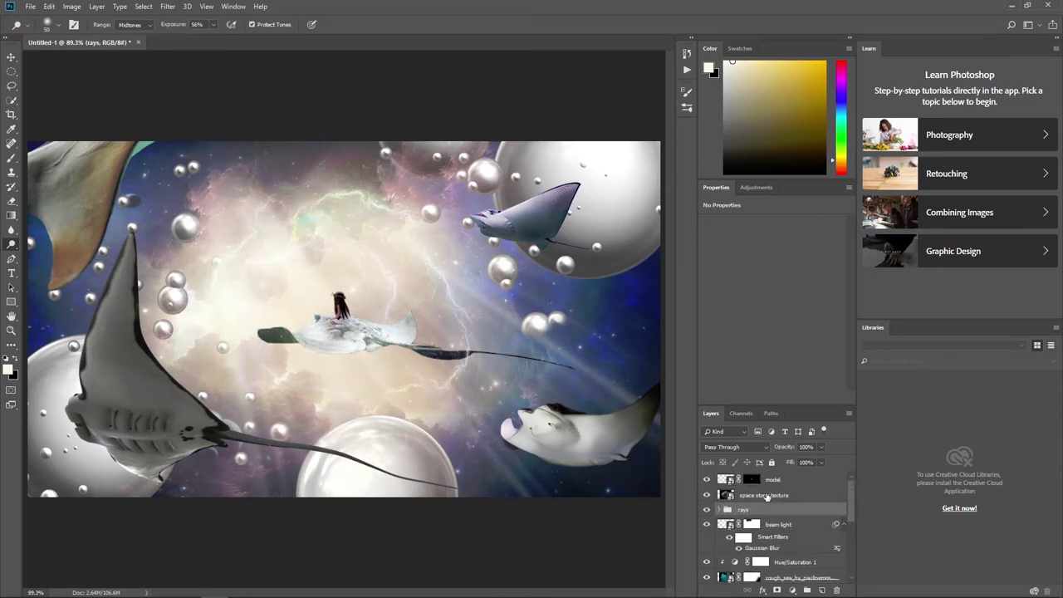
{"action": "left_click", "coordinate": [724, 480]}
{"action": "left_click", "coordinate": [820, 590], "text": "alt"}
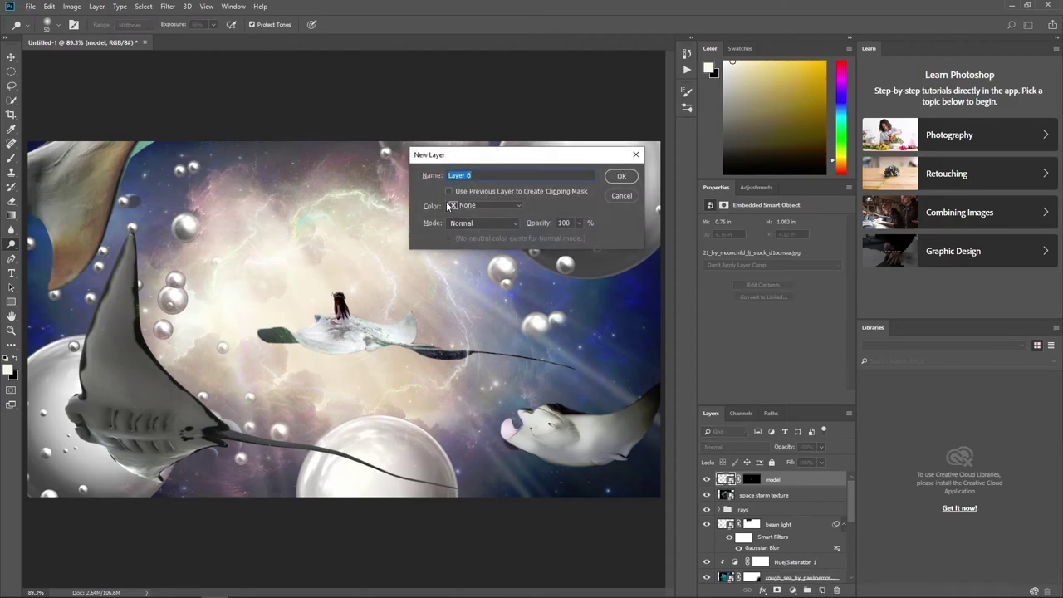
{"action": "left_click", "coordinate": [448, 191]}
{"action": "left_click", "coordinate": [482, 222]}
{"action": "left_click", "coordinate": [474, 368]}
{"action": "left_click", "coordinate": [449, 238]}
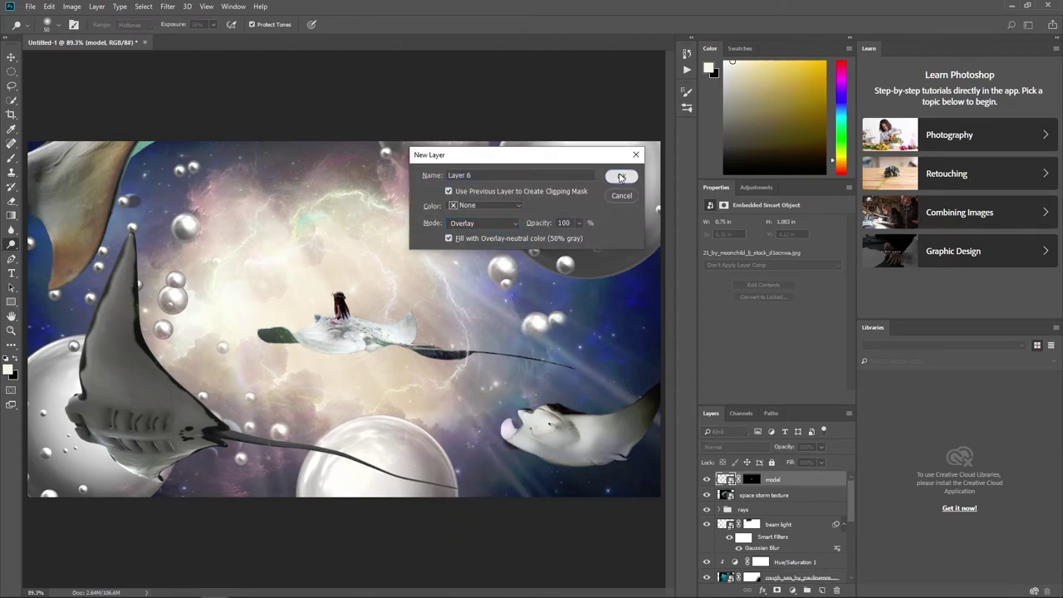
{"action": "left_click", "coordinate": [621, 176]}
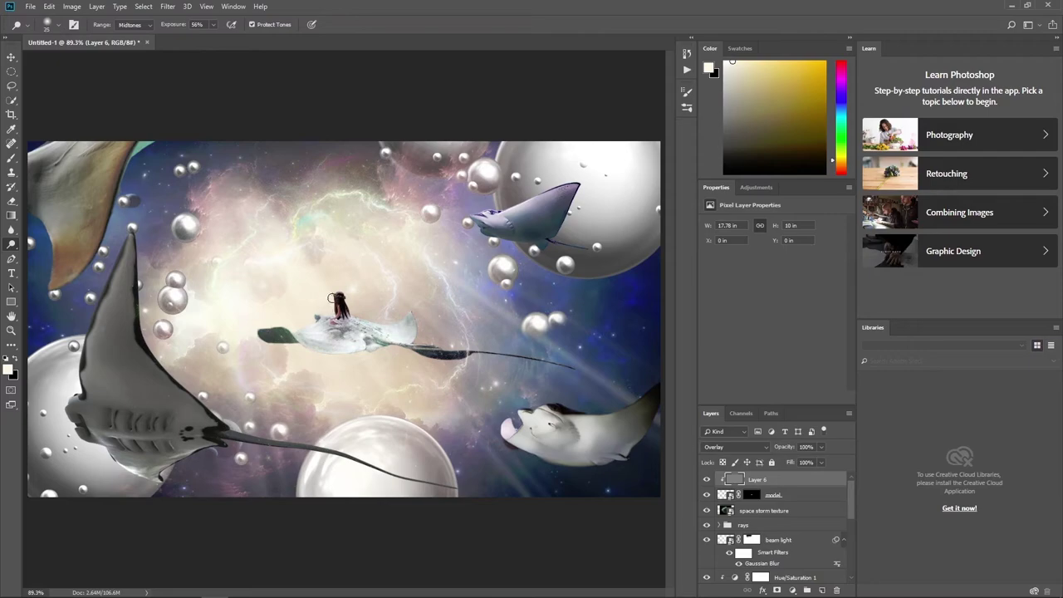
- Dodge the girl's hair, then select the Burn tool
{"action": "left_click_drag", "start_coordinate": [337, 297], "coordinate": [331, 294]}
{"action": "right_click", "coordinate": [14, 244]}
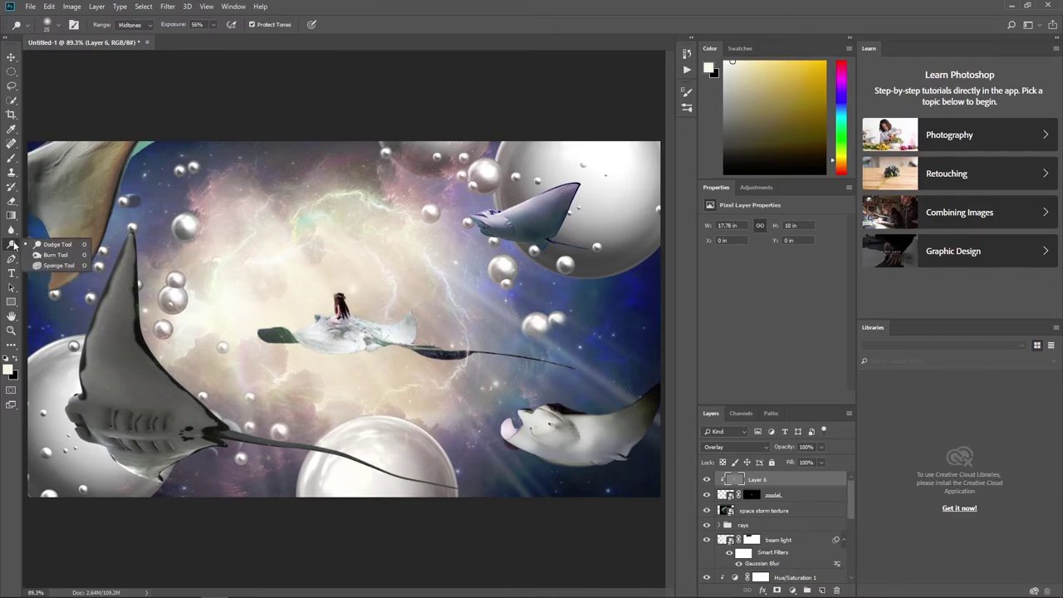
{"action": "left_click", "coordinate": [50, 256]}
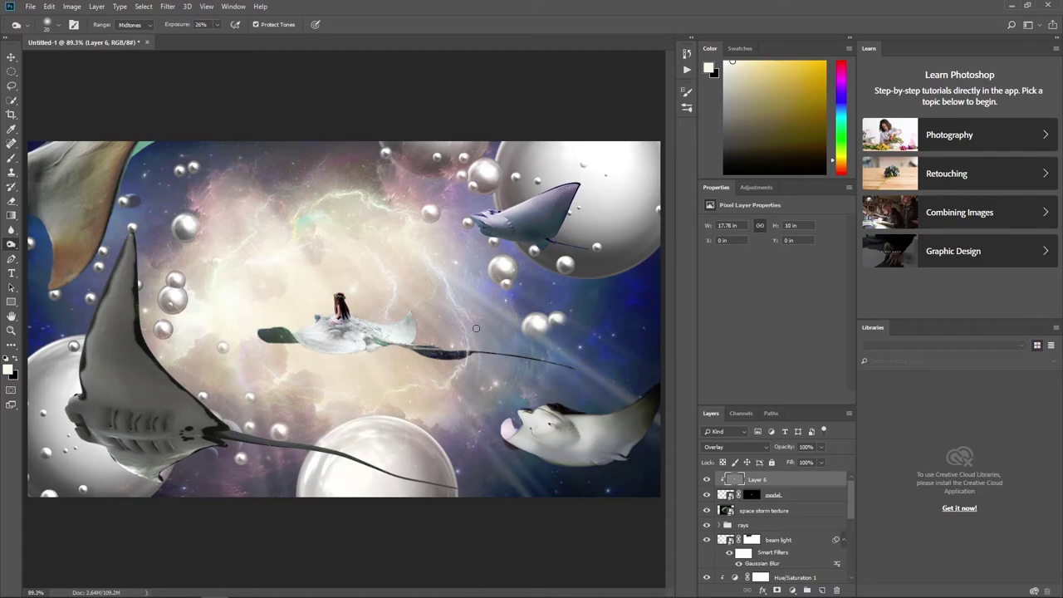
- Move the space storm texture layer below the rays group
{"action": "scroll", "coordinate": [804, 556], "scroll_direction": "down", "scroll_amount": 5}
{"action": "scroll", "coordinate": [804, 556], "scroll_direction": "down", "scroll_amount": 5}
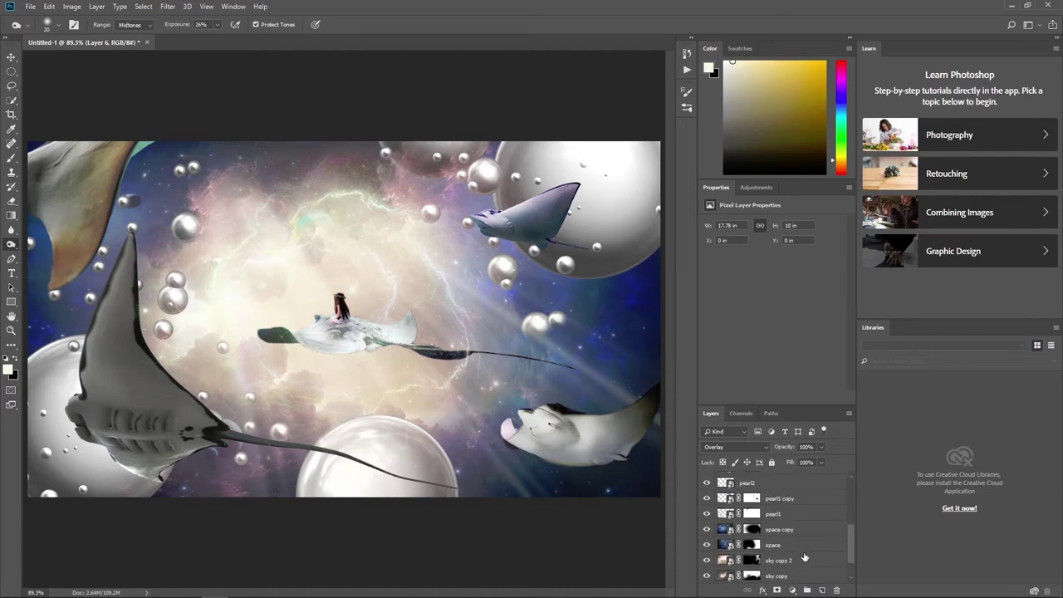
{"action": "scroll", "coordinate": [800, 554], "scroll_direction": "up", "scroll_amount": 1}
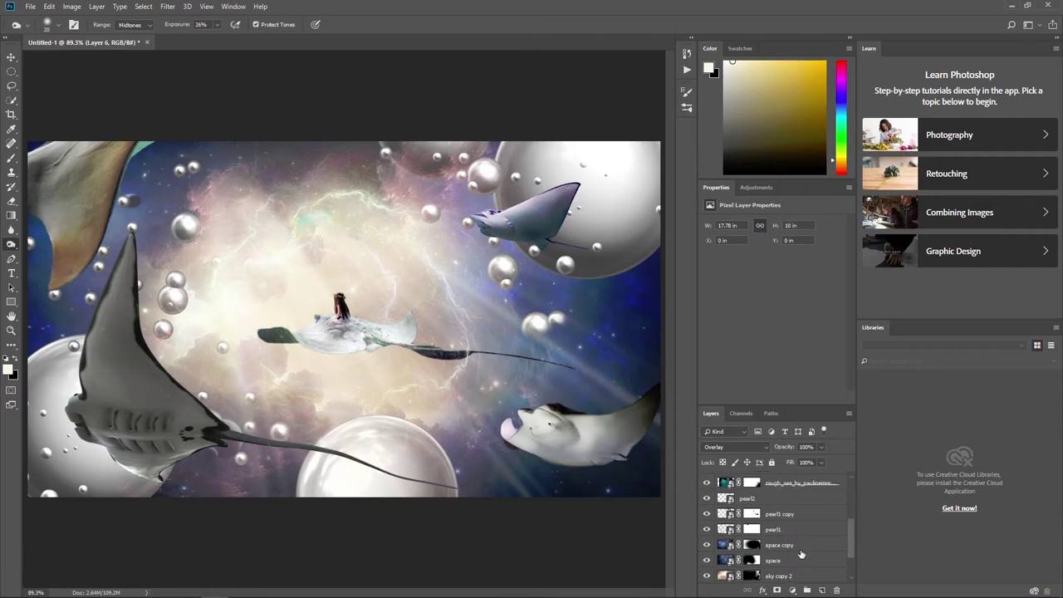
{"action": "scroll", "coordinate": [802, 547], "scroll_direction": "up", "scroll_amount": 2}
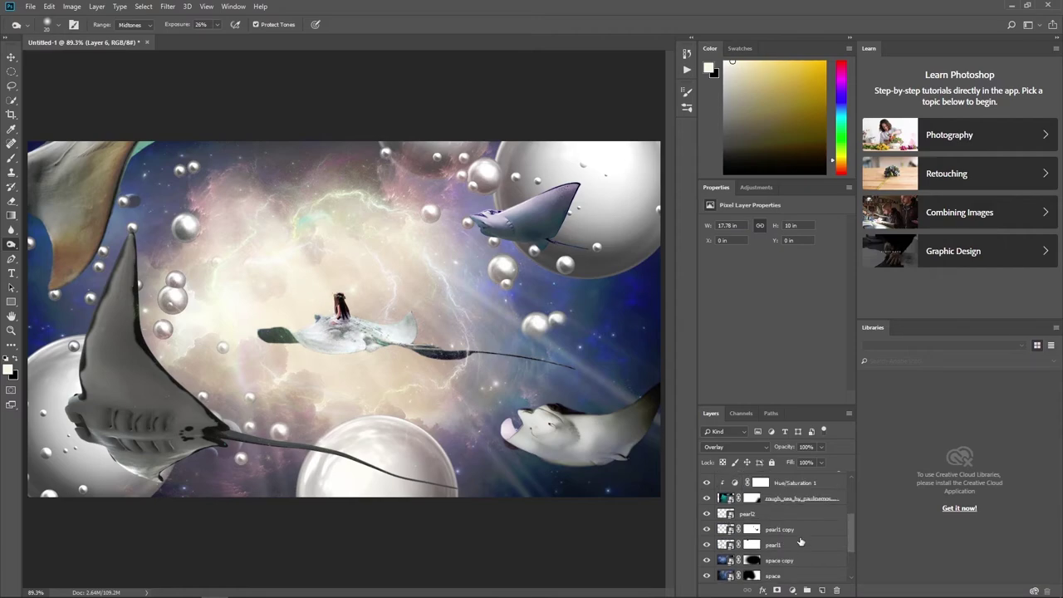
{"action": "scroll", "coordinate": [801, 542], "scroll_direction": "up", "scroll_amount": 2}
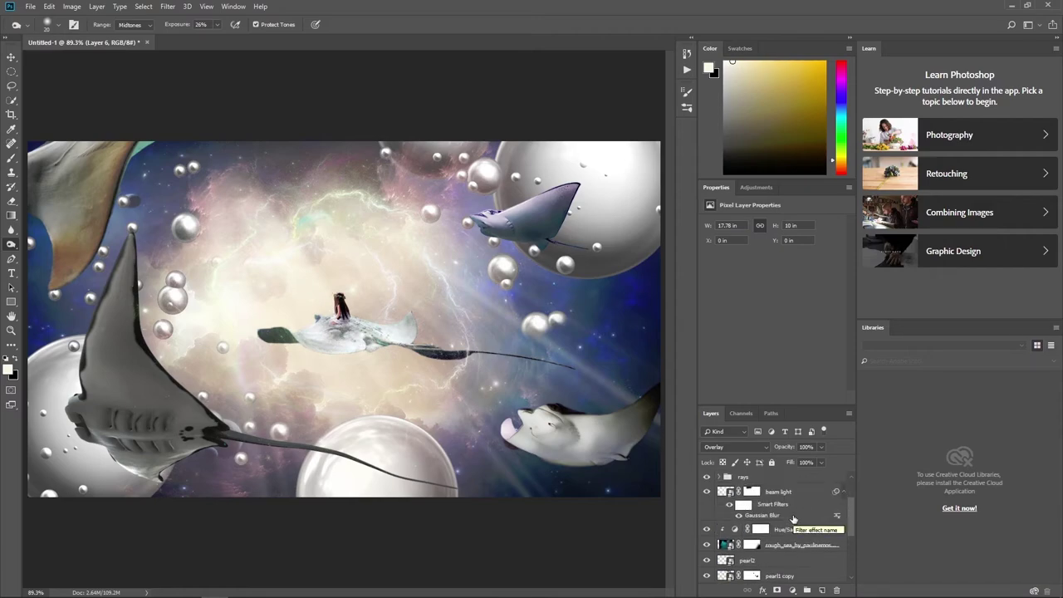
{"action": "scroll", "coordinate": [794, 518], "scroll_direction": "up", "scroll_amount": 1}
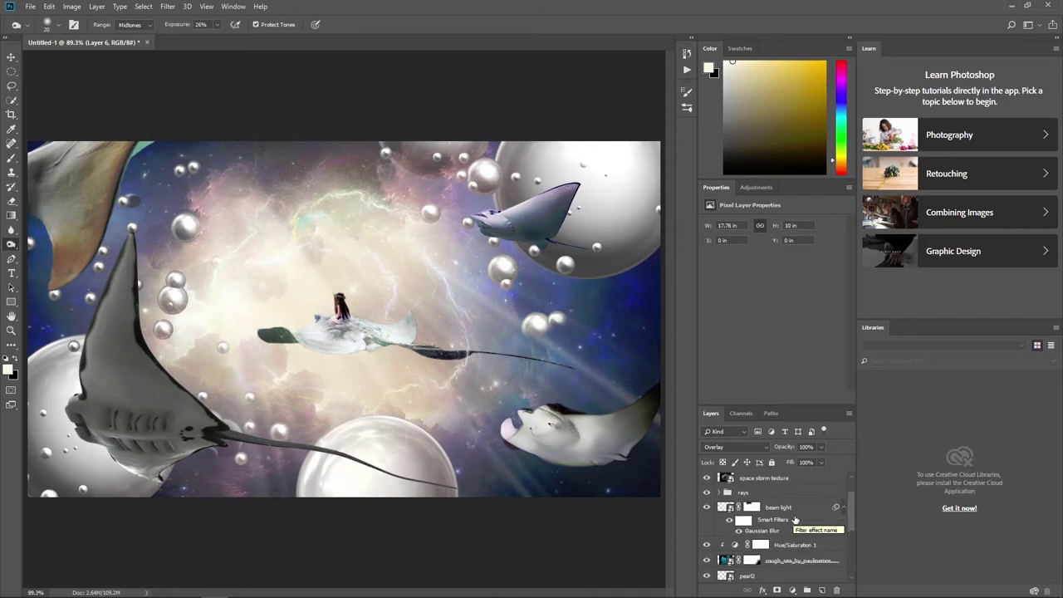
{"action": "scroll", "coordinate": [795, 519], "scroll_direction": "up", "scroll_amount": 2}
{"action": "left_click", "coordinate": [779, 516]}
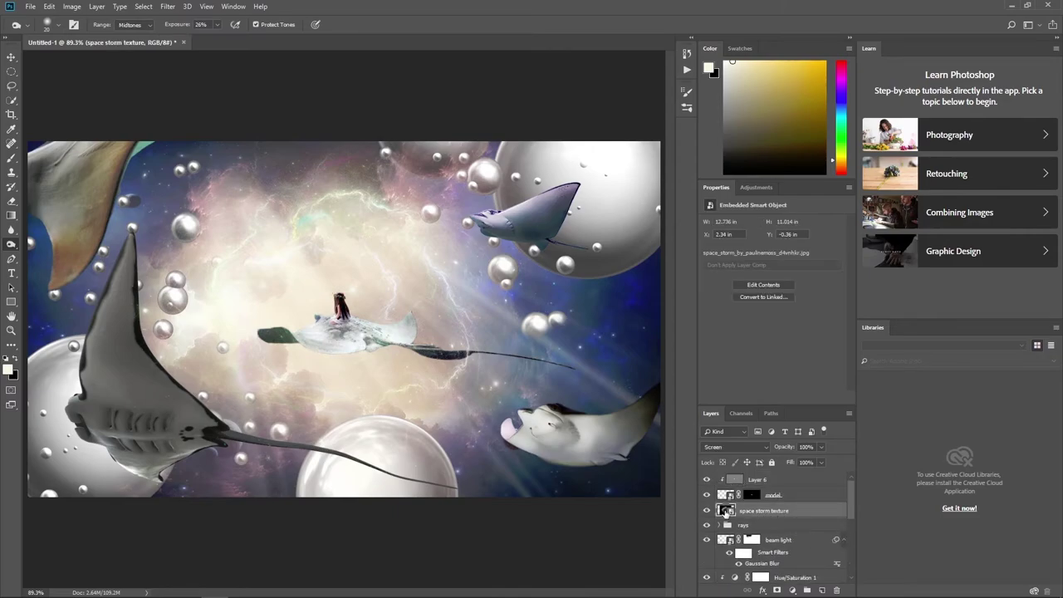
{"action": "left_click_drag", "start_coordinate": [725, 511], "coordinate": [728, 540]}
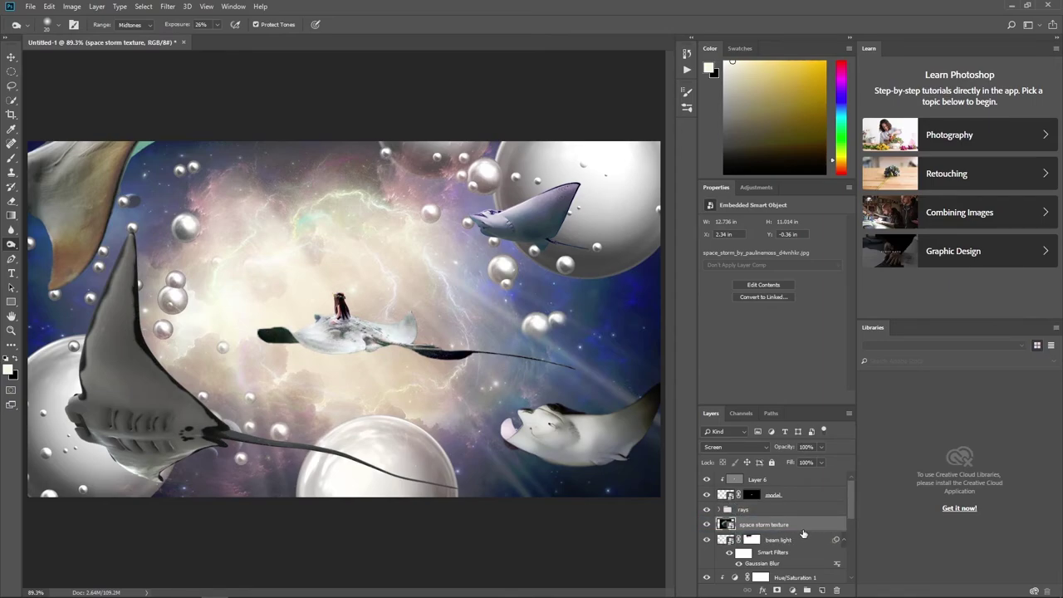
- Stamp all visible layers into a new Layer 7 above Layer 6 and convert it to a smart object
{"action": "left_click", "coordinate": [783, 480]}
{"action": "key", "text": "ctrl+alt+shift+e"}
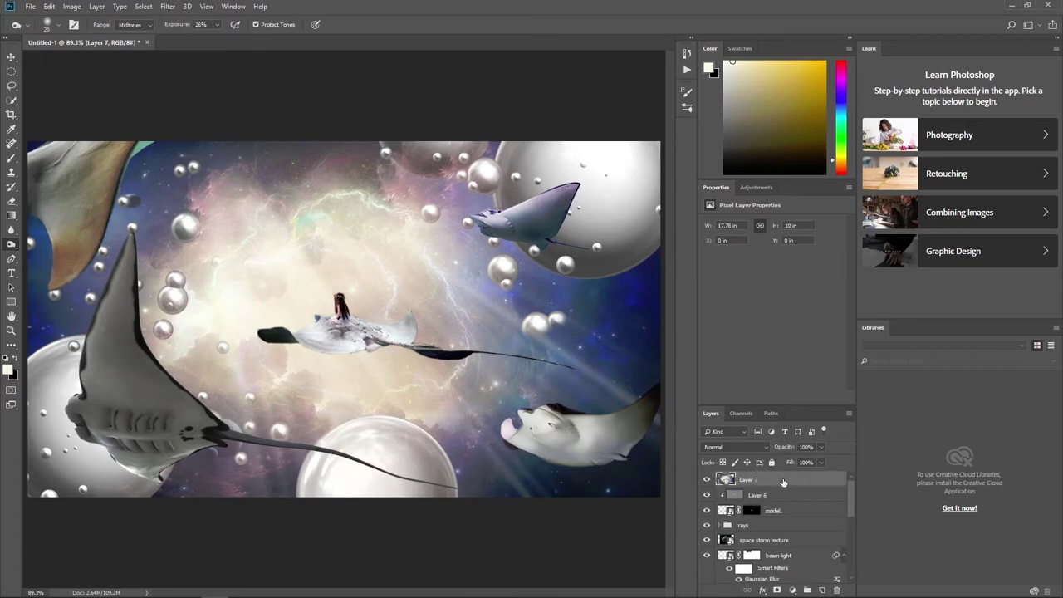
{"action": "right_click", "coordinate": [783, 480]}
{"action": "left_click", "coordinate": [797, 172]}
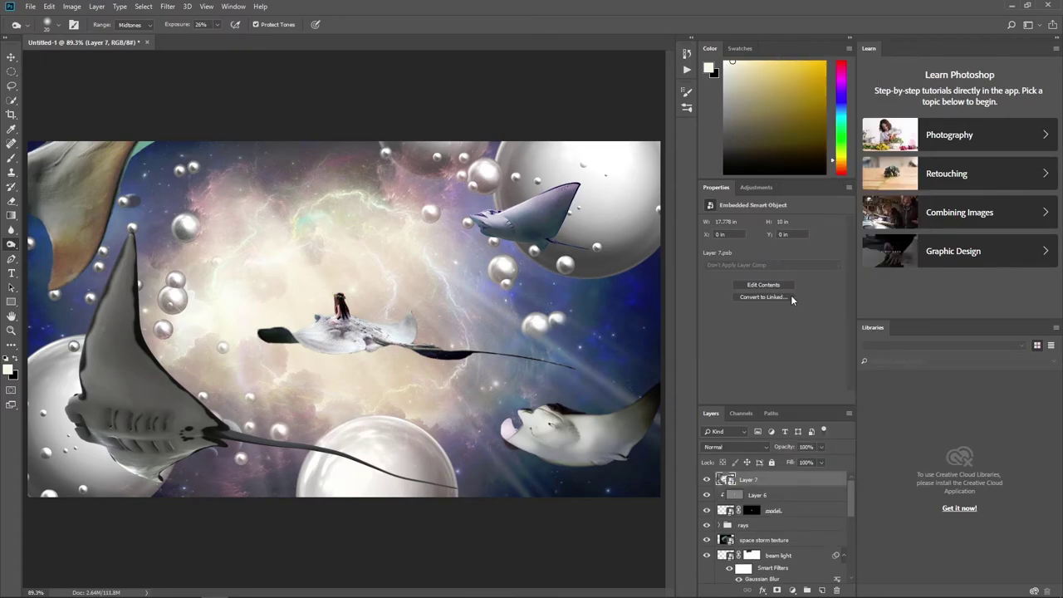
- Apply the Camera Raw filter to Layer 7 with the Artistic 04 profile
{"action": "left_click", "coordinate": [167, 7]}
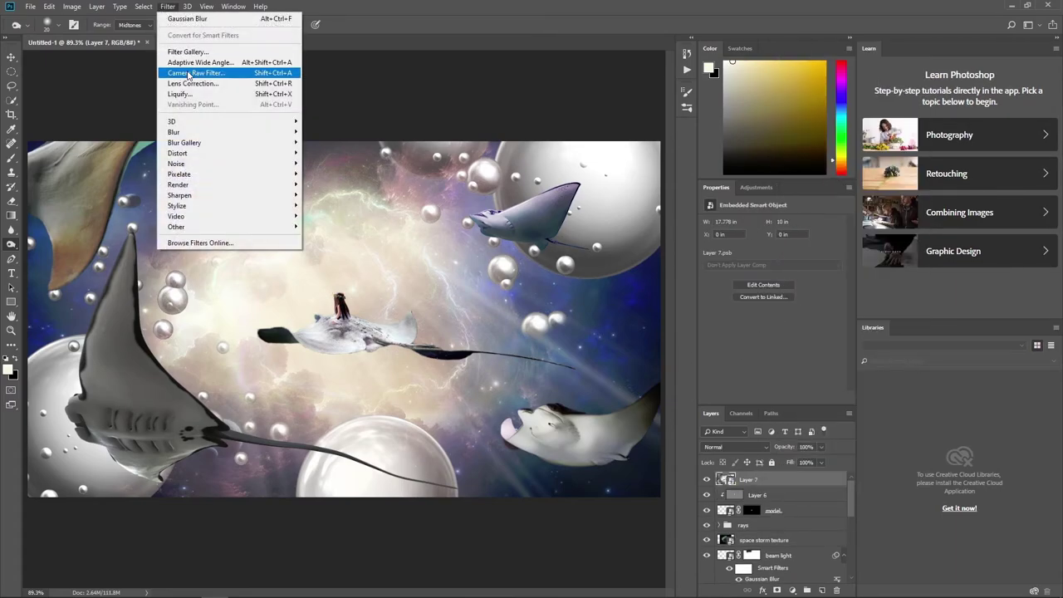
{"action": "left_click", "coordinate": [187, 70]}
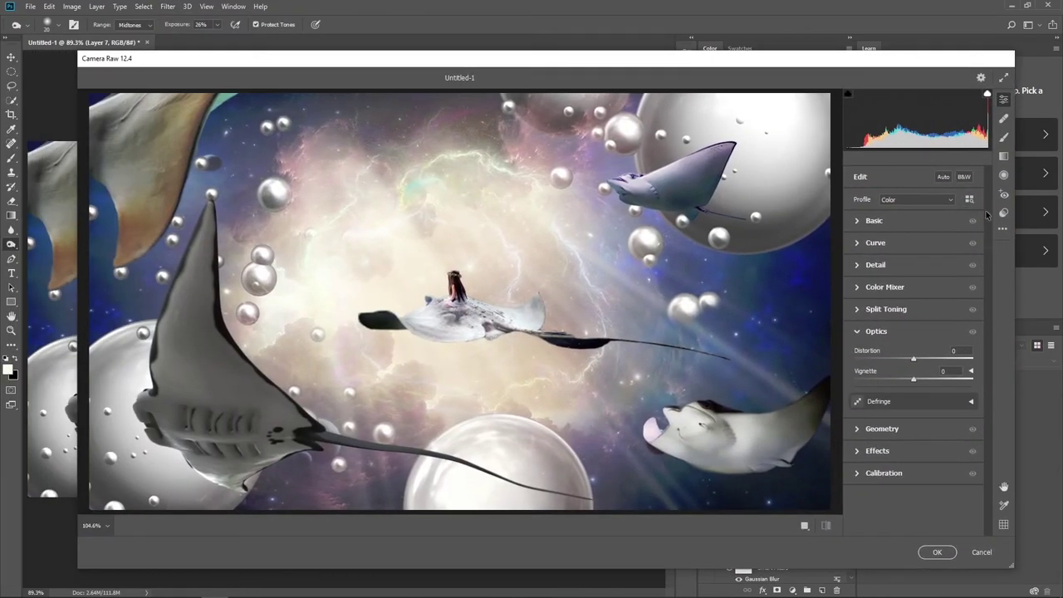
{"action": "left_click", "coordinate": [969, 199]}
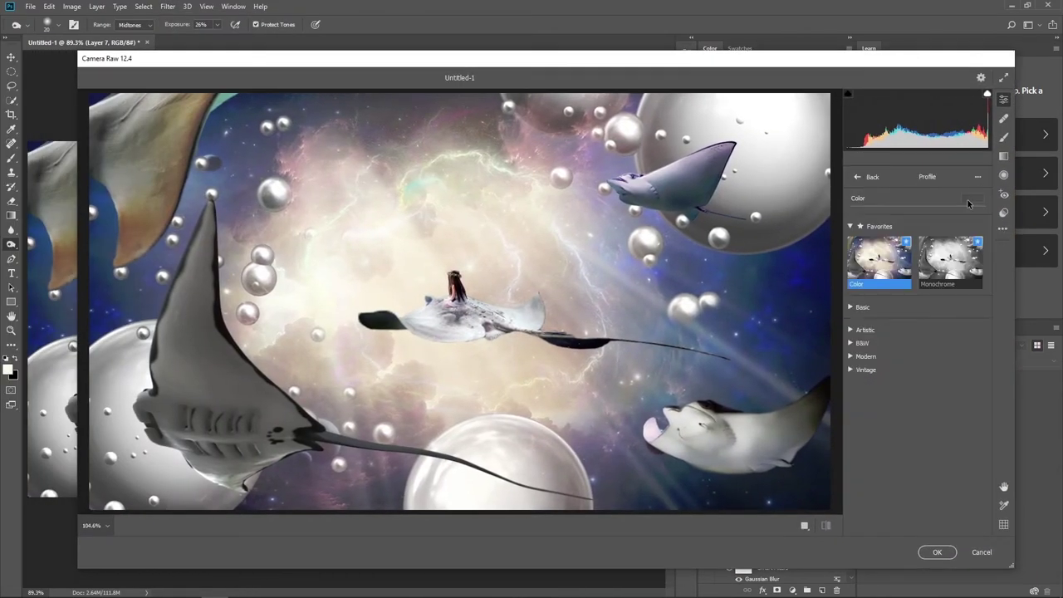
{"action": "left_click", "coordinate": [851, 332]}
{"action": "left_click", "coordinate": [947, 412]}
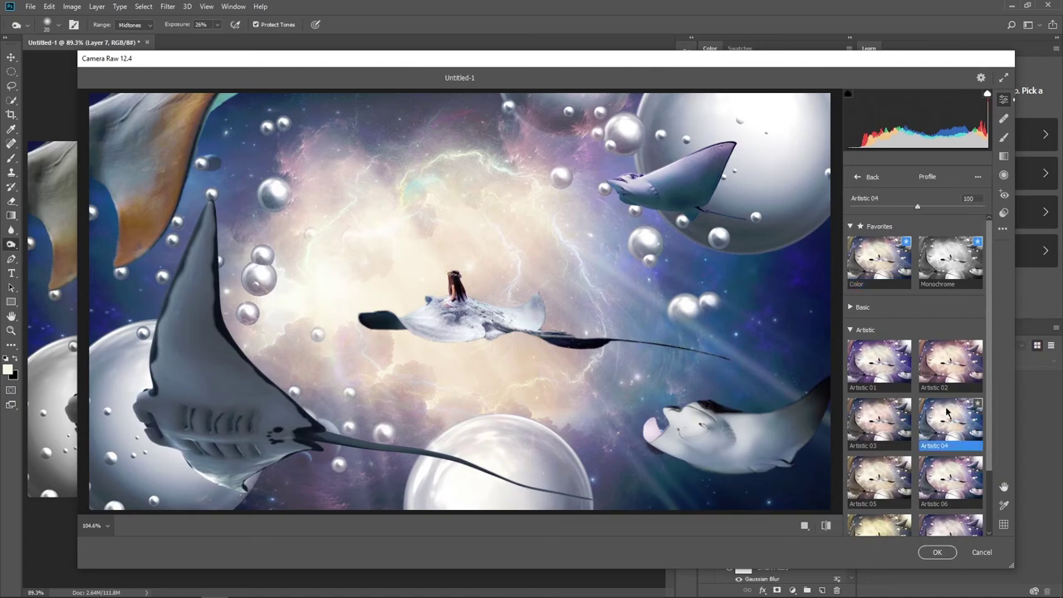
{"action": "left_click", "coordinate": [864, 177]}
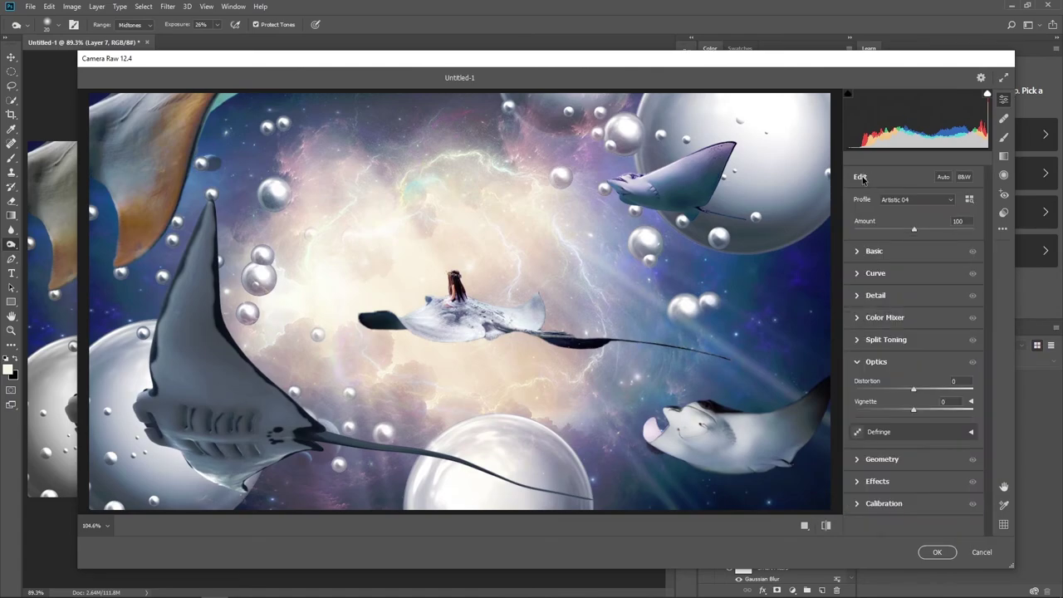
- Set Basic to Temp -21, Tint +28, Exposure +0.45, Clarity +73, Dehaze +52, Vibrance -19, Saturation 46
{"action": "left_click", "coordinate": [857, 252]}
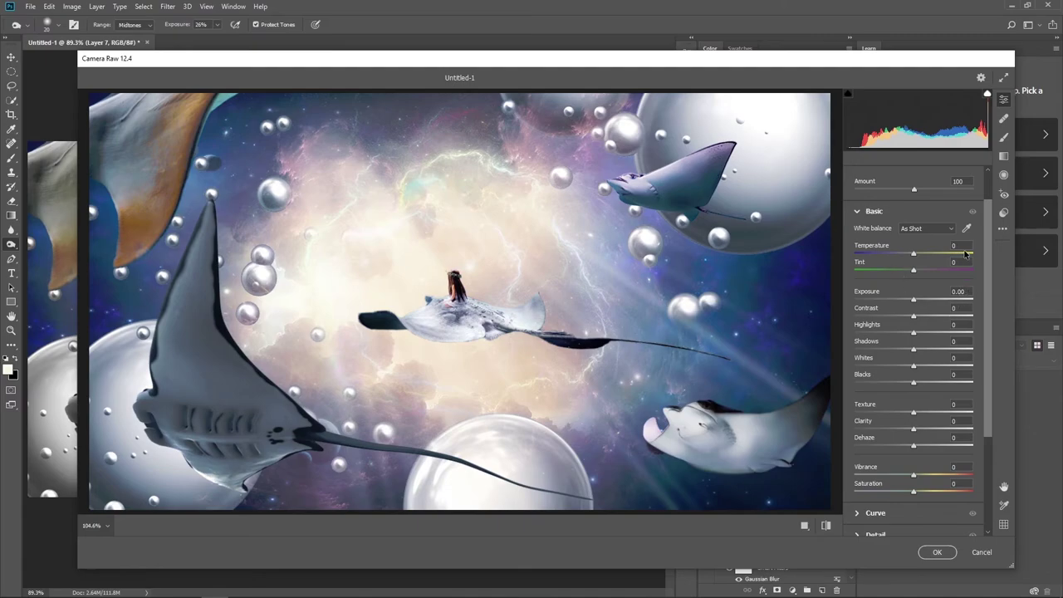
{"action": "type", "text": "21"}
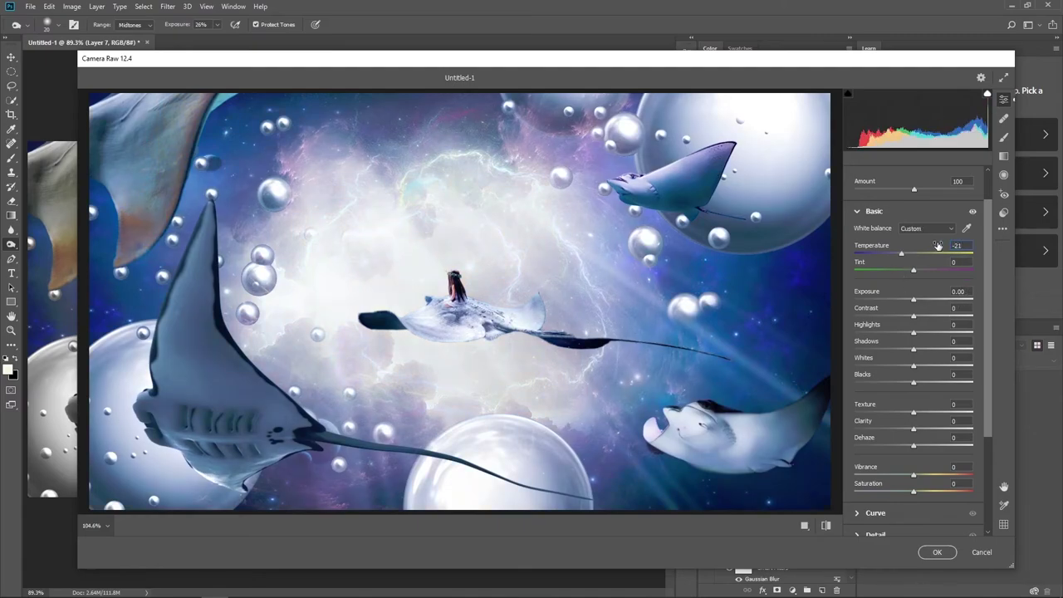
{"action": "type", "text": "28"}
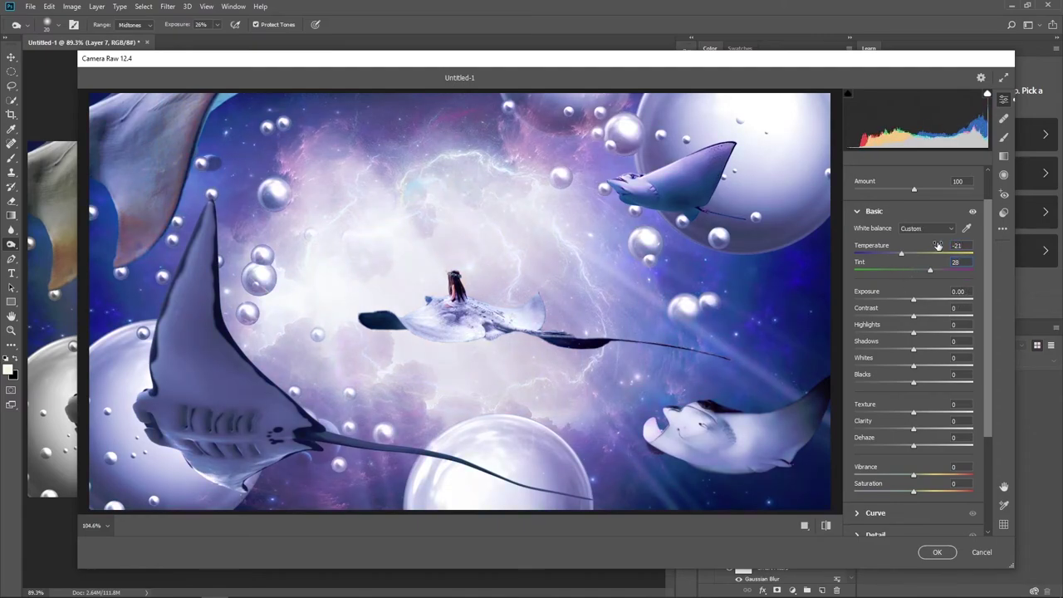
{"action": "key", "text": "Tab"}
{"action": "type", "text": ".4"}
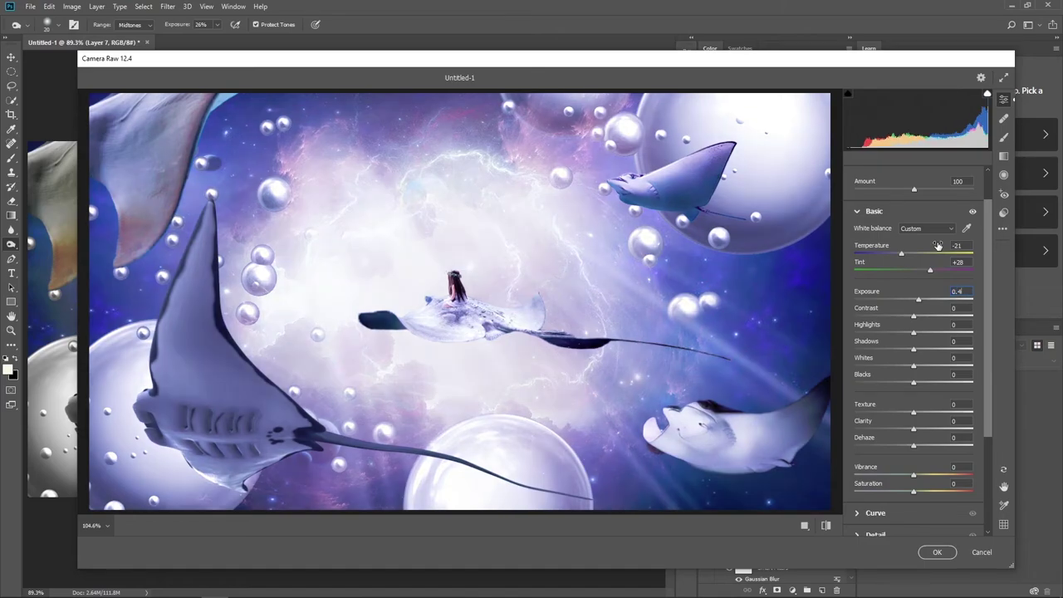
{"action": "type", "text": "58"}
{"action": "type", "text": "6"}
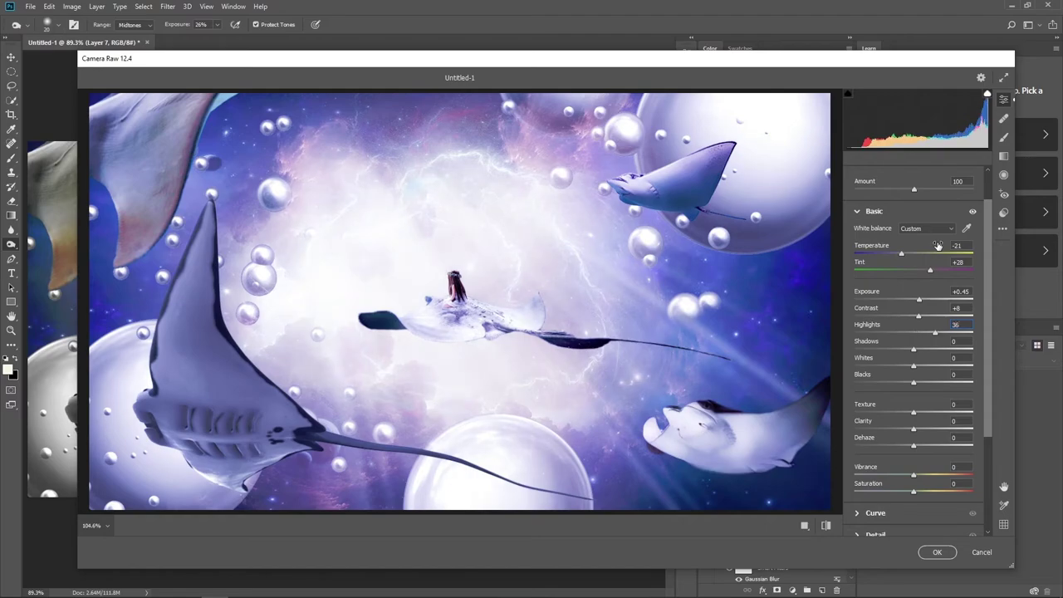
{"action": "type", "text": "38"}
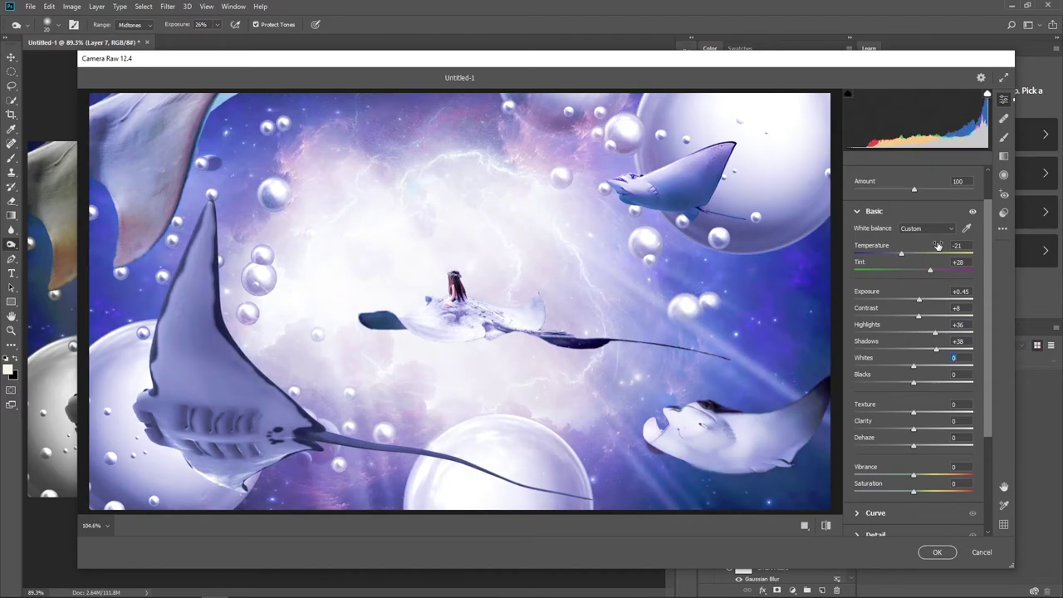
{"action": "type", "text": "22"}
{"action": "type", "text": "9"}
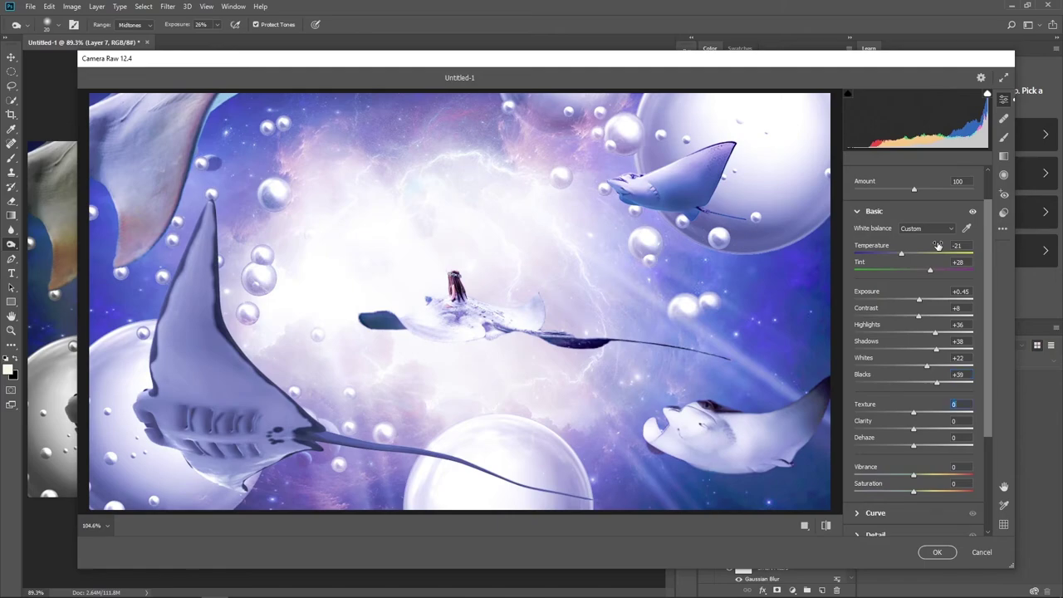
{"action": "key", "text": "Tab"}
{"action": "type", "text": "73"}
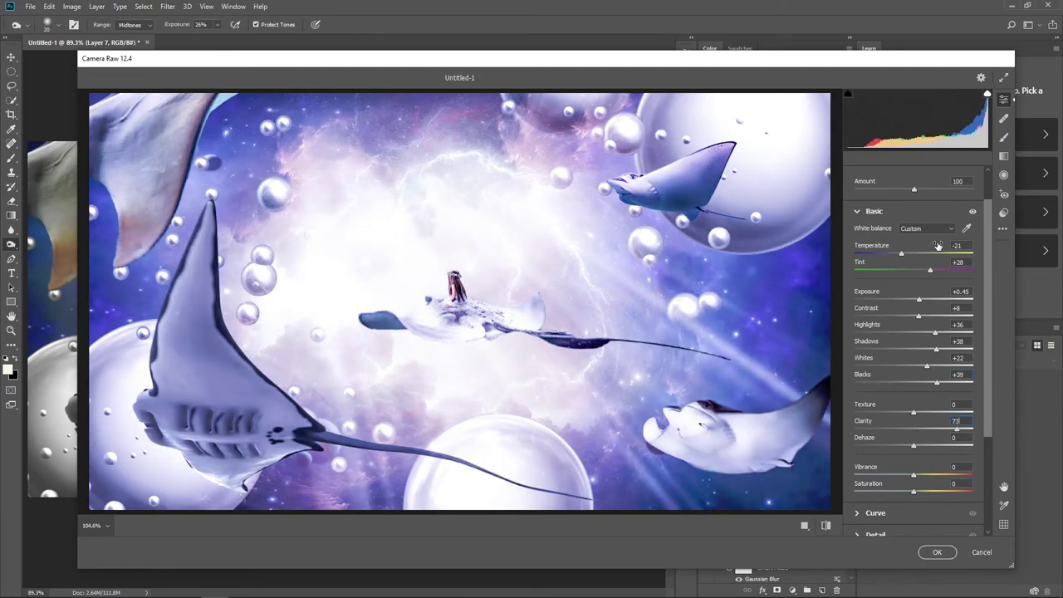
{"action": "type", "text": "52"}
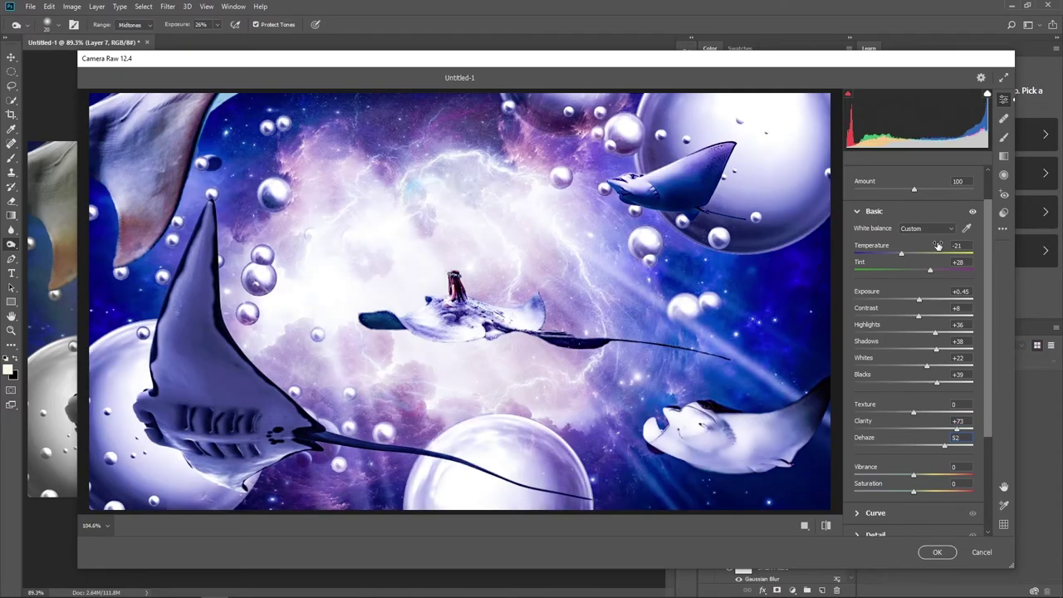
{"action": "key", "text": "Tab"}
{"action": "type", "text": "9"}
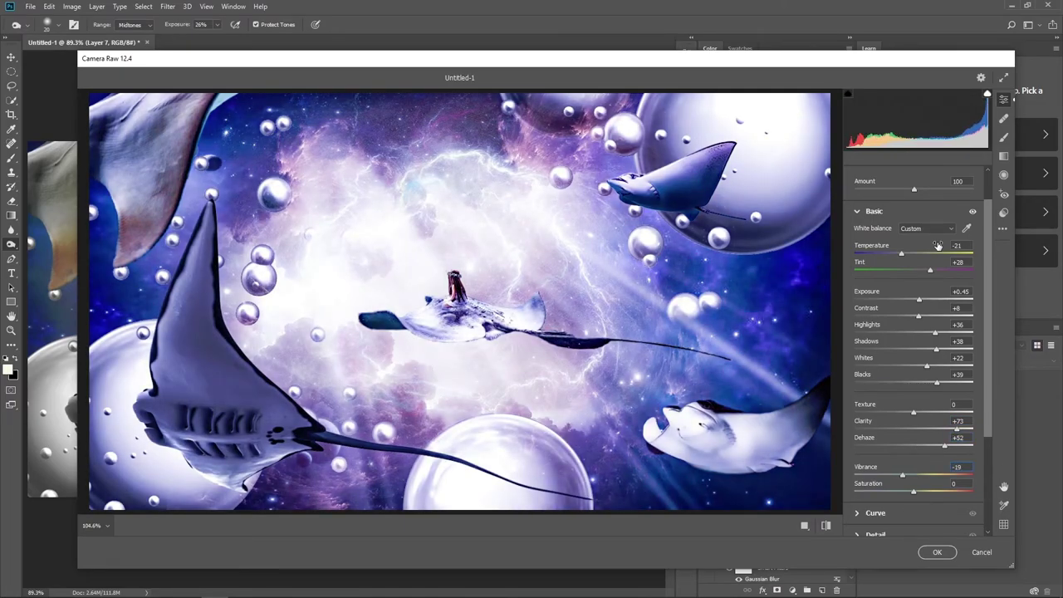
{"action": "type", "text": "46"}
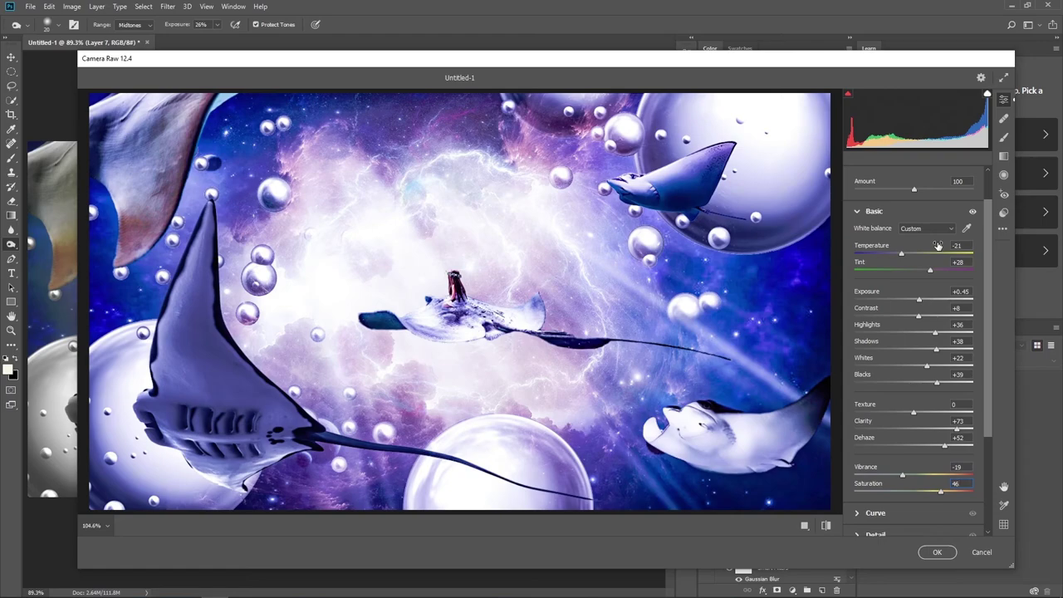
{"action": "scroll", "coordinate": [936, 213], "scroll_direction": "down", "scroll_amount": 2}
- Shape a custom point curve in Camera Raw, with the white point at input 213, output 253
{"action": "left_click", "coordinate": [872, 437]}
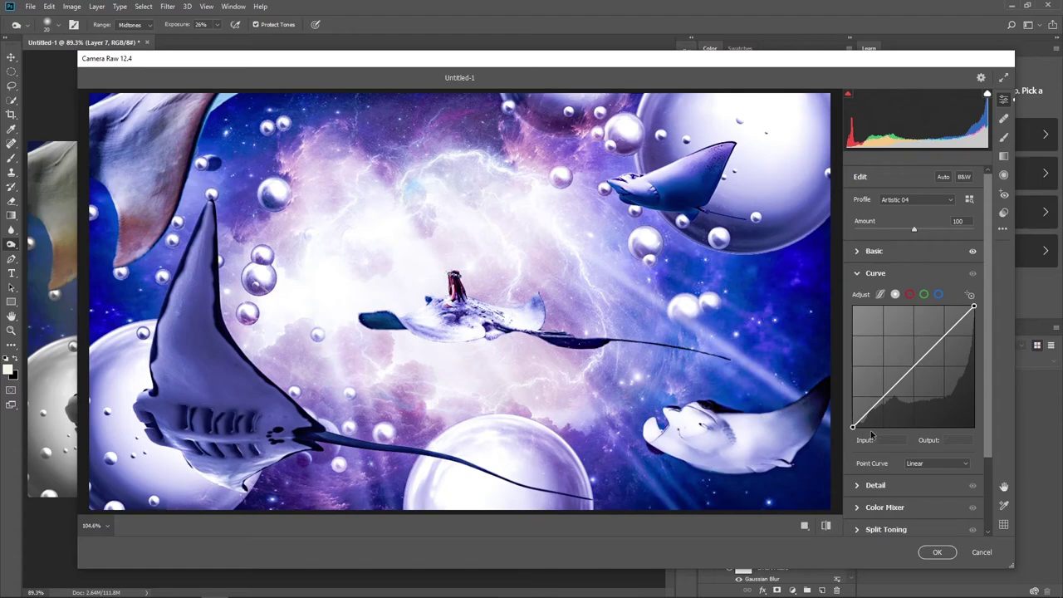
{"action": "left_click_drag", "start_coordinate": [854, 427], "coordinate": [853, 422]}
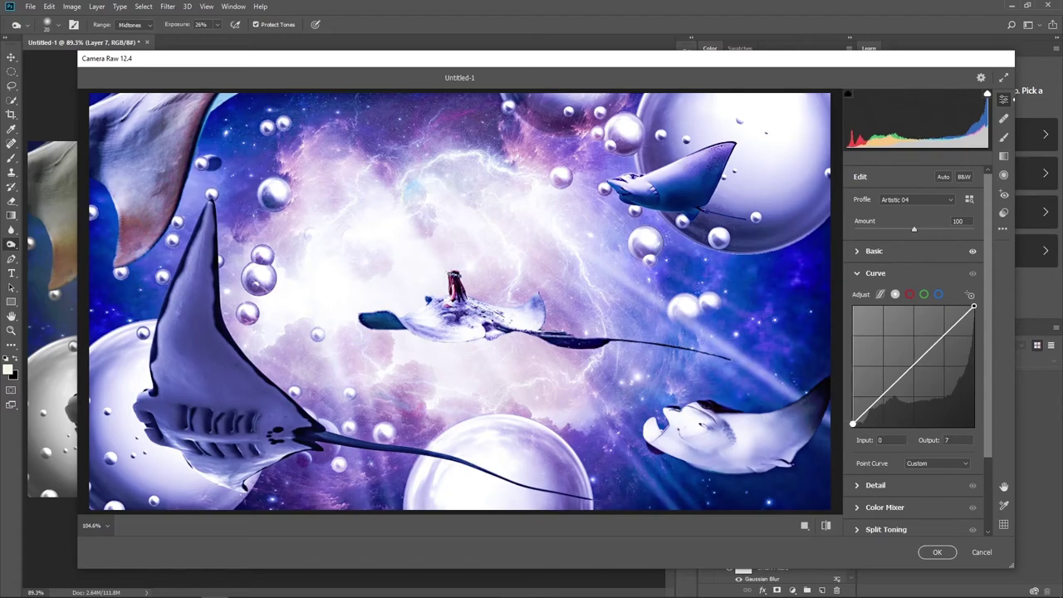
{"action": "scroll", "coordinate": [957, 436], "scroll_direction": "up", "scroll_amount": 4}
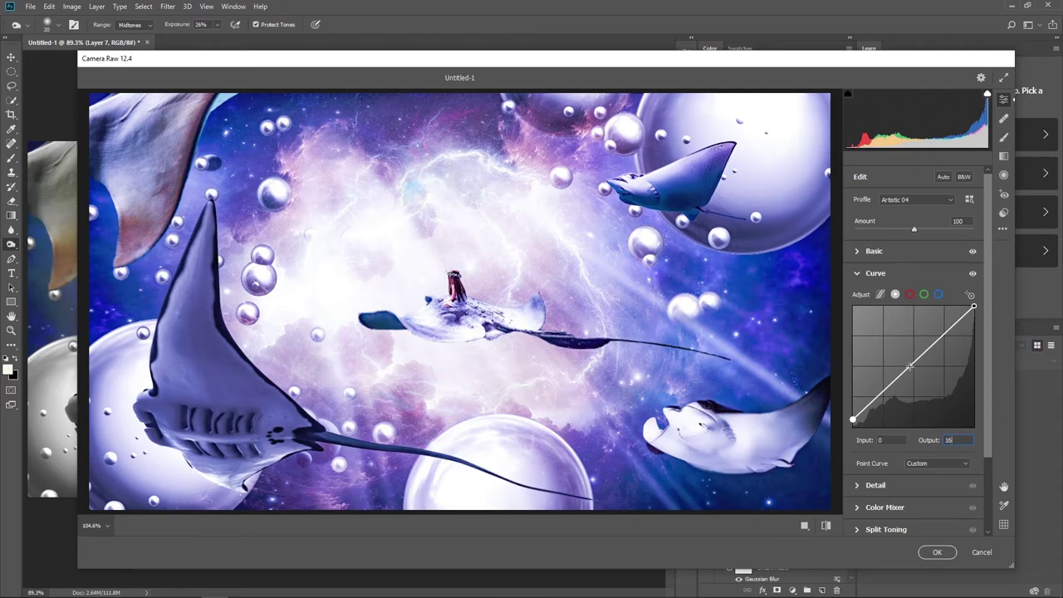
{"action": "left_click_drag", "start_coordinate": [910, 366], "coordinate": [903, 356]}
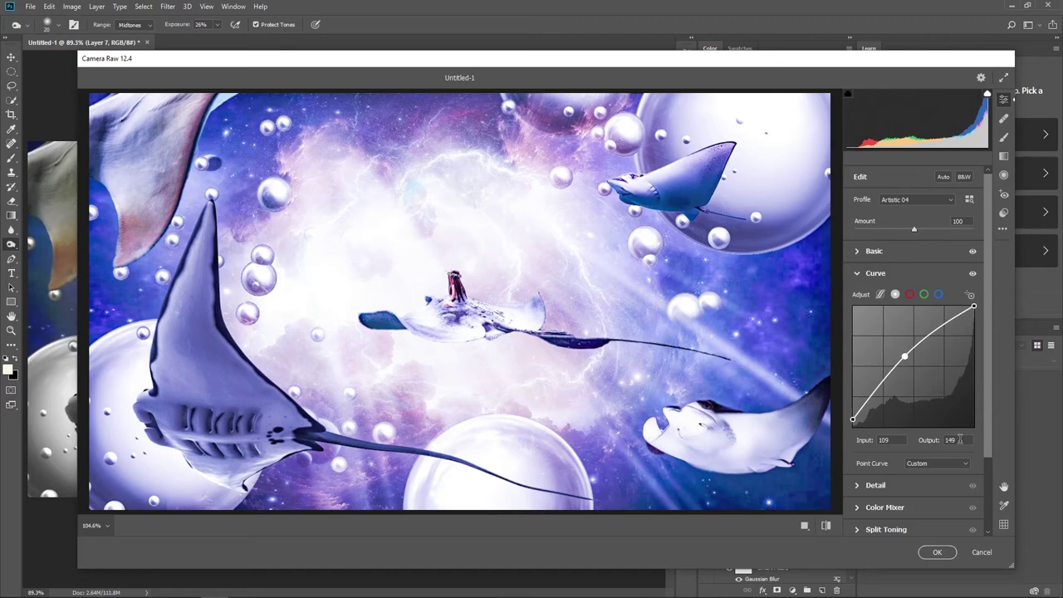
{"action": "type", "text": "121"}
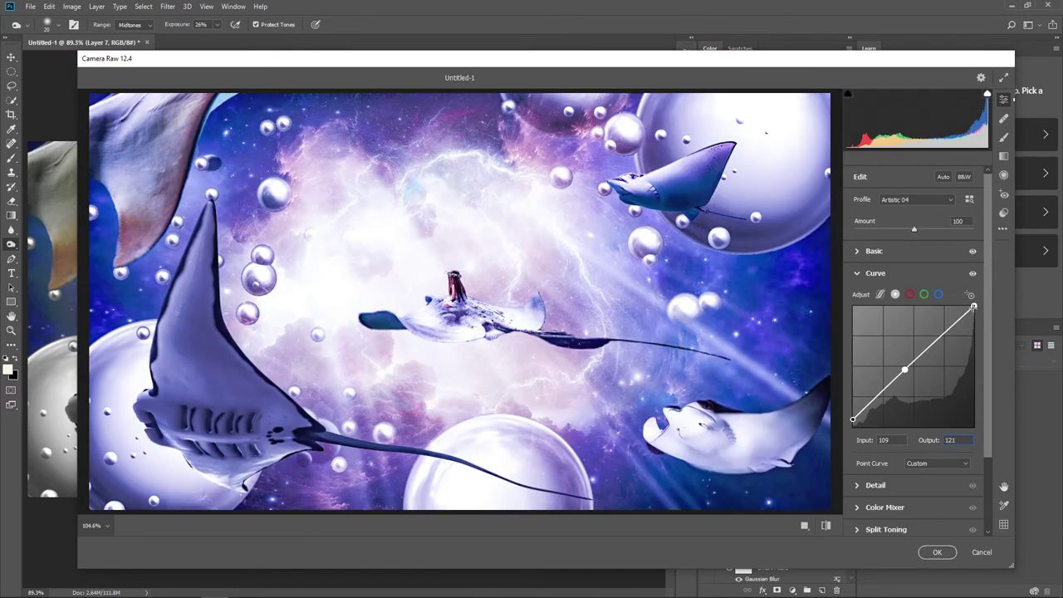
{"action": "left_click_drag", "start_coordinate": [973, 307], "coordinate": [954, 307]}
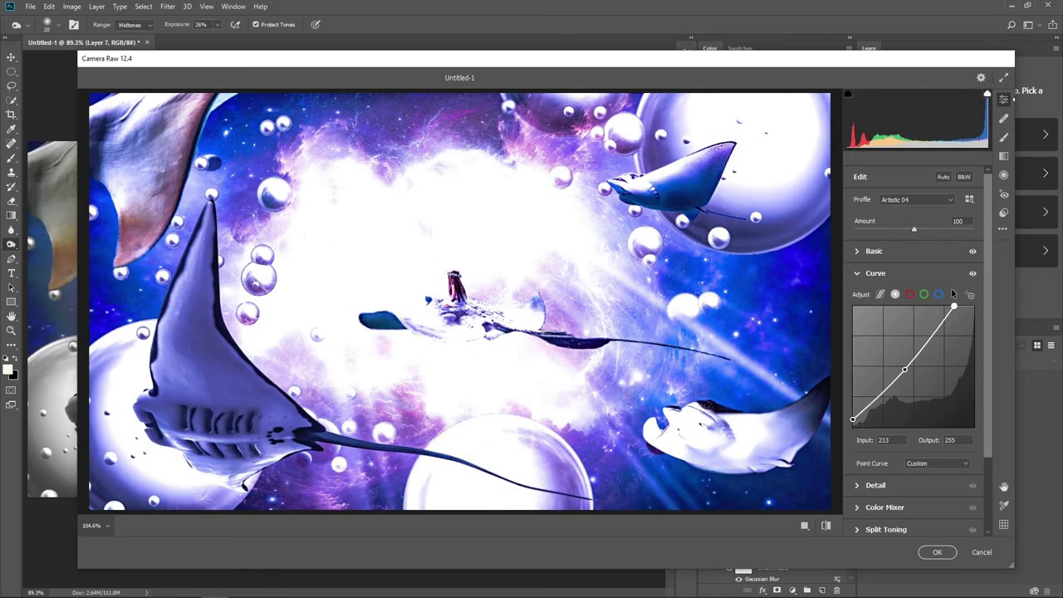
{"action": "left_click", "coordinate": [955, 441]}
{"action": "key", "text": "Down"}
{"action": "key", "text": "Down"}
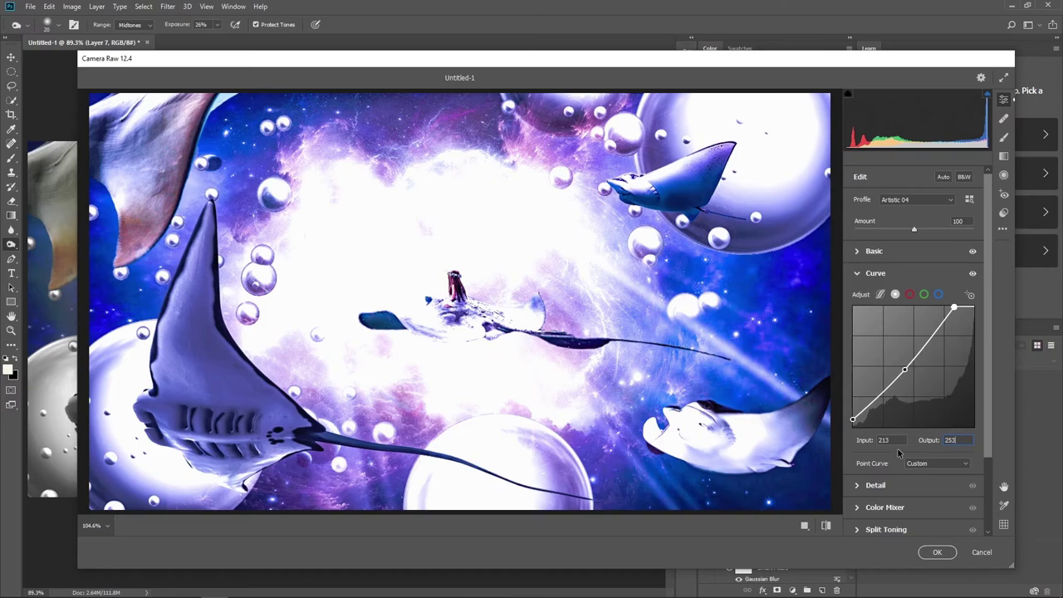
- Raise Detail Noise Reduction to 45
{"action": "left_click", "coordinate": [861, 487]}
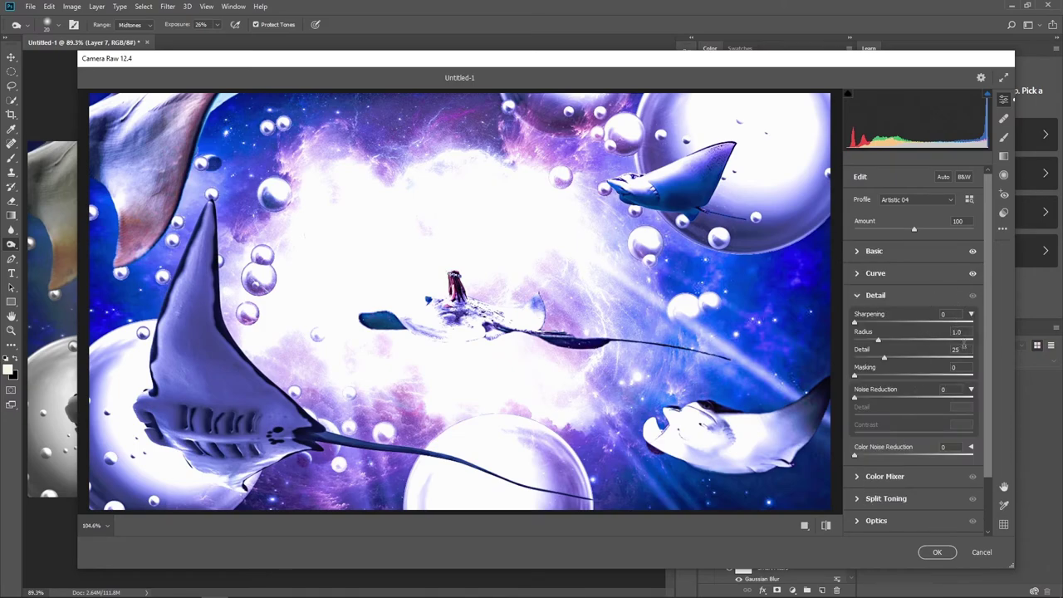
{"action": "left_click", "coordinate": [942, 390]}
{"action": "left_click_drag", "start_coordinate": [941, 387], "coordinate": [952, 388]}
{"action": "type", "text": "45"}
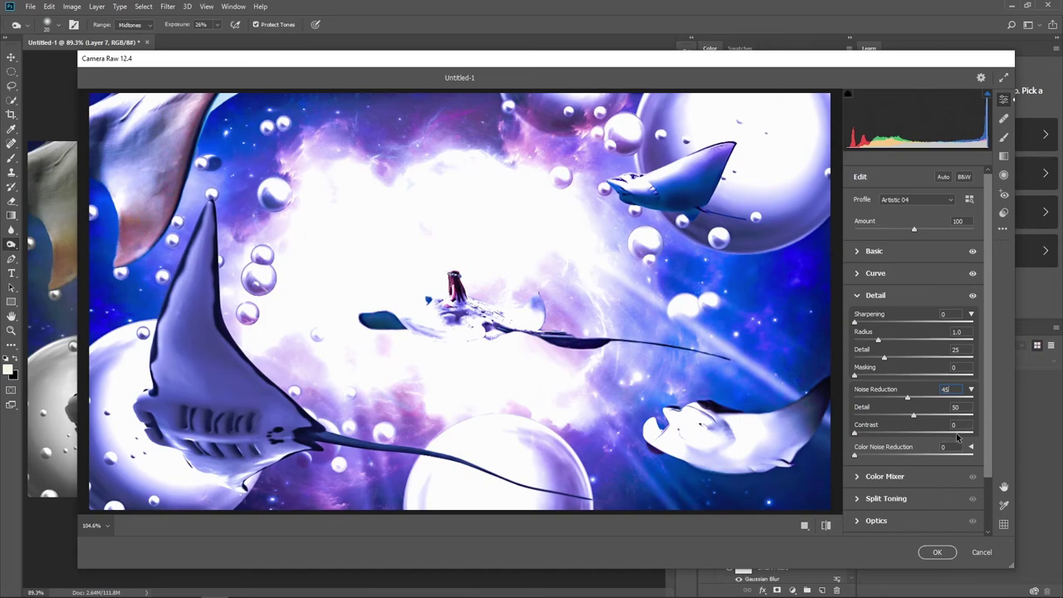
- In the Color Mixer, set Aqua to Hue +39 and Luminance 100
{"action": "left_click", "coordinate": [859, 477]}
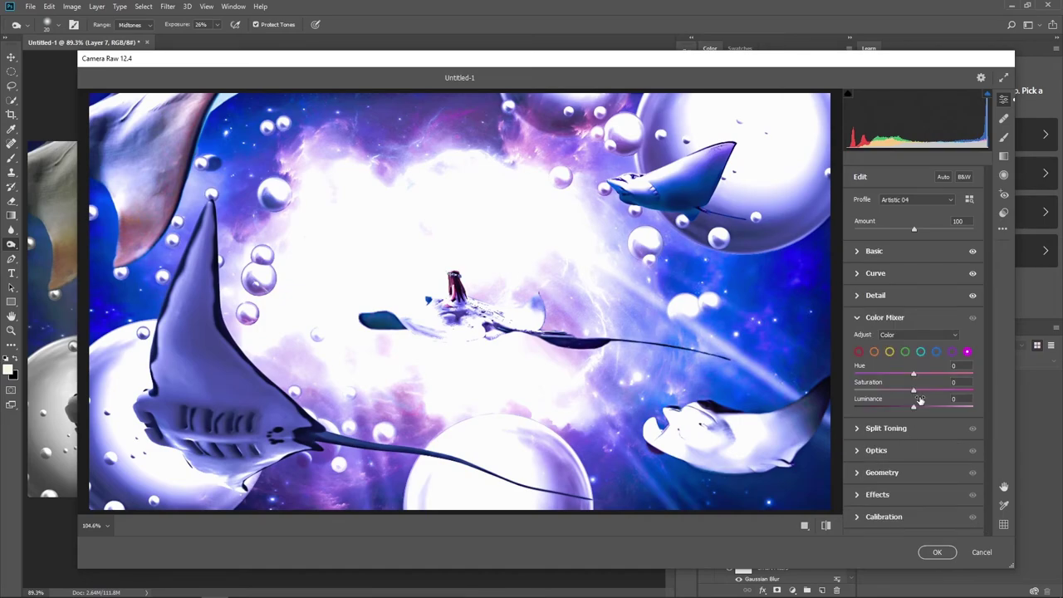
{"action": "left_click", "coordinate": [922, 353]}
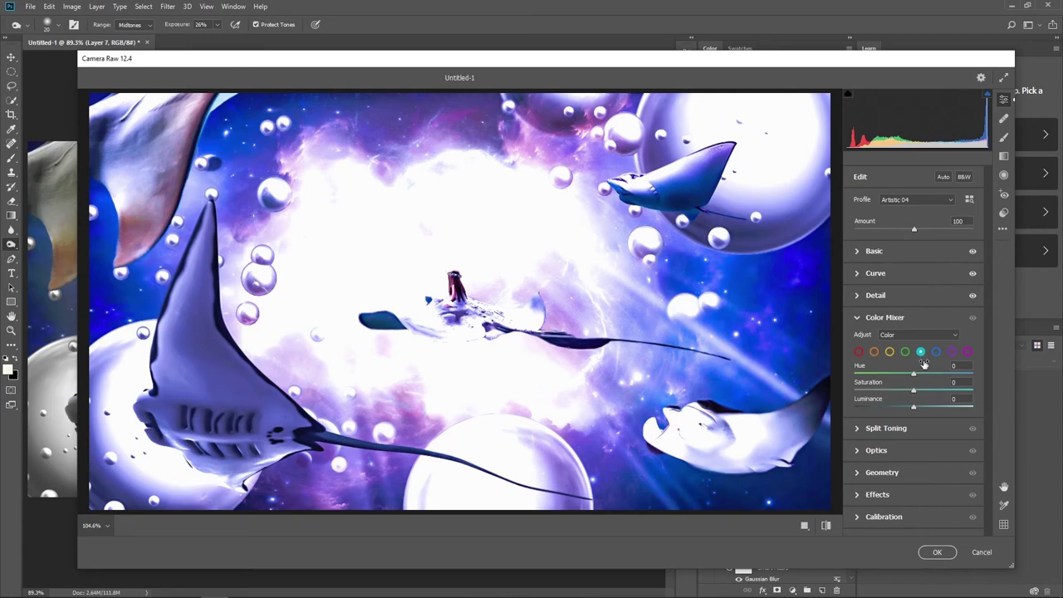
{"action": "left_click", "coordinate": [950, 366]}
{"action": "type", "text": "39"}
{"action": "key", "text": "Tab"}
{"action": "type", "text": "100"}
- Set the Blue range to Hue -43 and Luminance +48
{"action": "left_click", "coordinate": [939, 353]}
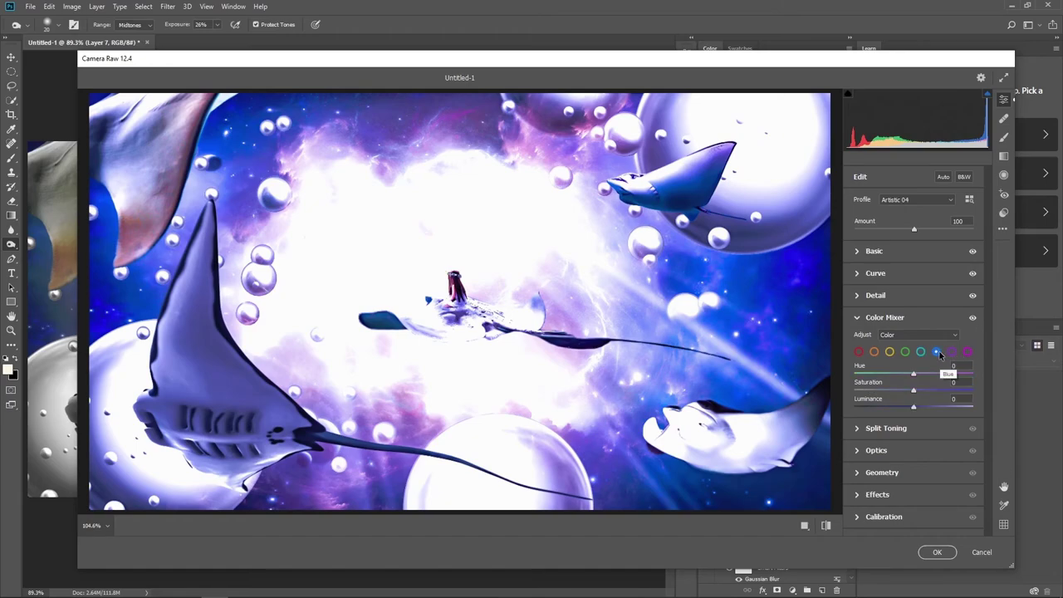
{"action": "left_click", "coordinate": [945, 367]}
{"action": "type", "text": "-43"}
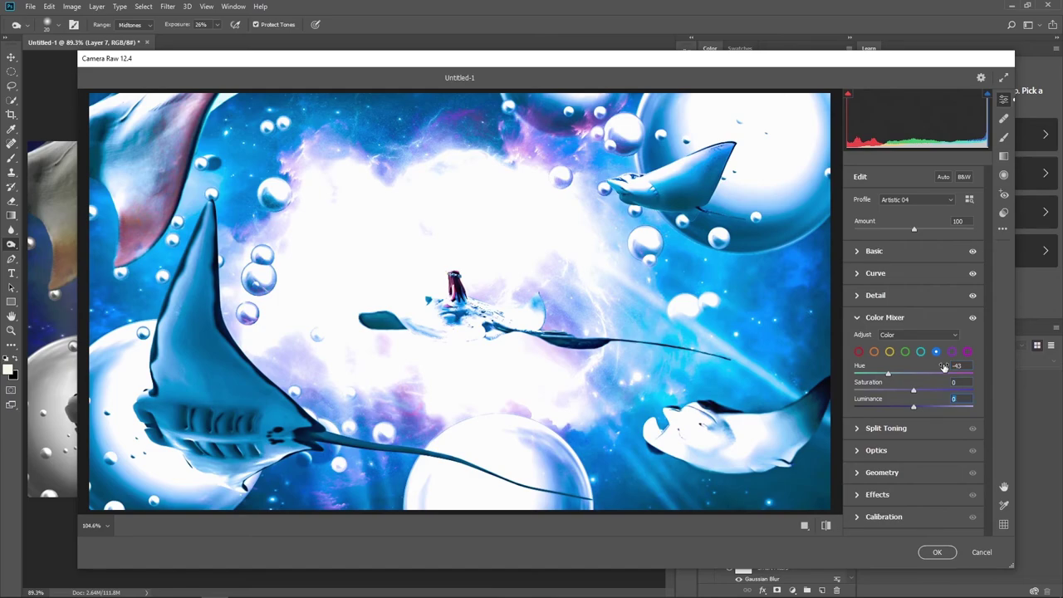
{"action": "type", "text": "8"}
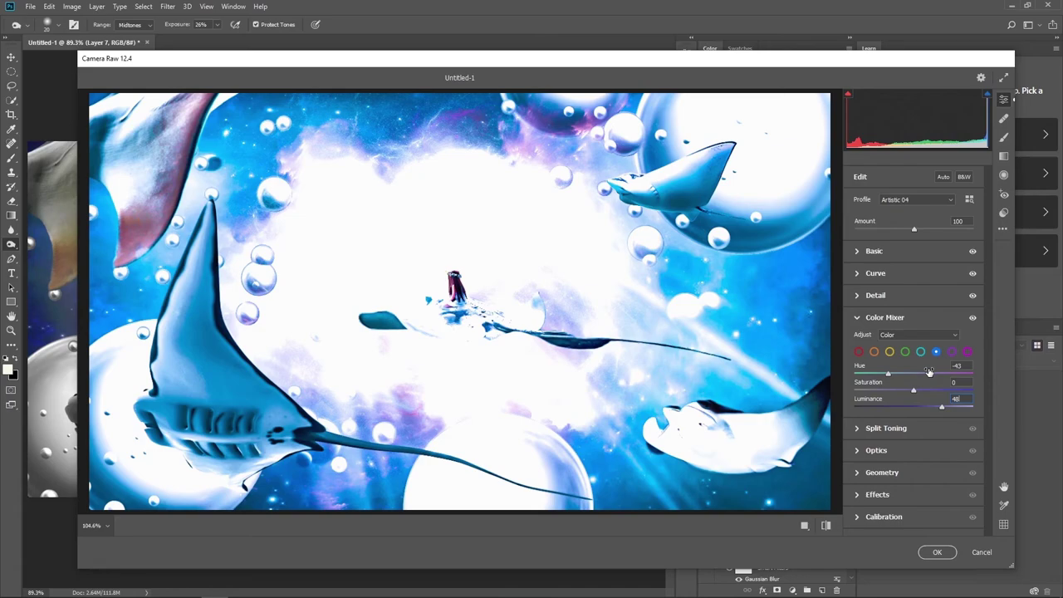
{"action": "key", "text": "Return"}
- Check the Purple and Magenta ranges, set Optics Vignette to -100, and commit the Camera Raw grade
{"action": "left_click", "coordinate": [951, 352]}
{"action": "left_click", "coordinate": [969, 352]}
{"action": "left_click", "coordinate": [861, 450]}
{"action": "left_click_drag", "start_coordinate": [913, 410], "coordinate": [837, 413]}
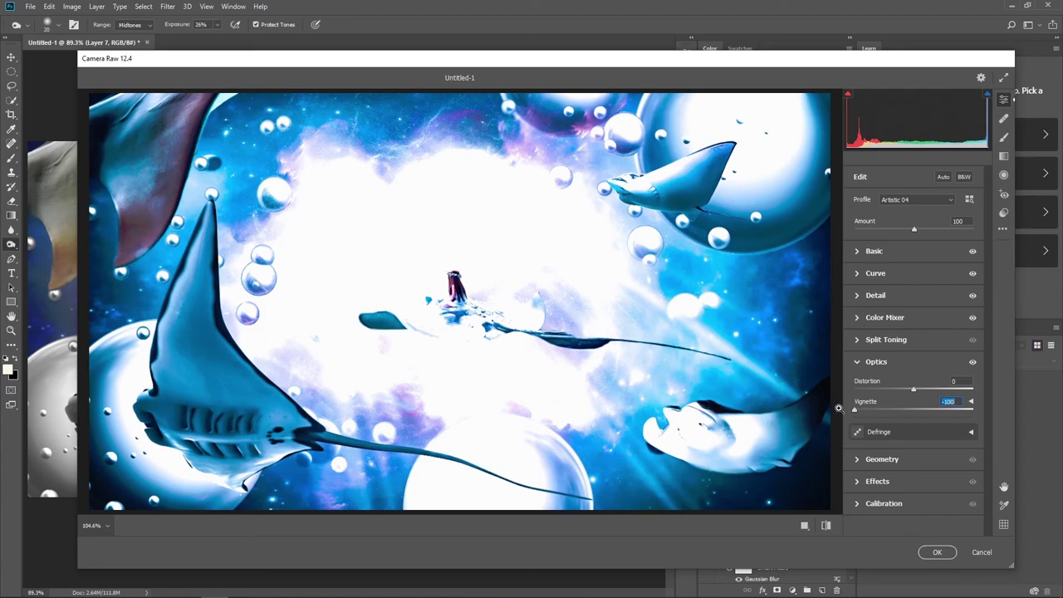
{"action": "left_click", "coordinate": [937, 551]}
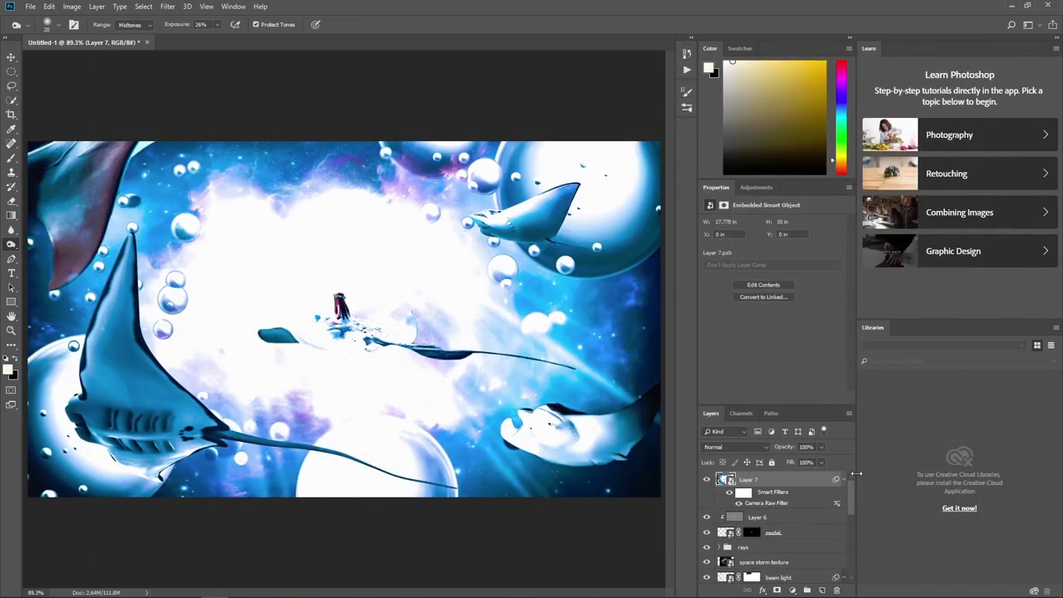
- Add a Curves adjustment layer with black point output 21 and a midtone point mapping 142 to 157
{"action": "left_click", "coordinate": [792, 590]}
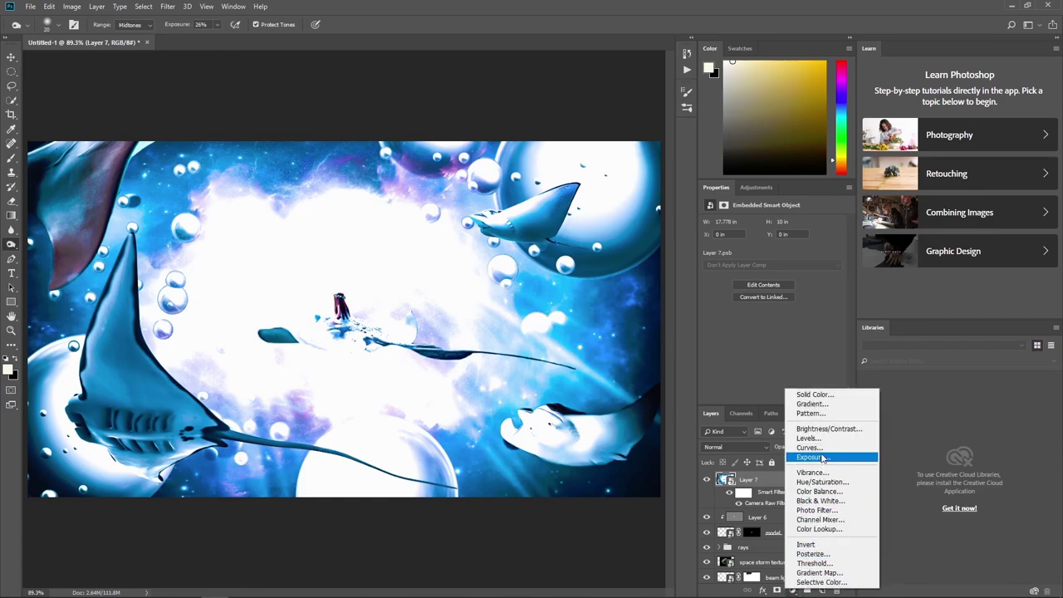
{"action": "left_click", "coordinate": [830, 458]}
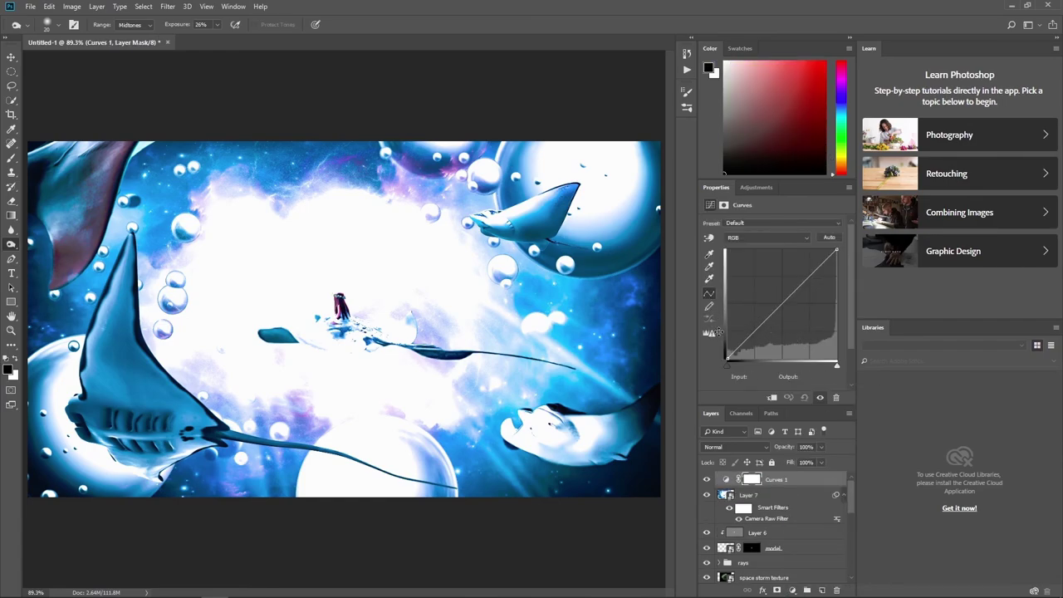
{"action": "left_click", "coordinate": [728, 355]}
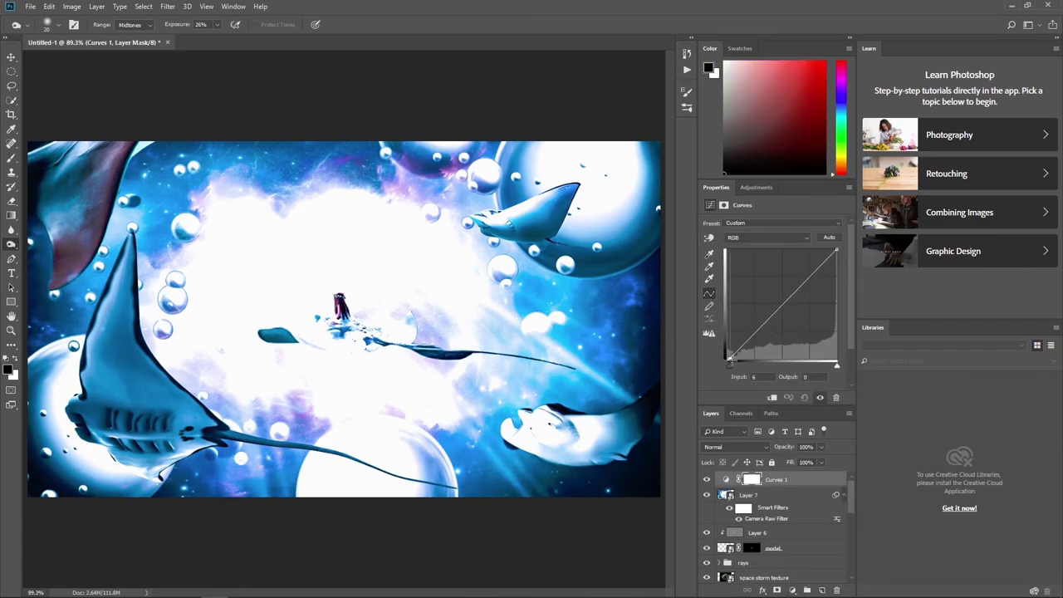
{"action": "left_click", "coordinate": [803, 376]}
{"action": "type", "text": "21"}
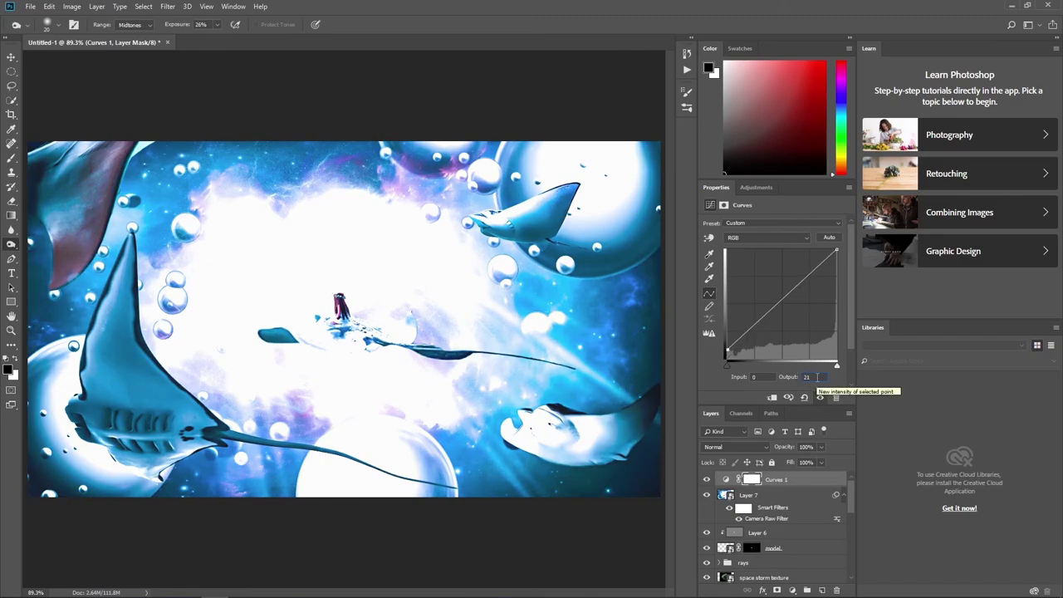
{"action": "left_click_drag", "start_coordinate": [783, 299], "coordinate": [788, 312]}
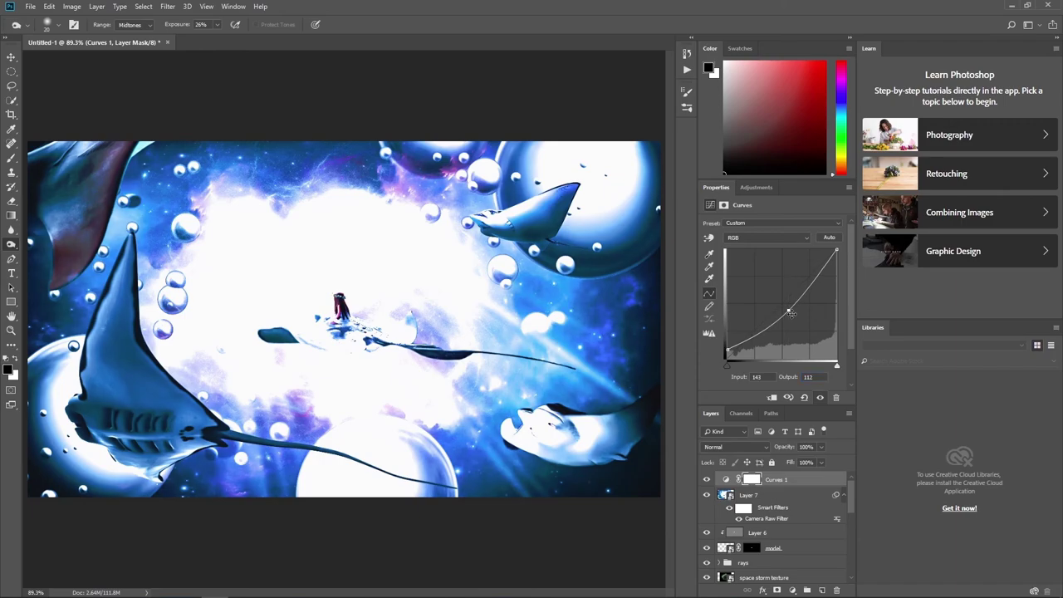
{"action": "left_click", "coordinate": [764, 374], "text": "alt"}
{"action": "type", "text": "157"}
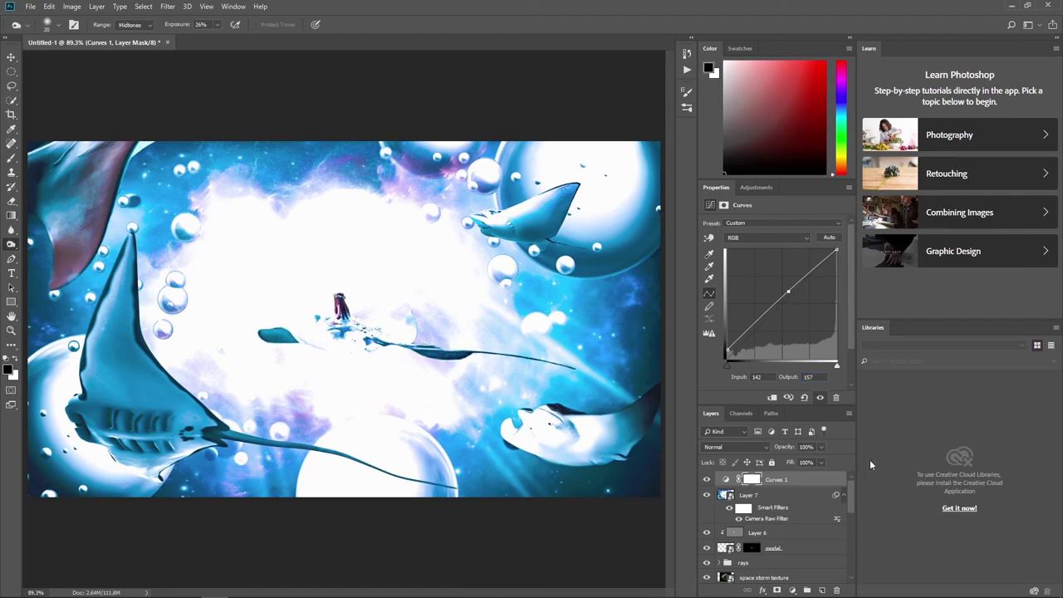
- Add a Gradient Map adjustment layer using Photographic Toning's Blue 1 gradient
{"action": "left_click", "coordinate": [792, 589]}
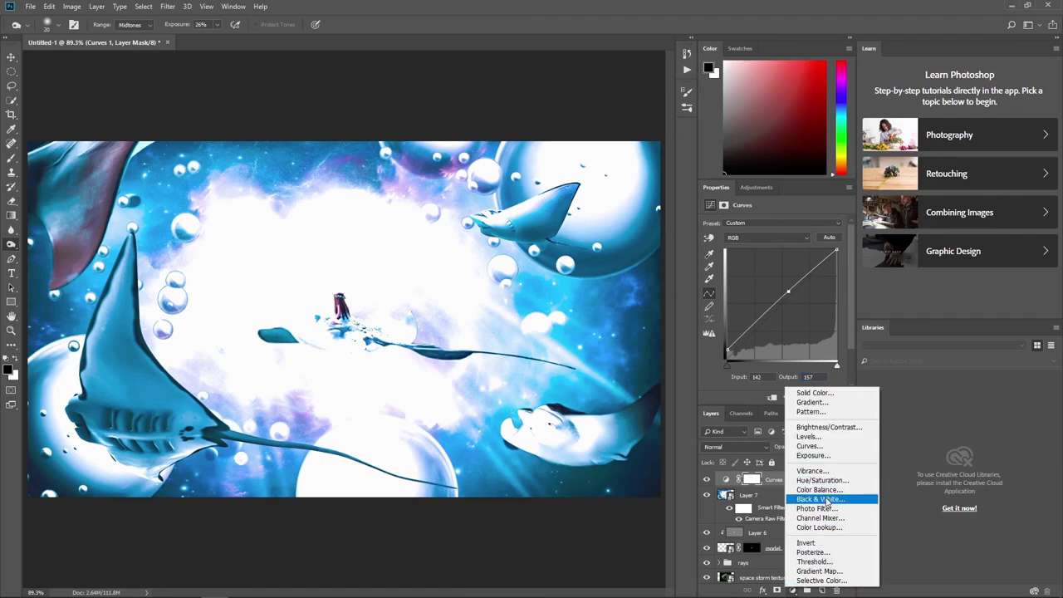
{"action": "left_click", "coordinate": [820, 572]}
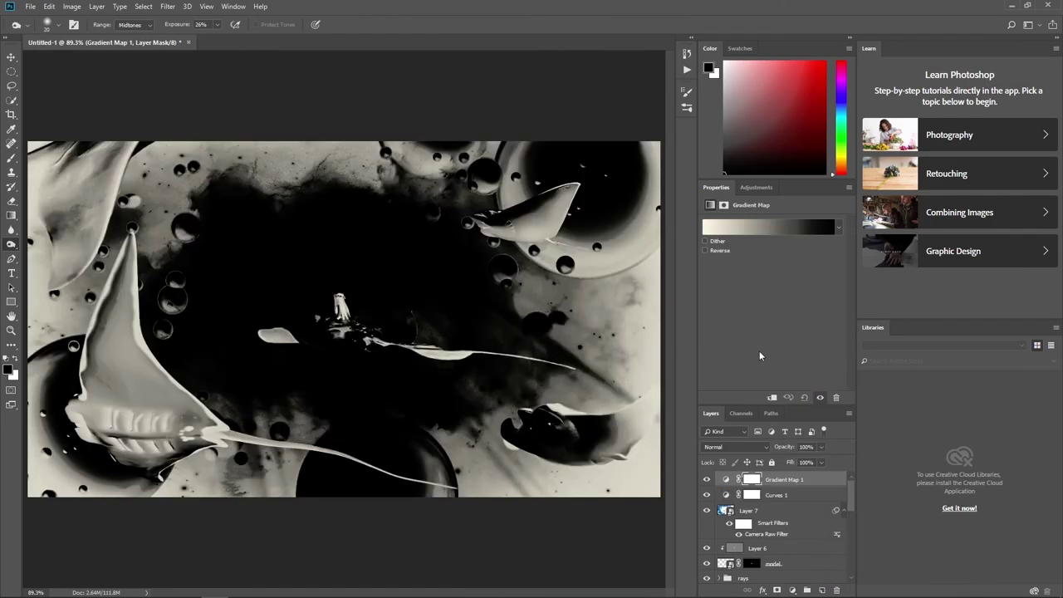
{"action": "left_click", "coordinate": [768, 227]}
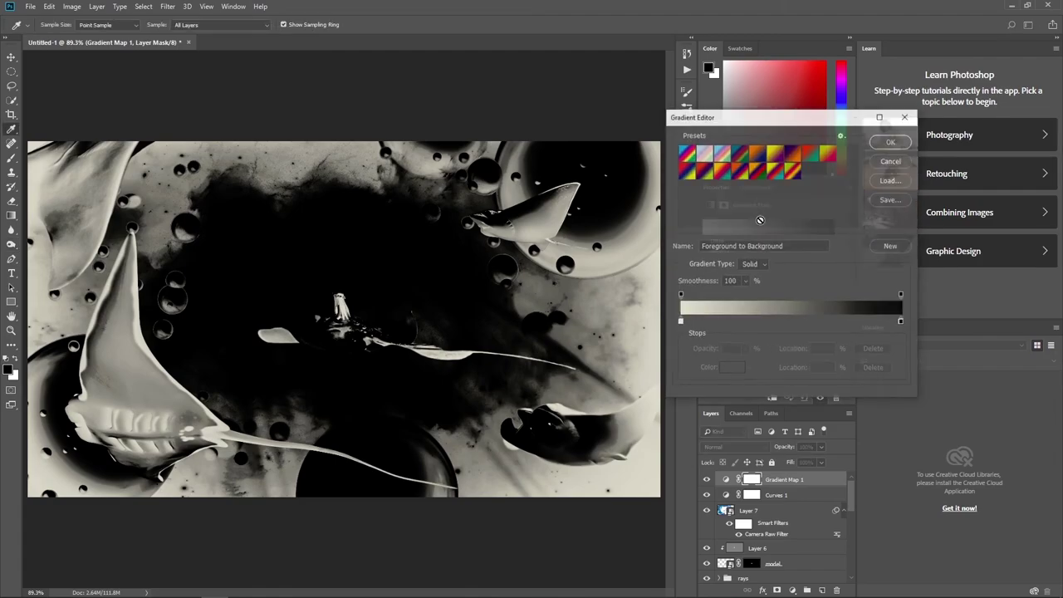
{"action": "left_click", "coordinate": [840, 134]}
{"action": "left_click", "coordinate": [888, 295]}
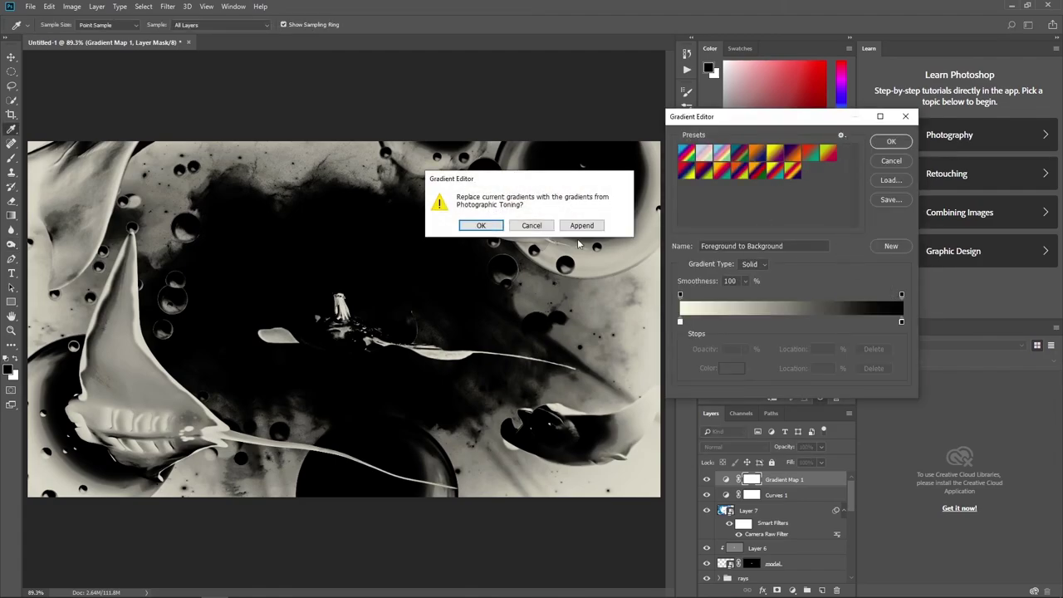
{"action": "left_click", "coordinate": [482, 228]}
{"action": "left_click", "coordinate": [777, 168]}
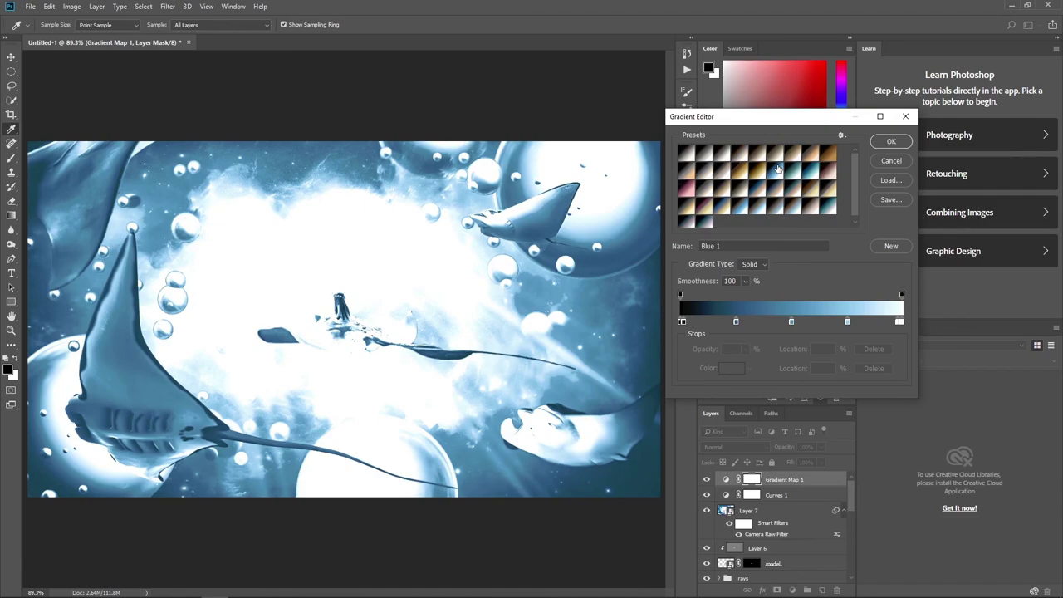
{"action": "left_click", "coordinate": [888, 142]}
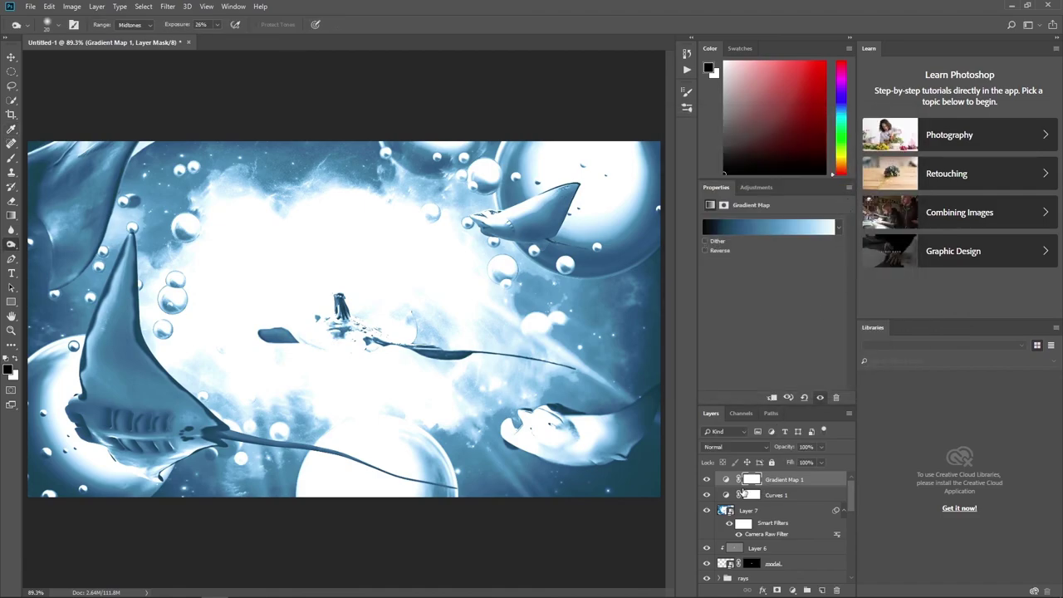
- Paint black with a large brush on the Gradient Map mask to hide the toning from the centre
{"action": "left_click", "coordinate": [750, 479]}
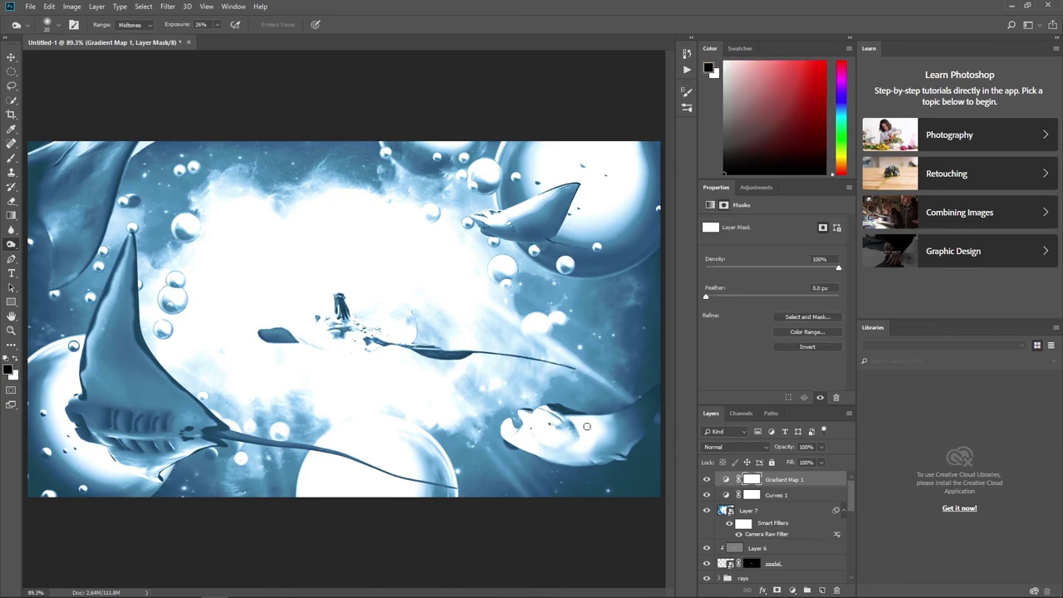
{"action": "left_click", "coordinate": [12, 159]}
{"action": "key", "text": "bracketright"}
{"action": "key", "text": "bracketright"}
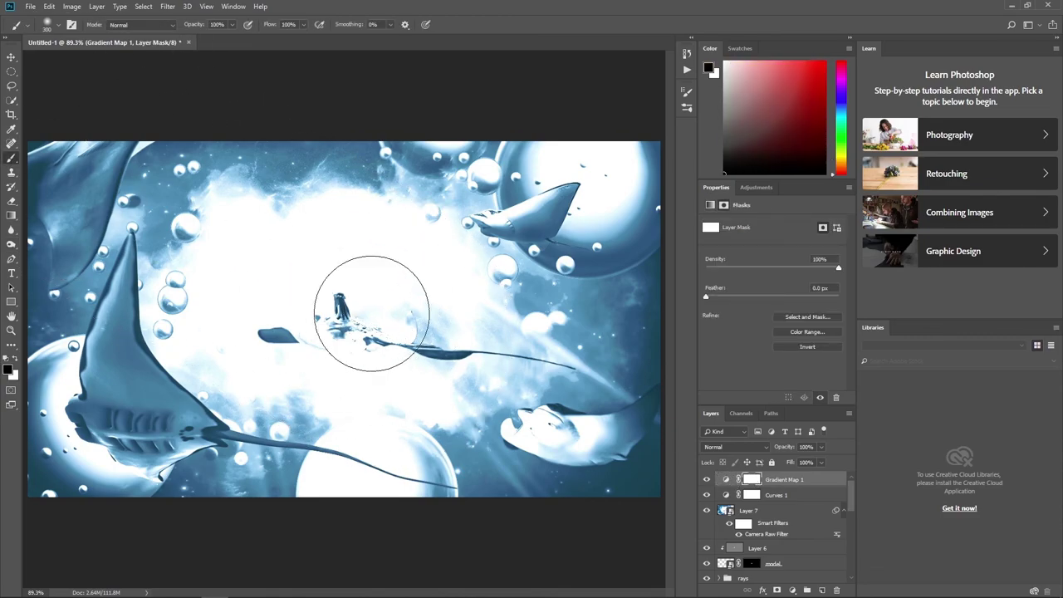
{"action": "key", "text": "bracketright"}
{"action": "key", "text": "bracketright"}
{"action": "key", "text": "bracketright"}
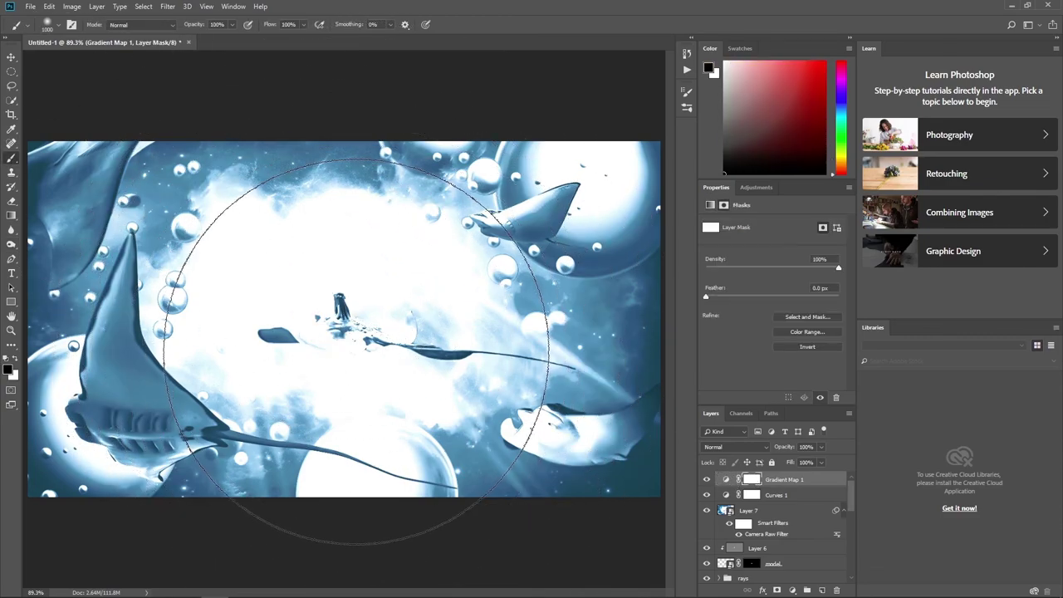
{"action": "left_click", "coordinate": [357, 357]}
{"action": "key", "text": "bracketleft"}
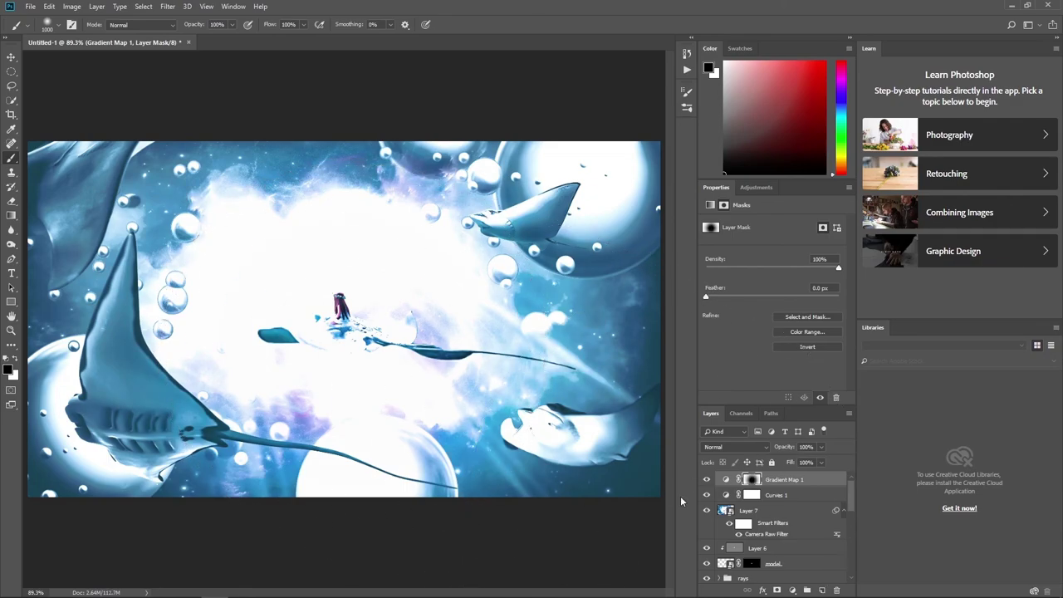
- Set the Gradient Map 1 blend mode to Soft Light
{"action": "left_click", "coordinate": [726, 479]}
{"action": "left_click", "coordinate": [735, 447]}
{"action": "left_click", "coordinate": [717, 311]}
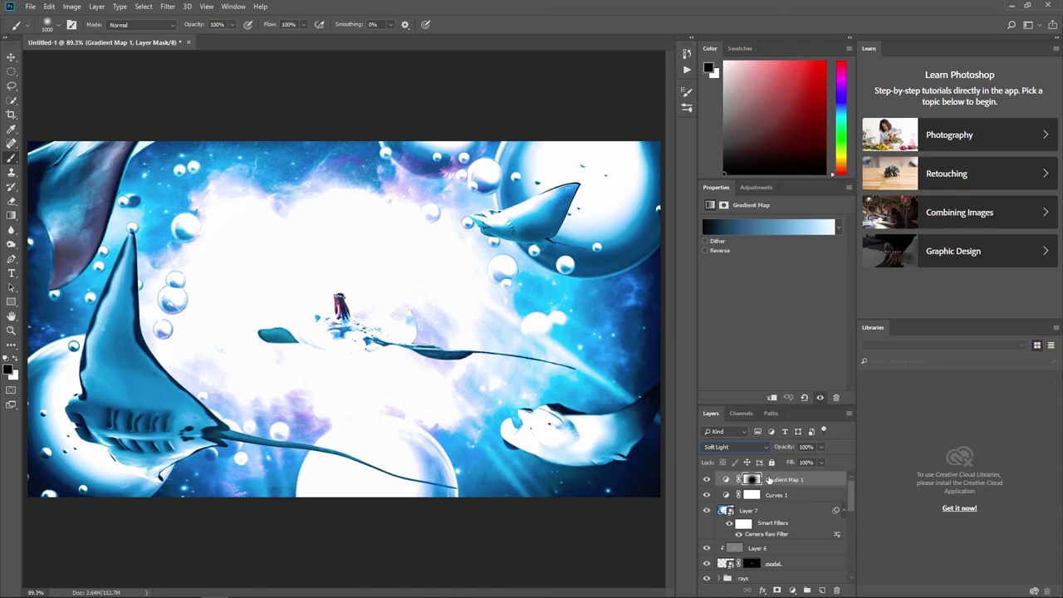
- Lower Layer 7's Fill to about 29%, then reselect Gradient Map 1
{"action": "left_click", "coordinate": [727, 510]}
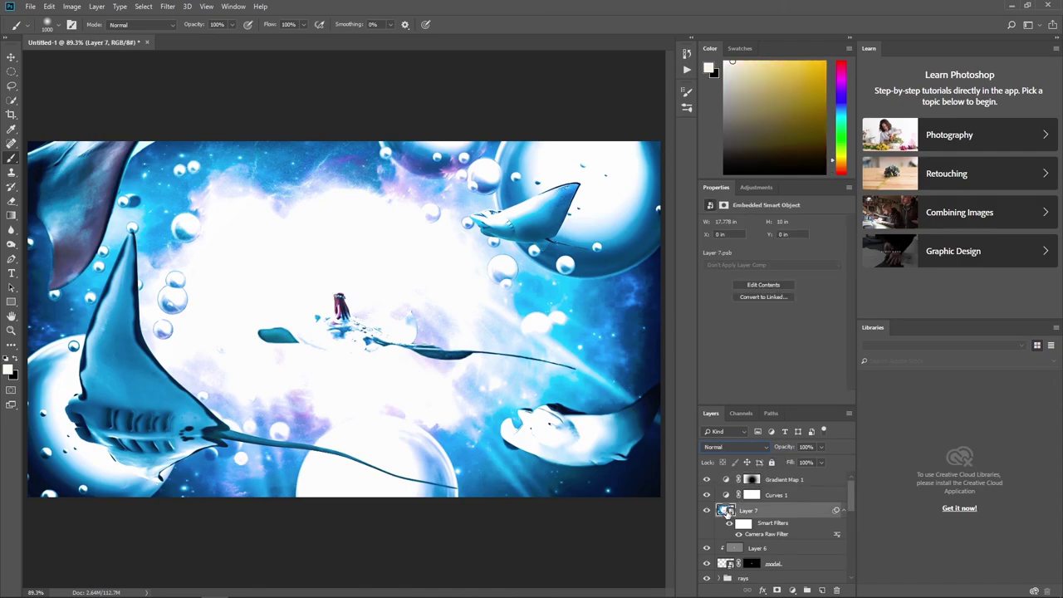
{"action": "left_click", "coordinate": [820, 462]}
{"action": "left_click_drag", "start_coordinate": [796, 474], "coordinate": [793, 478]}
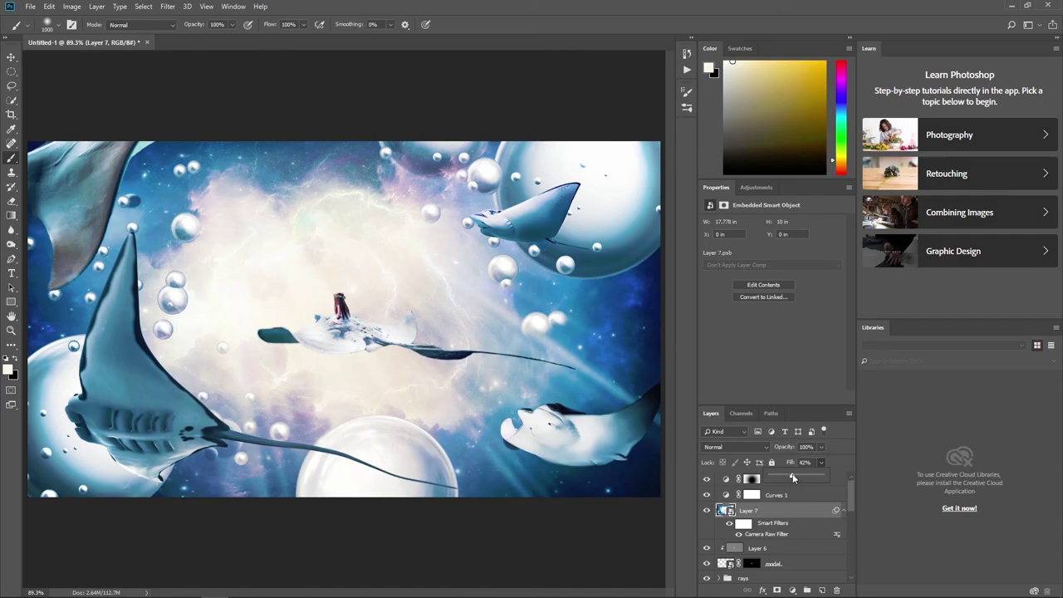
{"action": "left_click", "coordinate": [881, 450]}
{"action": "mouse_move", "coordinate": [821, 462]}
{"action": "left_mouse_down"}
{"action": "mouse_move", "coordinate": [803, 476]}
{"action": "mouse_move", "coordinate": [811, 473]}
{"action": "left_mouse_up"}
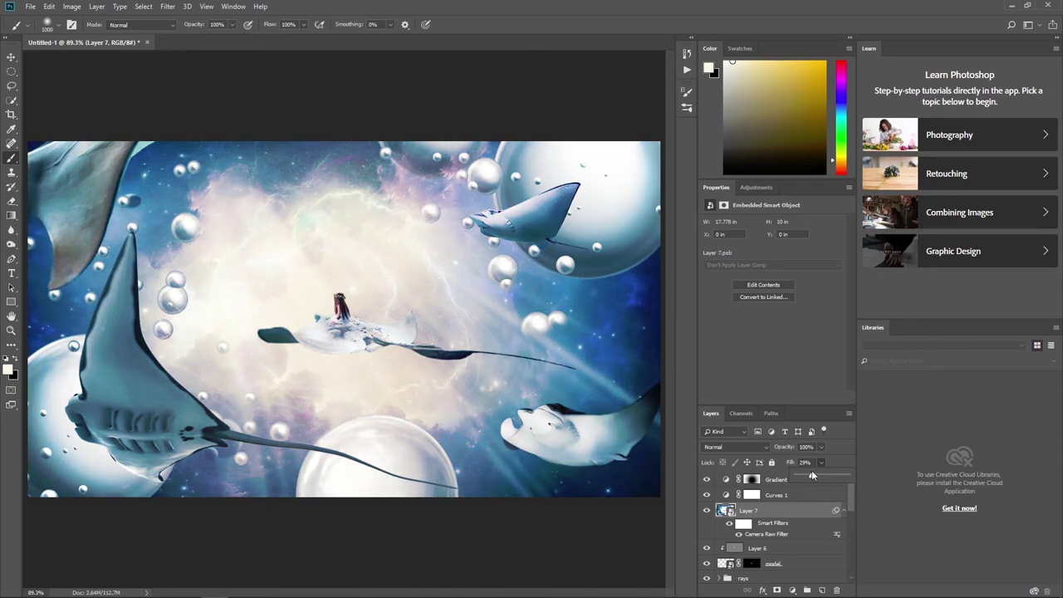
{"action": "left_click", "coordinate": [861, 470]}
{"action": "left_click", "coordinate": [733, 481]}
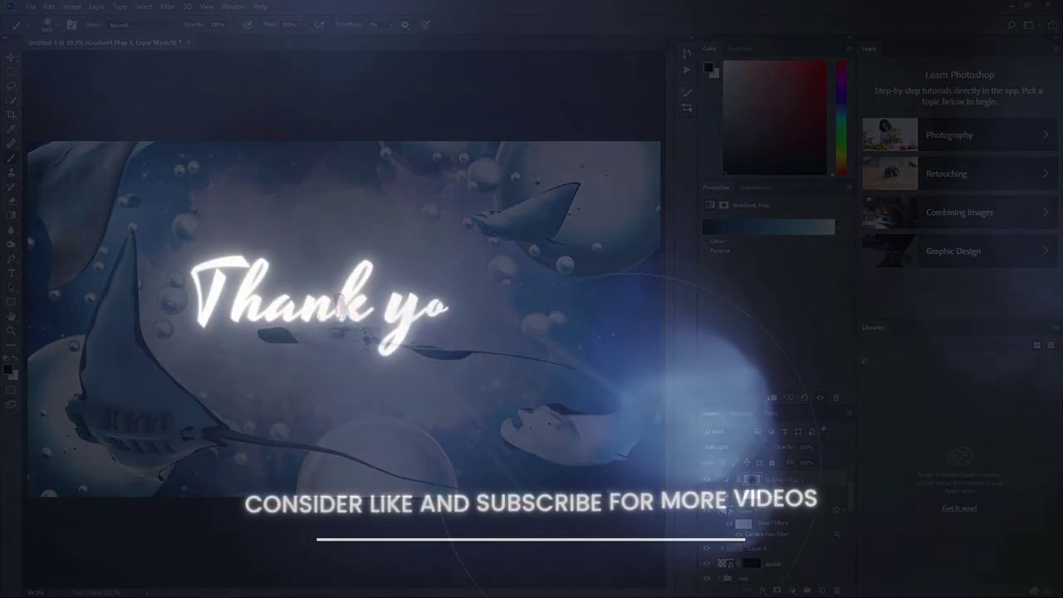